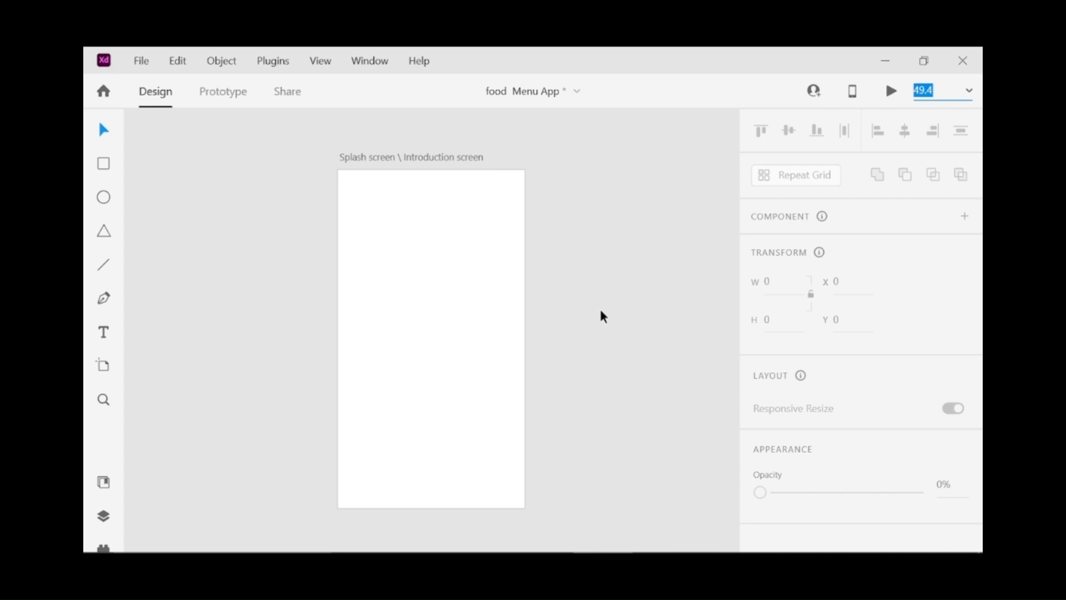
Step: Draw a rectangle about 448 × 812 covering the whole splash screen artboard
click(104, 164)
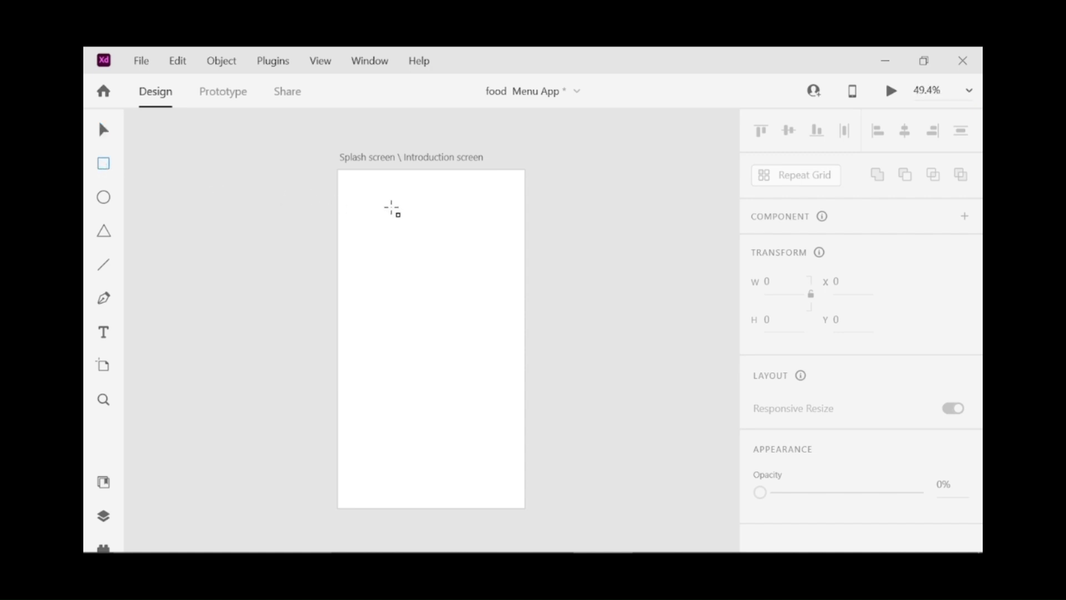
mouse_move(338, 170)
mouse_down()
mouse_move(500, 195)
mouse_move(537, 214)
mouse_move(511, 309)
mouse_move(523, 510)
mouse_up()
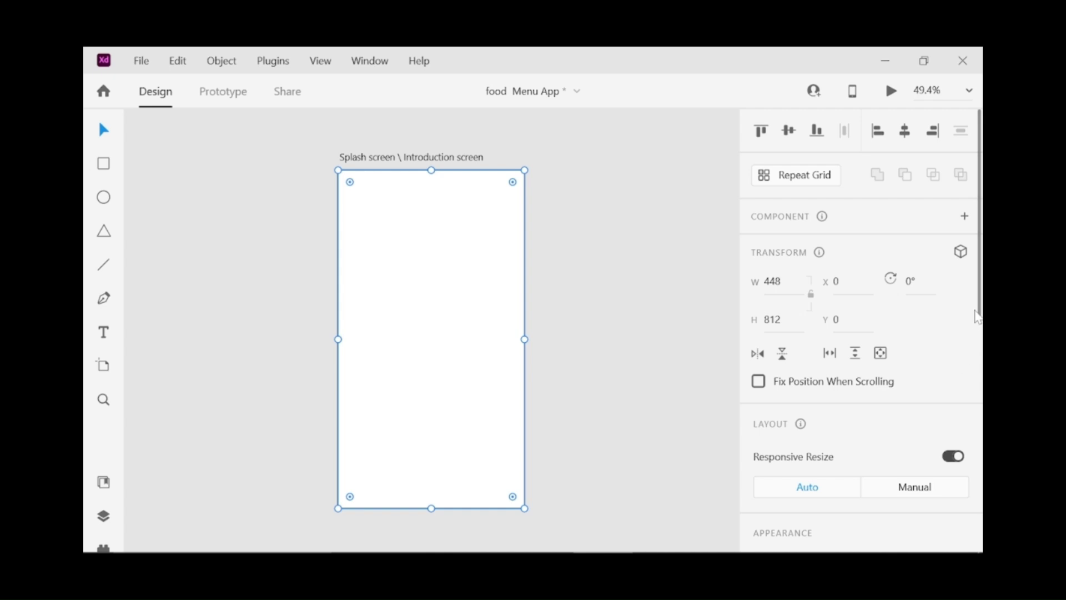
Step: Fill the background rectangle with #FDC11F and turn off its border
scroll(861, 223, down, 10)
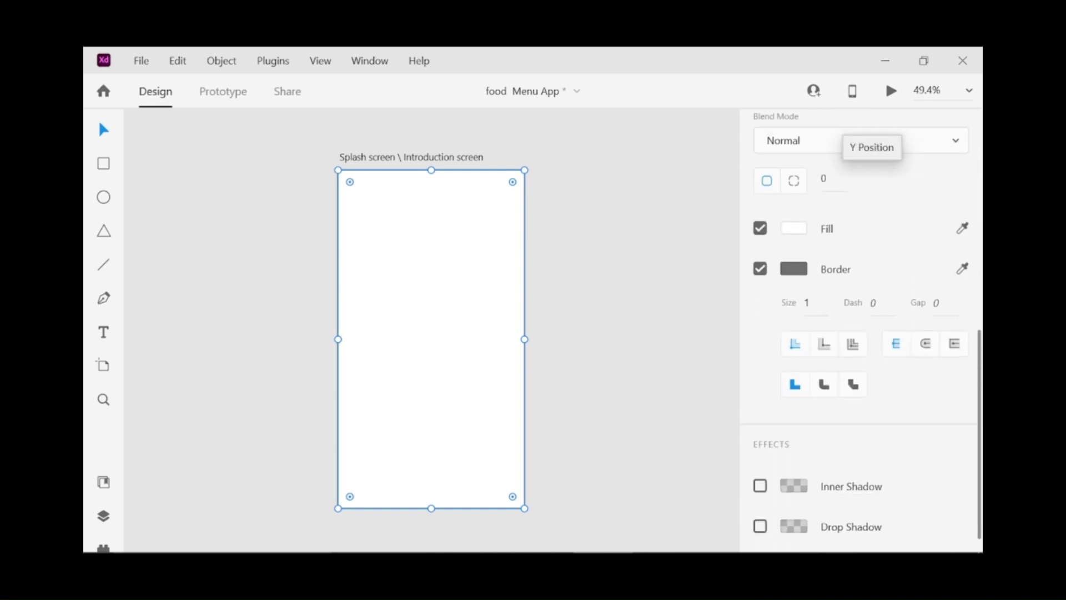
click(797, 231)
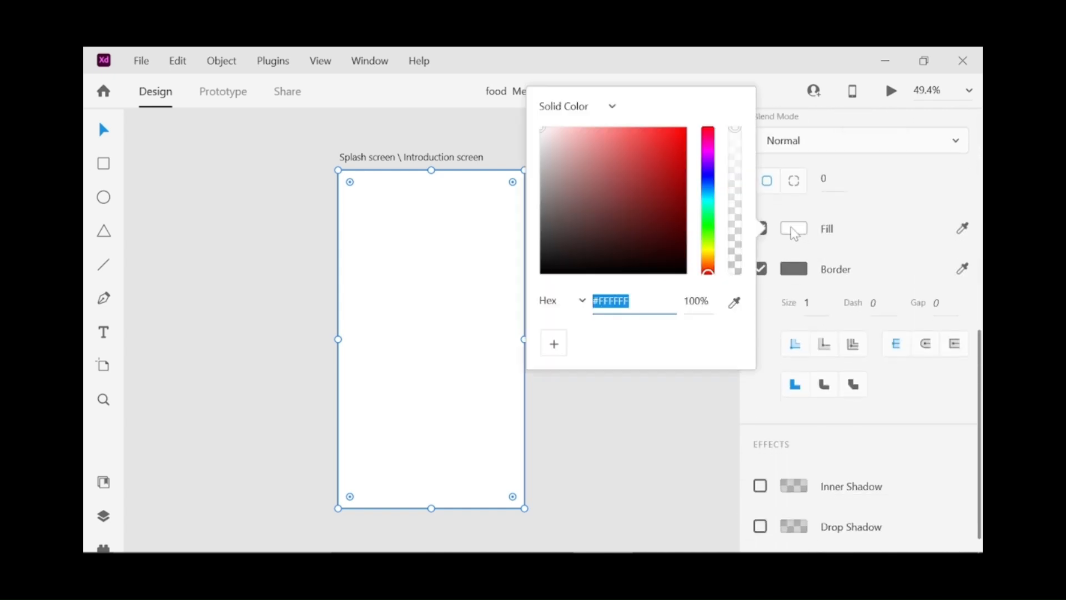
key(BackSpace)
text(fdd)
text(11)
text(f)
key(Return)
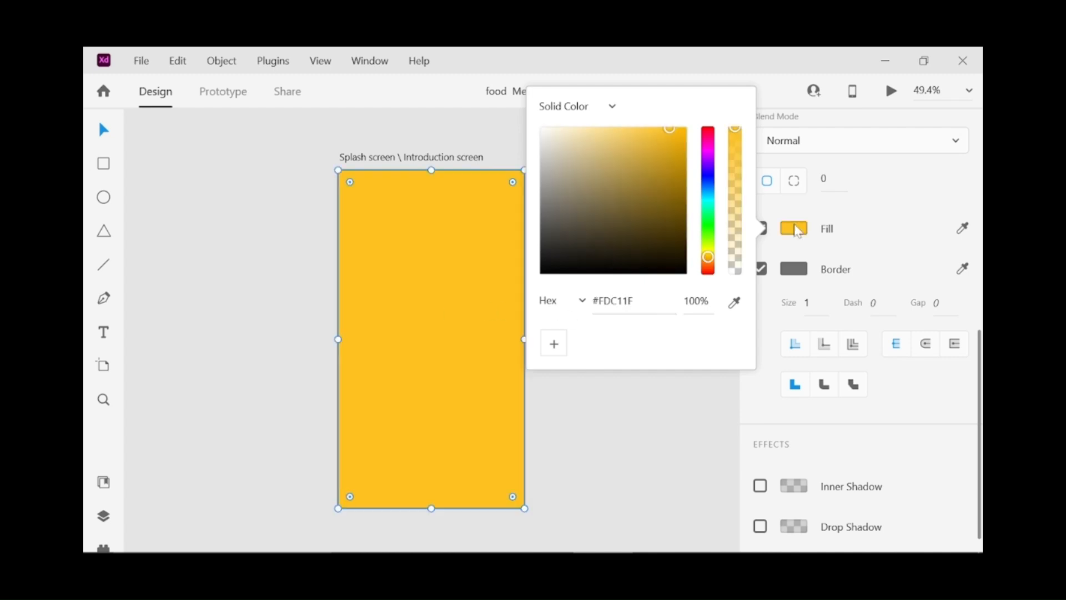
click(798, 230)
click(761, 270)
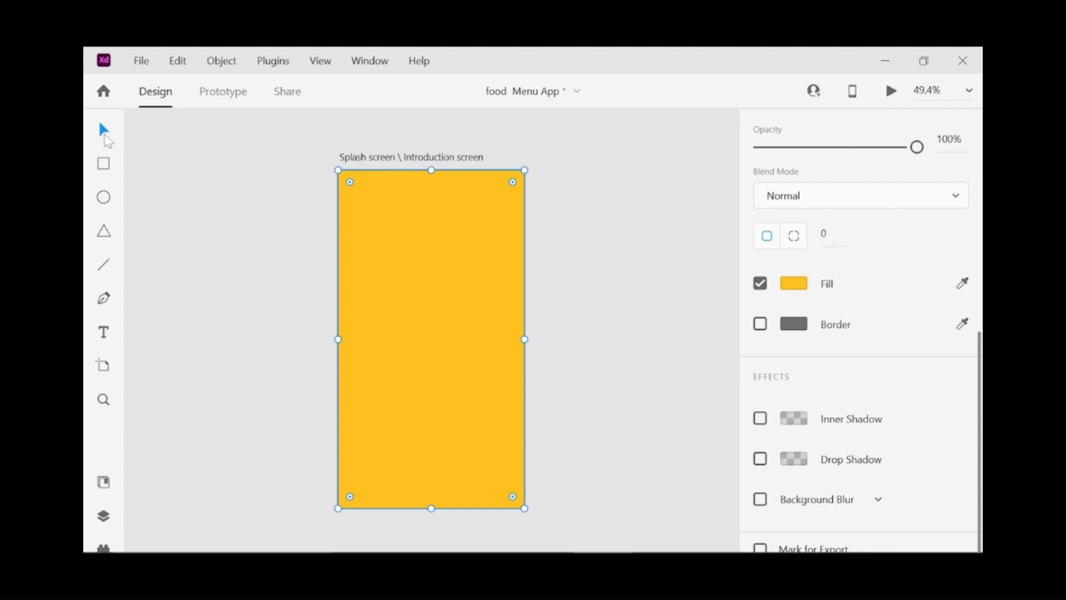
click(451, 417)
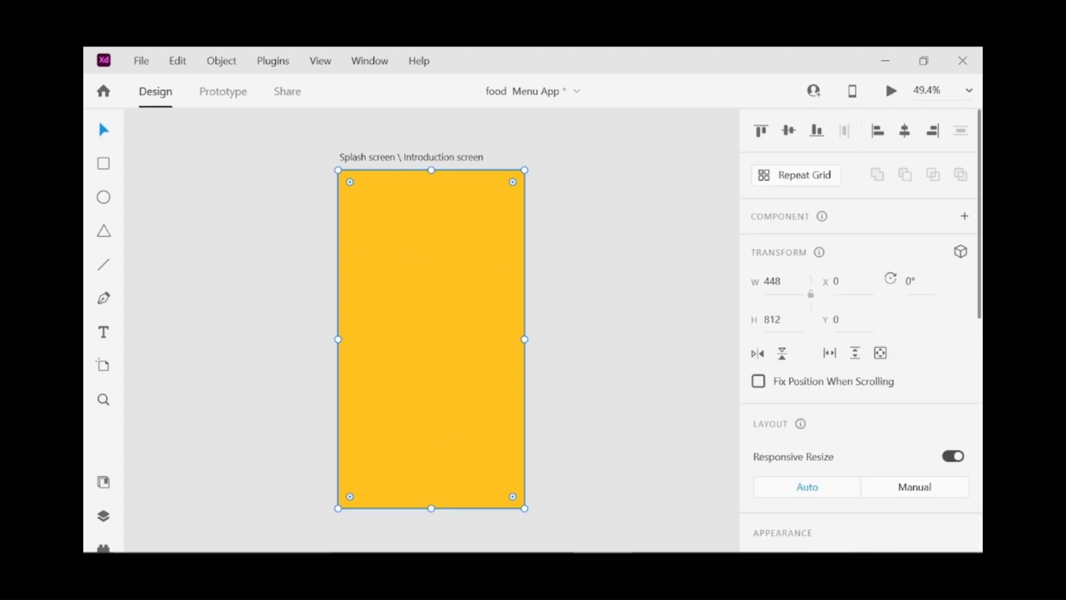
Step: Import burger-hills1.png from the resources1 folder onto the canvas beside the artboard
click(414, 541)
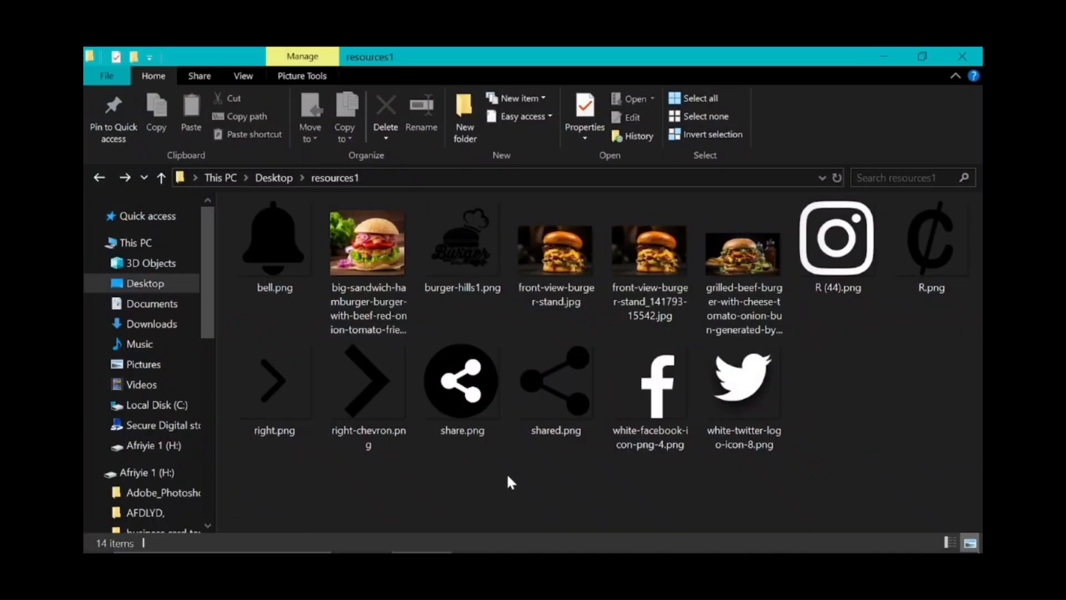
click(464, 239)
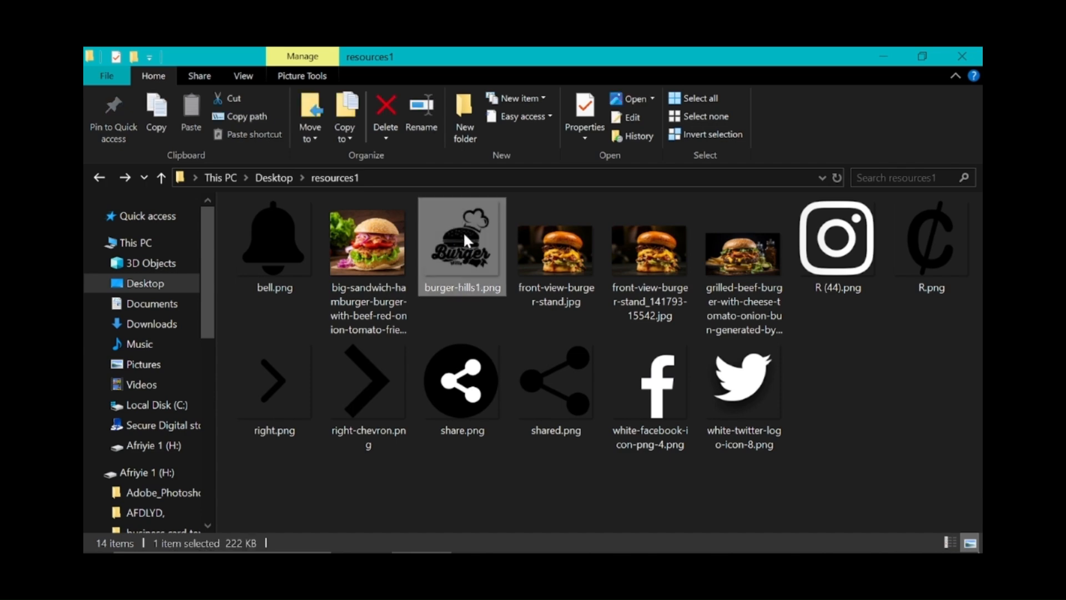
drag(463, 232, 619, 331)
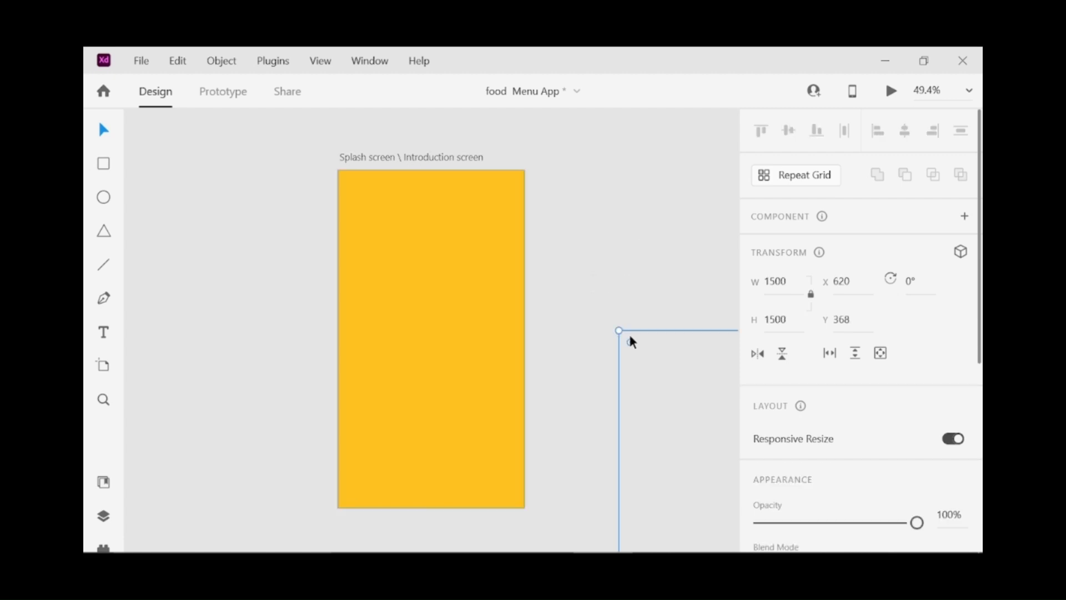
Step: Shrink the burger logo to about 157 × 157 and place it on the yellow splash screen
scroll(630, 340, down, 10)
scroll(630, 337, down, 1)
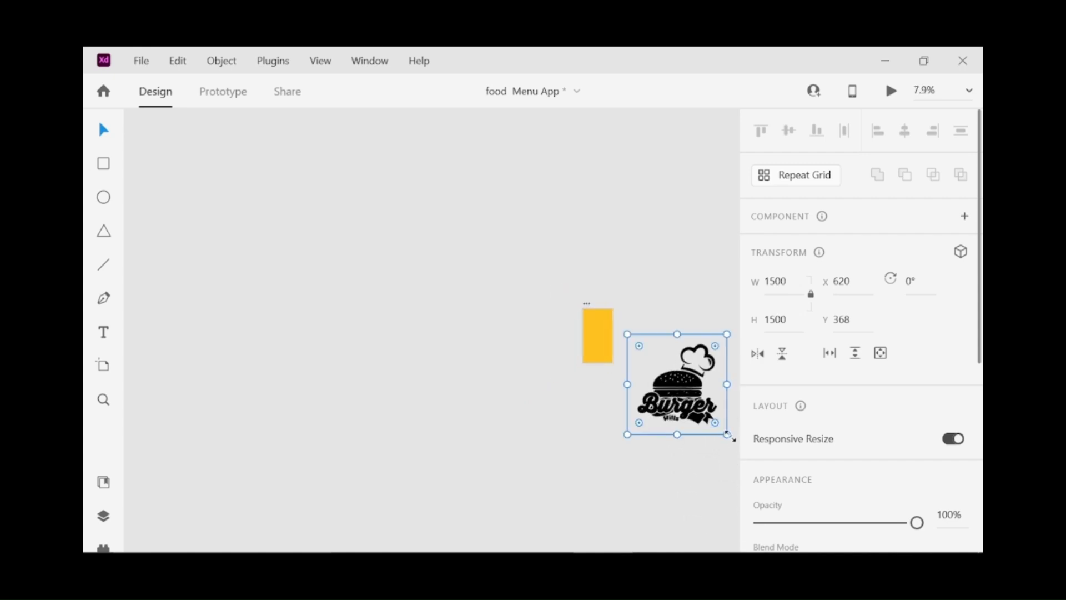
drag(731, 436, 595, 339)
scroll(596, 339, up, 10)
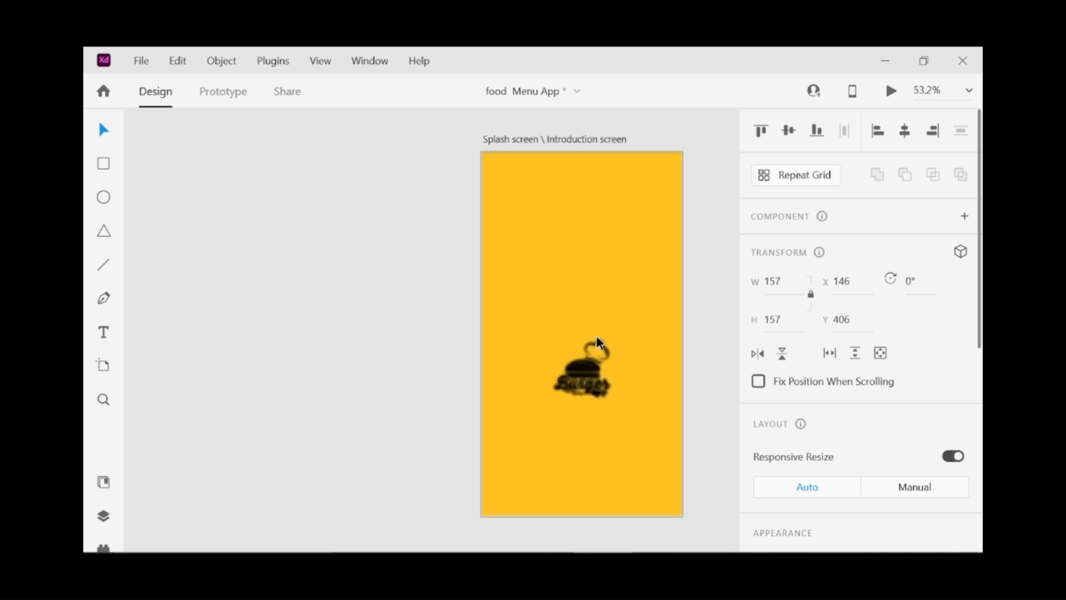
scroll(597, 342, up, 2)
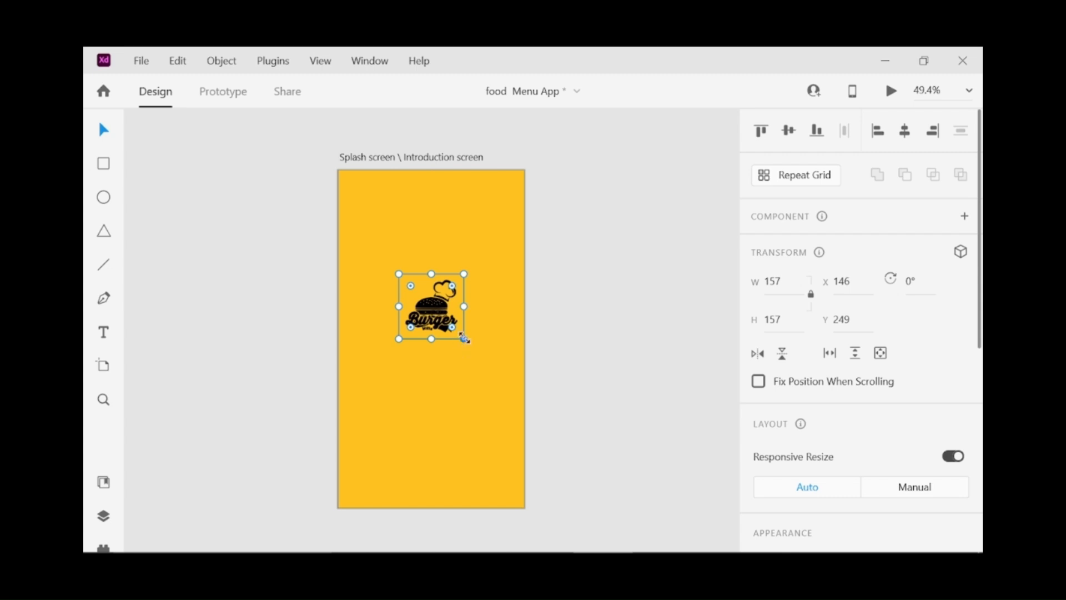
Step: Enlarge the burger logo proportionally to a width of 247
drag(463, 338, 480, 367)
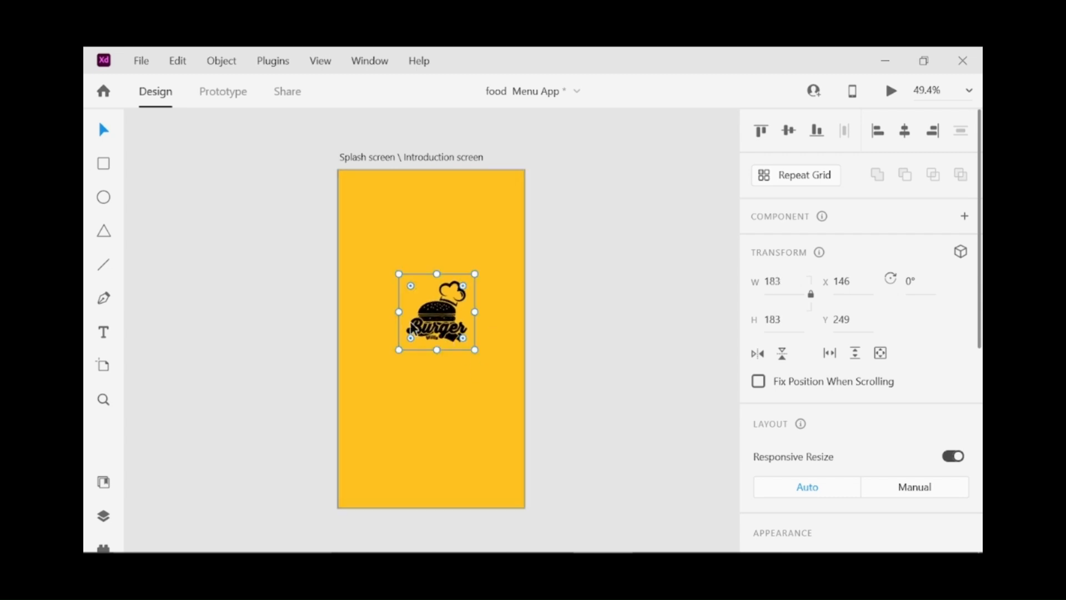
drag(399, 350, 379, 370)
click(775, 281)
text(24)
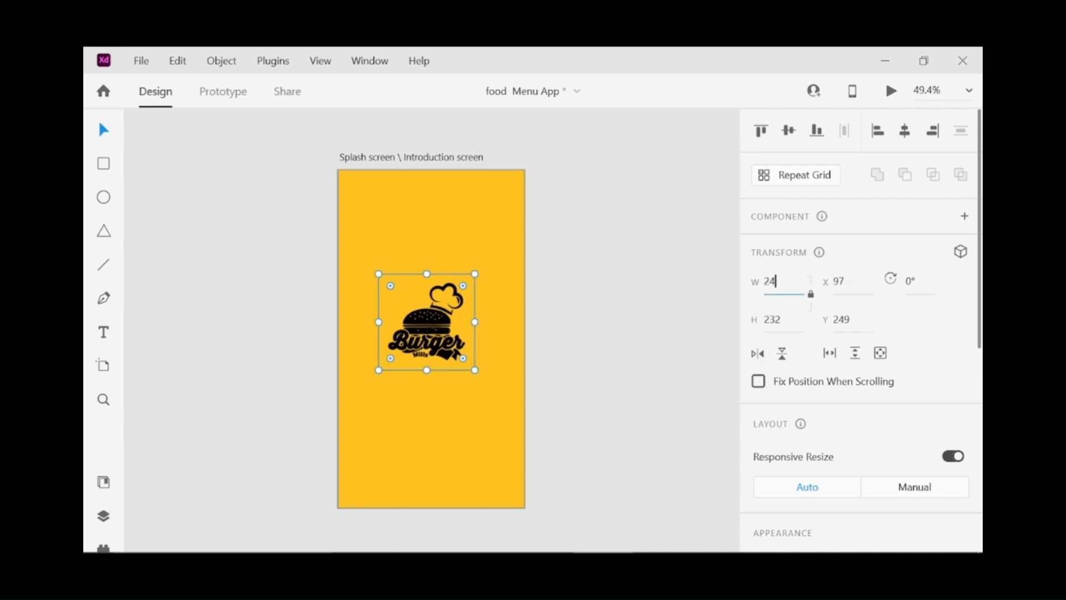
text(7)
key(Tab)
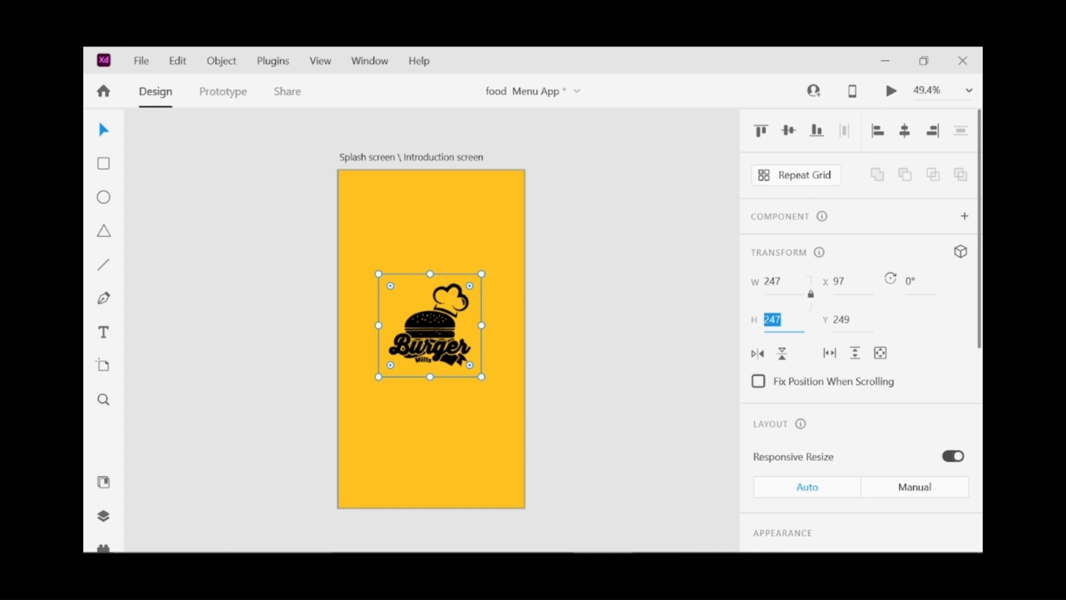
Step: Position the burger logo at X 101 and Y 282
key(Tab)
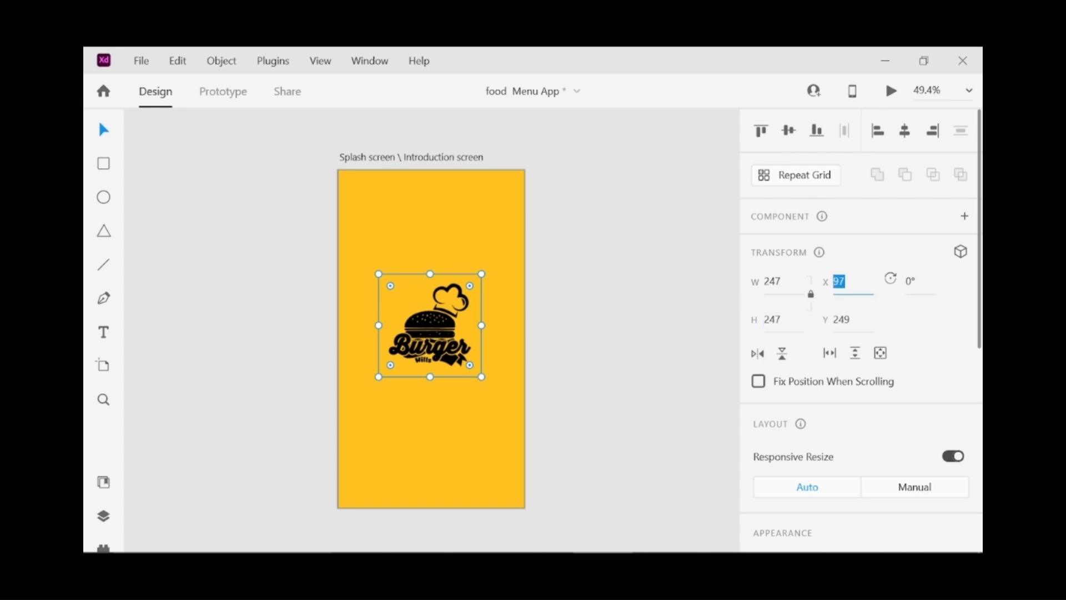
key(BackSpace)
text(101)
key(Tab)
key(BackSpace)
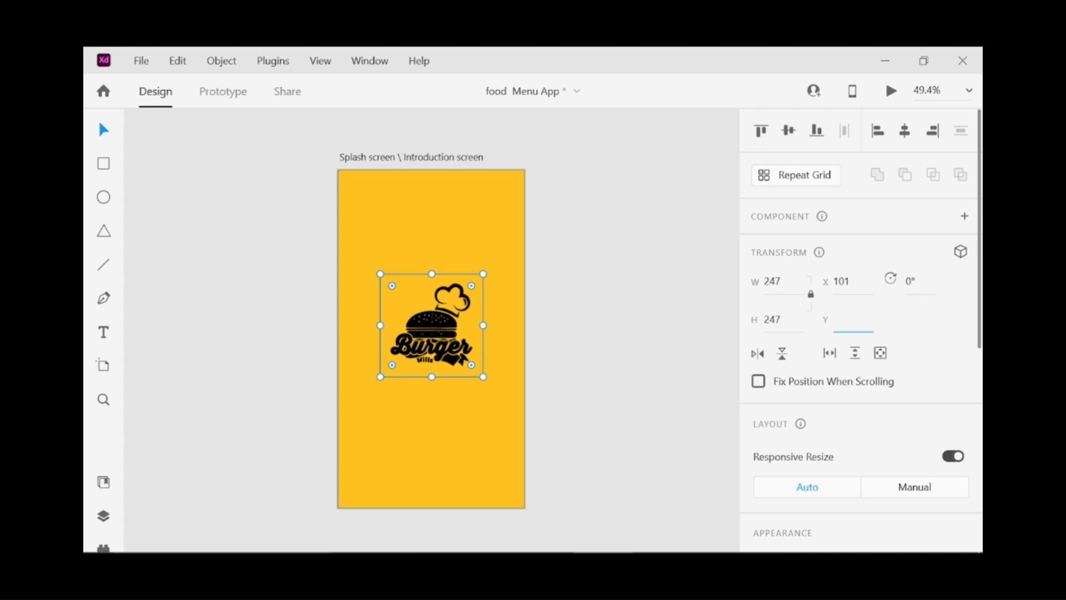
text(282)
key(Return)
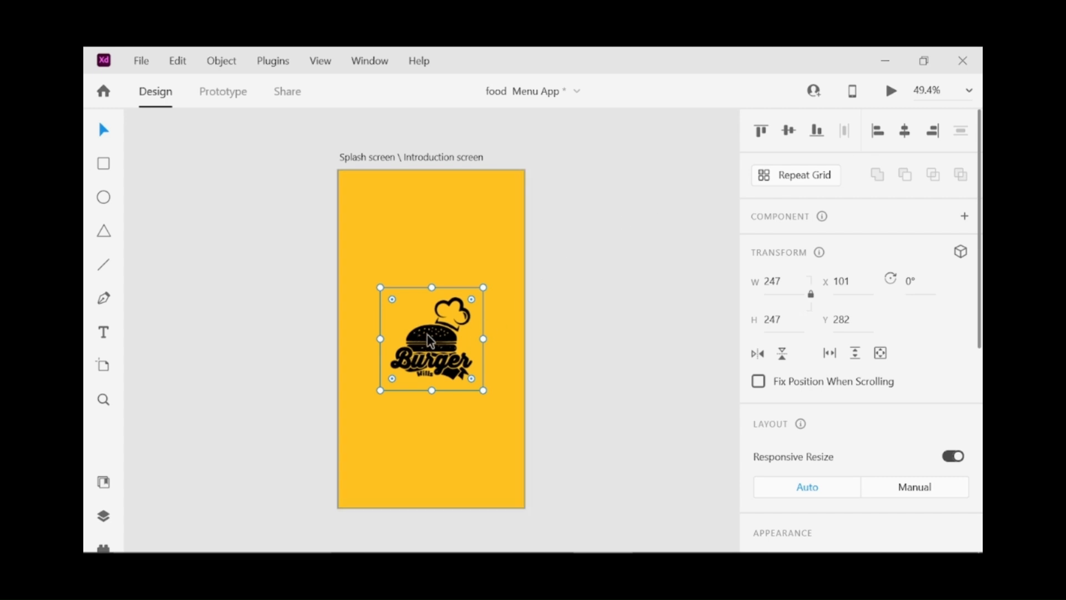
Step: Duplicate the splash screen artboard with its contents and place the copy beside the original on its right
click(428, 158)
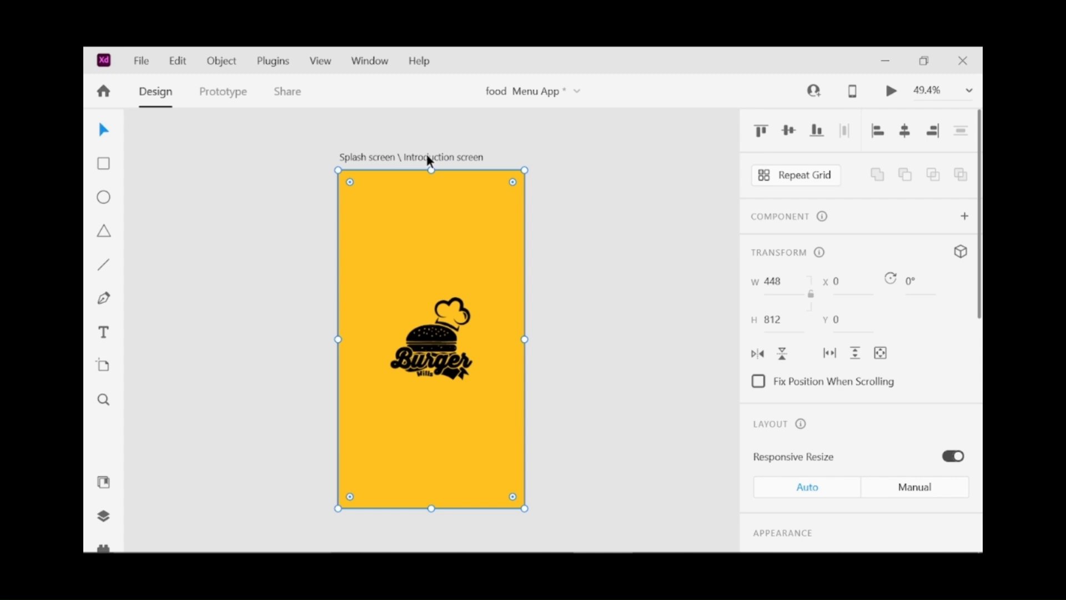
drag(428, 158, 676, 157)
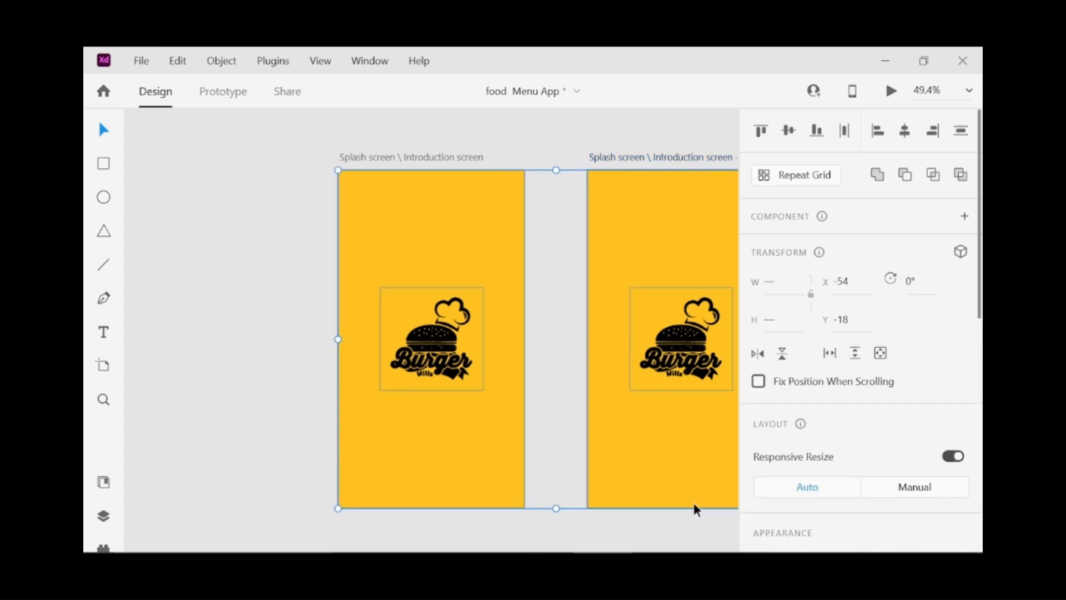
scroll(694, 502, right, 3)
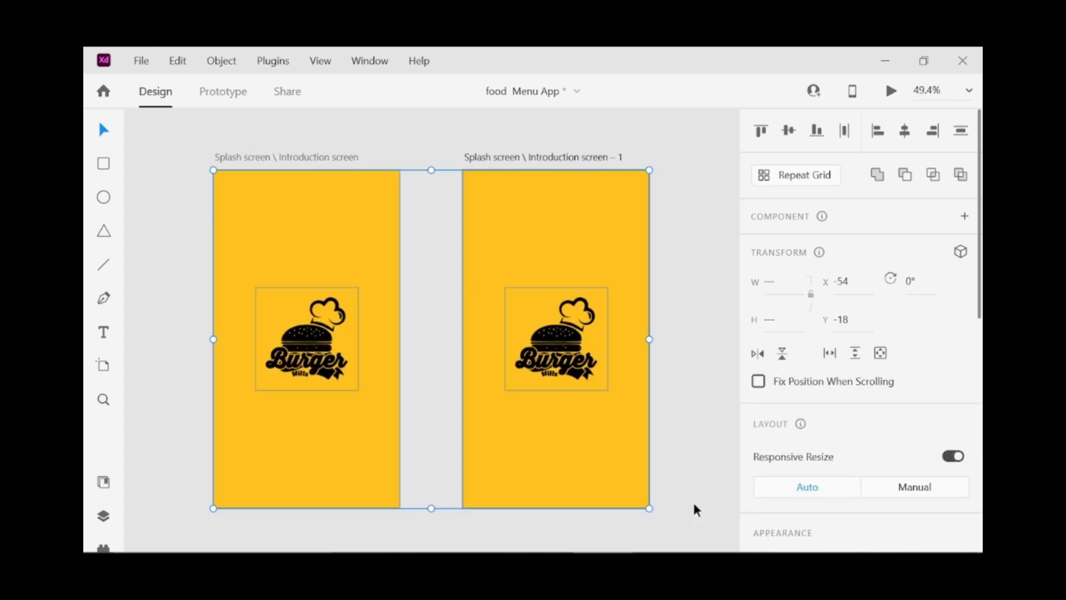
click(666, 222)
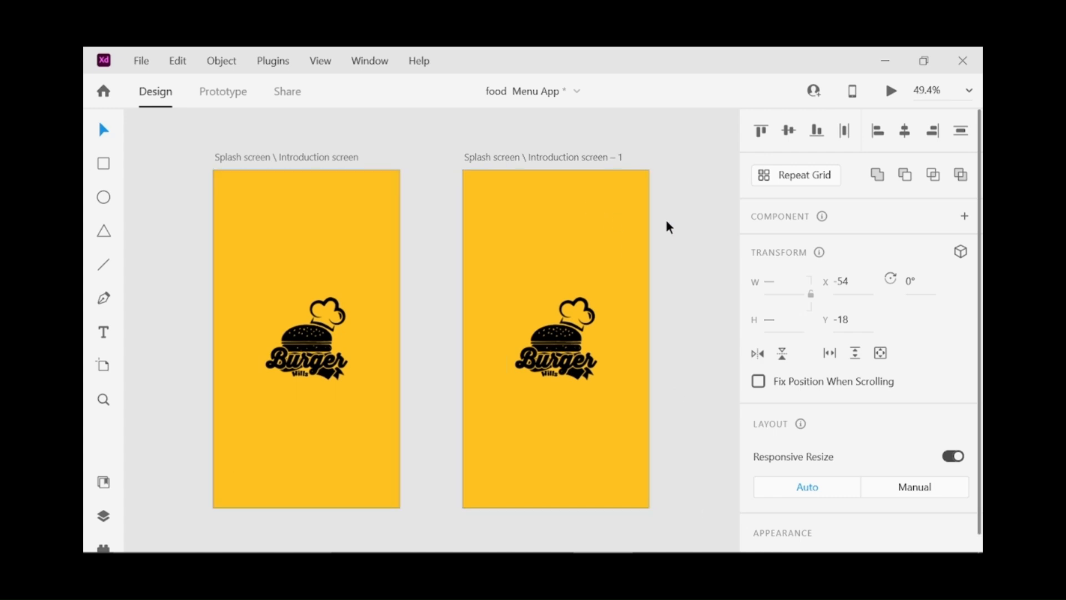
Step: Delete the burger logo from the duplicated artboard
click(541, 219)
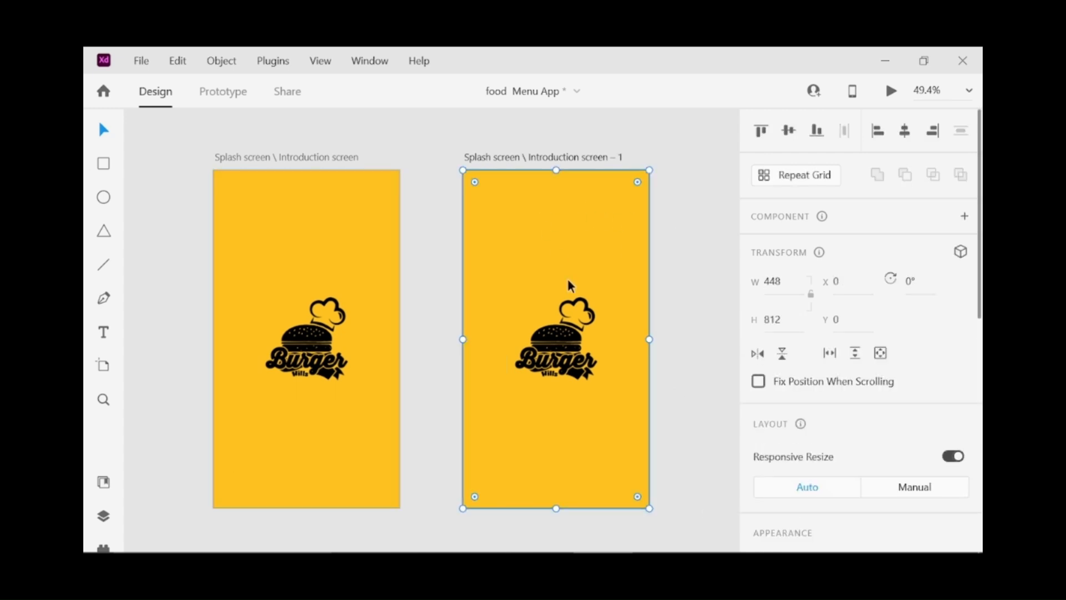
click(562, 342)
key(Delete)
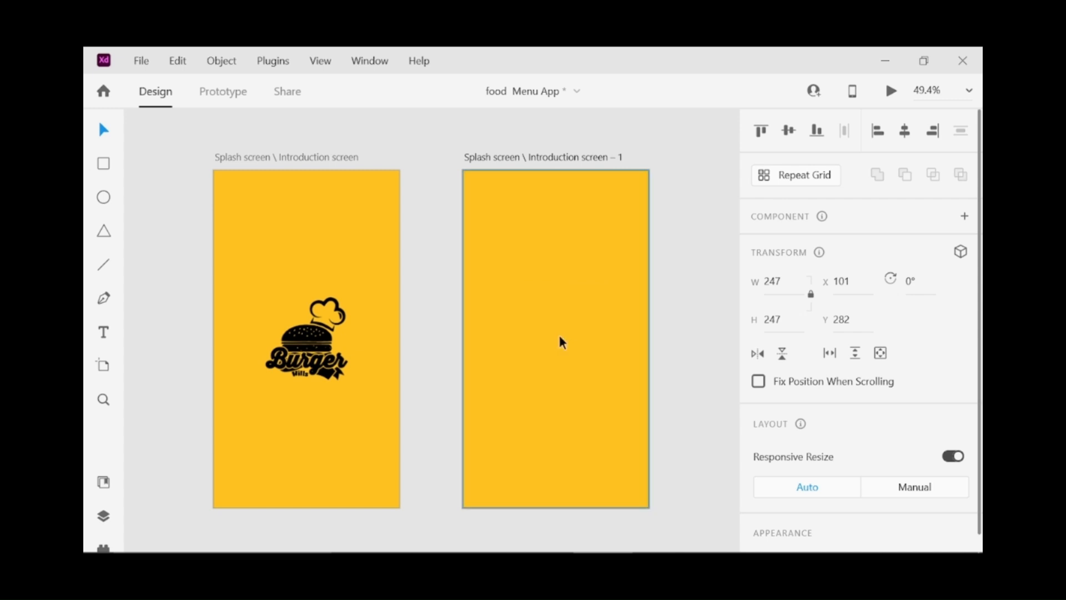
Step: Shorten the yellow rectangle on the duplicated artboard from its bottom edge to a height of 186
click(559, 335)
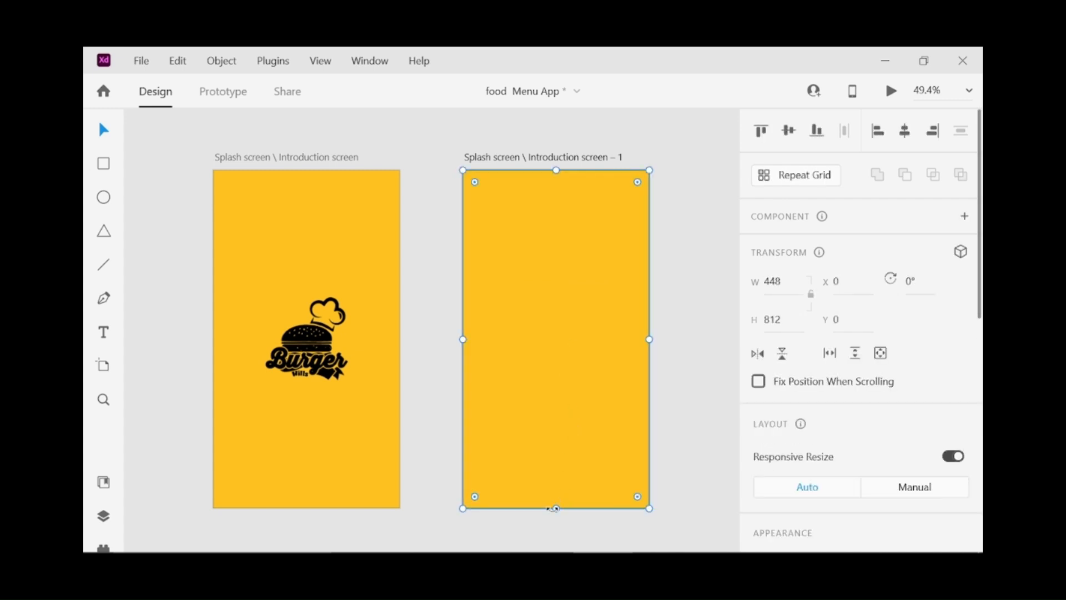
drag(556, 508, 565, 277)
double_click(779, 281)
key(BackSpace)
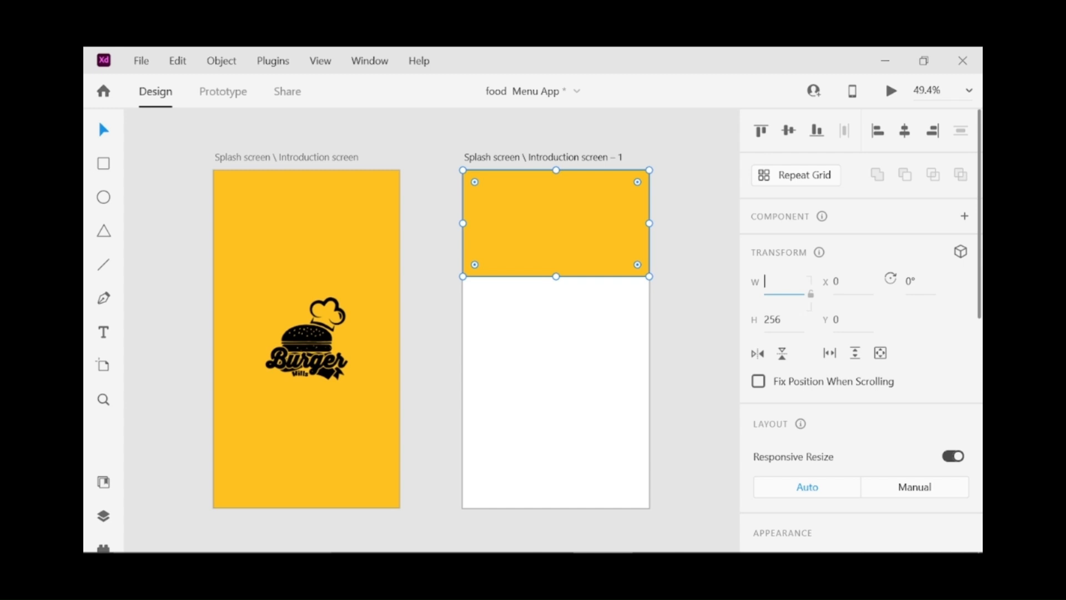
key(Return)
click(773, 320)
key(BackSpace)
text(186)
key(Return)
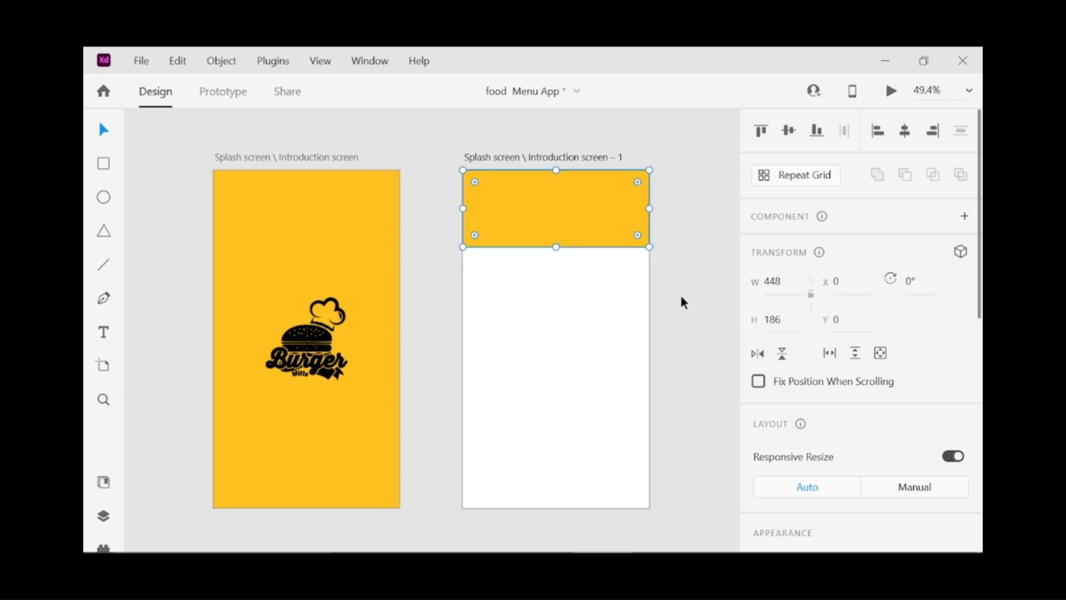
Step: Add the text "MENU" on the yellow header of the duplicated artboard
key(ctrl+1)
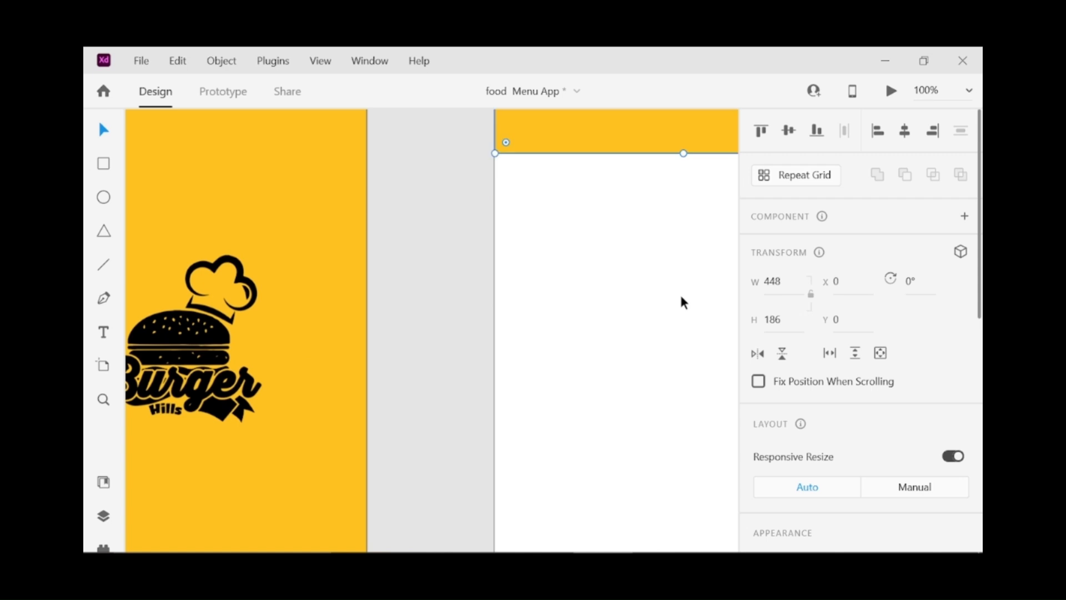
scroll(683, 302, up, 5)
drag(682, 299, 444, 256)
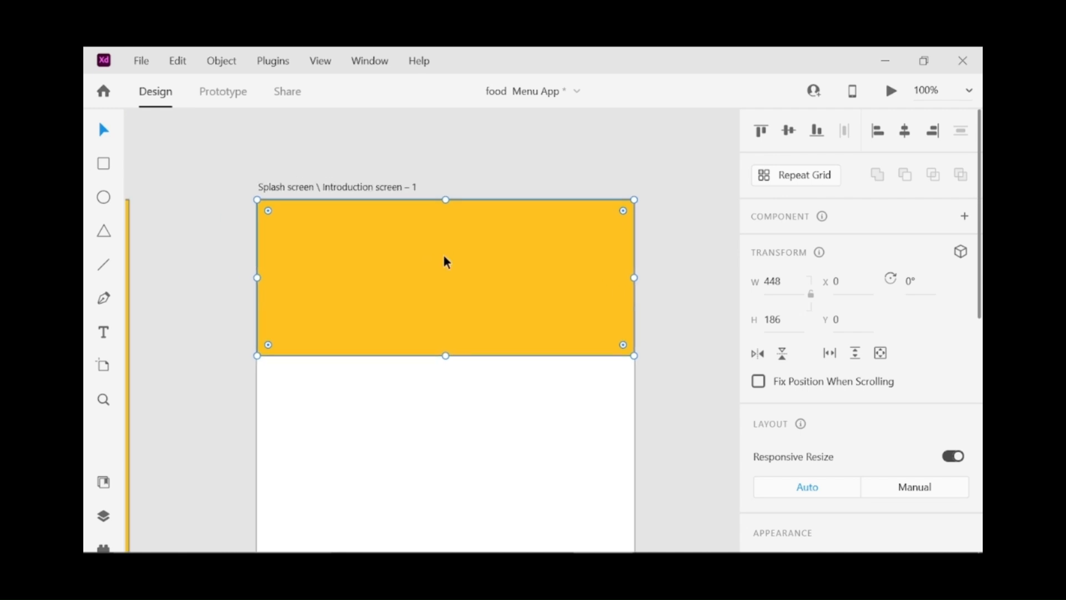
click(104, 332)
click(358, 271)
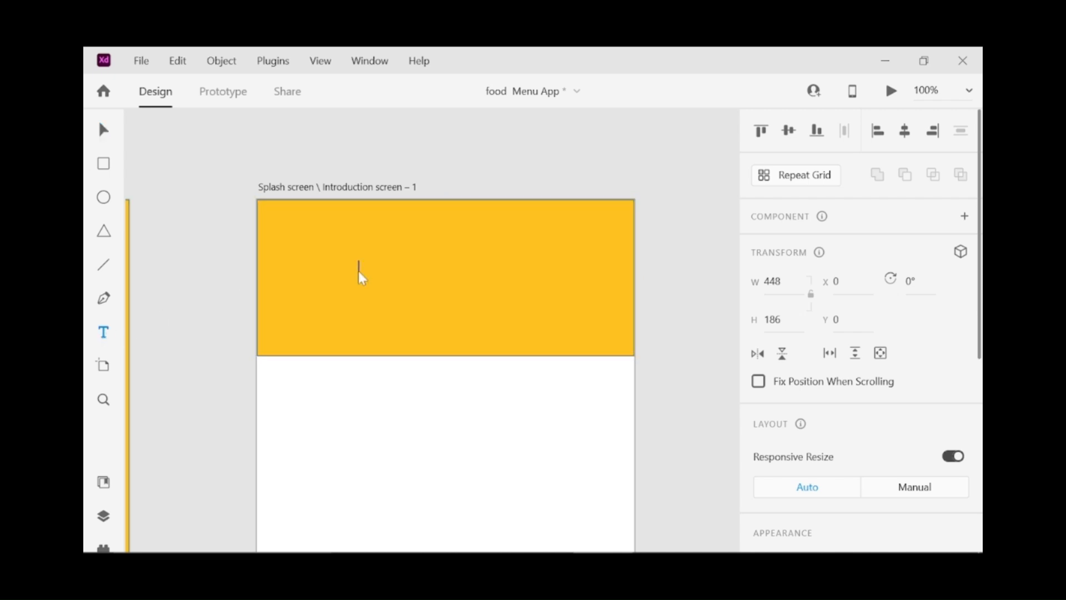
text(MENU)
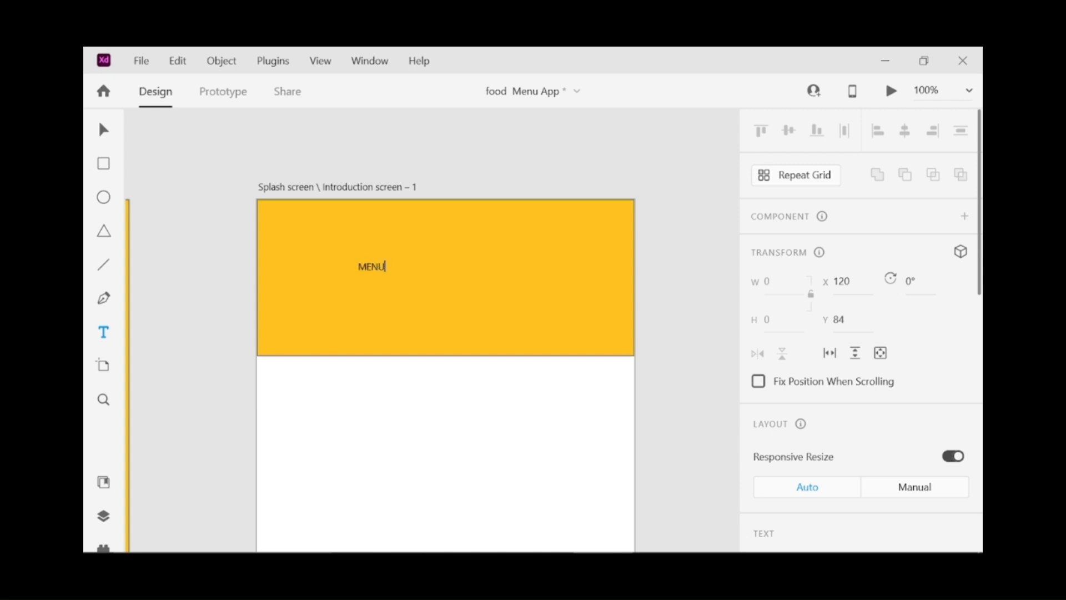
click(101, 126)
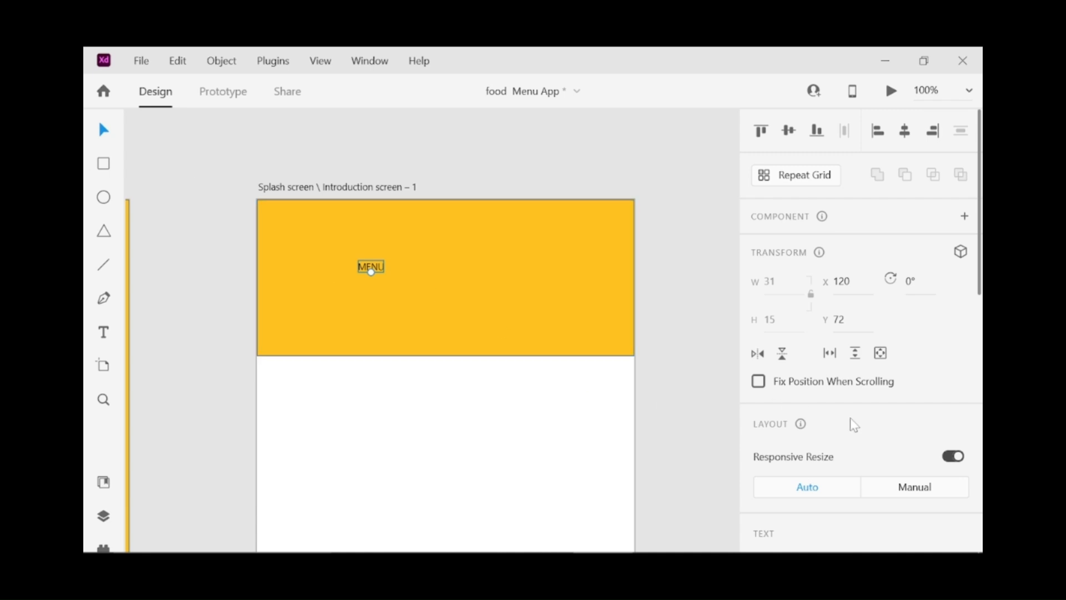
Step: Set the MENU text to Bold with a font size of 40
scroll(851, 418, down, 6)
scroll(851, 418, down, 4)
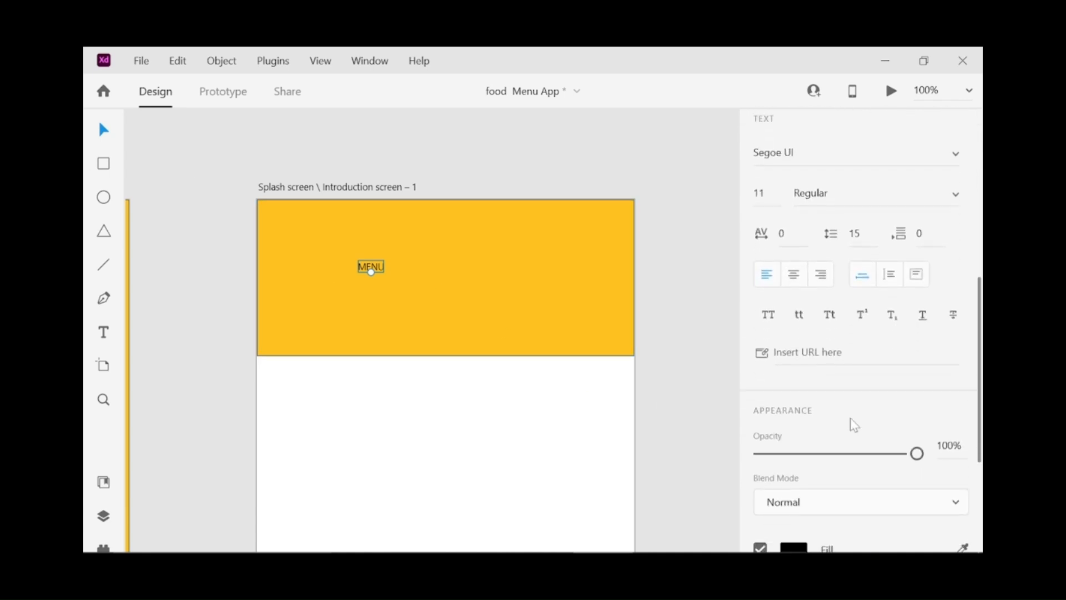
scroll(851, 417, up, 4)
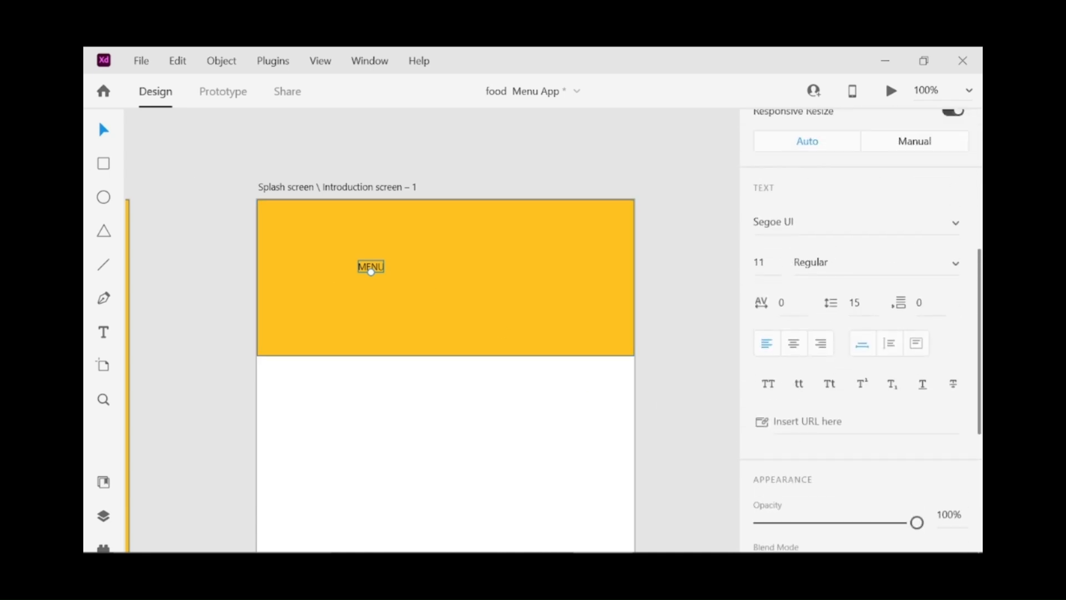
click(958, 267)
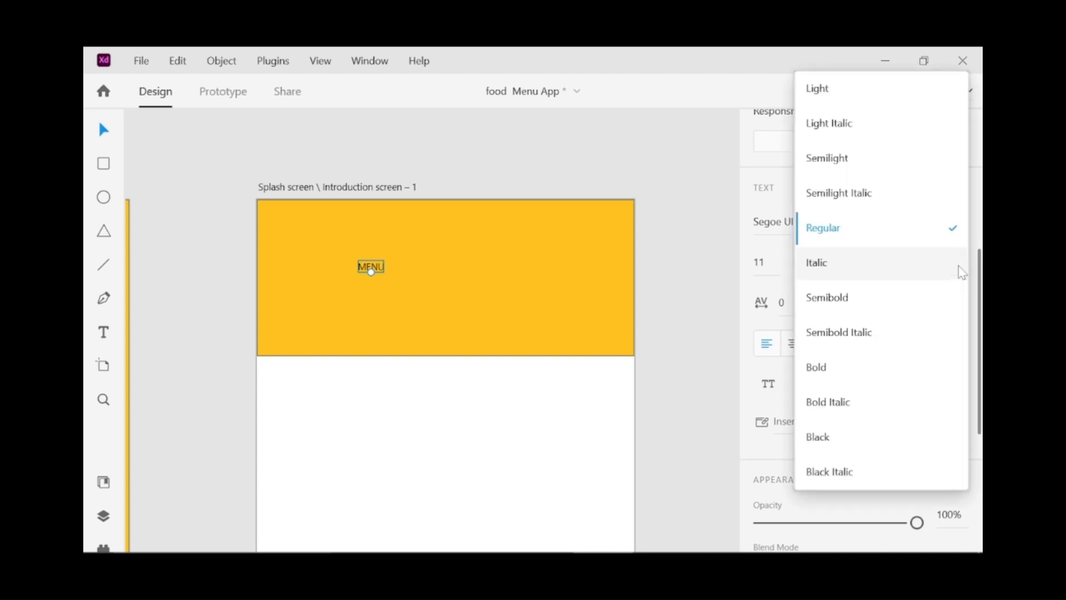
click(839, 369)
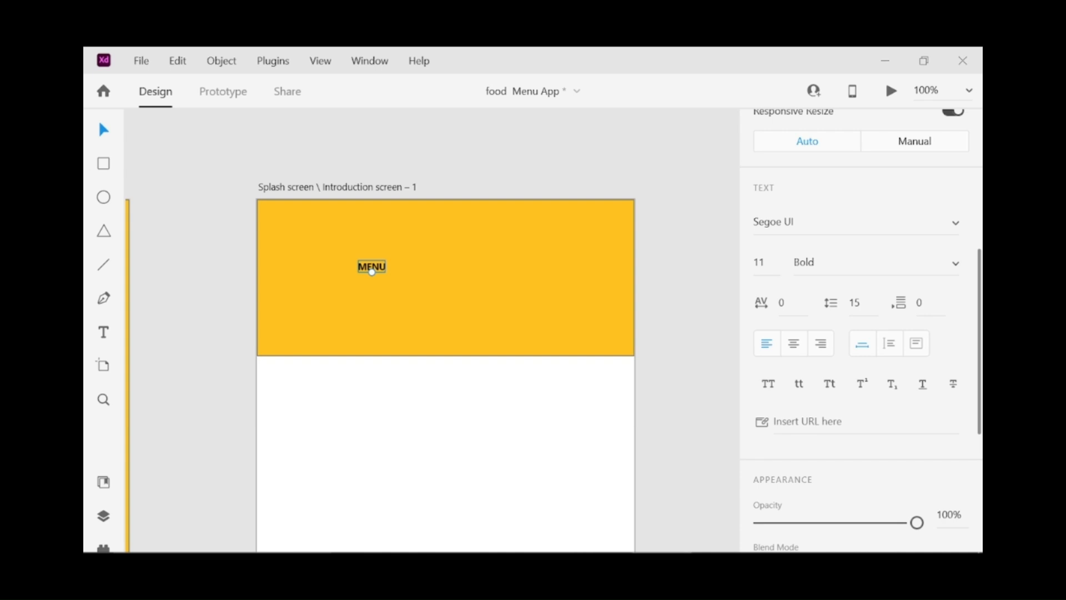
click(760, 263)
key(BackSpace)
text(40)
key(Return)
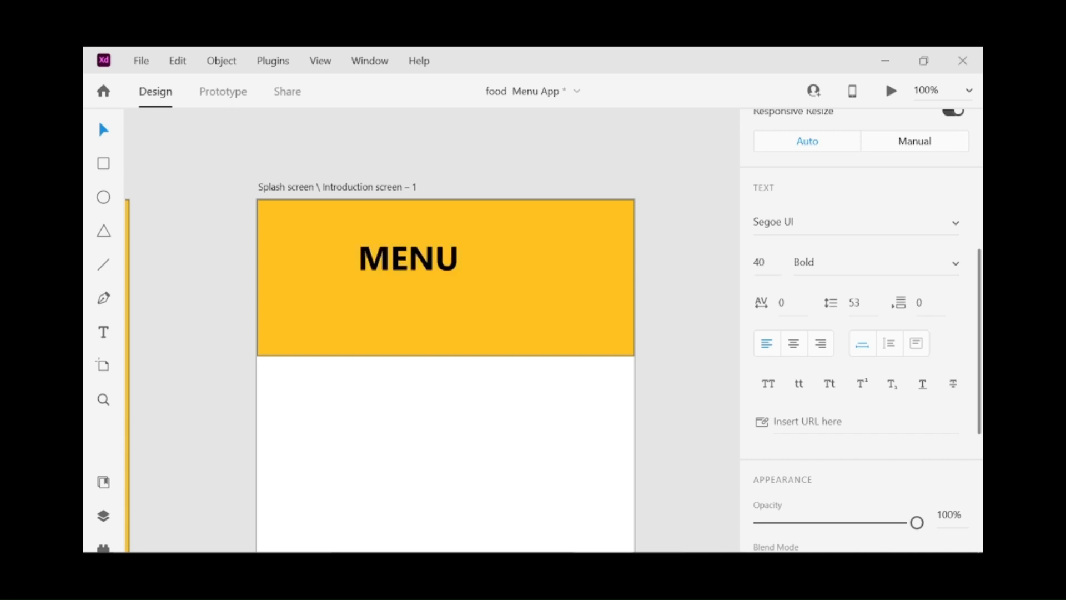
Step: Move the MENU text up to Y 25 in the yellow header and centre it horizontally on the artboard
drag(404, 262, 451, 251)
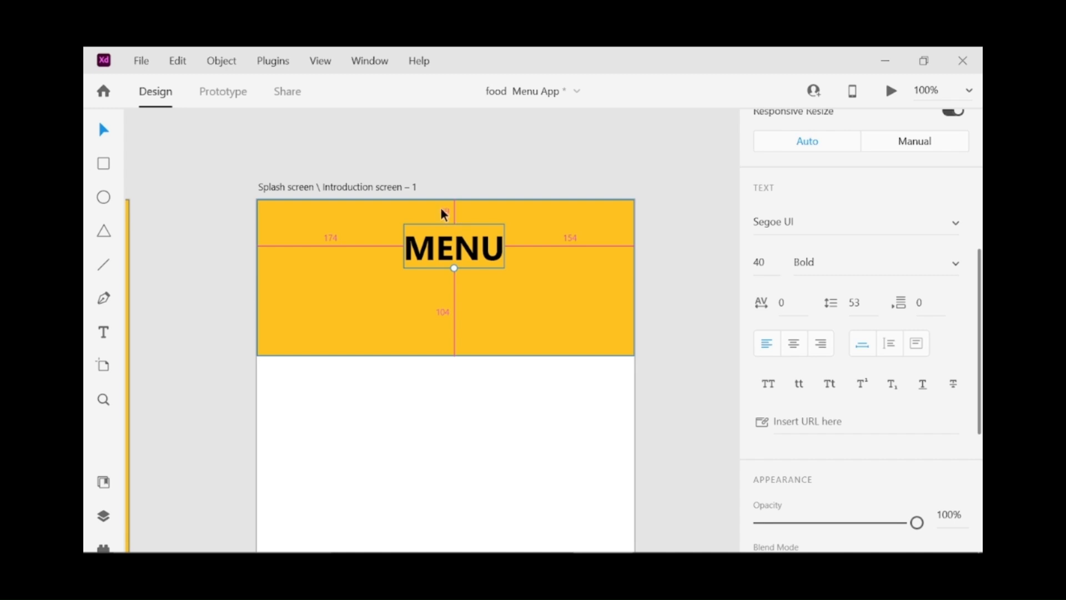
drag(454, 264, 442, 255)
double_click(443, 255)
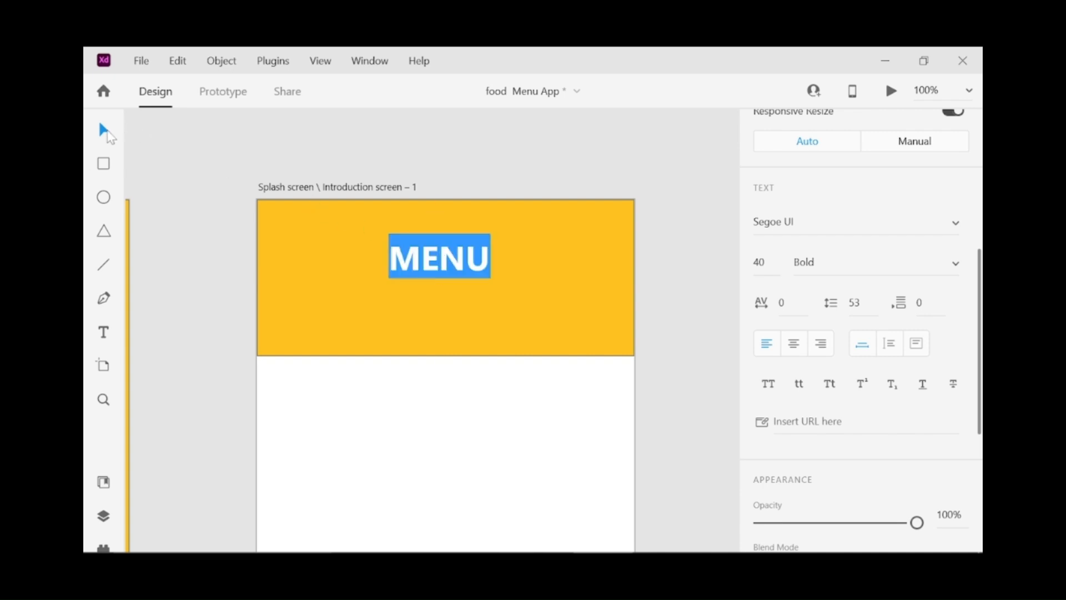
click(109, 132)
drag(454, 254, 457, 243)
key(alt)
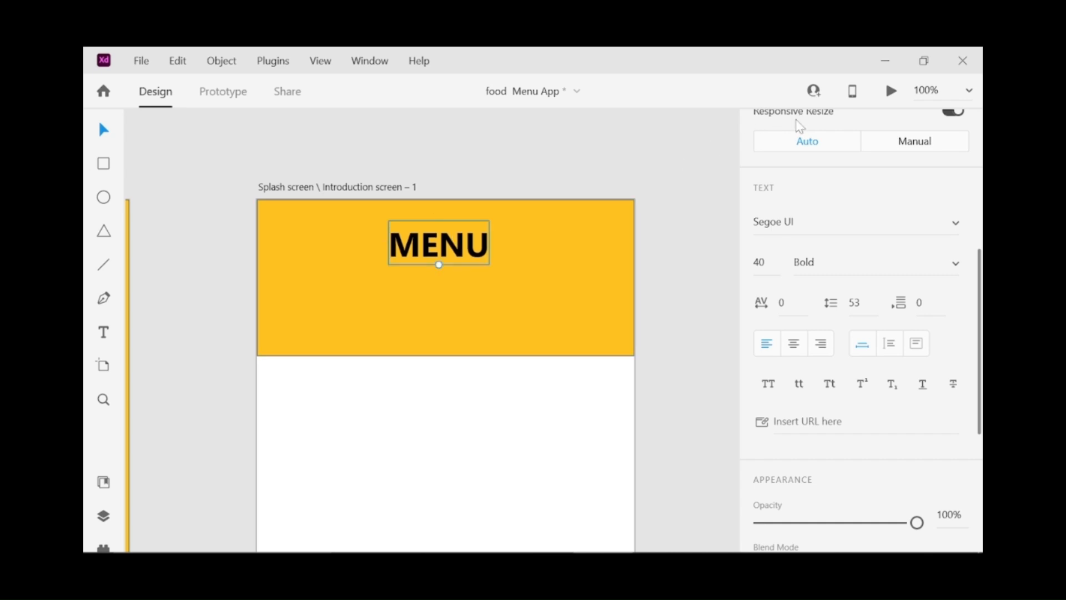
scroll(869, 214, up, 5)
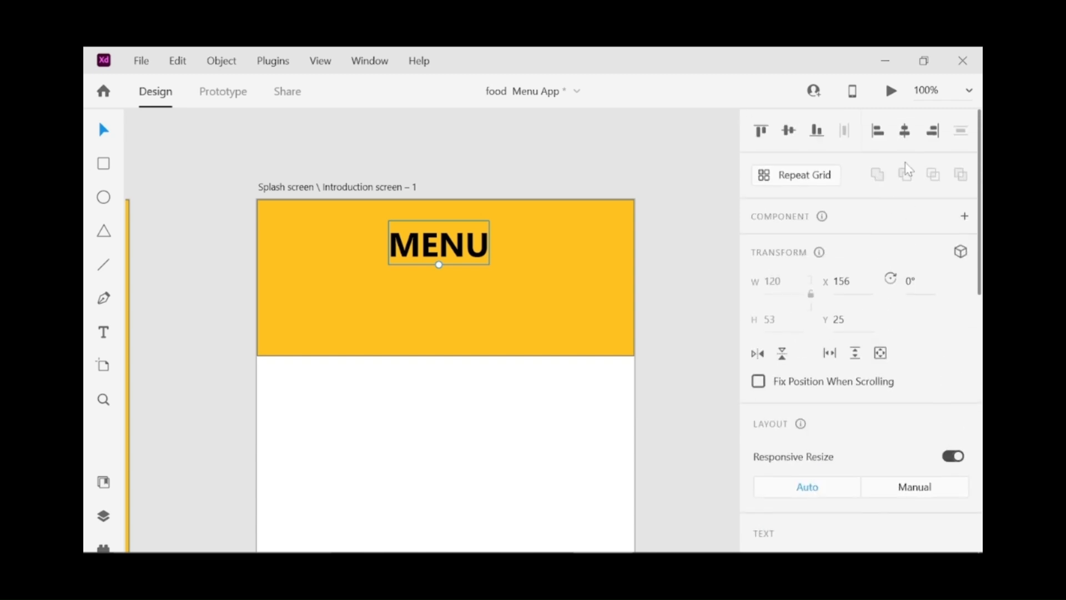
click(905, 130)
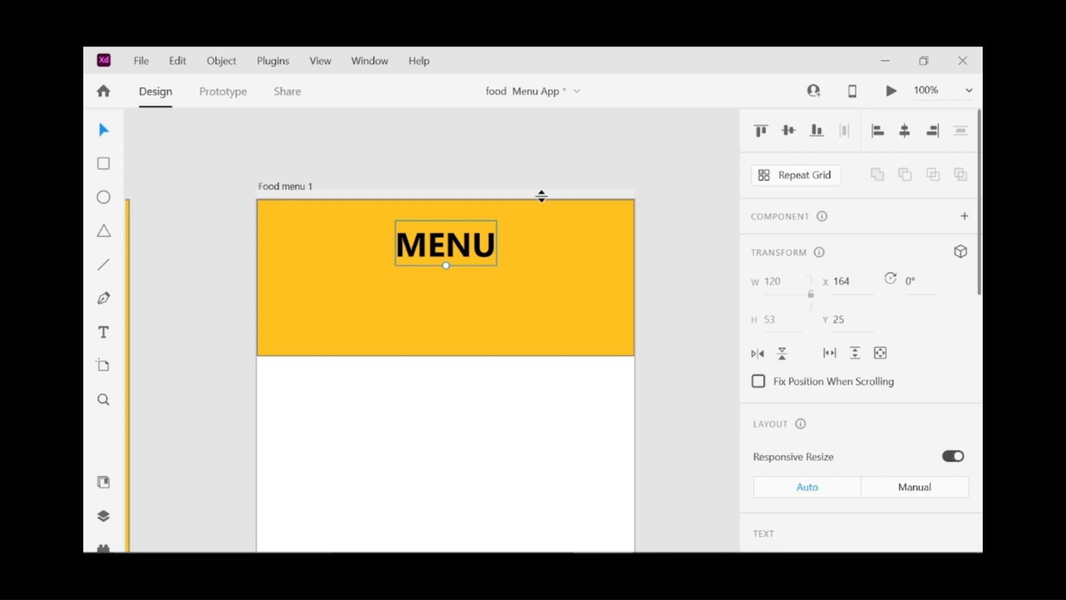
Step: Place horizontal guides along the upper and lower edges of the MENU lettering and import the bell icon from the resources folder onto the artboard
drag(542, 200, 545, 257)
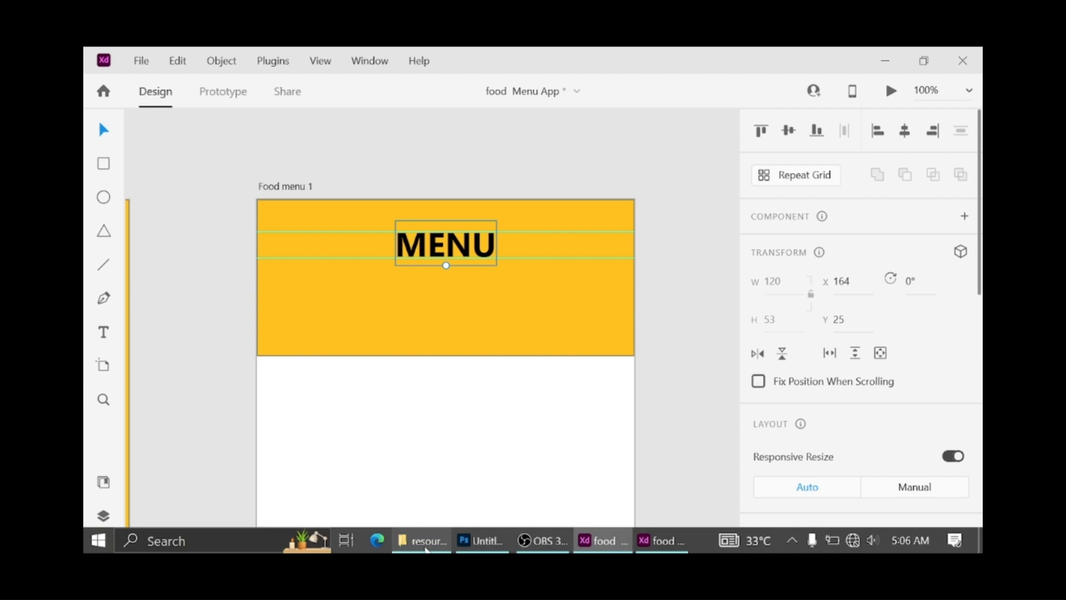
click(426, 542)
click(271, 240)
drag(271, 239, 560, 469)
drag(685, 502, 407, 283)
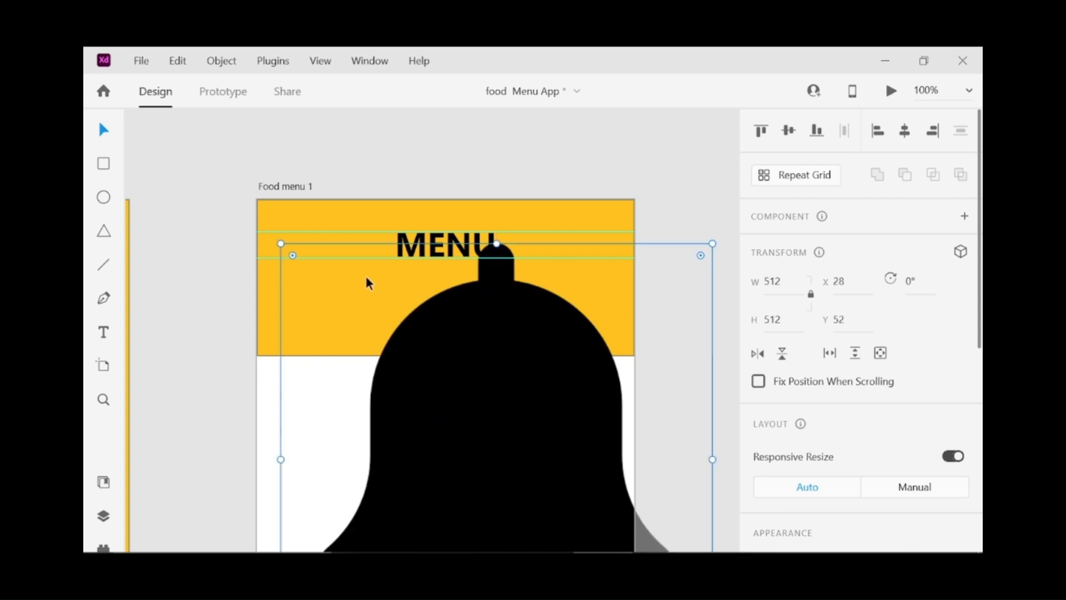
Step: Scale the bell icon down to 34 by 34 and place it in the header to the right of the MENU text
drag(278, 241, 555, 495)
drag(615, 534, 478, 259)
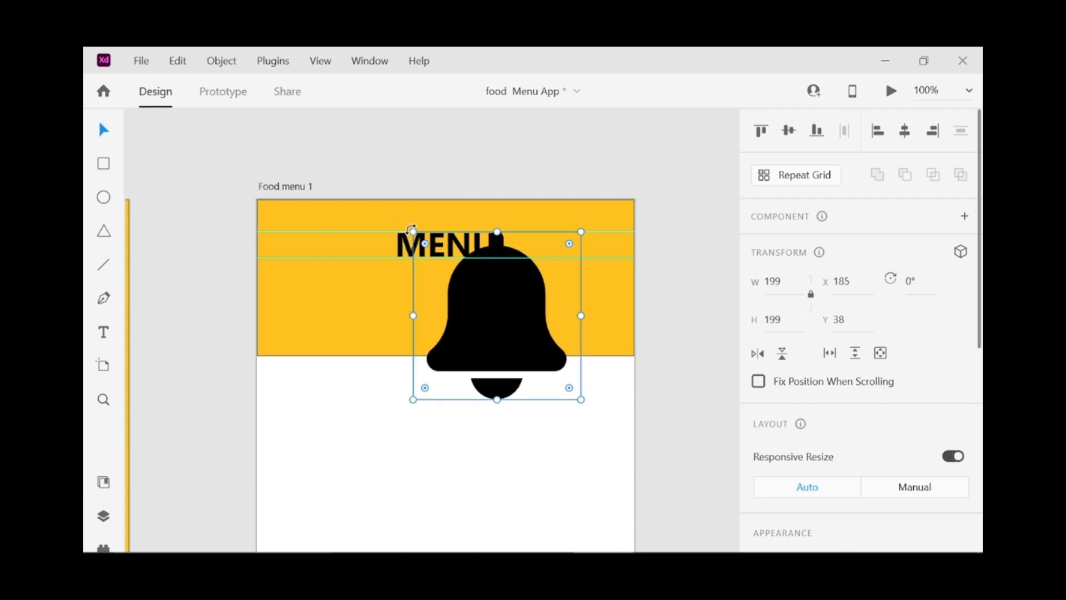
drag(413, 231, 585, 254)
Step: Nudge the bell icon horizontally to X 394, near the right edge of the header
key(Right)
key(Right)
key(Right)
key(Right)
key(Right)
key(Right)
key(Right)
key(Right)
key(Right)
key(Right)
key(Right)
key(Right)
key(Right)
key(Right)
key(Right)
key(Right)
key(Right)
key(Right)
key(Right)
key(Right)
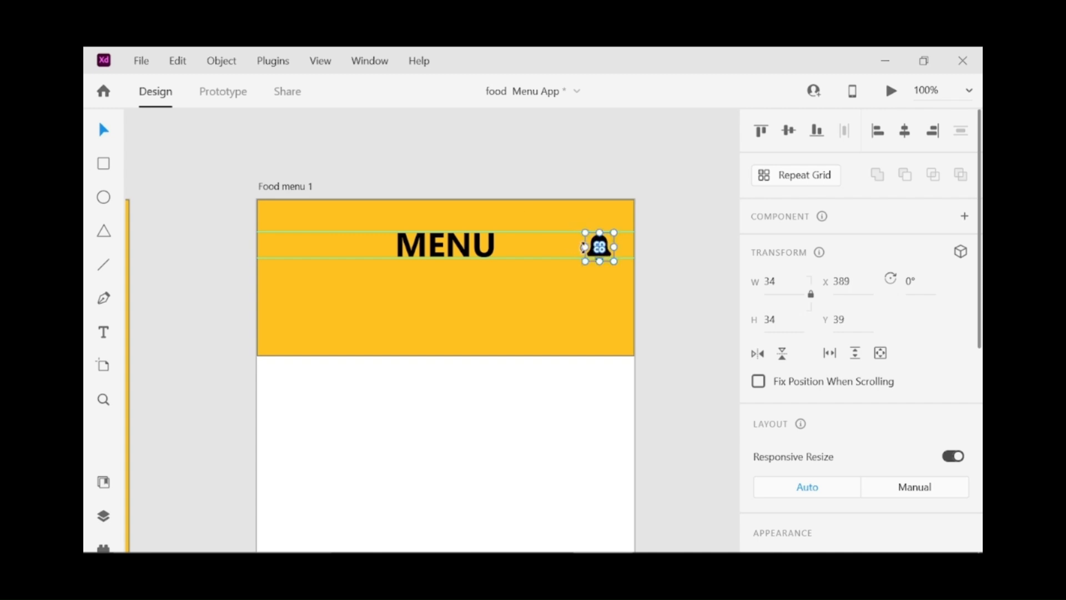
key(Right)
key(Right)
key(Right)
key(Right)
key(Right)
key(Right)
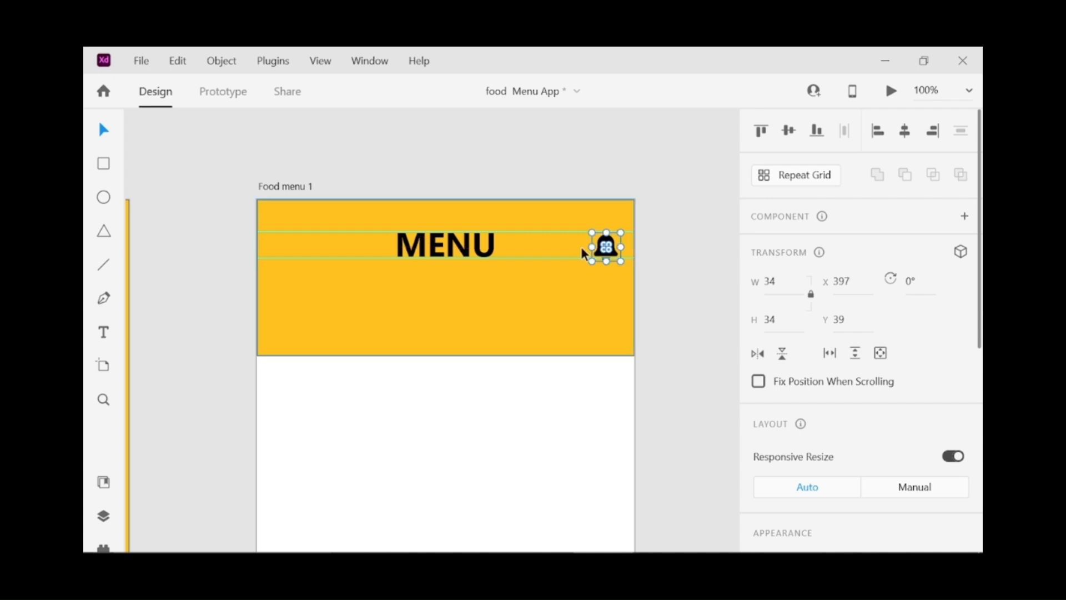
key(Left)
key(Left)
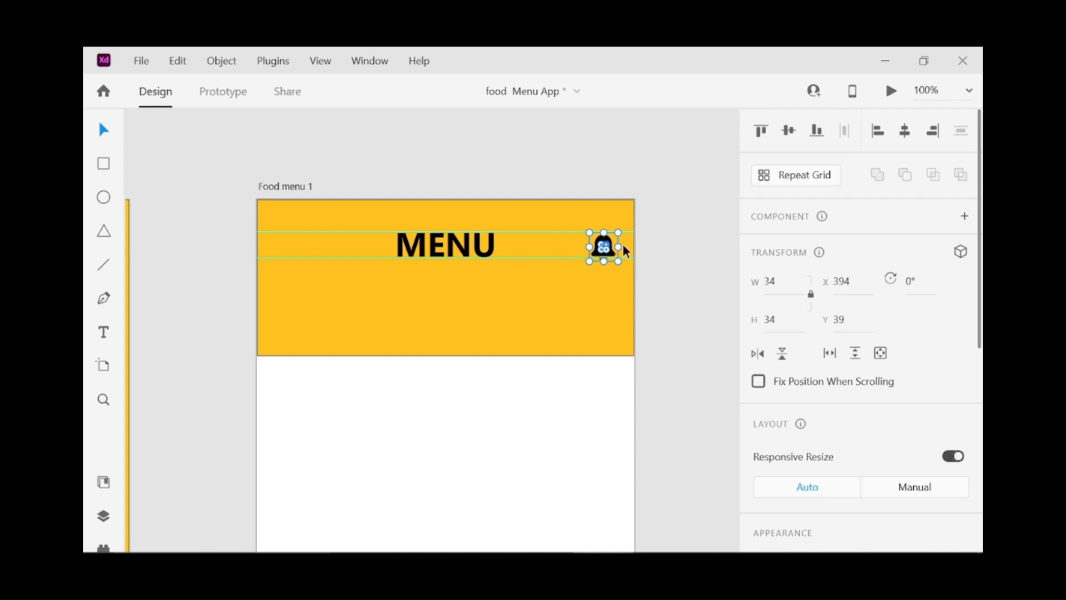
key(alt)
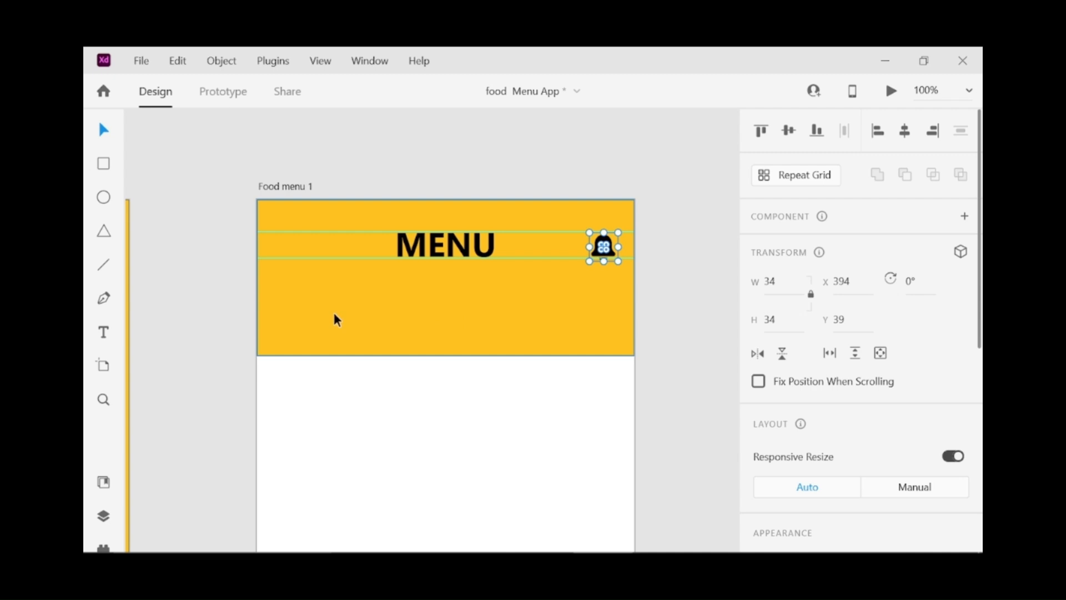
Step: Draw a rectangle about 71 by 13 in the upper-left area of the yellow header
scroll(334, 319, up, 5)
scroll(334, 319, up, 2)
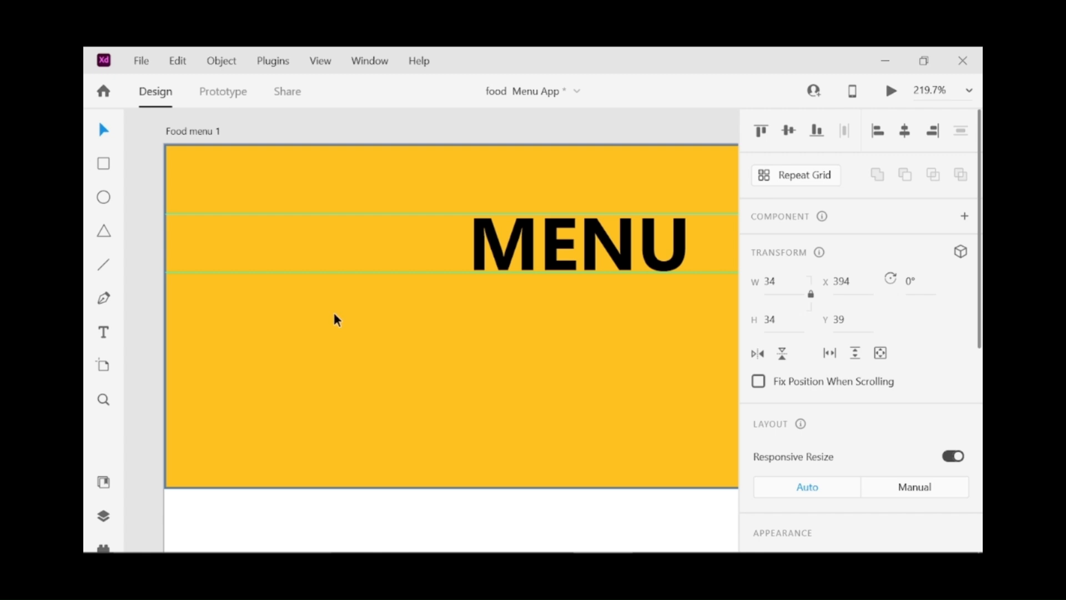
click(105, 162)
drag(200, 194, 329, 213)
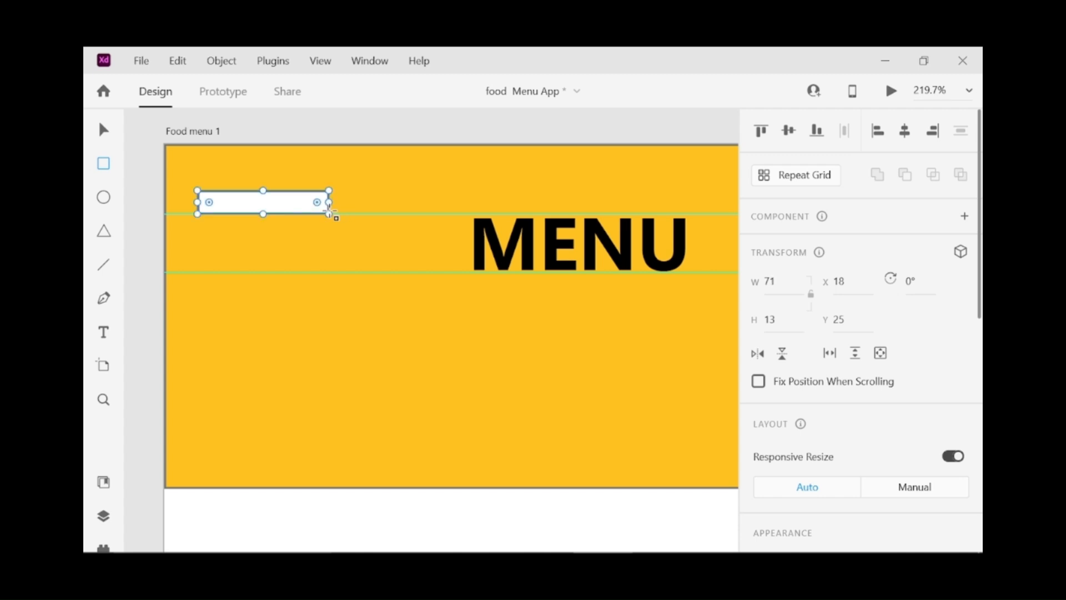
Step: Set the rectangle's width to 30 and its height to 3
click(771, 281)
key(BackSpace)
text(30)
key(Tab)
key(BackSpace)
text(3)
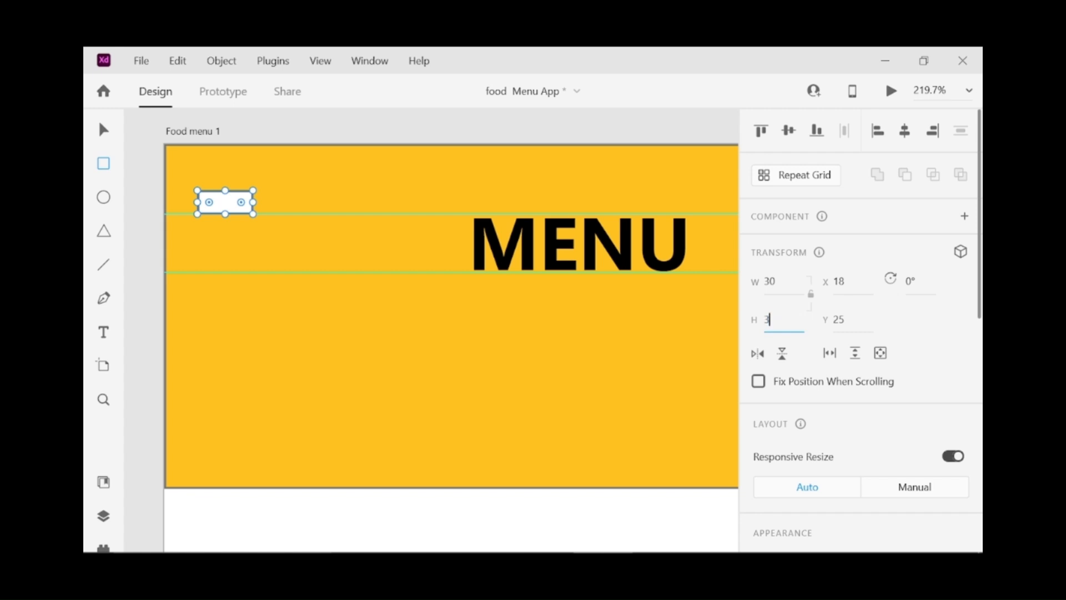
drag(242, 204, 202, 204)
key(ctrl+z)
key(v)
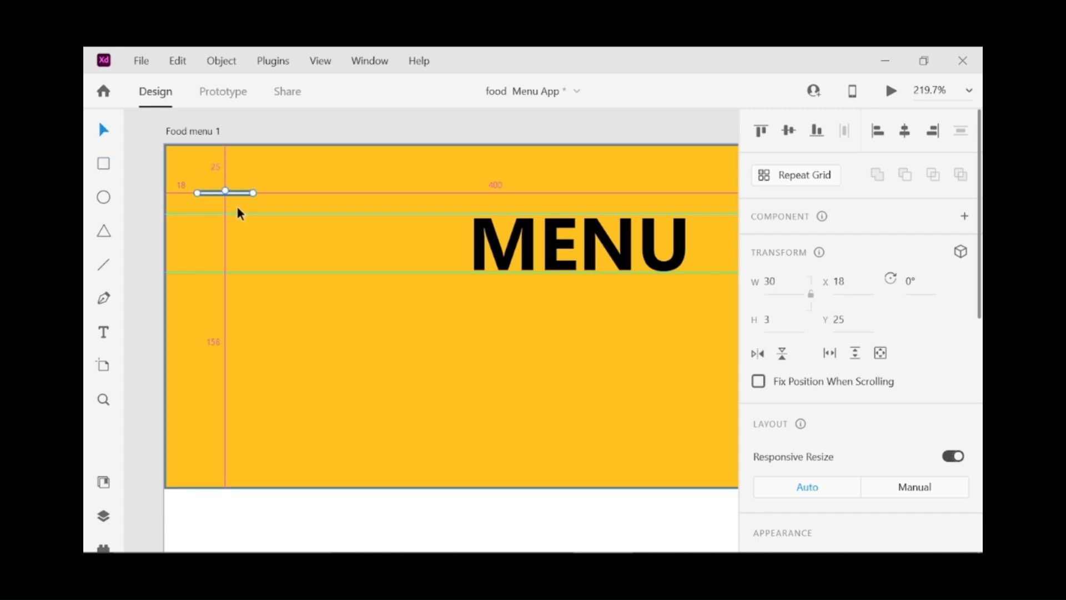
Step: Round the thin bar's corners to a radius of 2 and remove its border
scroll(238, 209, up, 8)
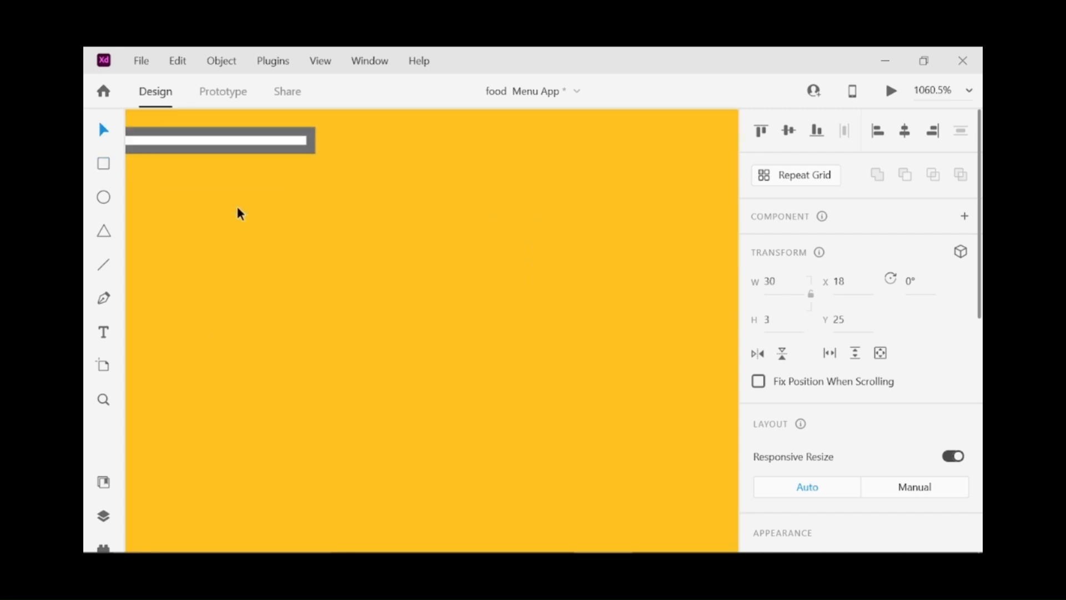
drag(221, 195, 394, 304)
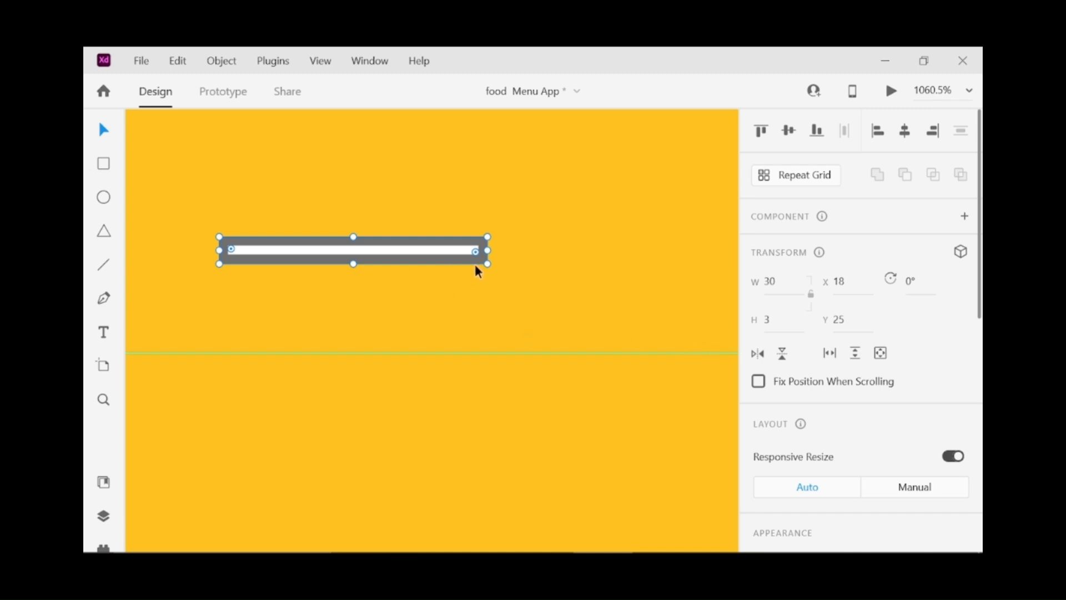
drag(475, 251, 461, 253)
scroll(808, 448, down, 8)
scroll(808, 449, up, 2)
scroll(808, 449, up, 3)
scroll(789, 439, down, 1)
click(761, 407)
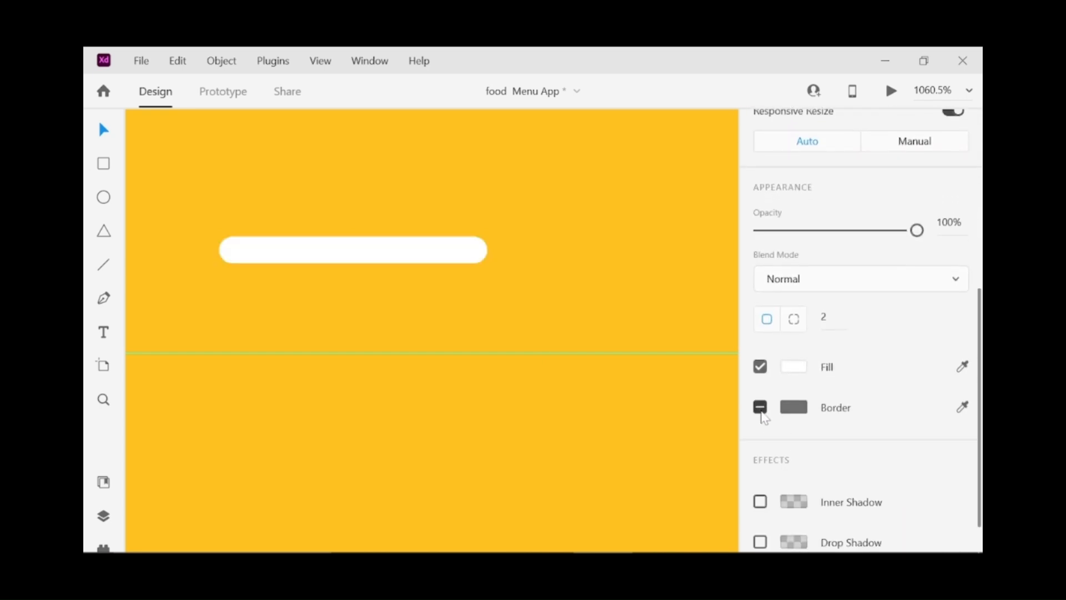
Step: Duplicate the white bar directly below the original and shorten the copy to a width of 18
click(428, 252)
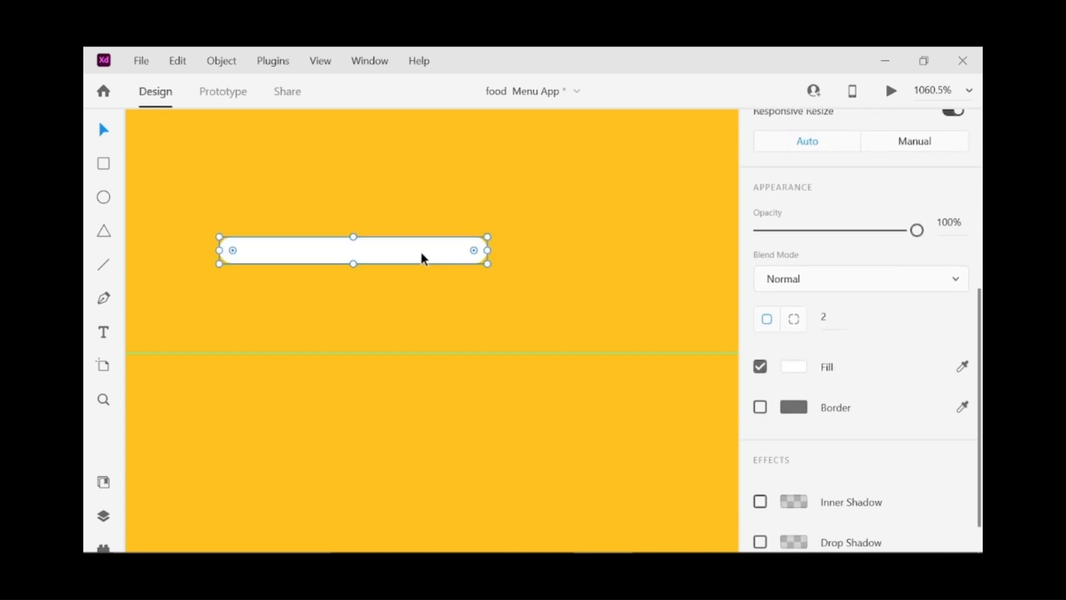
key(alt)
drag(411, 250, 412, 293)
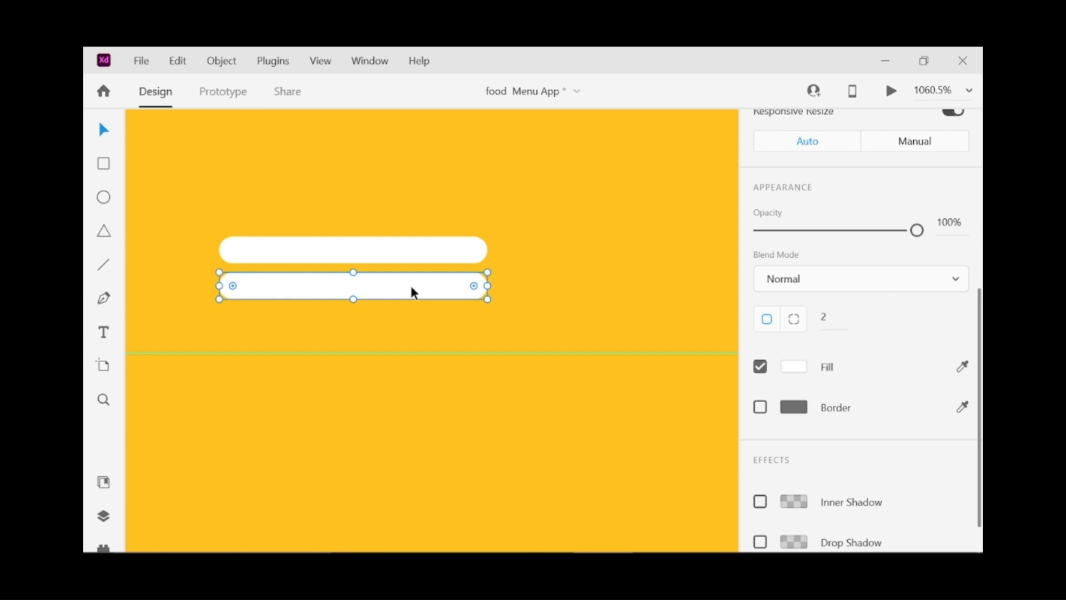
drag(488, 285, 318, 287)
scroll(865, 375, up, 6)
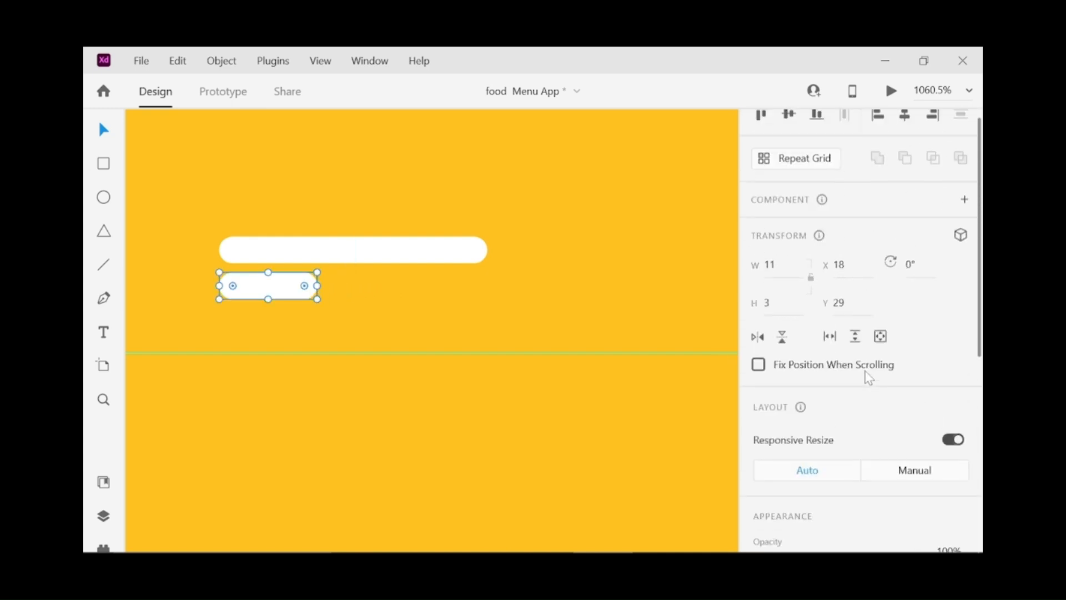
drag(314, 285, 381, 286)
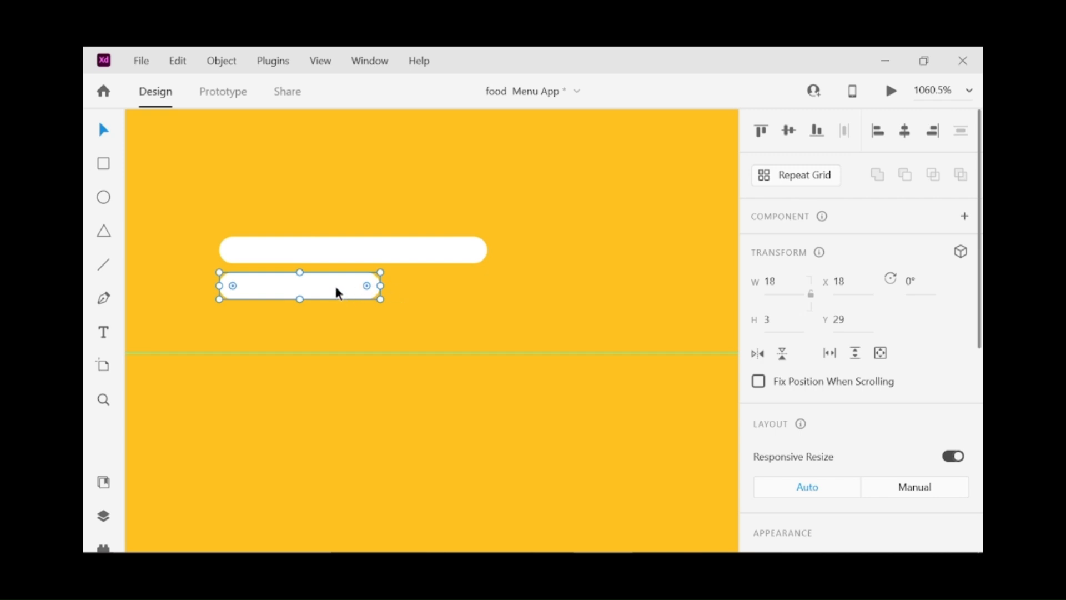
Step: Add a third bar 23 wide below the second and space all three evenly, with the lowest at Y 41
drag(336, 288, 428, 326)
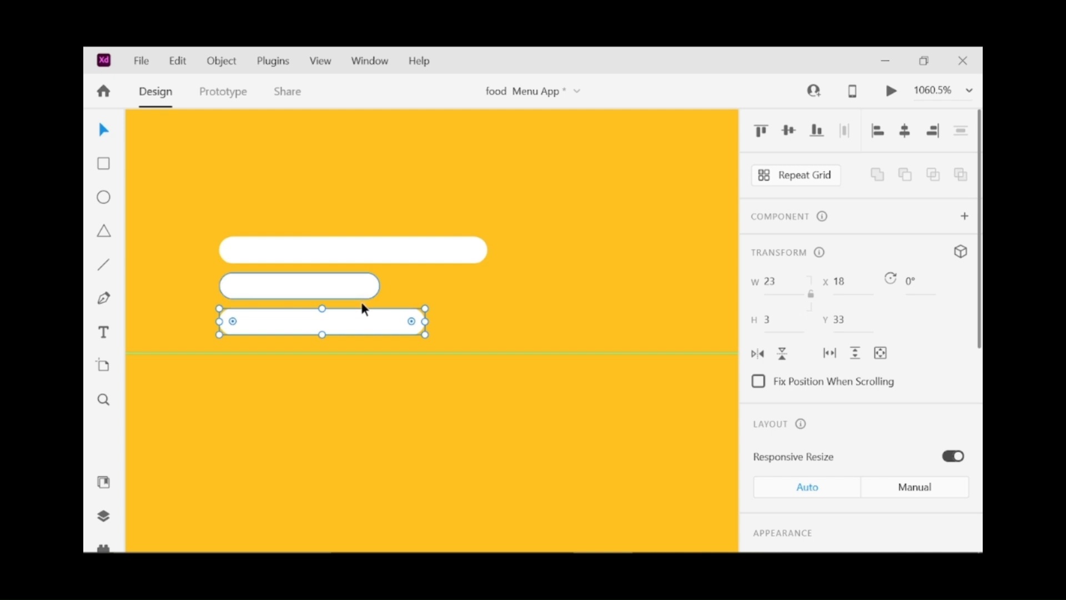
drag(350, 319, 351, 339)
click(326, 288)
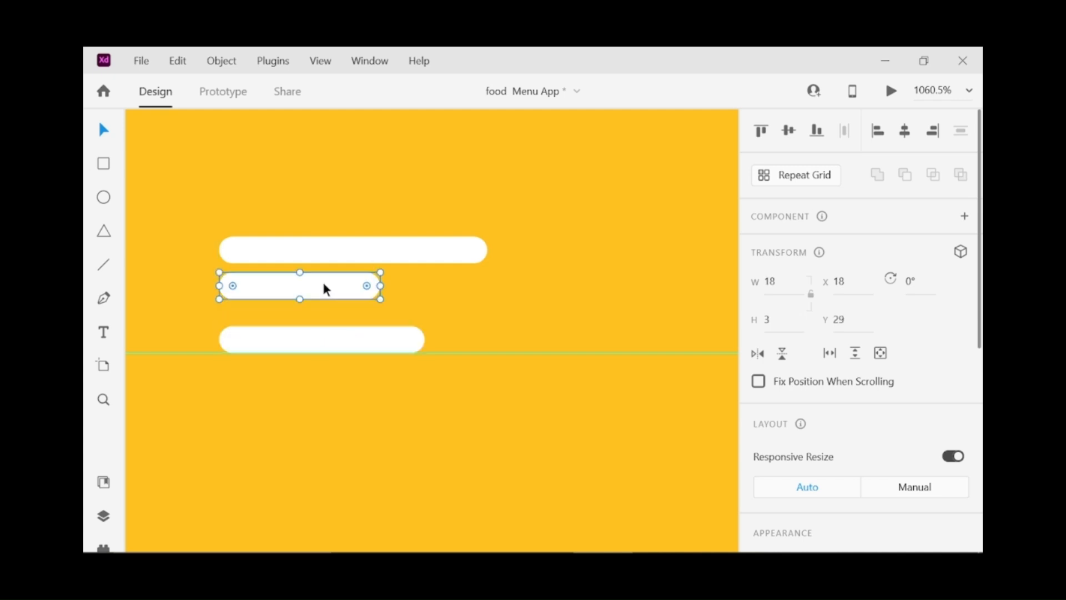
drag(324, 283, 326, 305)
drag(326, 383, 324, 374)
drag(318, 306, 318, 316)
drag(318, 374, 338, 396)
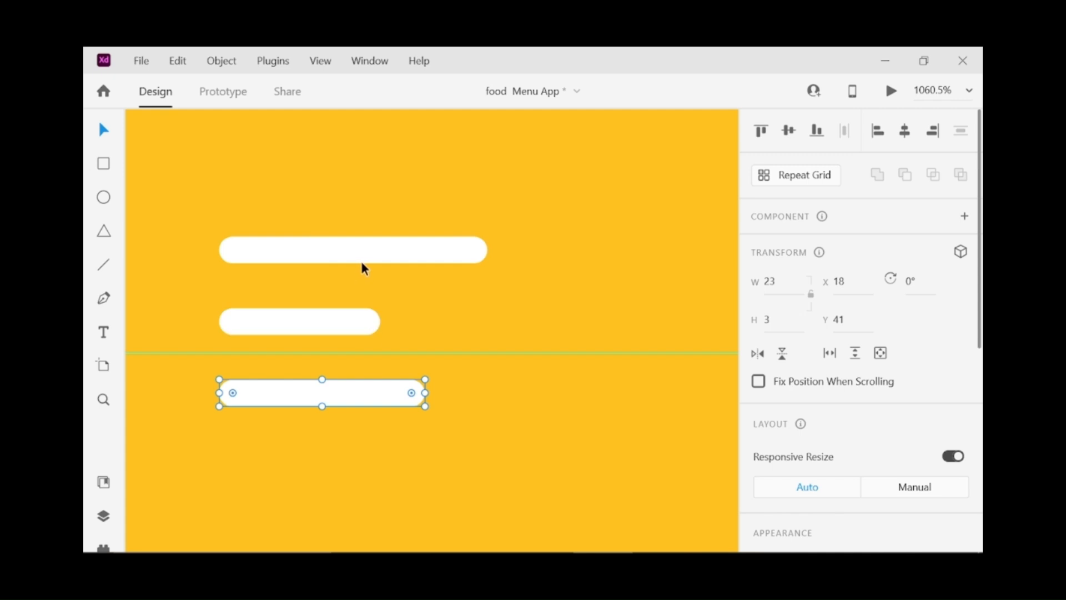
Step: Fill all three bars of the hamburger icon with black (#000000)
click(377, 253)
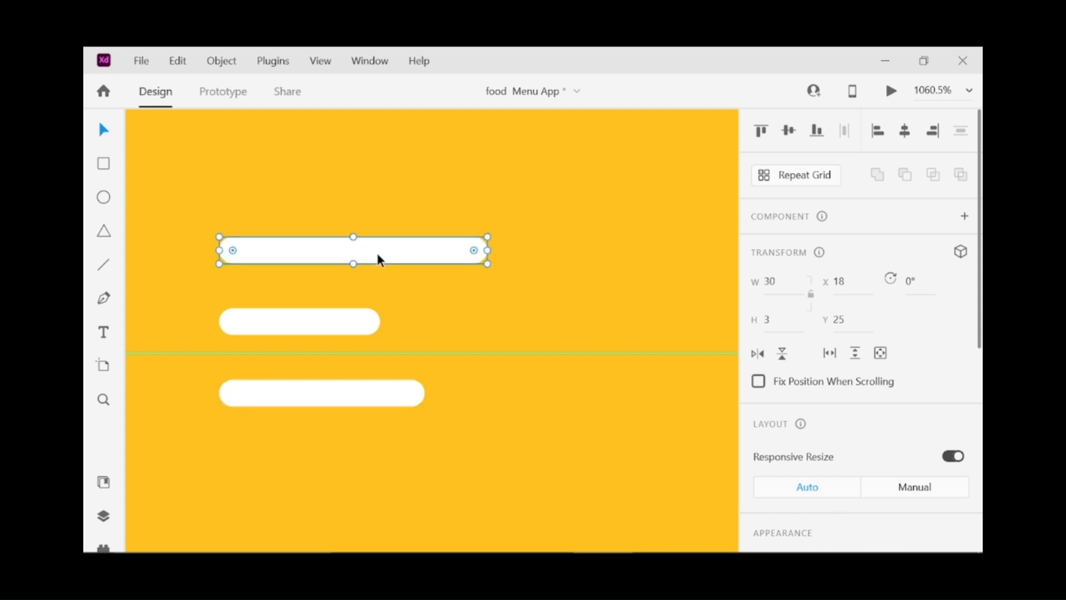
shift+click(329, 333)
shift+click(360, 392)
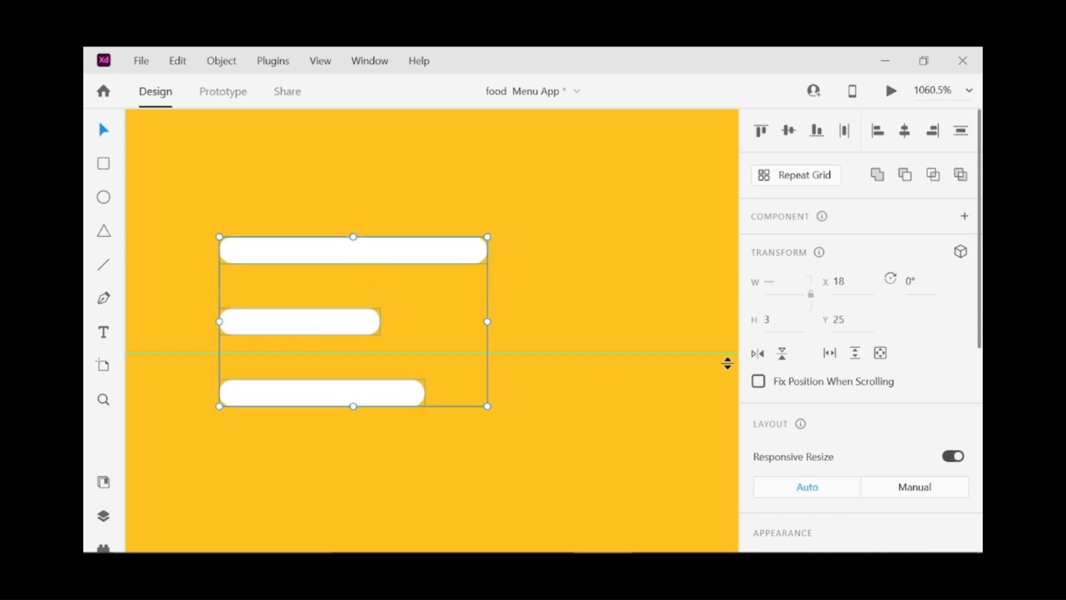
scroll(855, 434, down, 5)
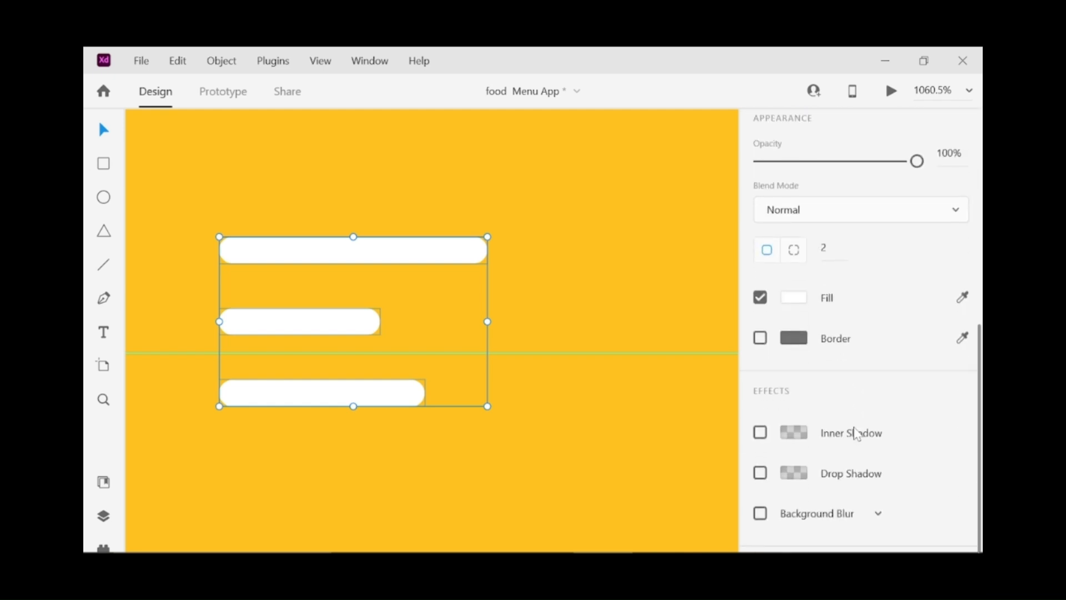
click(799, 300)
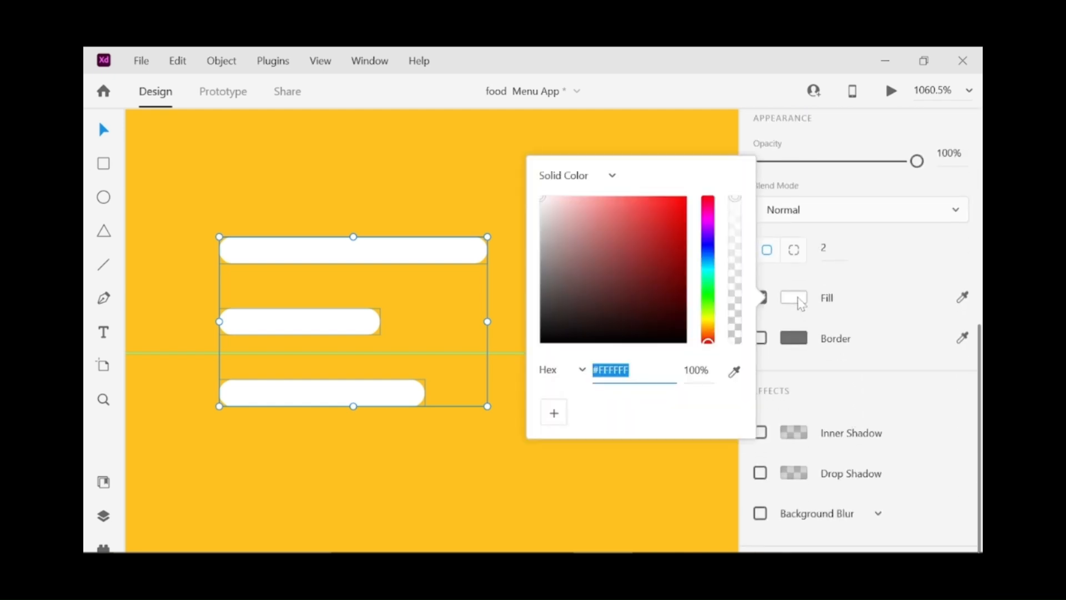
click(686, 343)
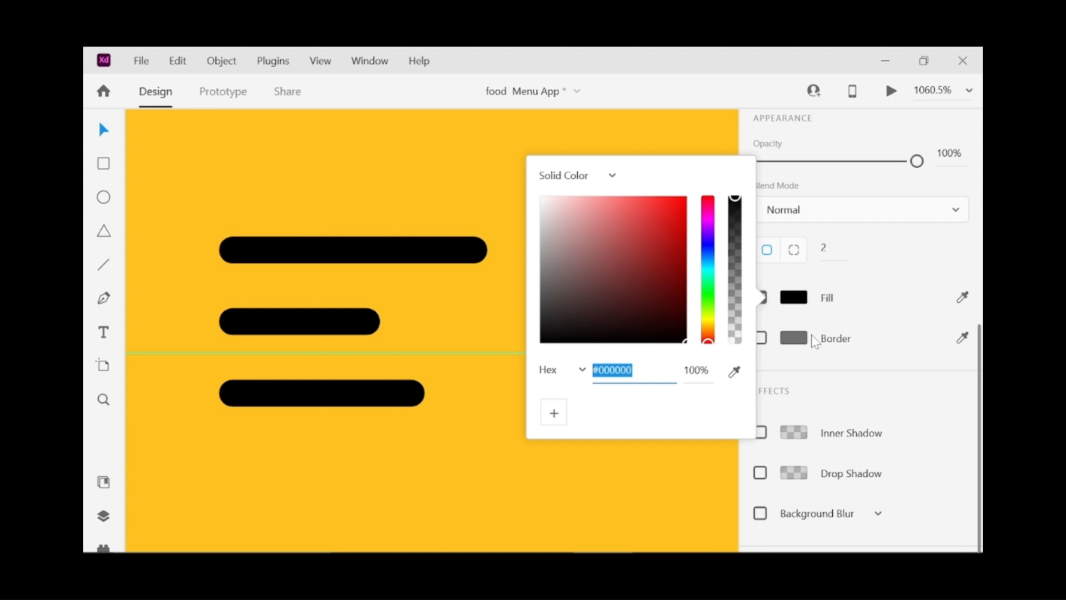
click(800, 301)
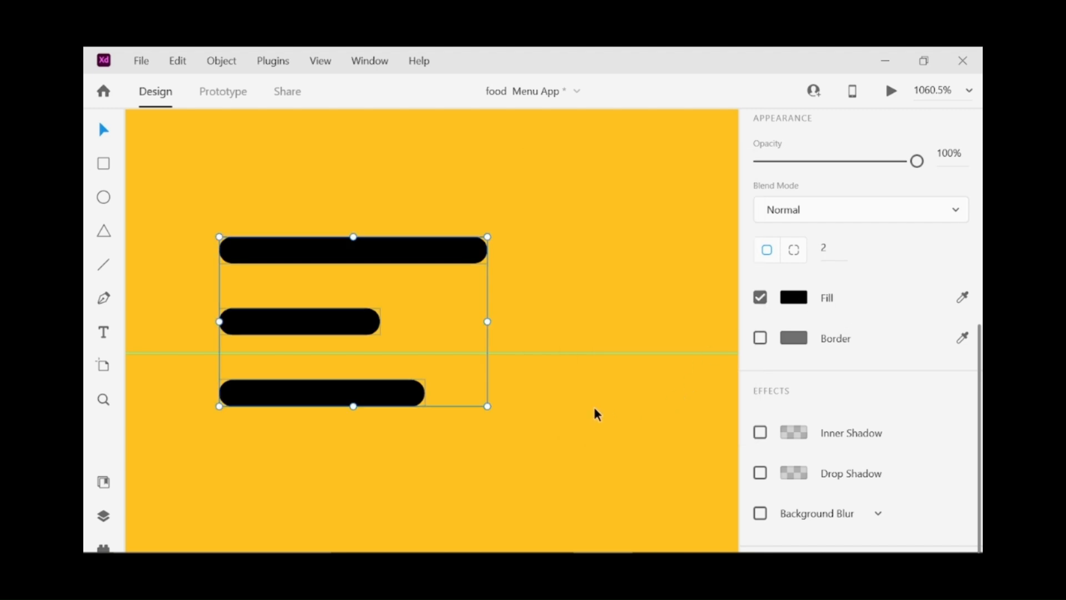
Step: Move the three-bar hamburger icon down so its top bar lines up with the upper guide beside the MENU title
key(ctrl+0)
click(688, 314)
scroll(687, 314, up, 7)
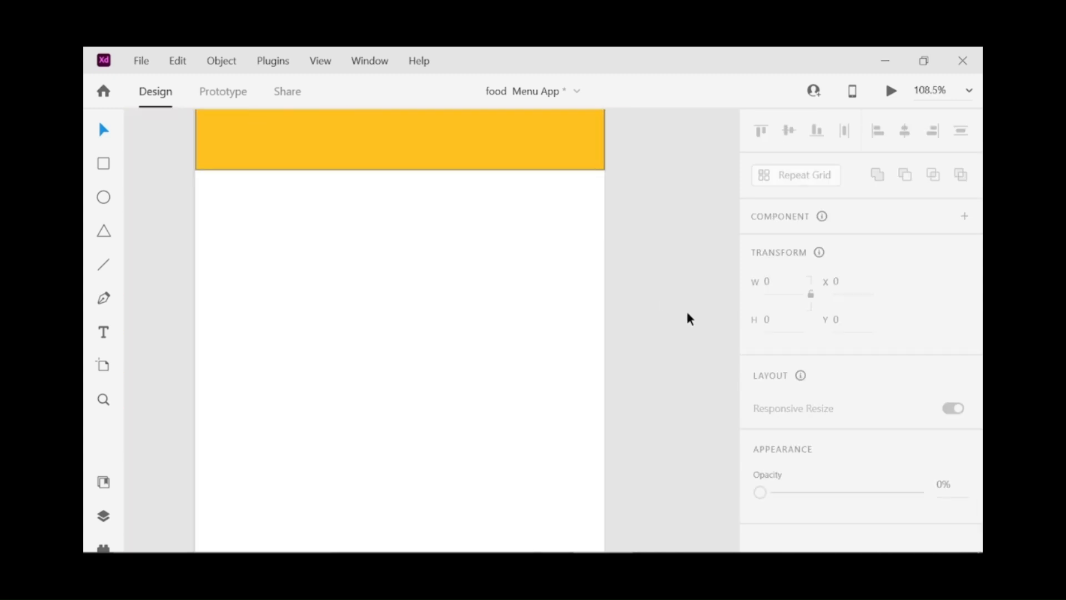
key(space)
drag(360, 223, 430, 387)
drag(434, 268, 449, 339)
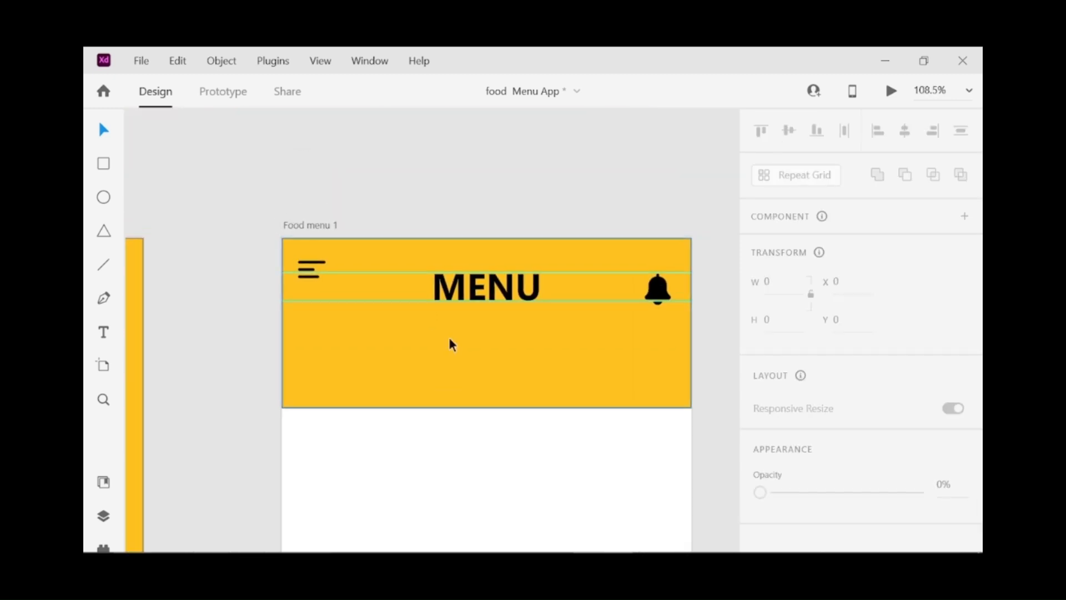
click(311, 271)
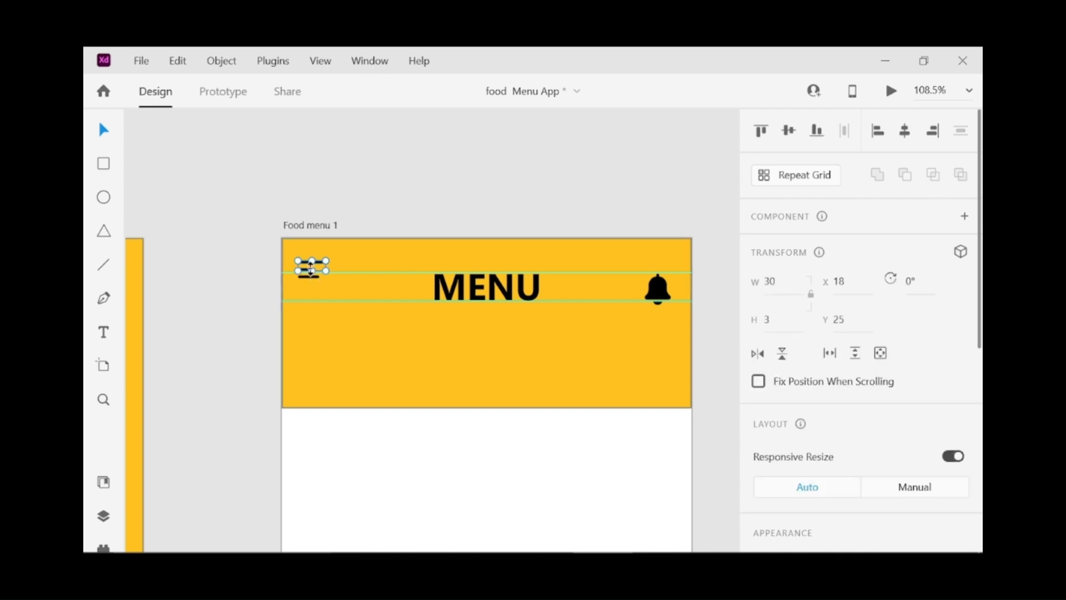
shift+click(311, 271)
shift+click(317, 278)
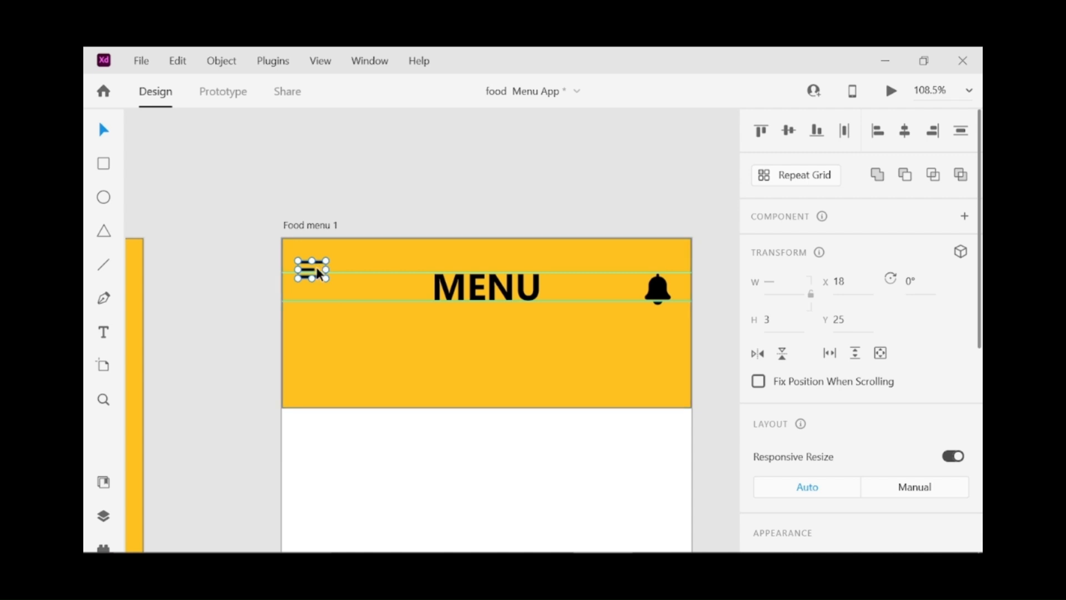
drag(317, 271, 318, 280)
click(444, 379)
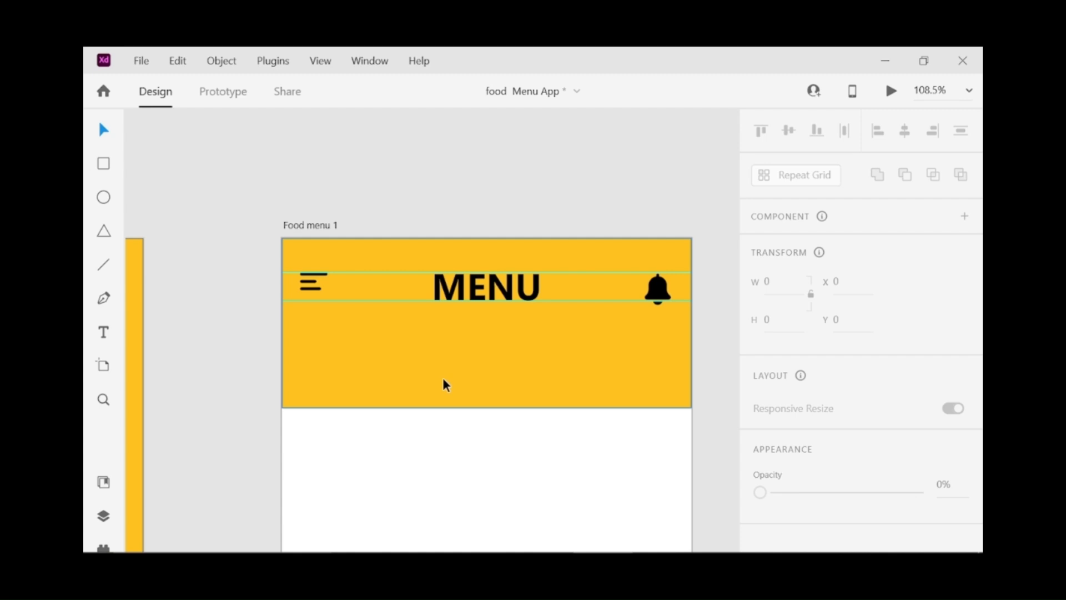
Step: Draw a fully rounded white rectangle about 104 by 41 below the hamburger icon and place it at X 10, Y 128
click(104, 164)
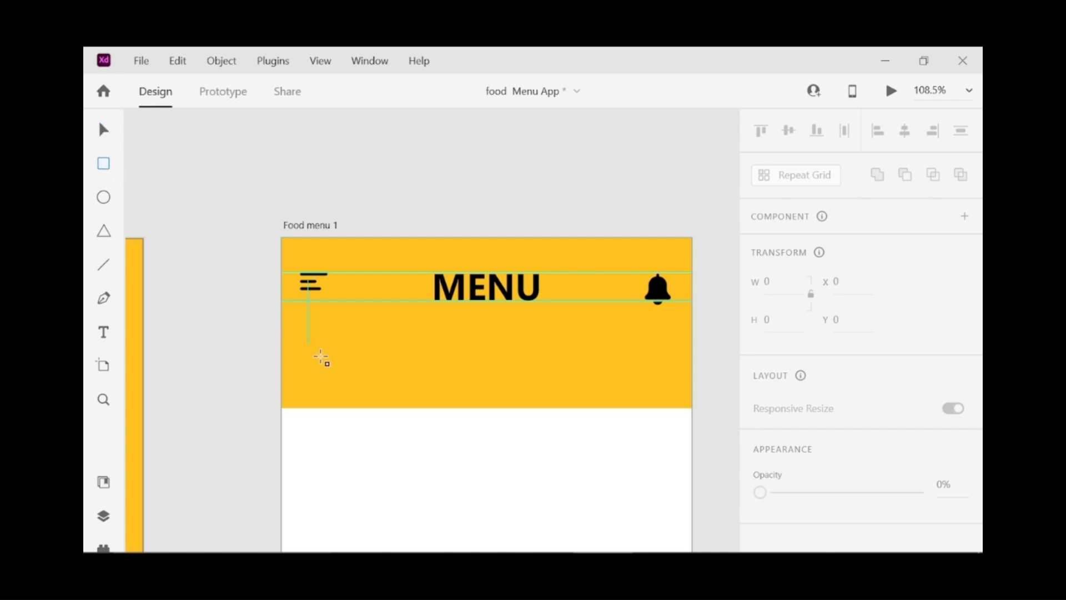
mouse_move(314, 357)
mouse_down()
mouse_move(432, 373)
mouse_move(397, 377)
mouse_move(418, 378)
mouse_move(410, 394)
mouse_move(370, 376)
mouse_up()
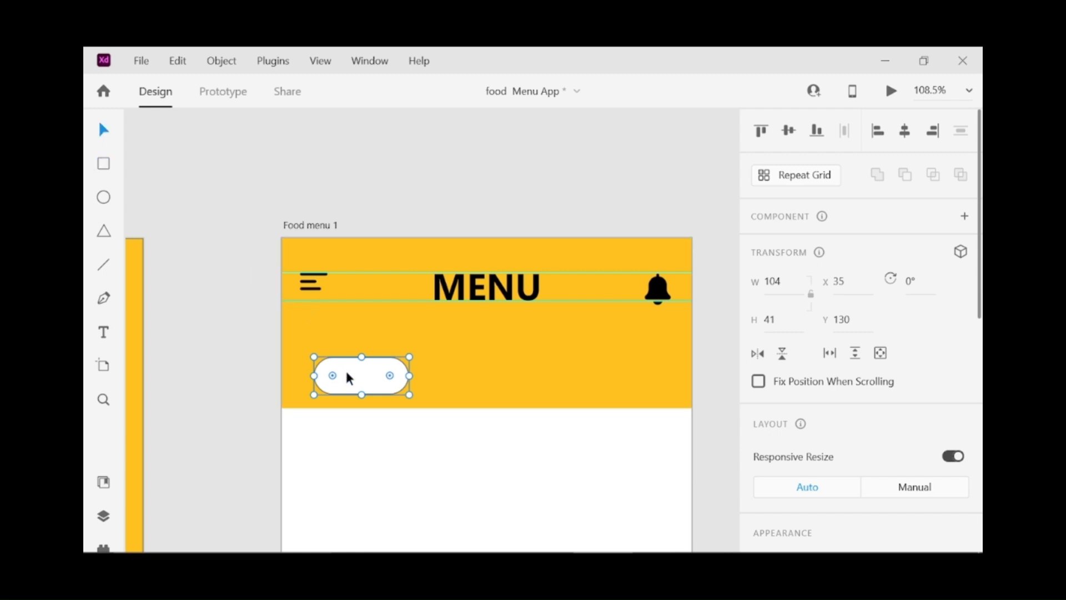
drag(361, 375, 338, 373)
key(alt)
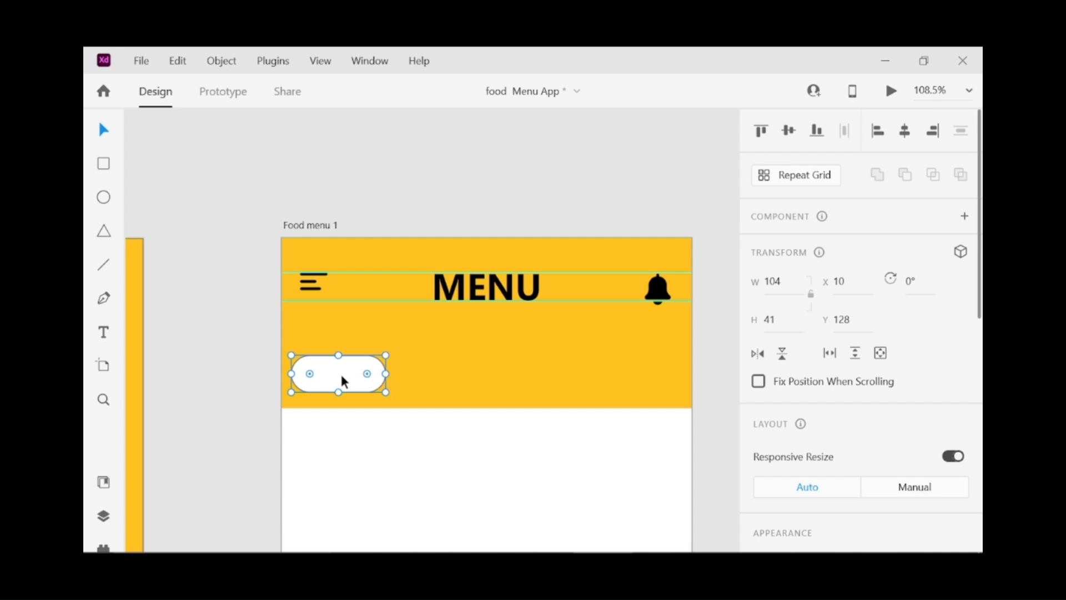
Step: Remove the white pill's border and give it a drop shadow with X 0, Y 3 and blur 6
scroll(877, 431, down, 5)
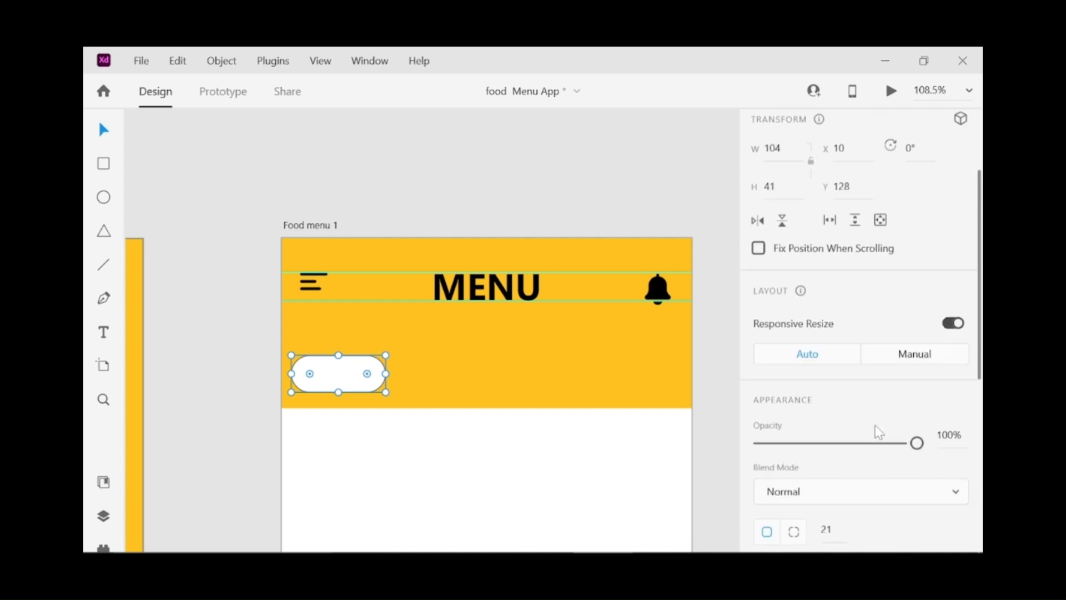
scroll(880, 432, down, 1)
click(760, 407)
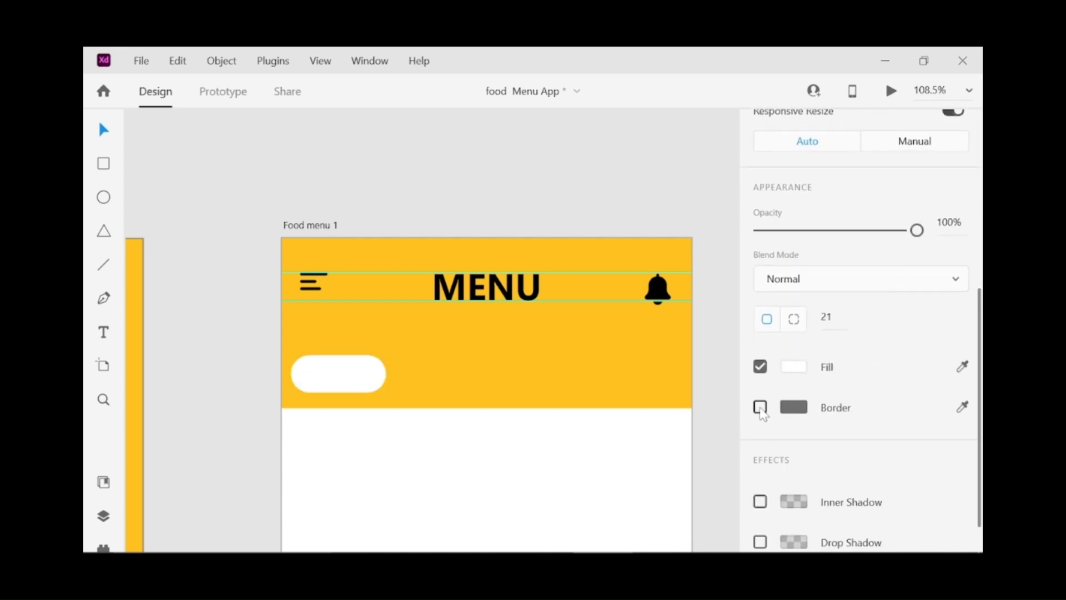
scroll(887, 364, down, 3)
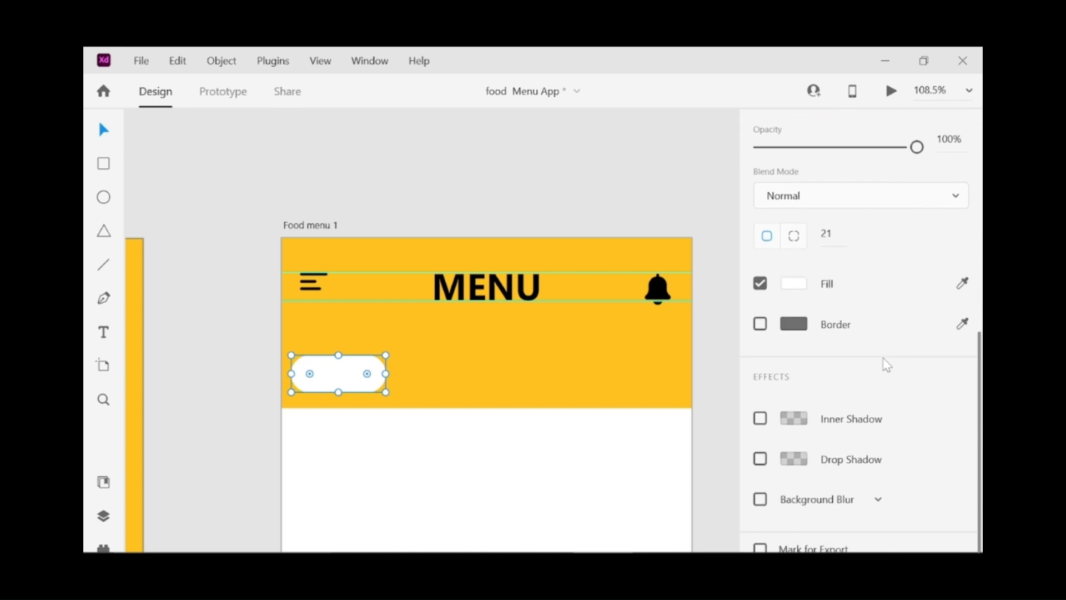
click(761, 459)
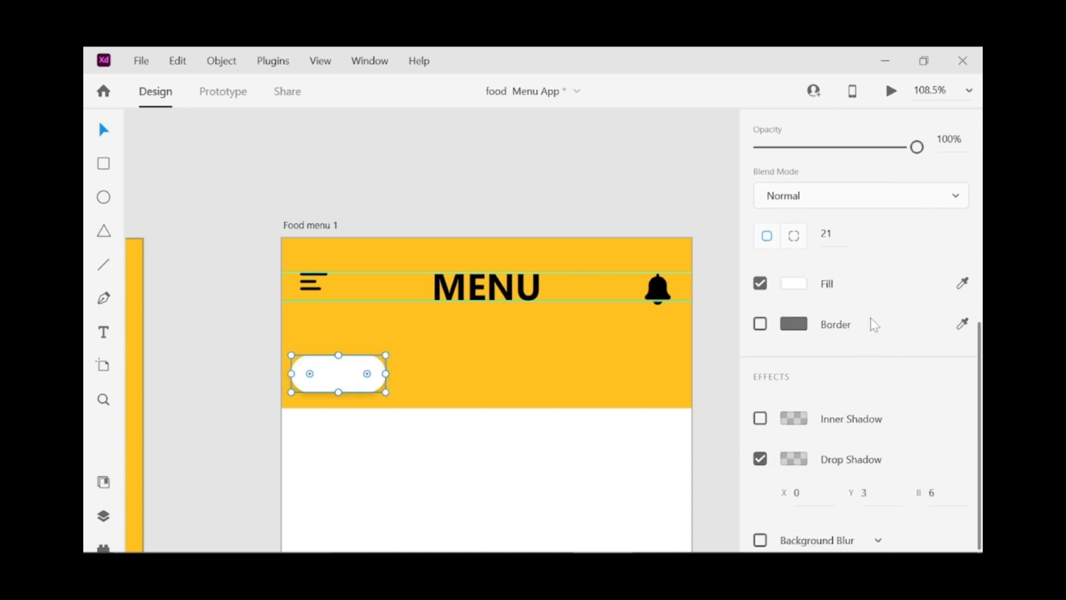
scroll(872, 326, up, 10)
scroll(875, 325, up, 2)
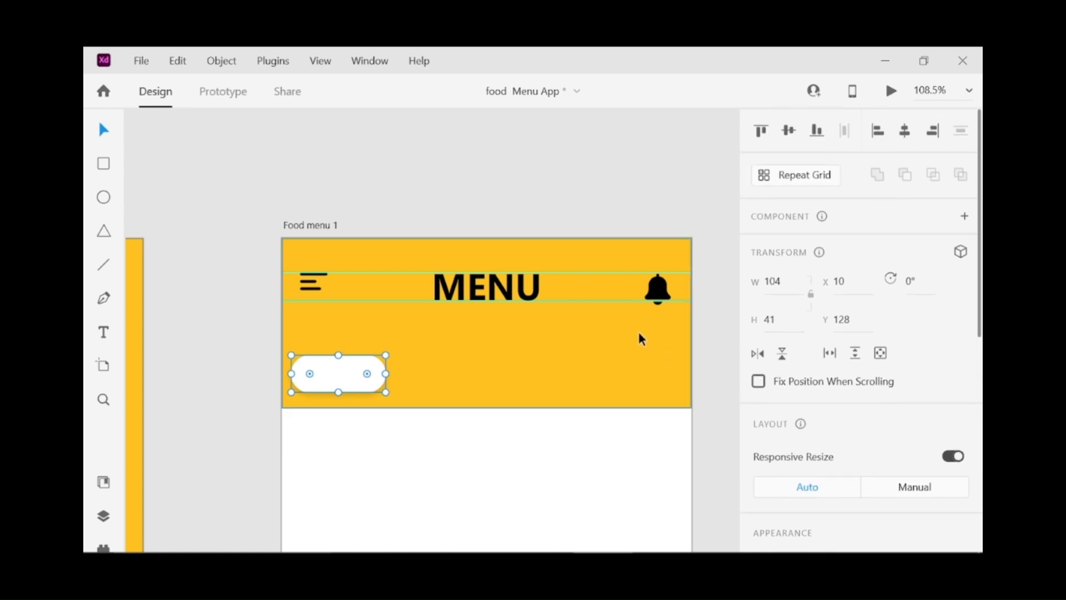
Step: Widen the pill to 106 and duplicate it into an evenly spaced row of four, the last running past the artboard edge
click(789, 313)
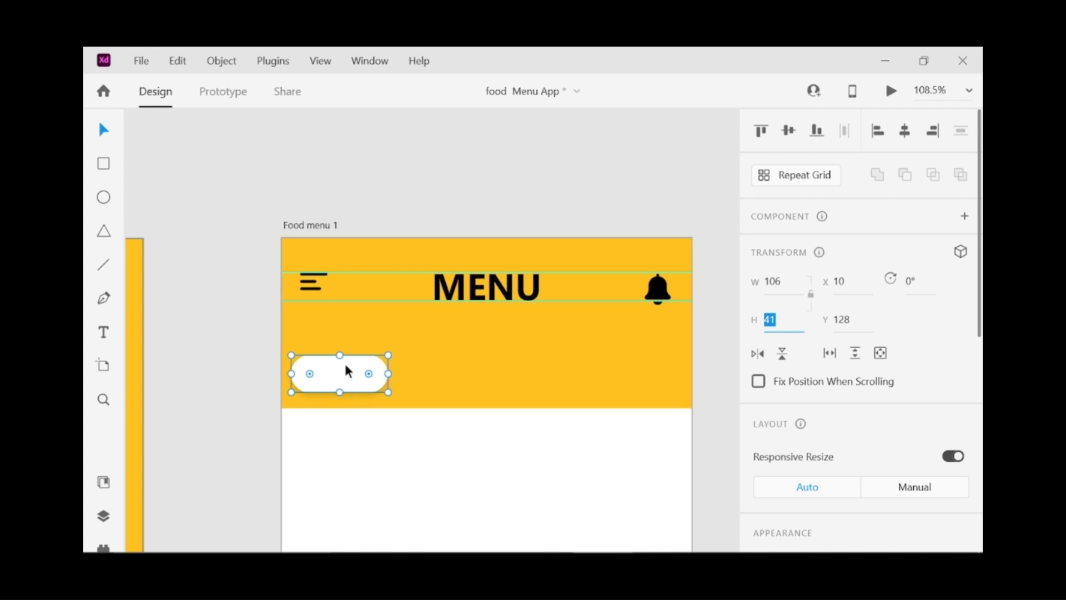
mouse_move(345, 373)
mouse_down()
mouse_move(431, 374)
mouse_move(456, 356)
mouse_move(458, 371)
mouse_move(490, 376)
mouse_move(685, 374)
mouse_move(664, 370)
mouse_up()
drag(557, 369, 566, 370)
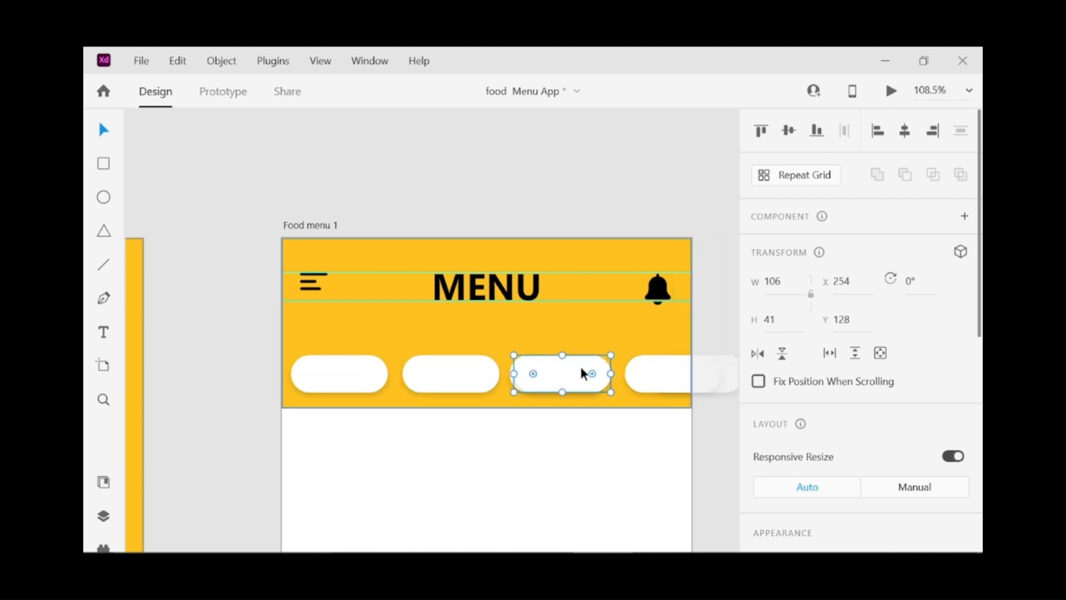
key(ctrl+z)
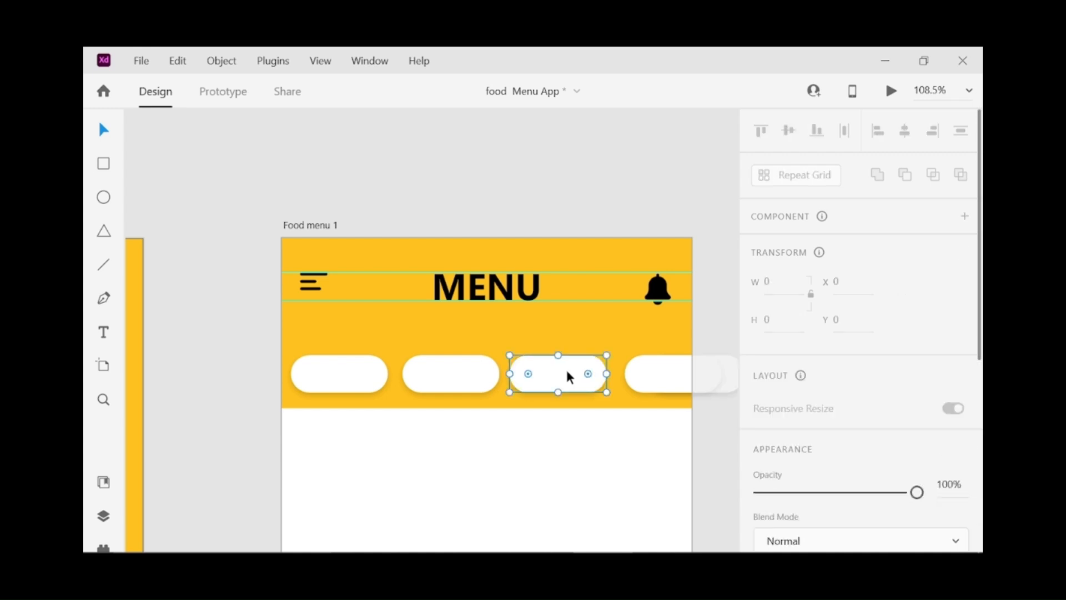
drag(568, 371, 572, 371)
click(651, 374)
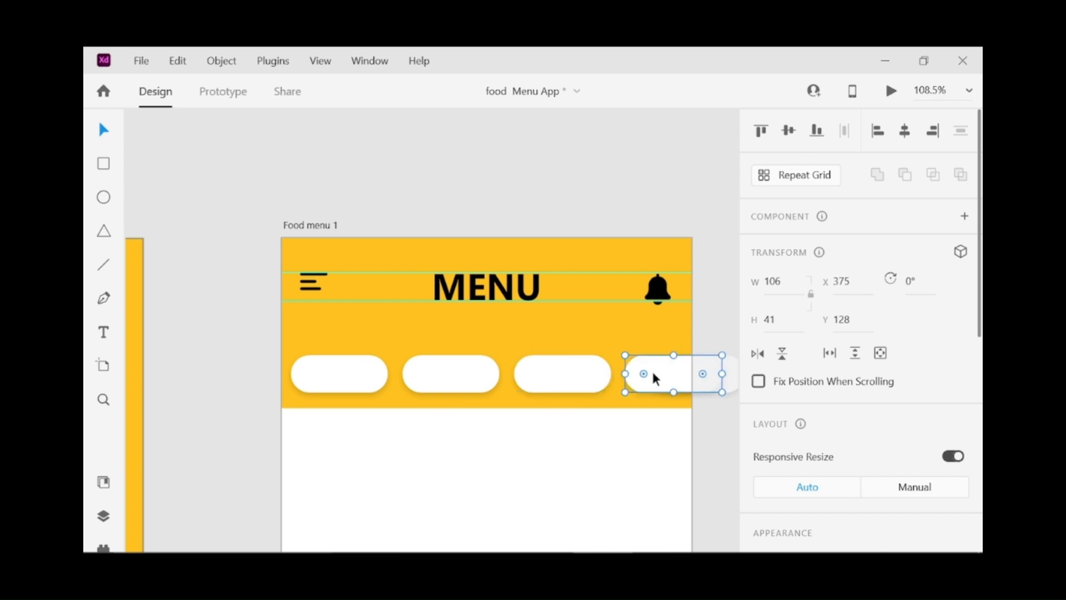
Step: Add the text Pizza to the first pill, enlarge it to size 18 and centre it
click(345, 377)
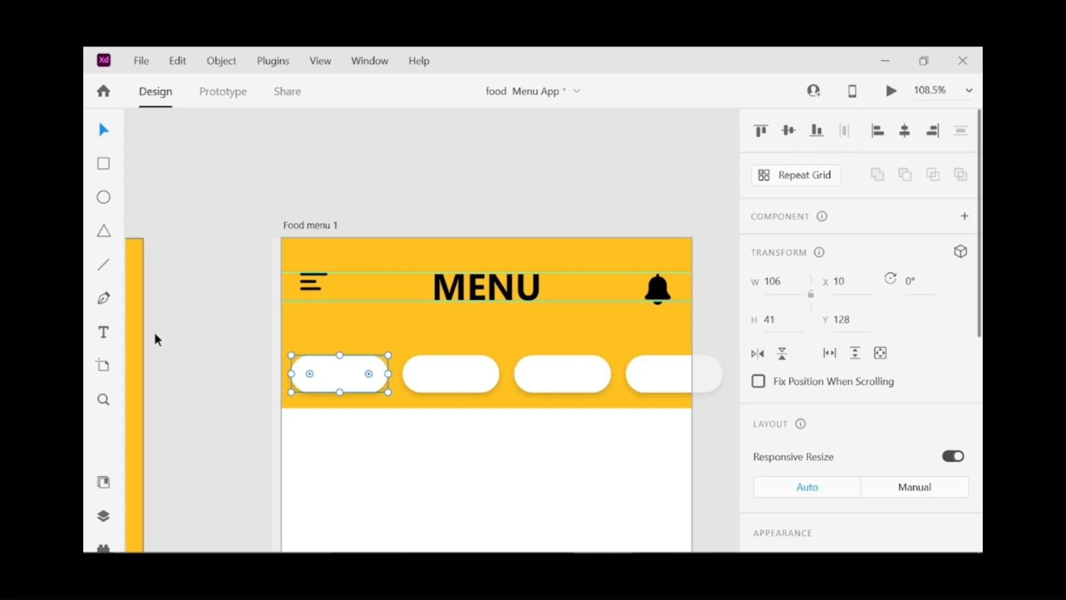
click(103, 332)
click(319, 369)
text(fgh)
key(BackSpace)
key(BackSpace)
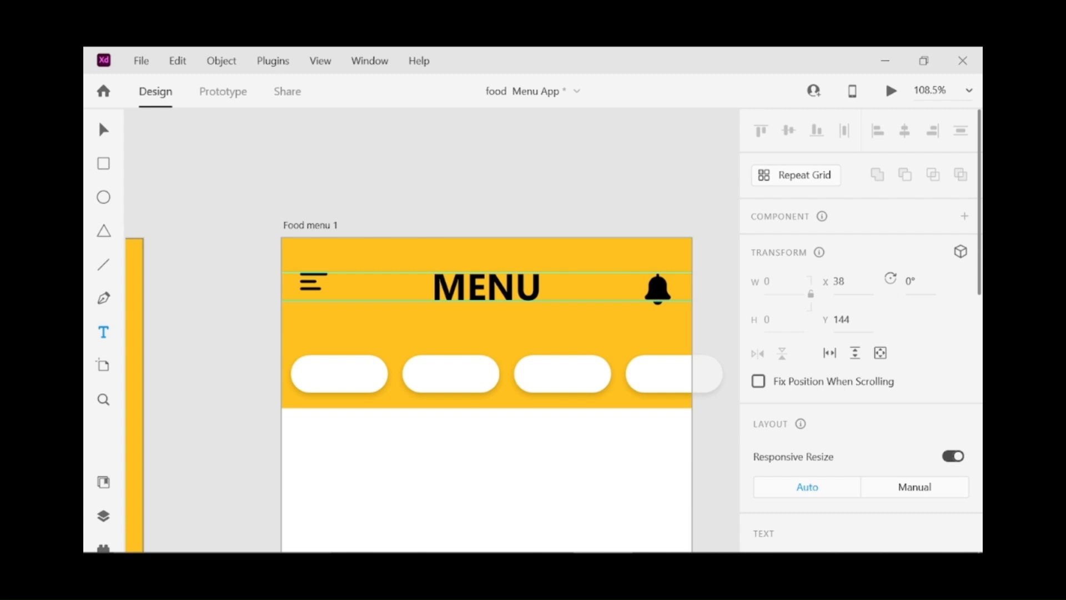
text(Pizza)
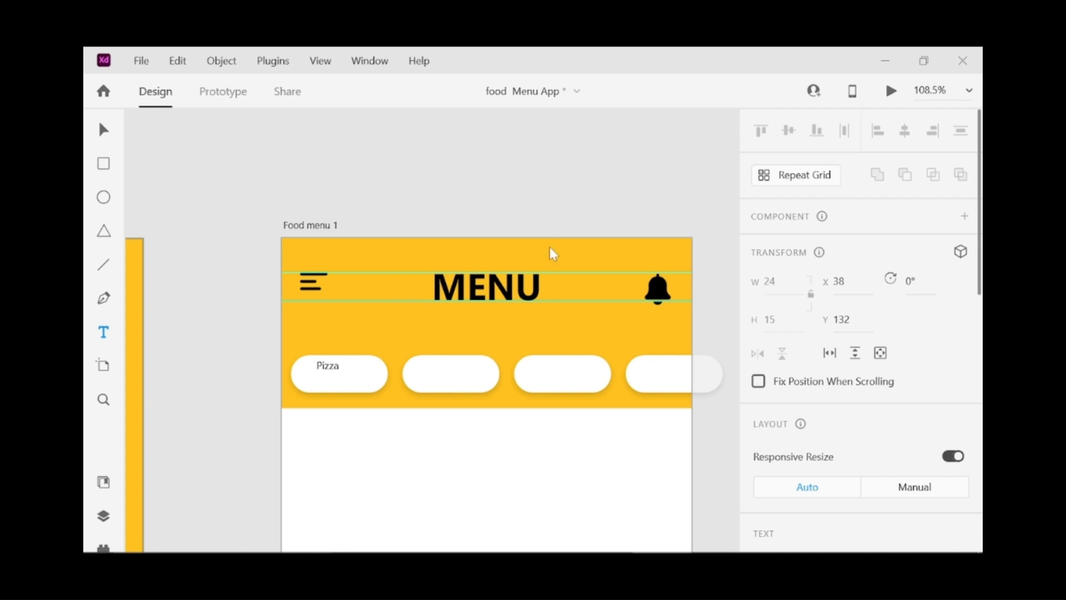
key(Escape)
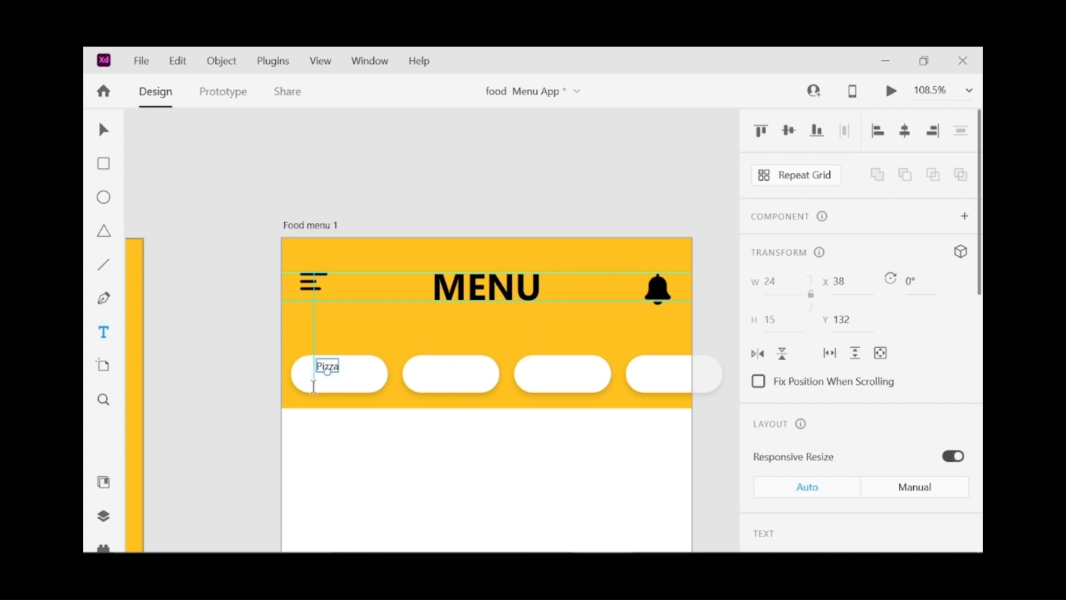
drag(327, 378, 327, 381)
click(103, 129)
Step: Copy the Pizza label into the second pill and change its text to Burger
drag(327, 373, 446, 381)
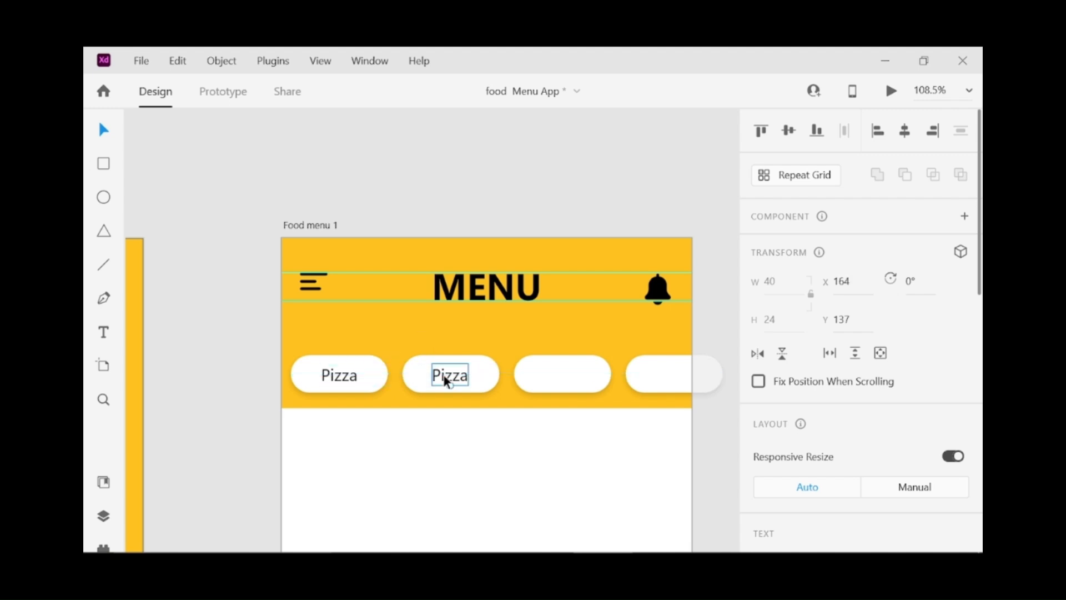
double_click(444, 376)
key(BackSpace)
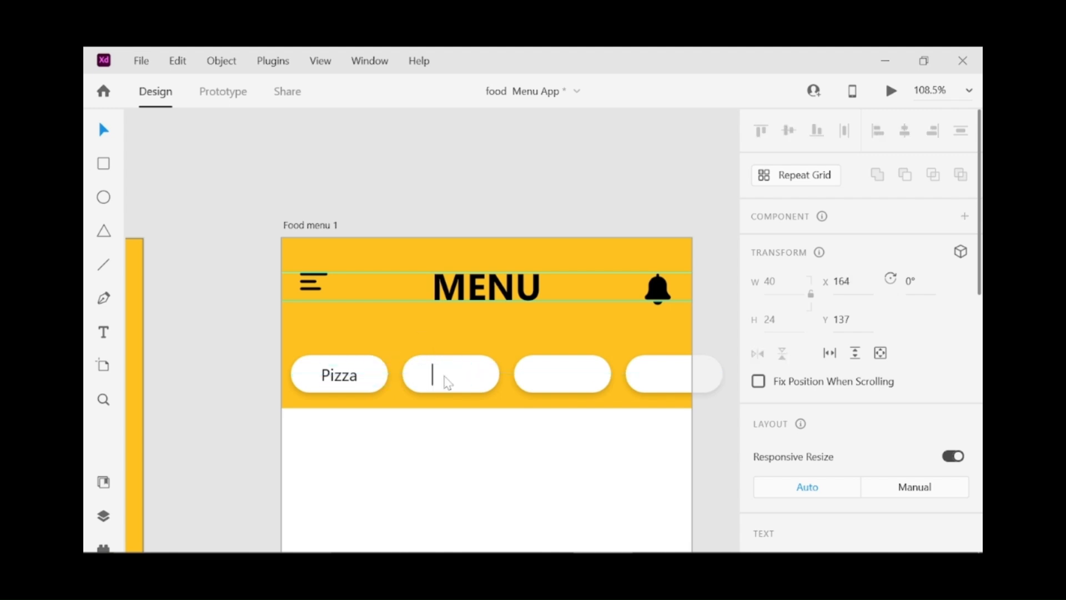
text(Burger)
click(104, 131)
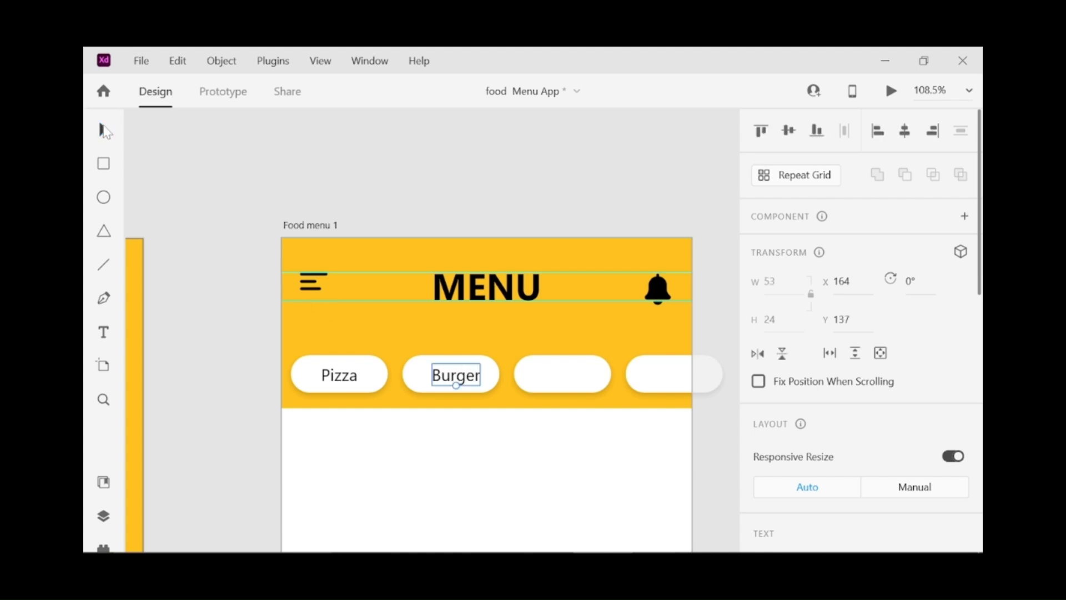
Step: Nudge the Burger label horizontally until it is centred in the second pill
key(Left)
key(Left)
key(Left)
key(Left)
key(Left)
key(Left)
key(Left)
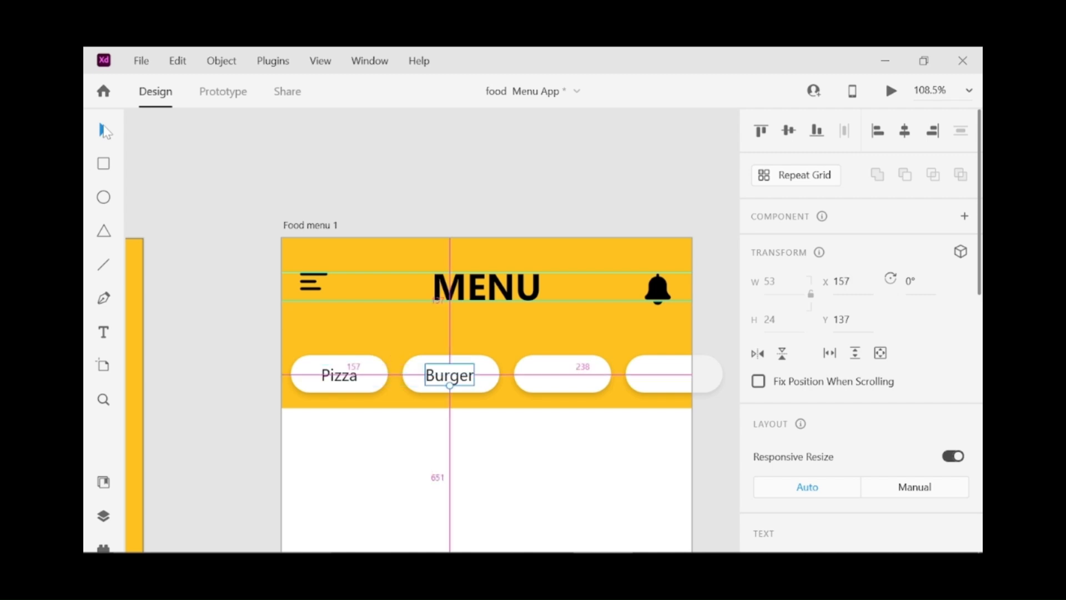
key(Left)
key(Right)
key(Right)
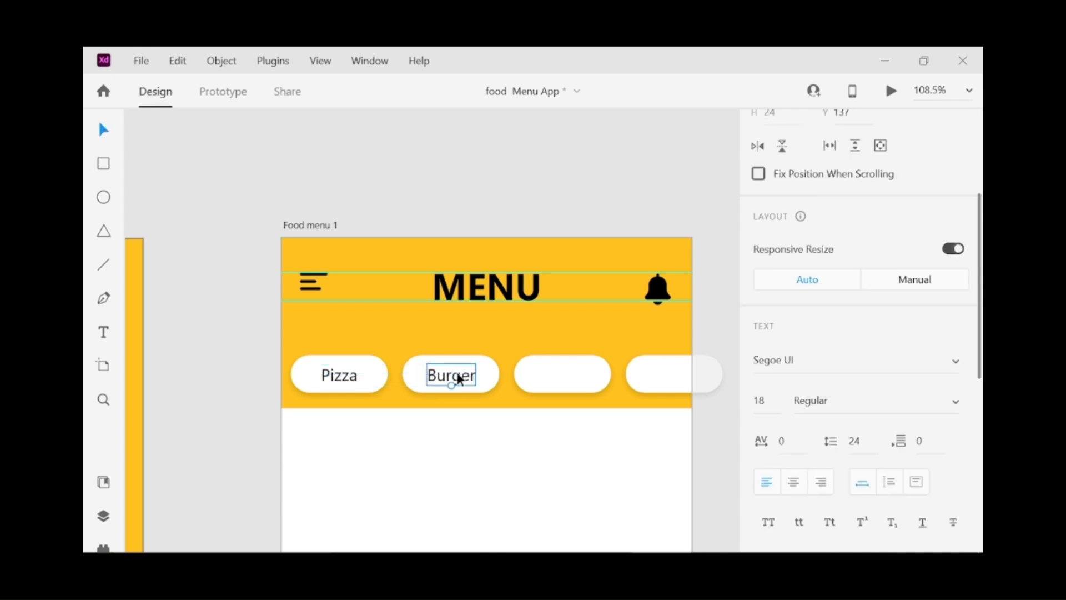
Step: Copy the Burger label into the third pill and change its text to Shawarma
drag(459, 380, 572, 376)
double_click(566, 377)
key(BackSpace)
text(Sha)
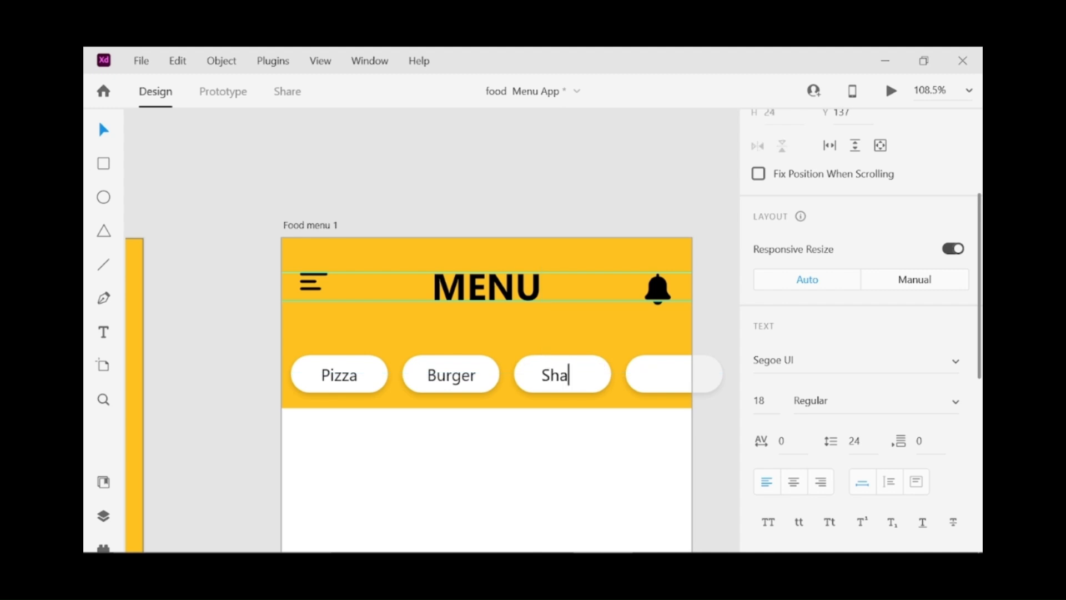
text(warma)
click(103, 131)
Step: Nudge the Shawarma label left until it is centred in the third pill
key(Left)
key(Left)
key(Left)
key(Left)
key(Left)
key(Left)
key(Left)
key(Left)
key(Left)
key(Left)
key(Left)
key(Left)
key(Left)
key(Left)
key(Left)
key(Left)
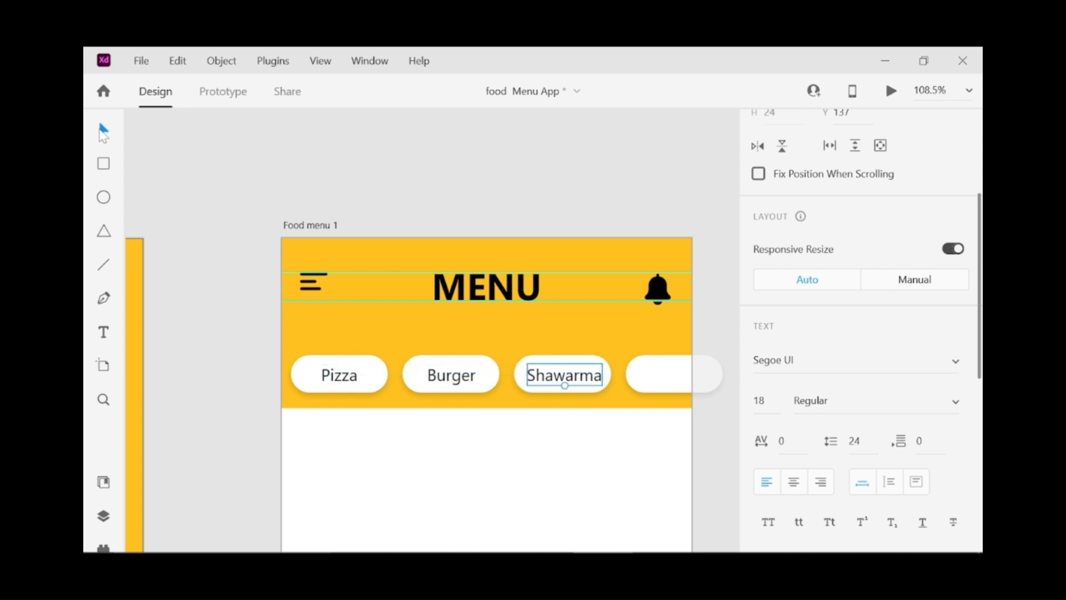
Step: Copy the Shawarma label into the fourth pill and change its text to Ice cream
drag(564, 376, 699, 374)
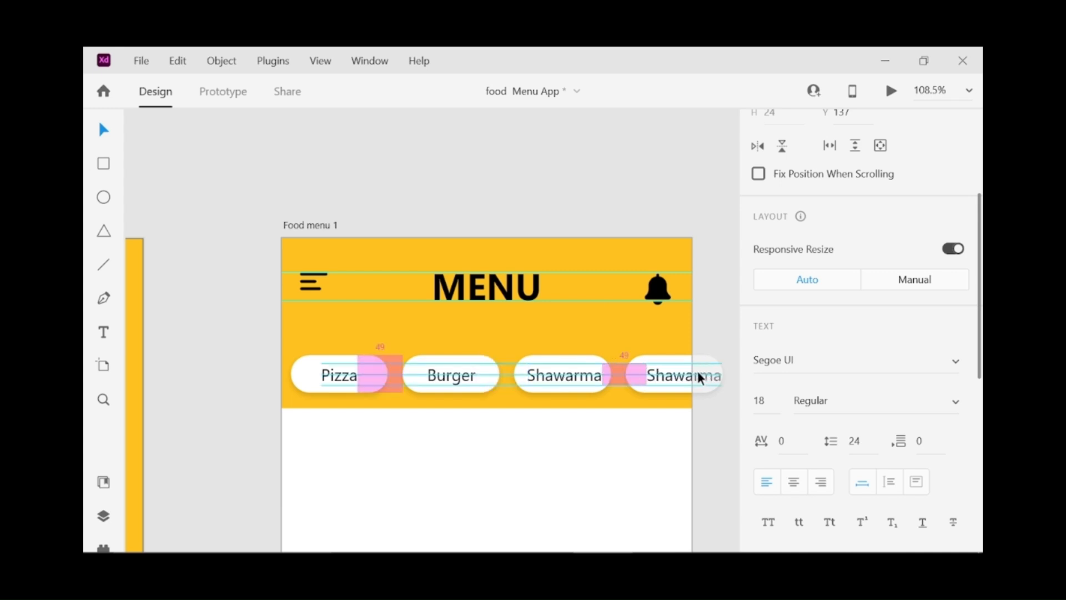
drag(700, 378, 687, 368)
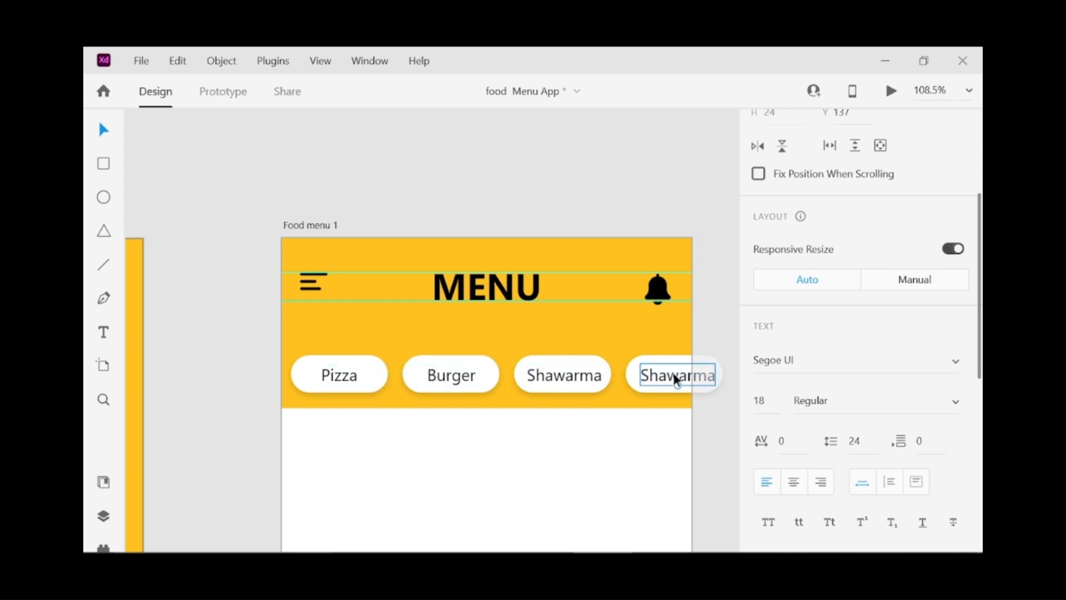
double_click(688, 368)
key(BackSpace)
text(Ice )
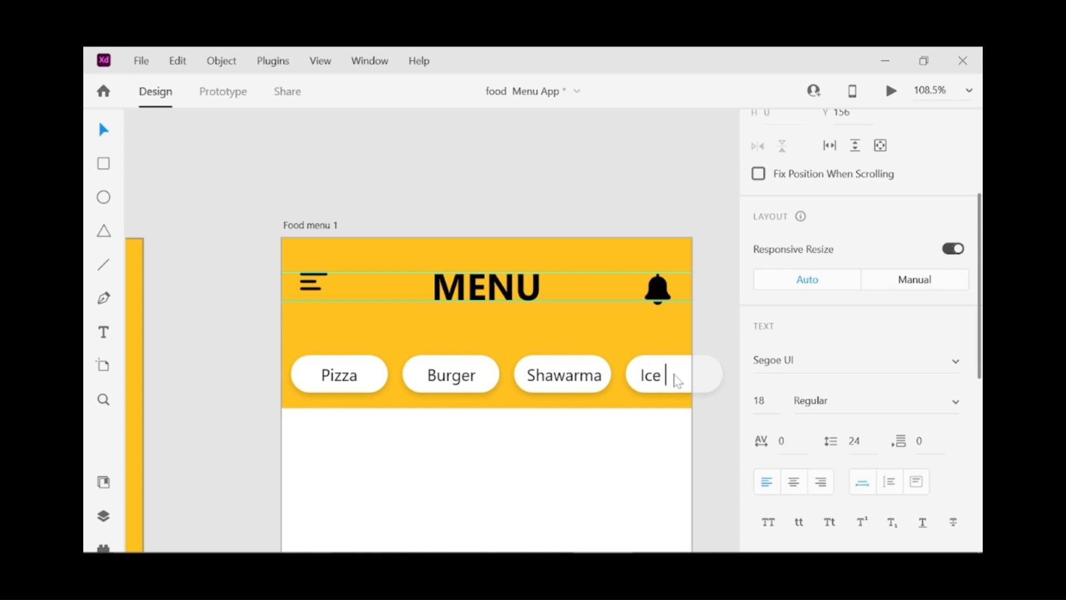
text(cream)
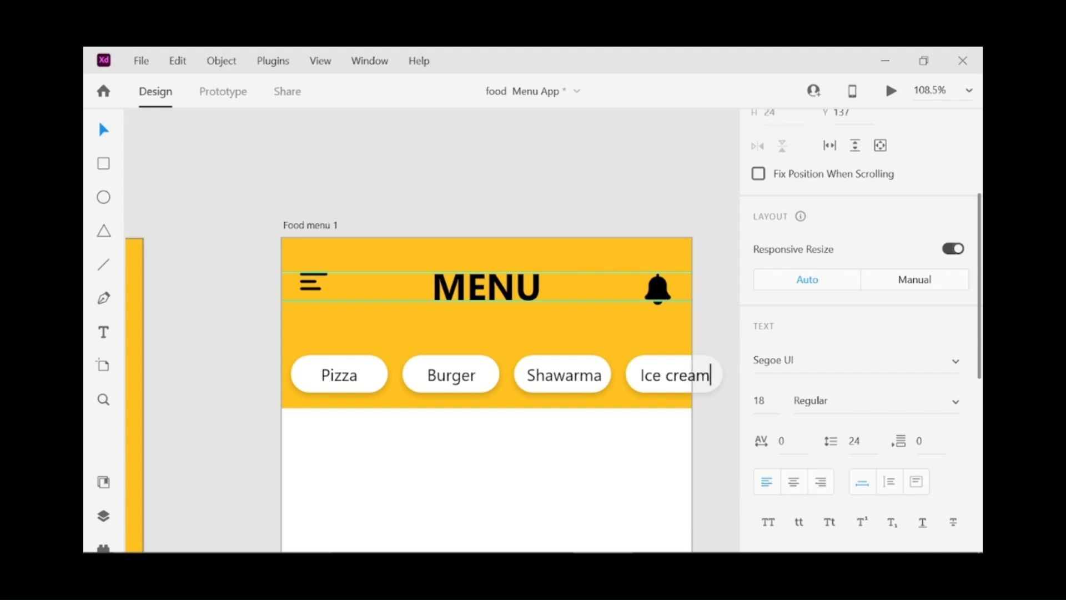
click(104, 134)
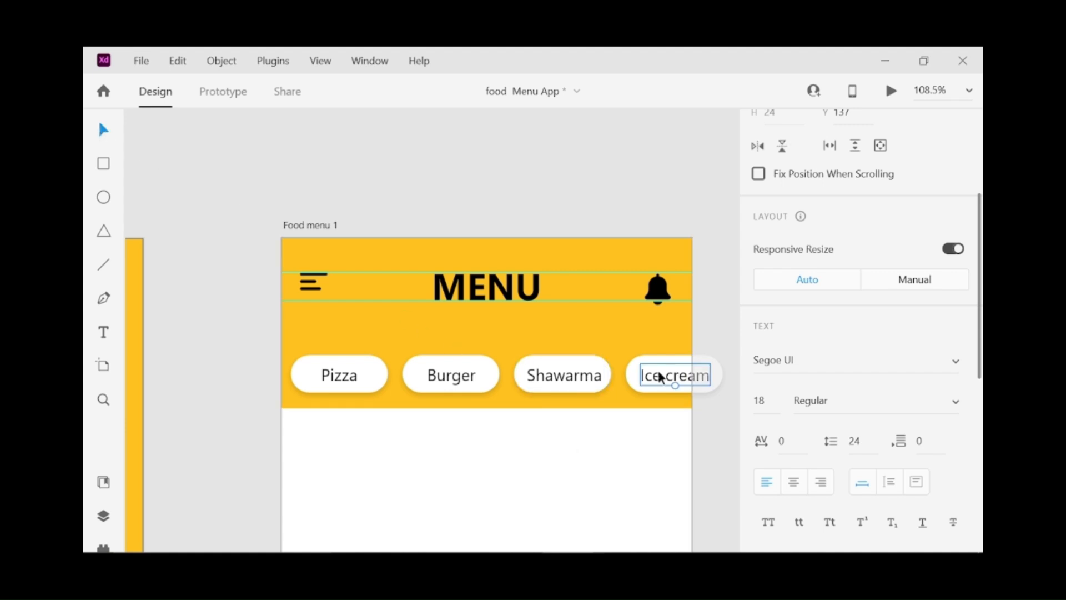
Step: Set the font weight of the Ice cream, Shawarma, Burger and Pizza labels to Semibold
click(955, 404)
click(852, 336)
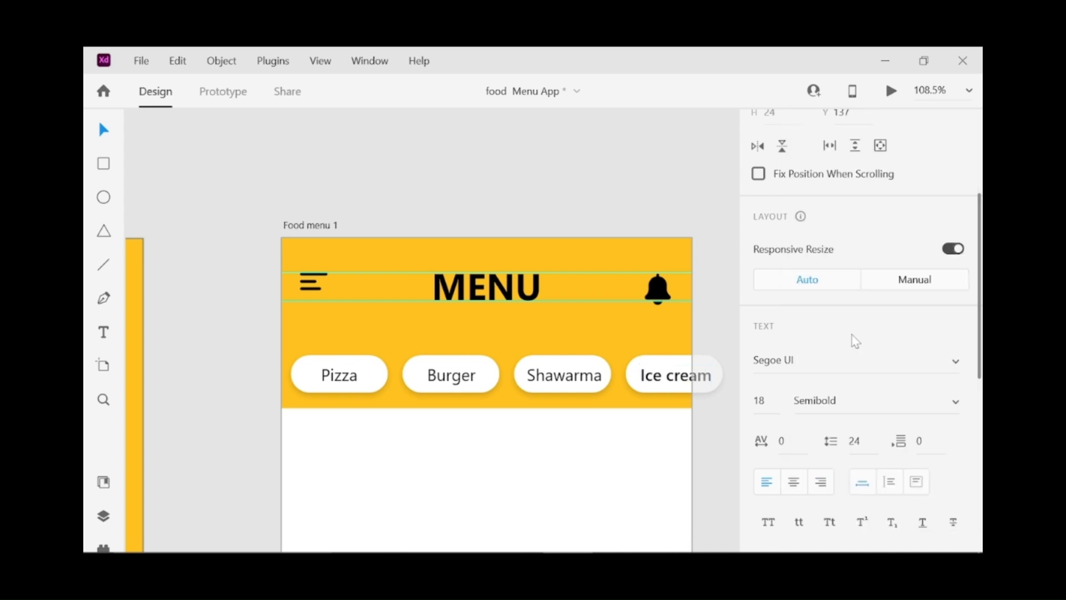
click(574, 382)
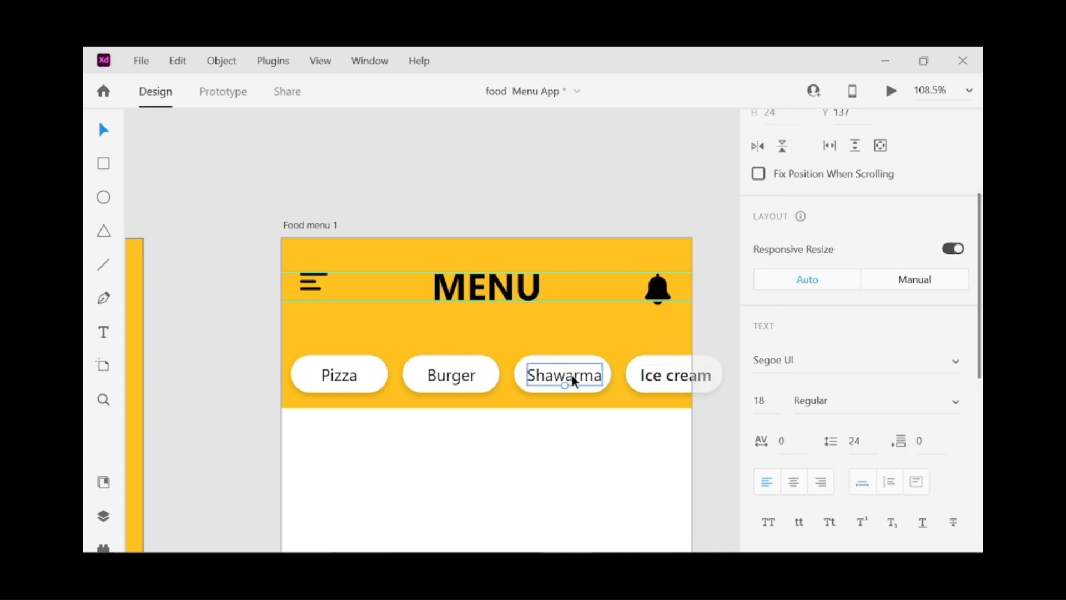
click(955, 402)
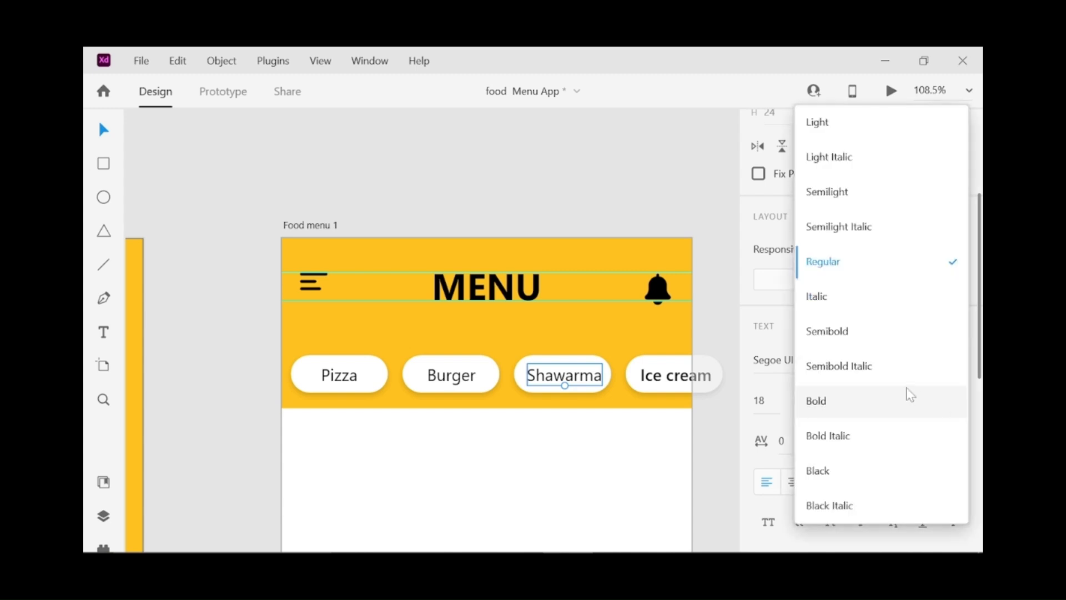
click(865, 340)
click(441, 376)
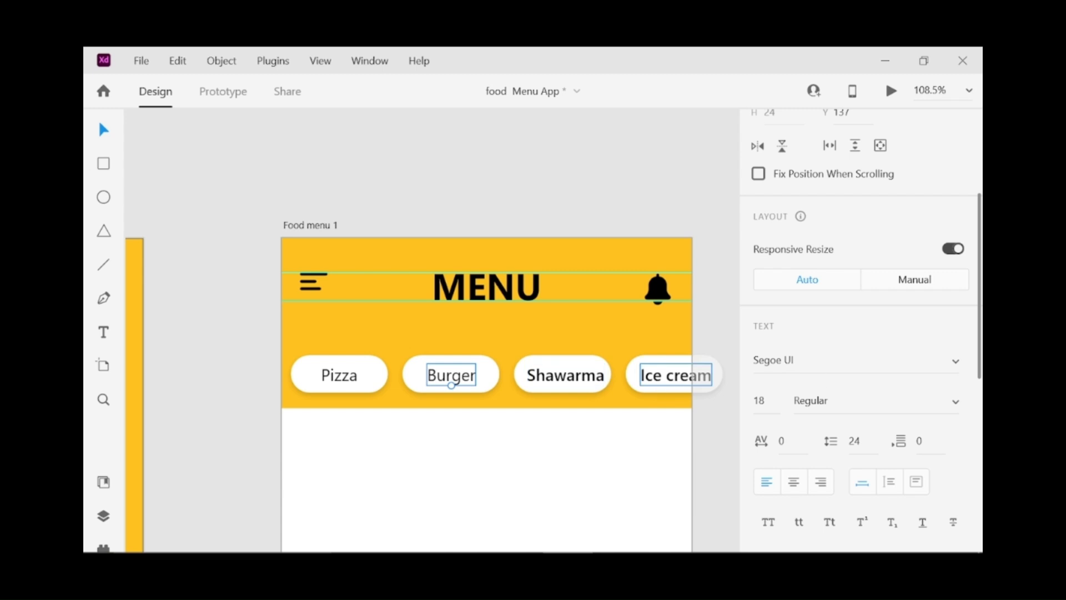
click(954, 402)
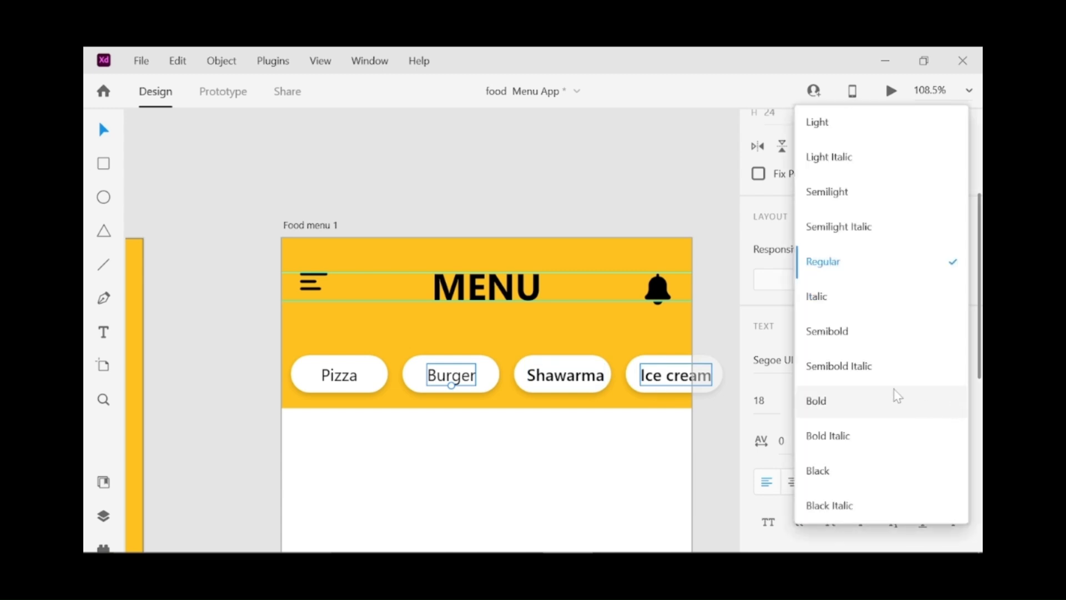
click(847, 332)
click(352, 381)
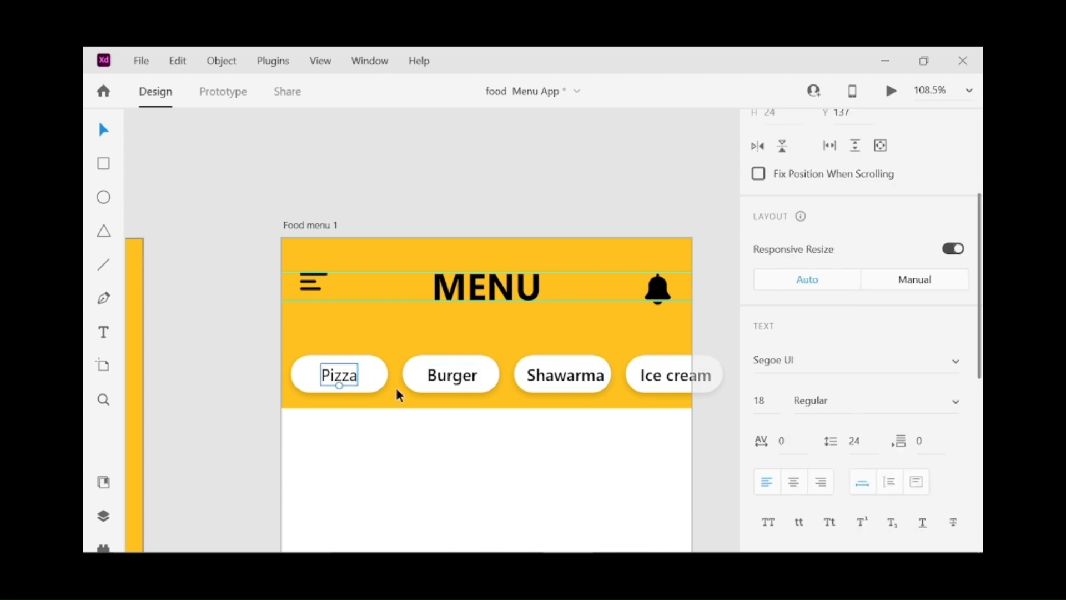
click(951, 410)
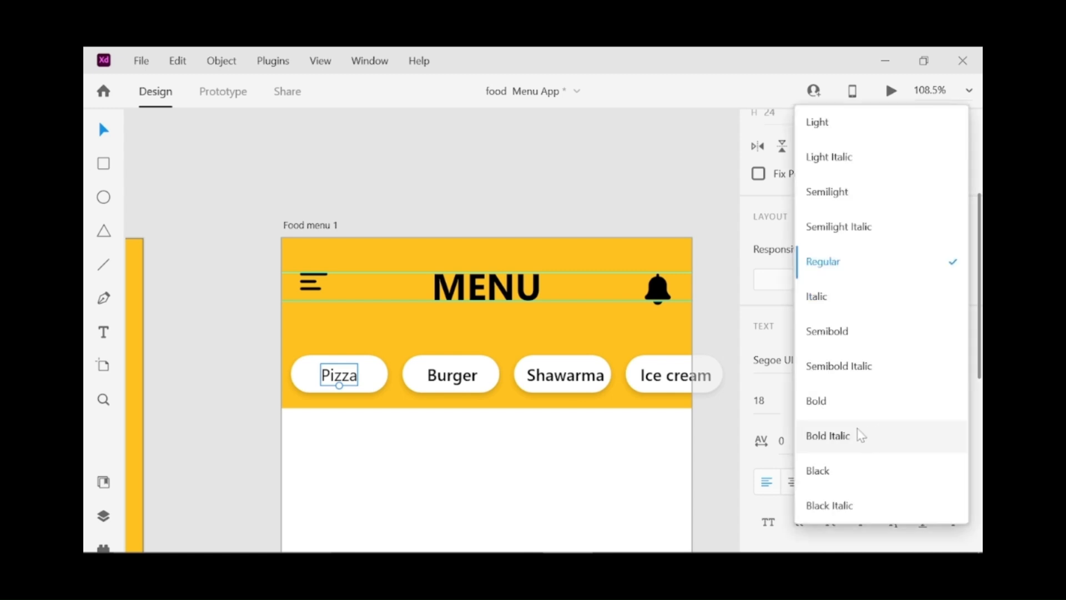
click(854, 335)
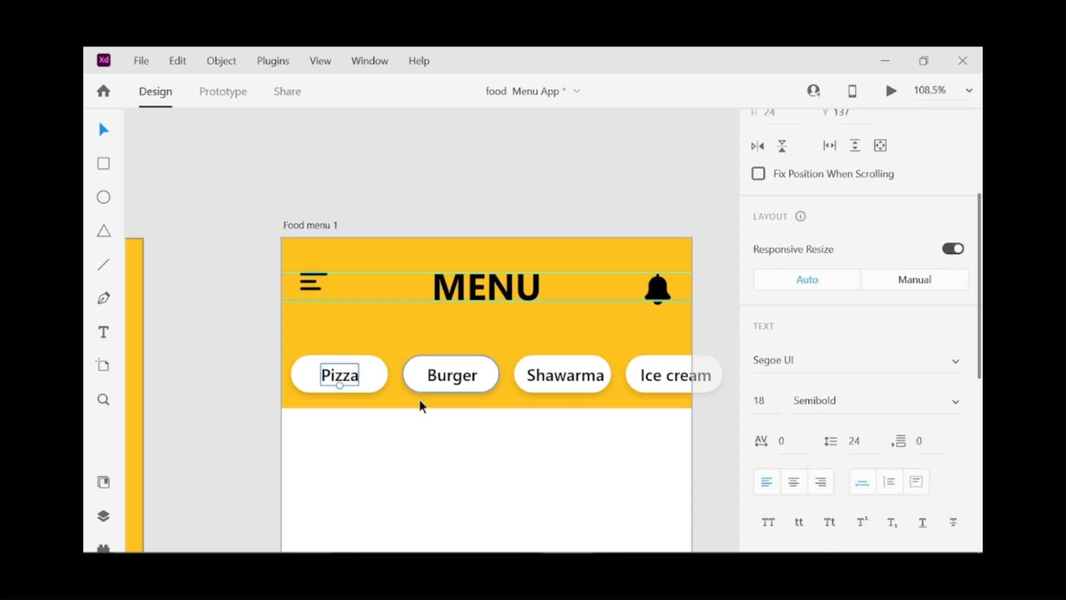
Step: Change the Burger label's text fill to white (#FFFFFF)
click(459, 381)
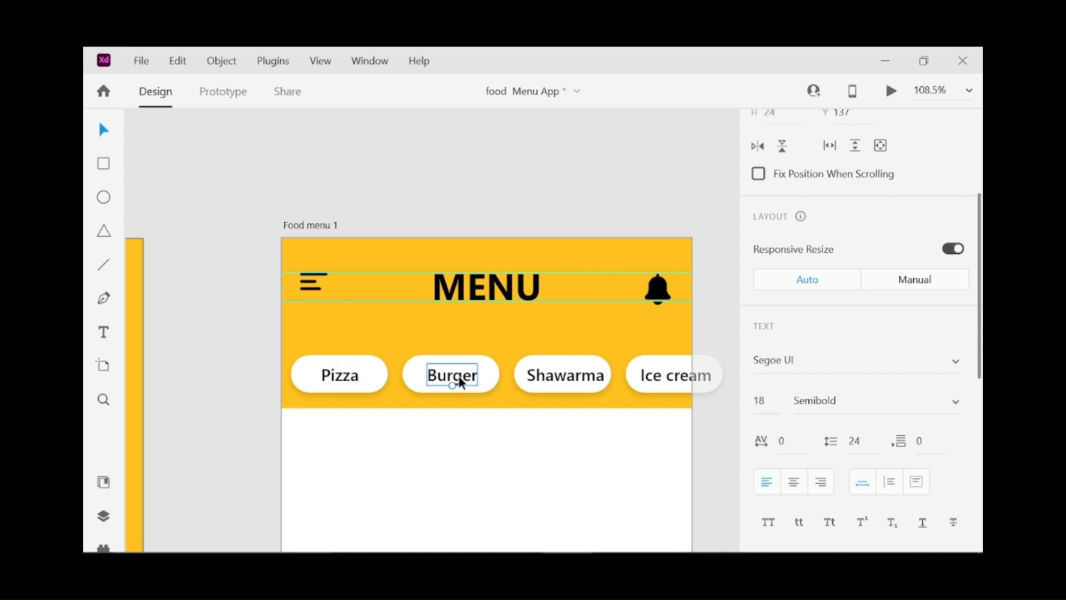
scroll(889, 426, down, 4)
scroll(889, 425, down, 3)
click(794, 411)
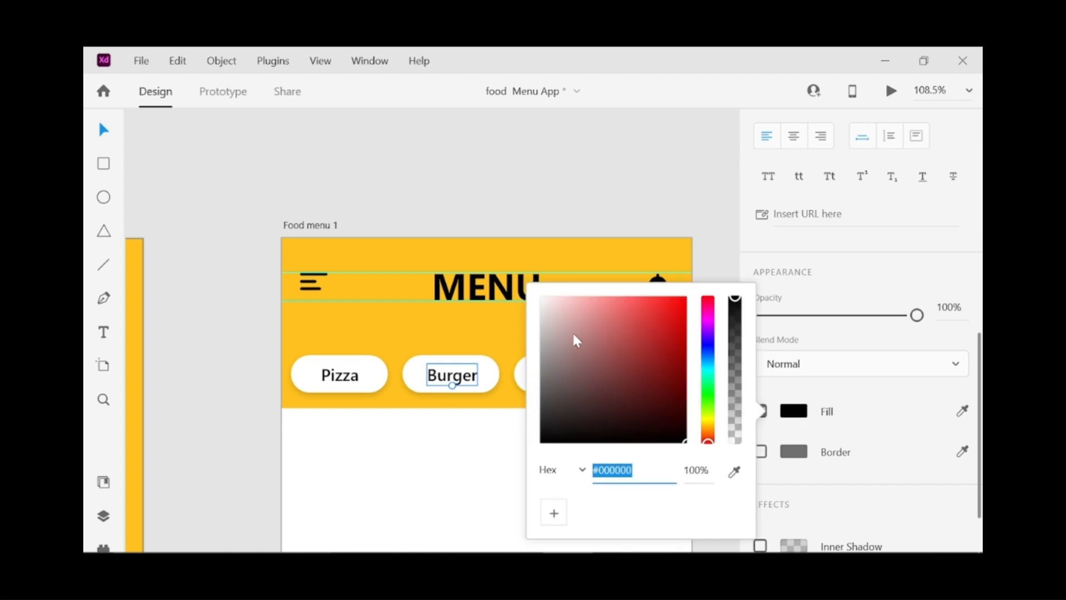
drag(545, 302, 539, 295)
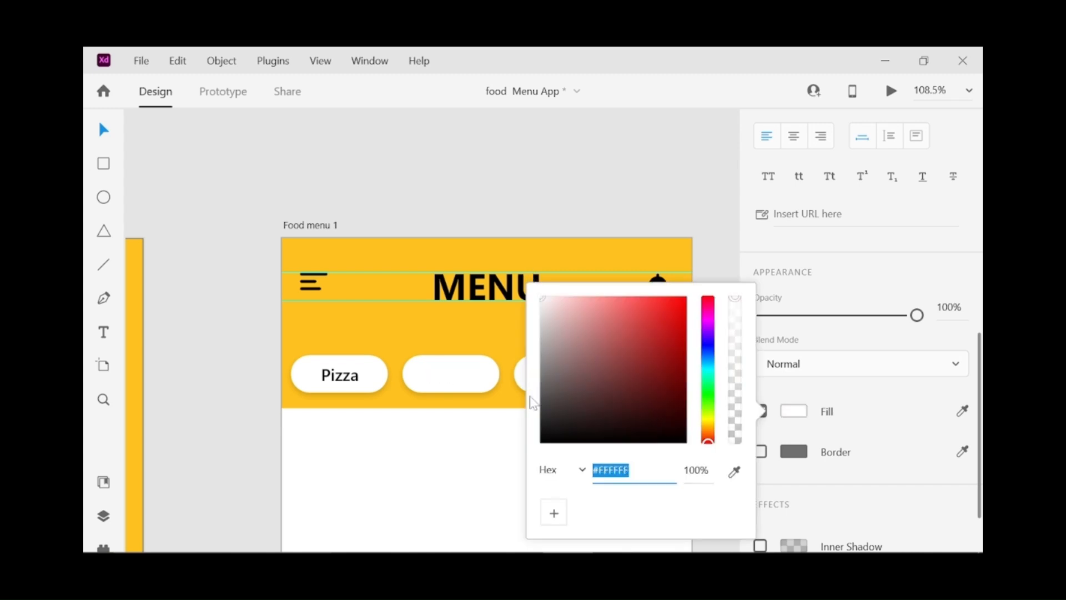
Step: Fill the Burger pill shape with black
click(488, 386)
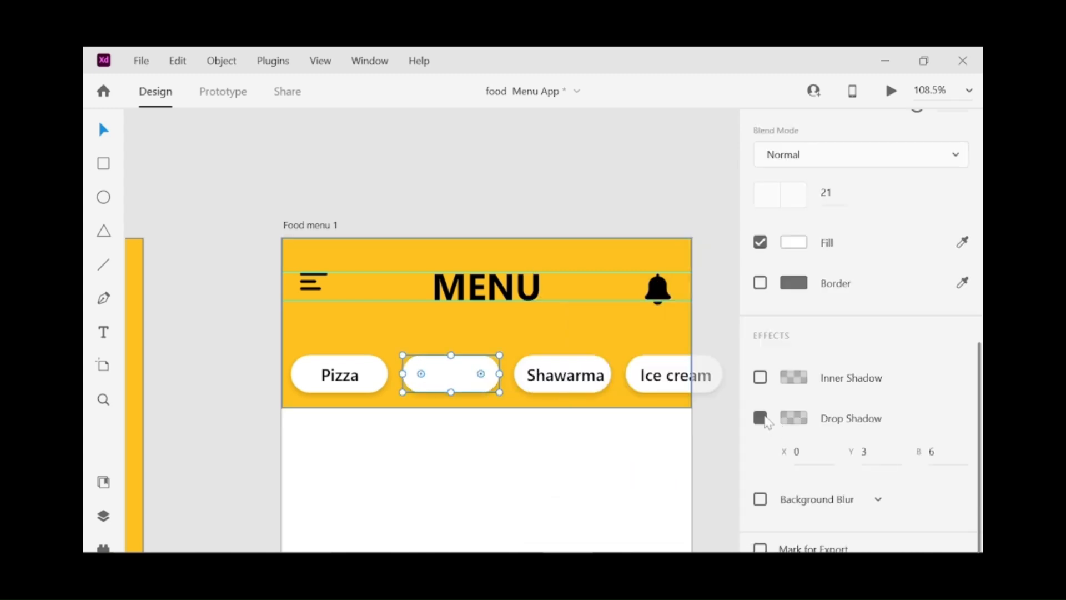
click(794, 243)
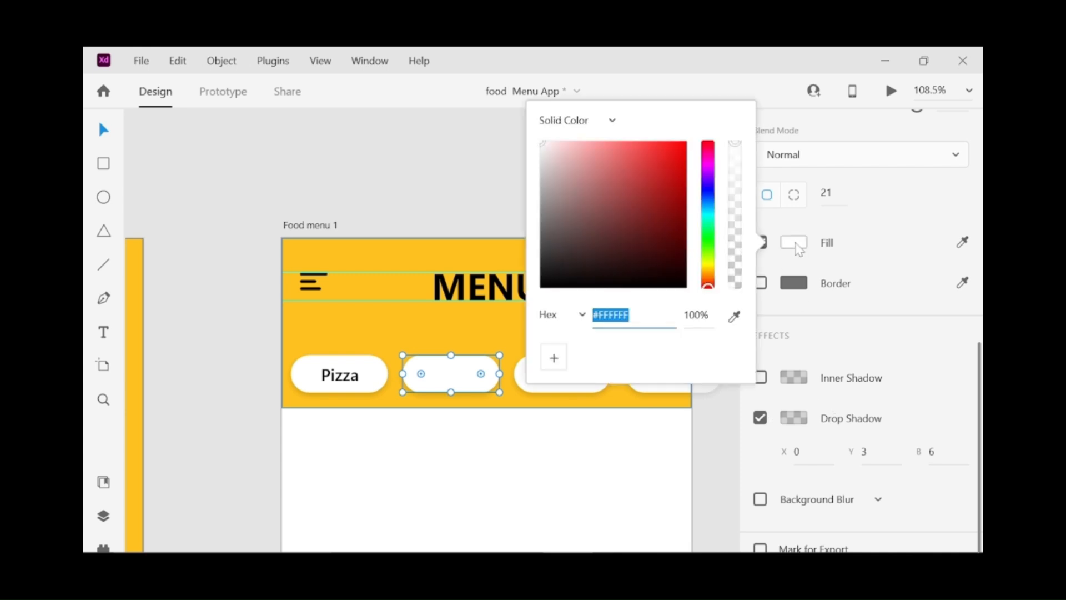
click(687, 287)
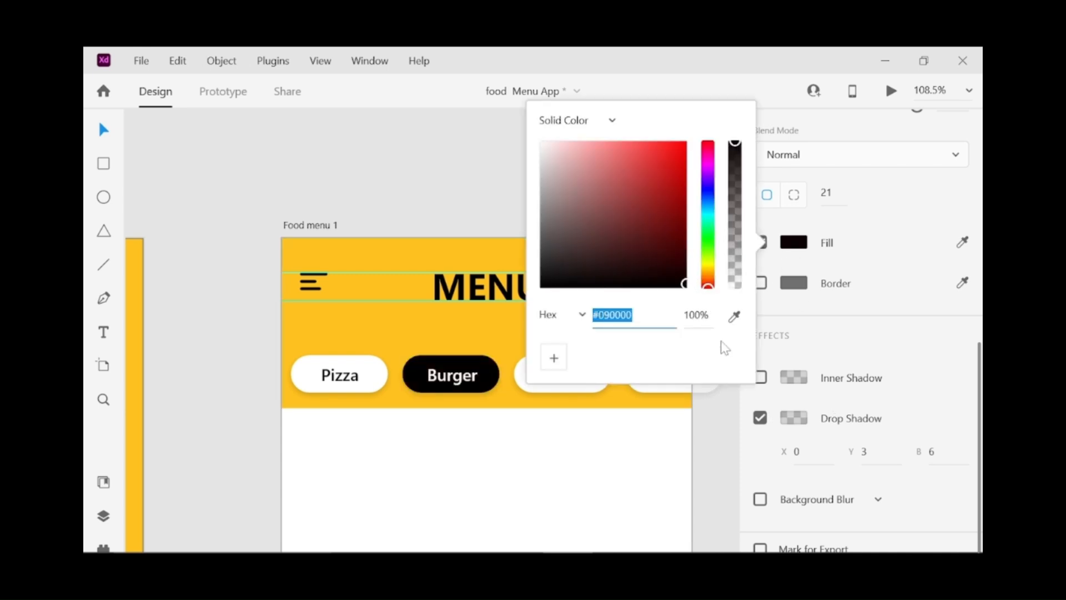
click(485, 391)
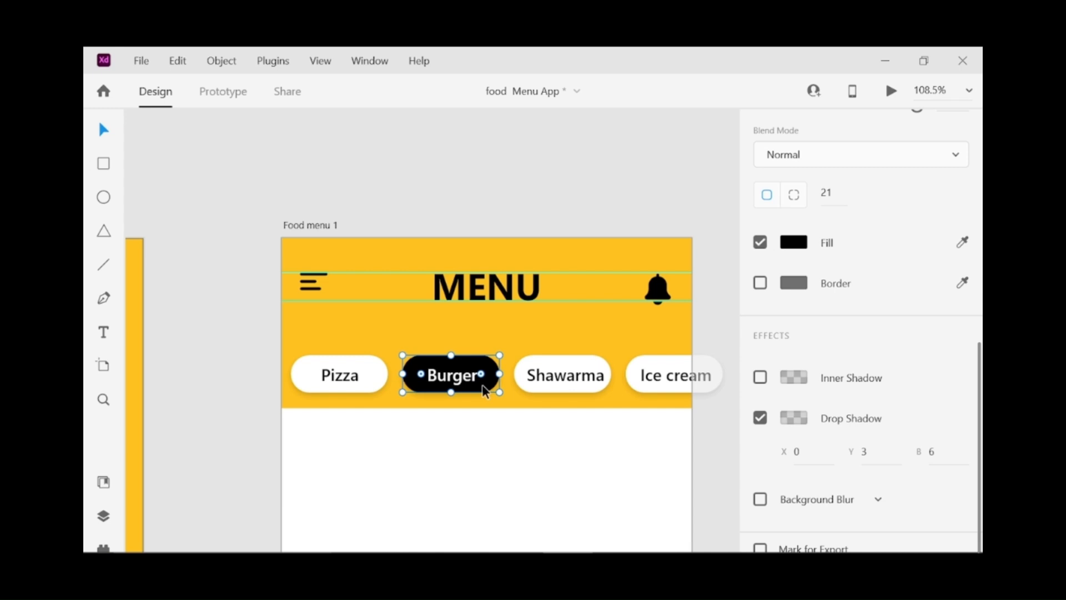
click(480, 385)
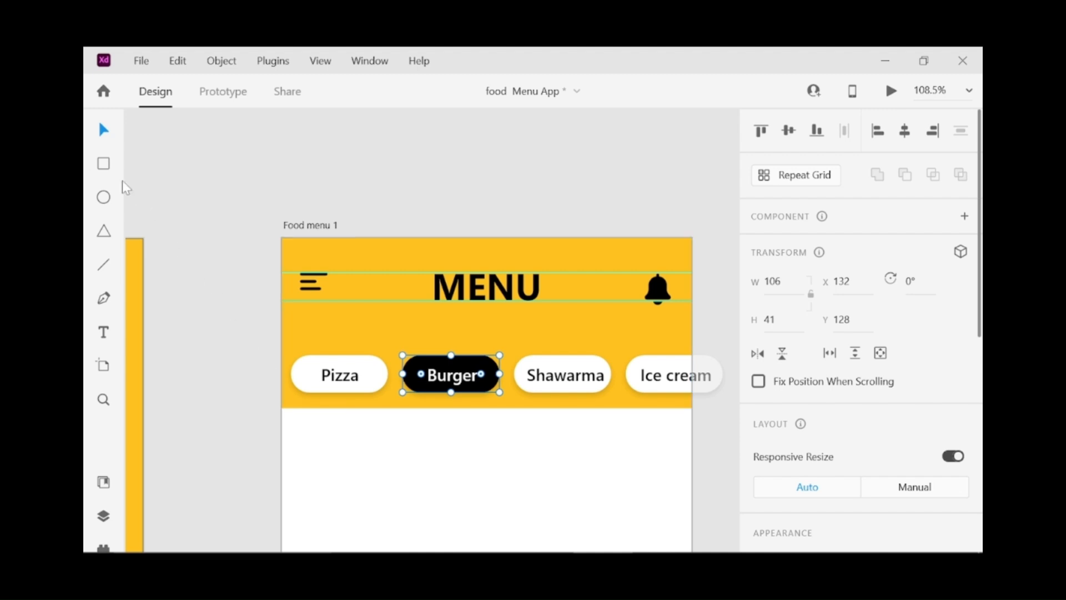
Step: Draw a rectangle spanning the artboard's full width (448) just below the yellow header and set its height to 129
click(105, 165)
mouse_move(283, 424)
mouse_down()
mouse_move(495, 455)
mouse_move(680, 452)
mouse_move(692, 461)
mouse_move(692, 516)
mouse_up()
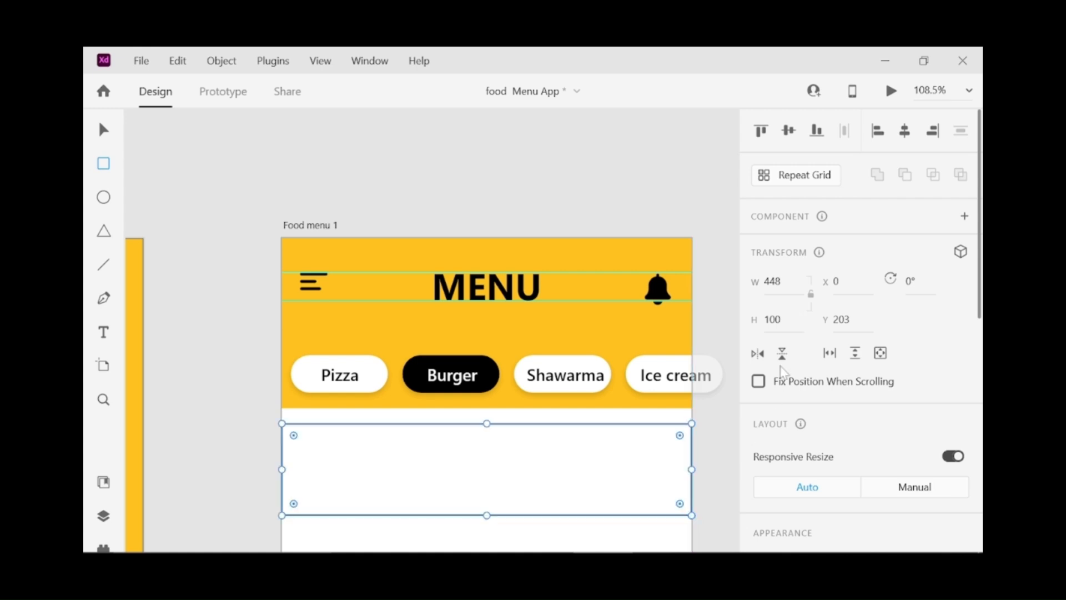
click(780, 320)
key(BackSpace)
text(129)
key(Return)
click(610, 438)
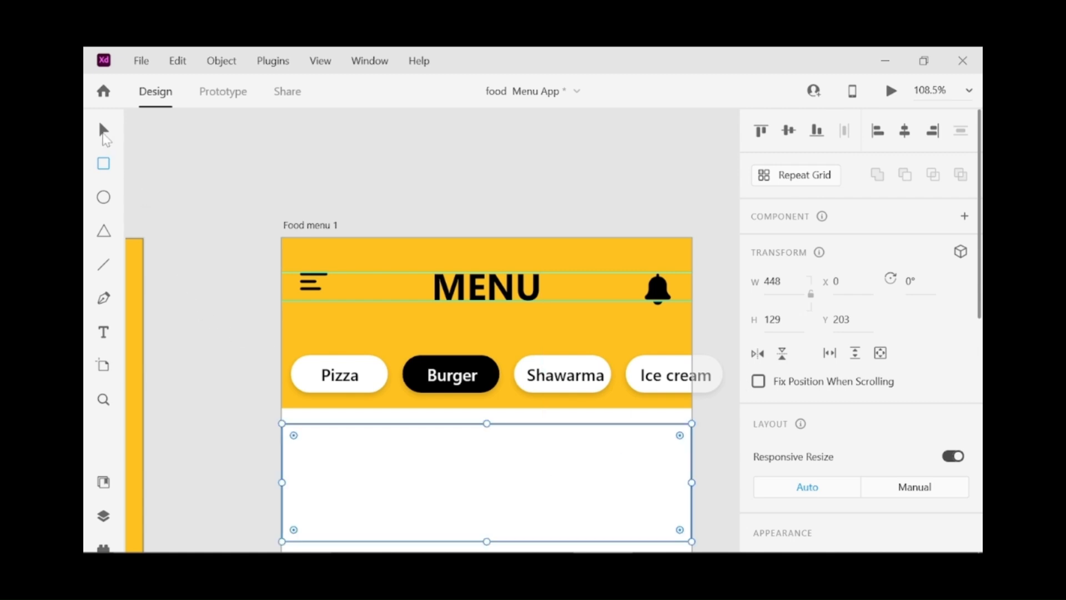
Step: Remove the border of the full-width rectangle and set its fill to #F5F5F5
scroll(510, 409, down, 5)
scroll(507, 405, up, 1)
scroll(507, 404, down, 1)
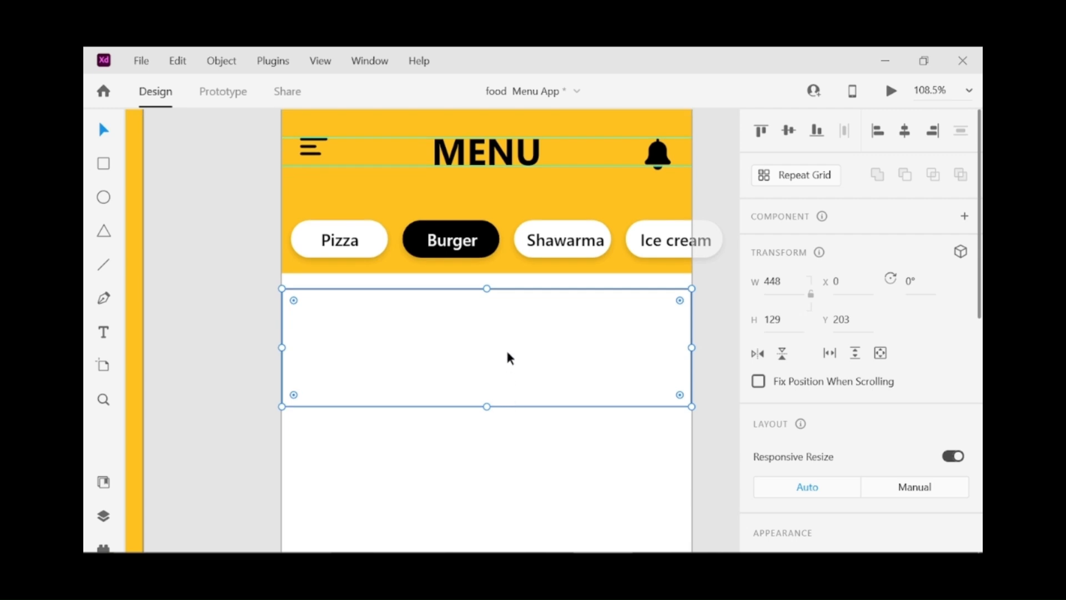
scroll(833, 428, down, 7)
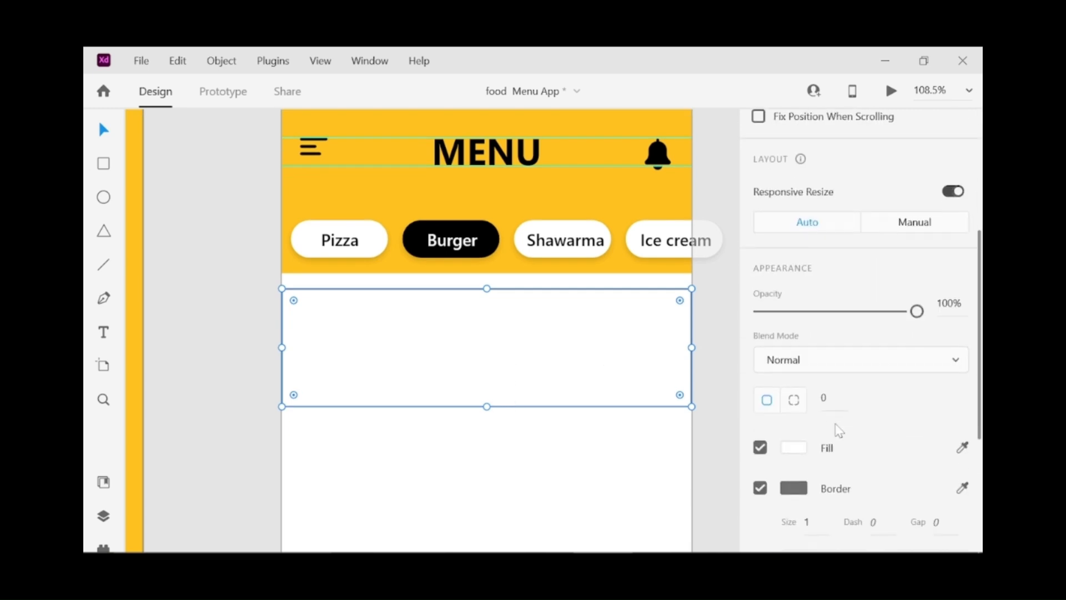
click(760, 339)
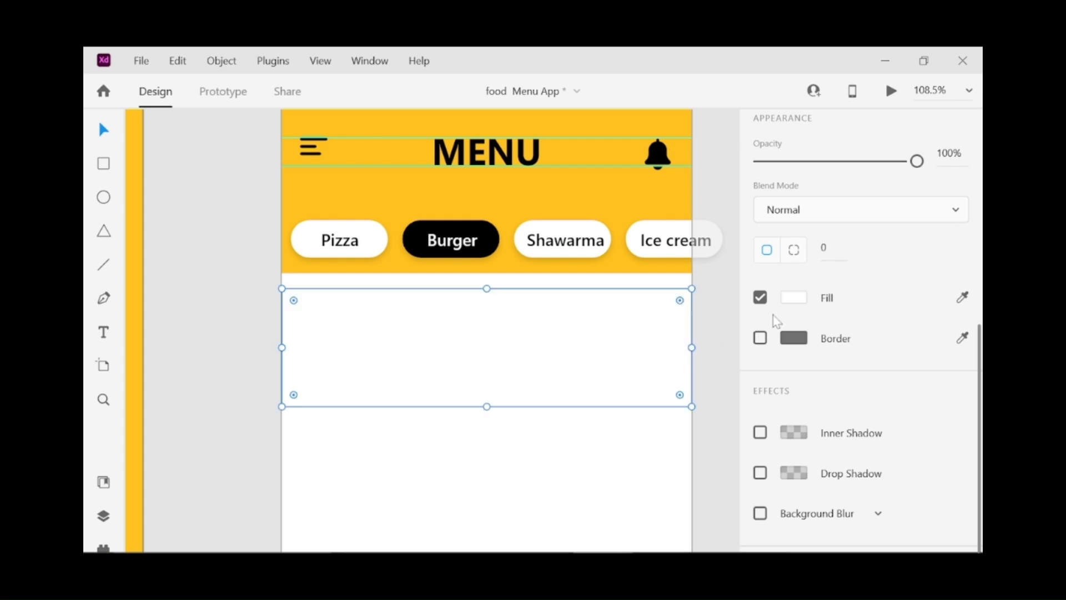
click(797, 302)
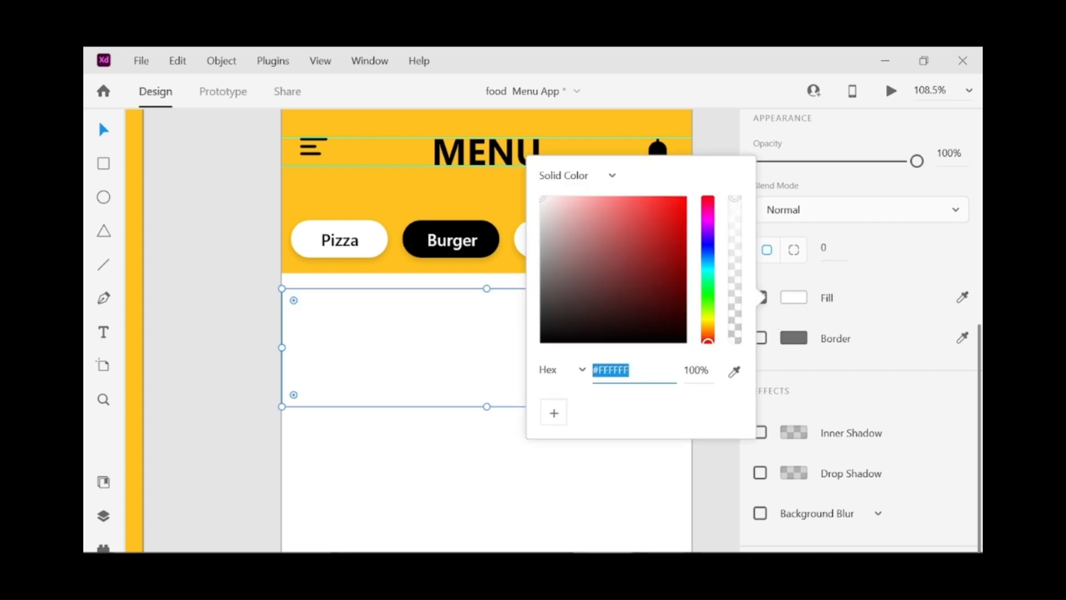
key(BackSpace)
text(f5f5f5)
key(Return)
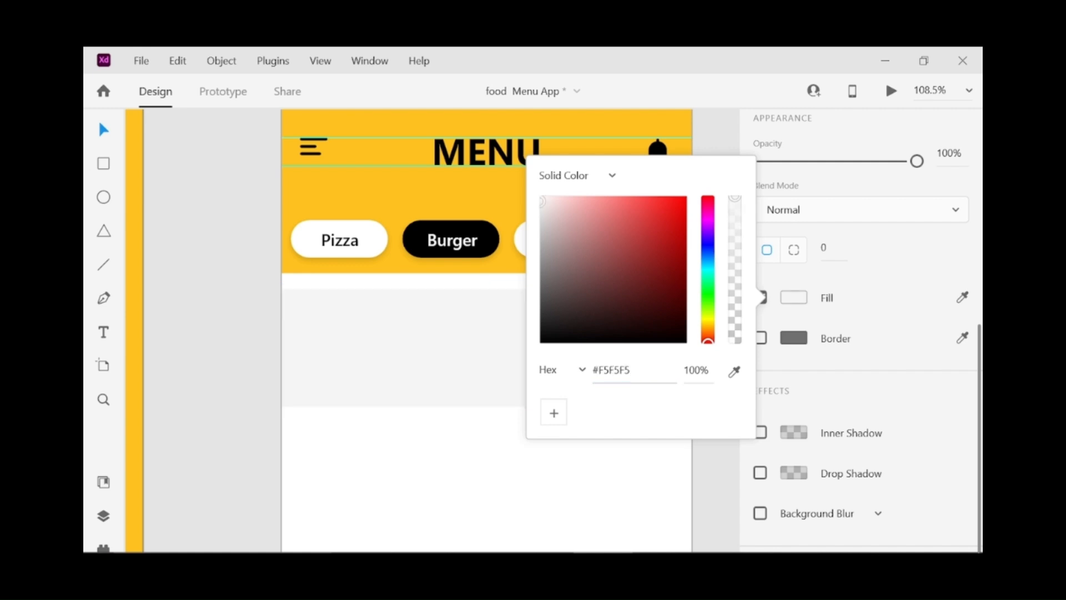
click(794, 300)
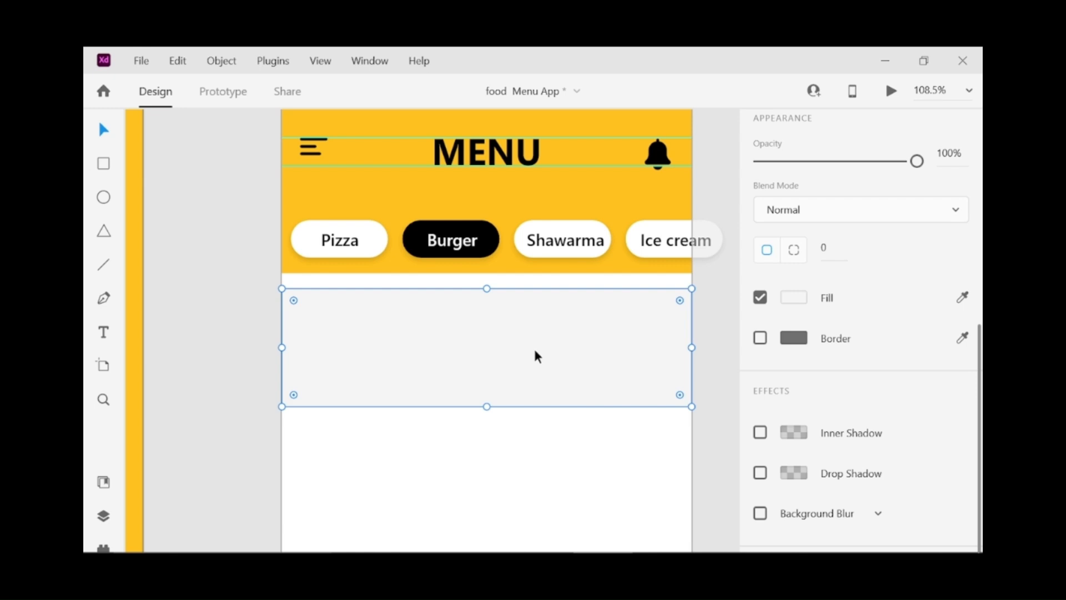
Step: Draw a smaller rectangle below the light grey band, remove its border and fill it with dark red #B00B0B
click(103, 164)
mouse_move(333, 451)
mouse_down()
mouse_move(528, 481)
mouse_move(491, 493)
mouse_move(477, 535)
mouse_up()
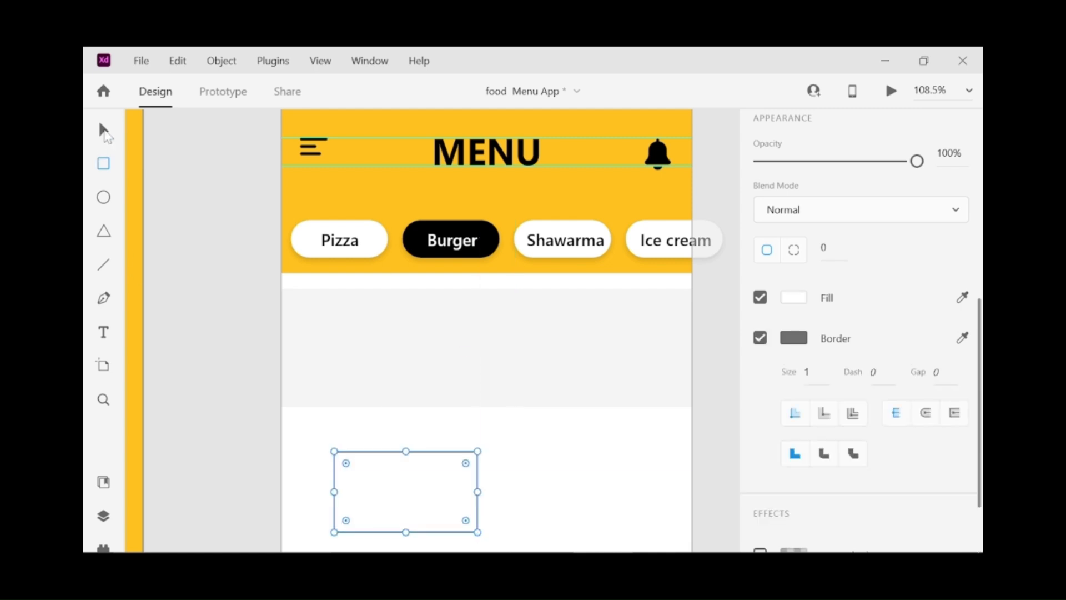
click(760, 338)
click(795, 300)
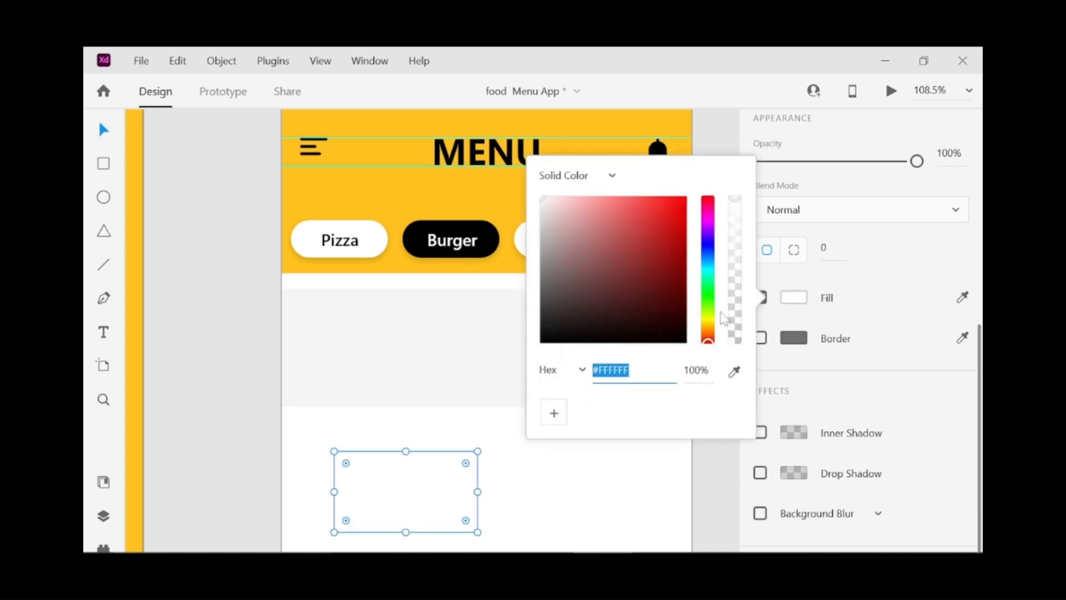
click(674, 259)
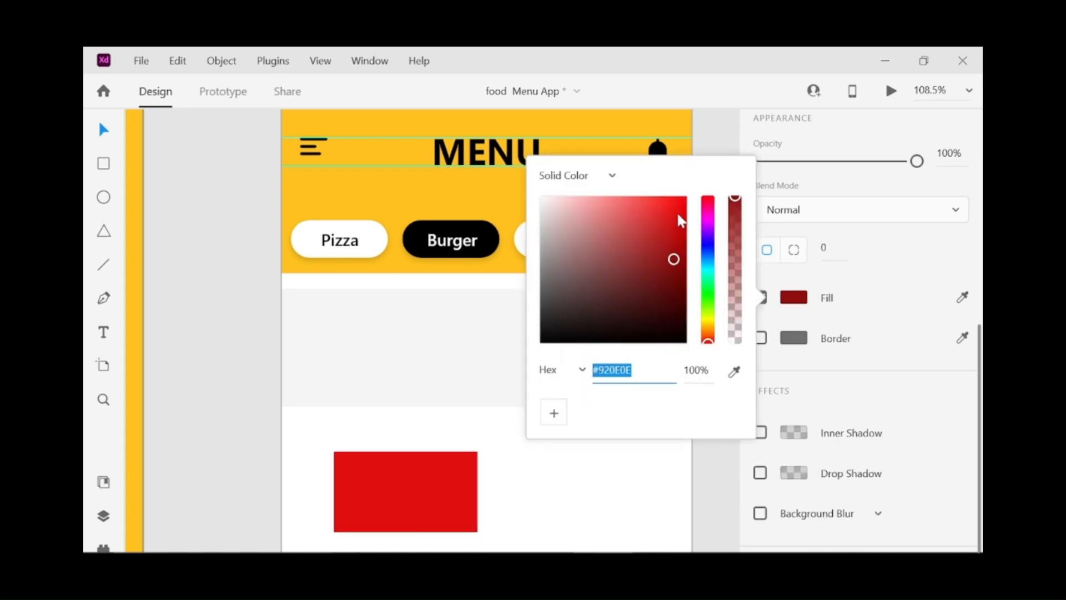
click(678, 242)
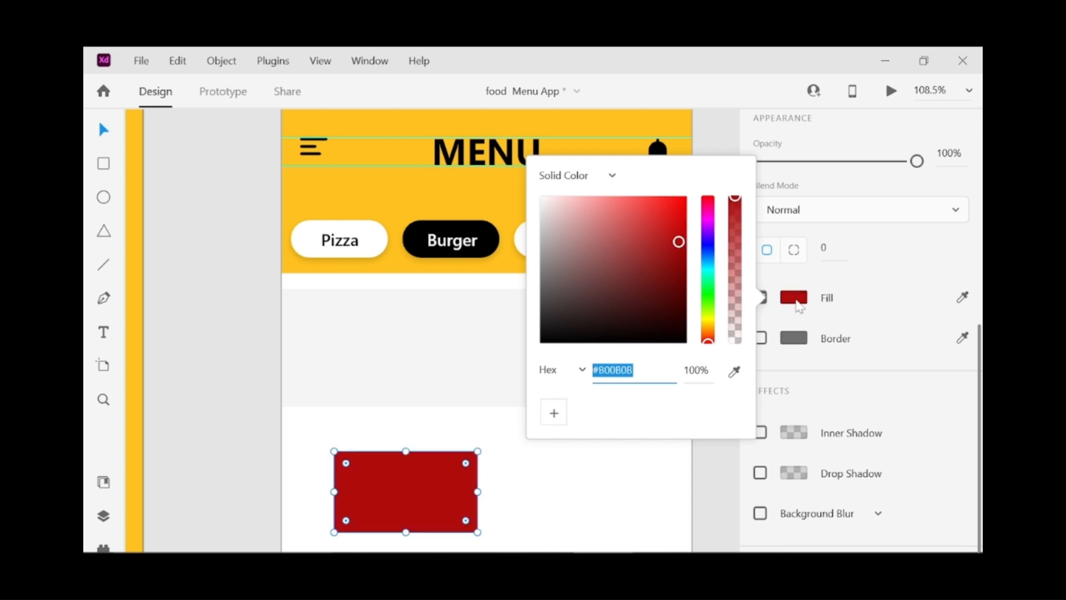
Step: Move the red rectangle onto the left end of the grey band and stretch it to the band's full height
click(428, 471)
drag(414, 498, 358, 346)
drag(355, 307, 356, 289)
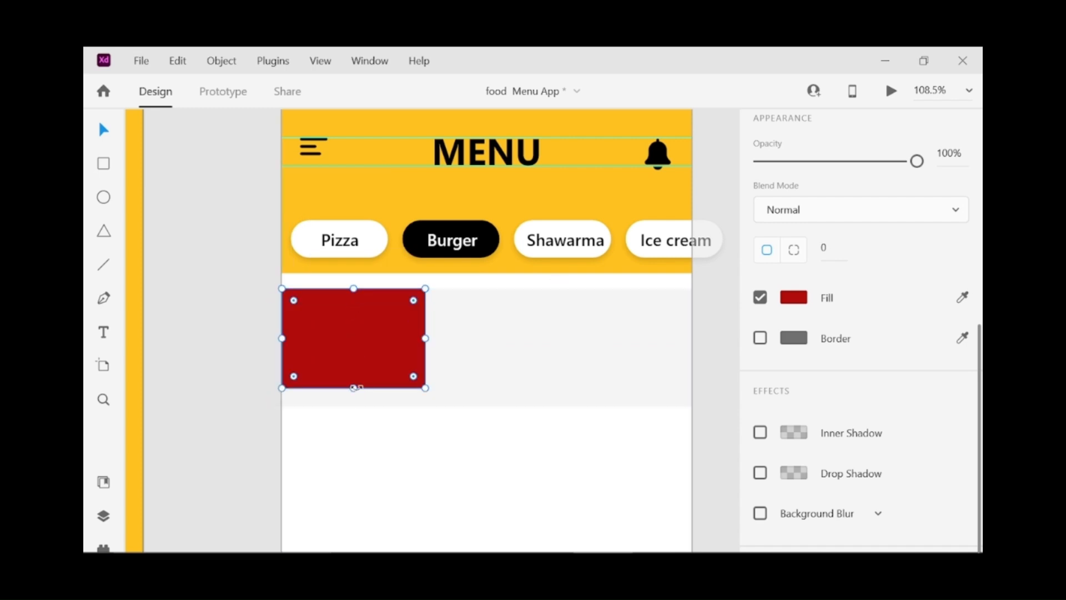
drag(357, 387, 356, 406)
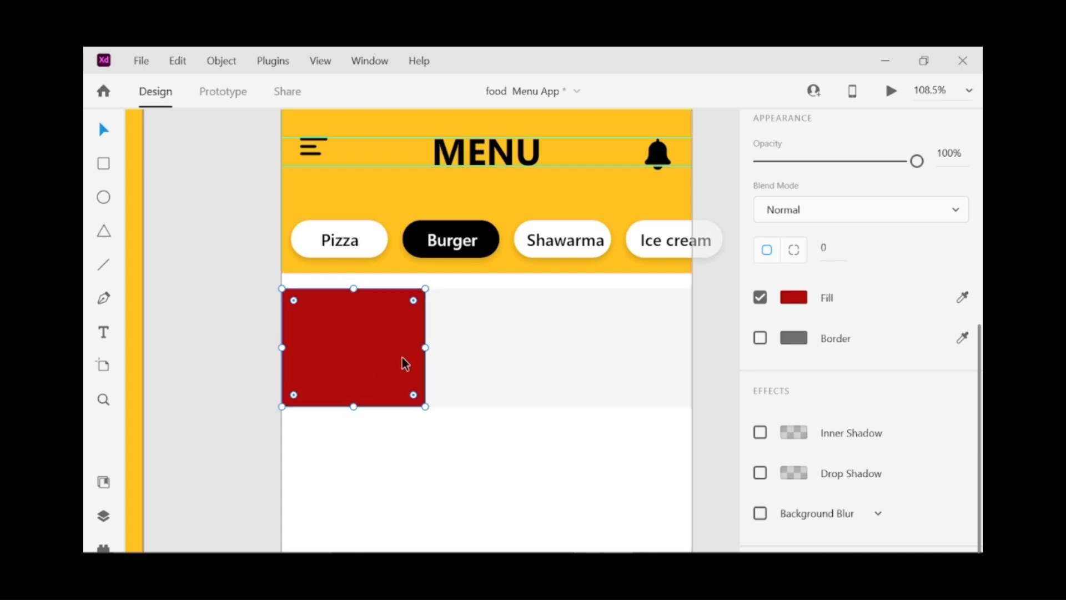
Step: Widen the red rectangle to 185 and duplicate it together with the grey band three times down the artboard as stacked cards
drag(425, 348, 449, 349)
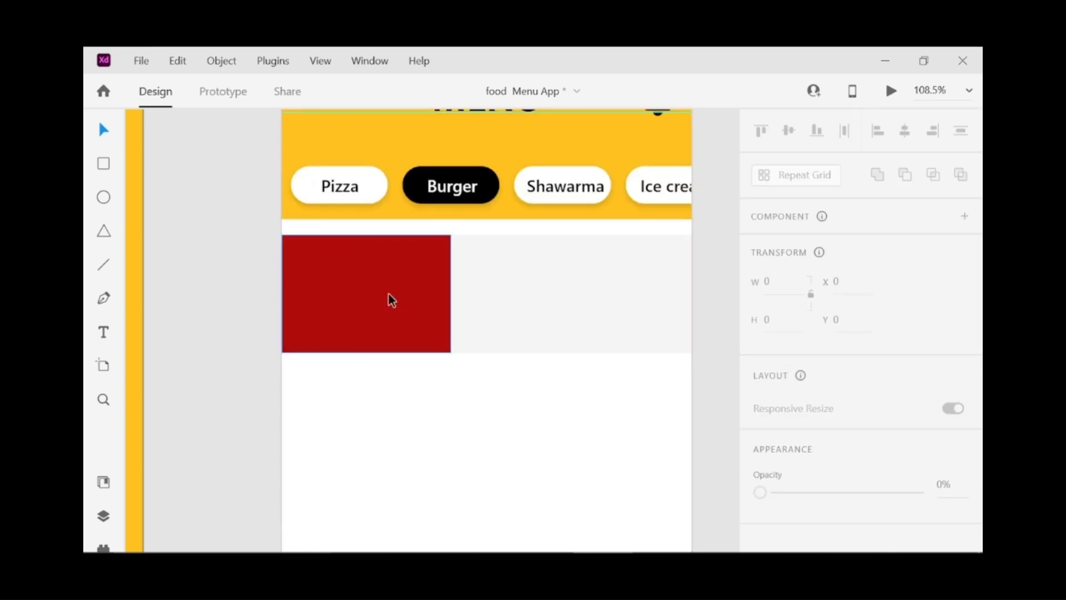
click(389, 295)
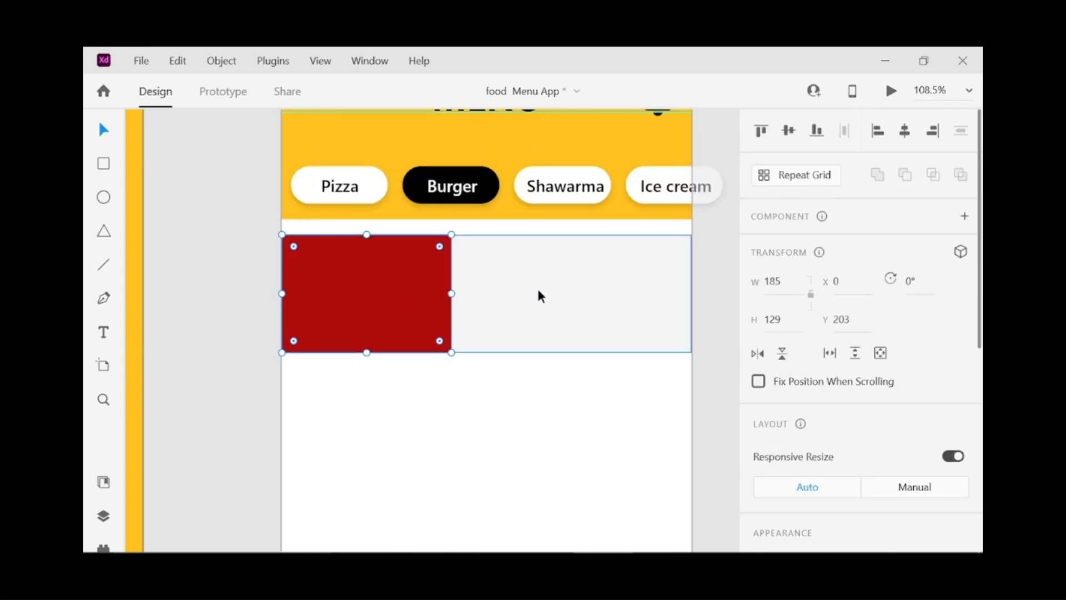
shift+click(590, 297)
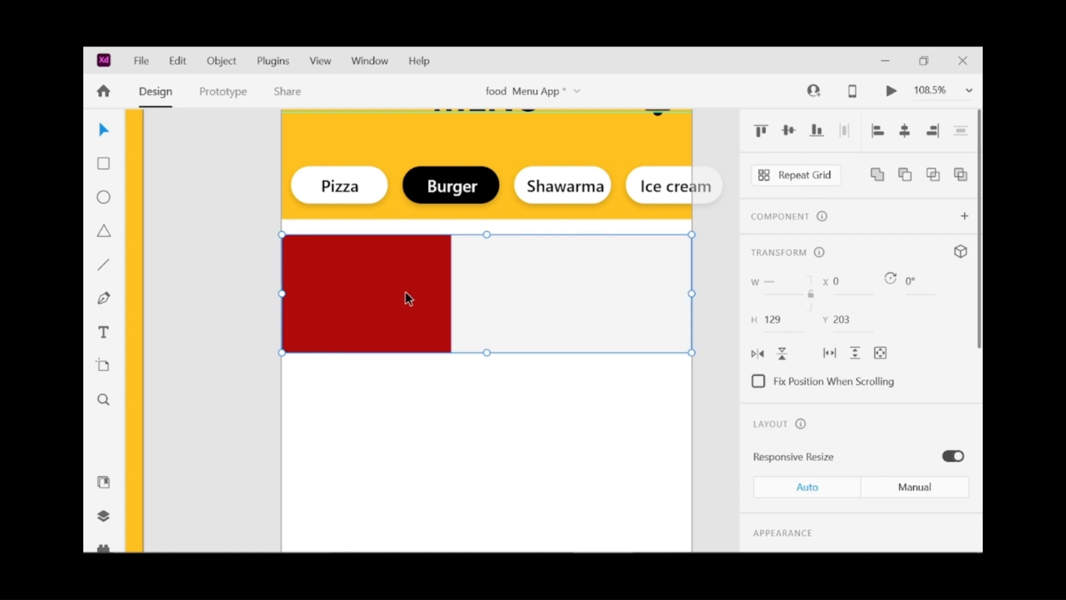
drag(409, 298, 410, 437)
scroll(409, 438, down, 3)
scroll(409, 438, down, 3)
drag(374, 246, 368, 408)
scroll(368, 276, down, 2)
scroll(376, 369, up, 3)
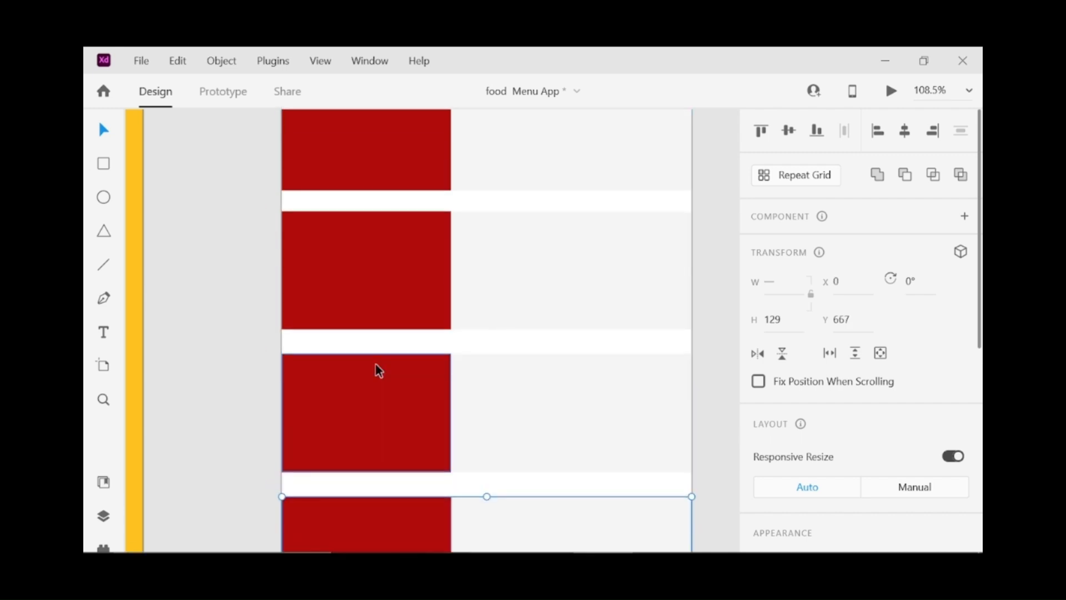
Step: Shift only the top card's red rectangle slightly down to Y 212
click(361, 256)
drag(361, 259, 362, 246)
scroll(364, 259, up, 3)
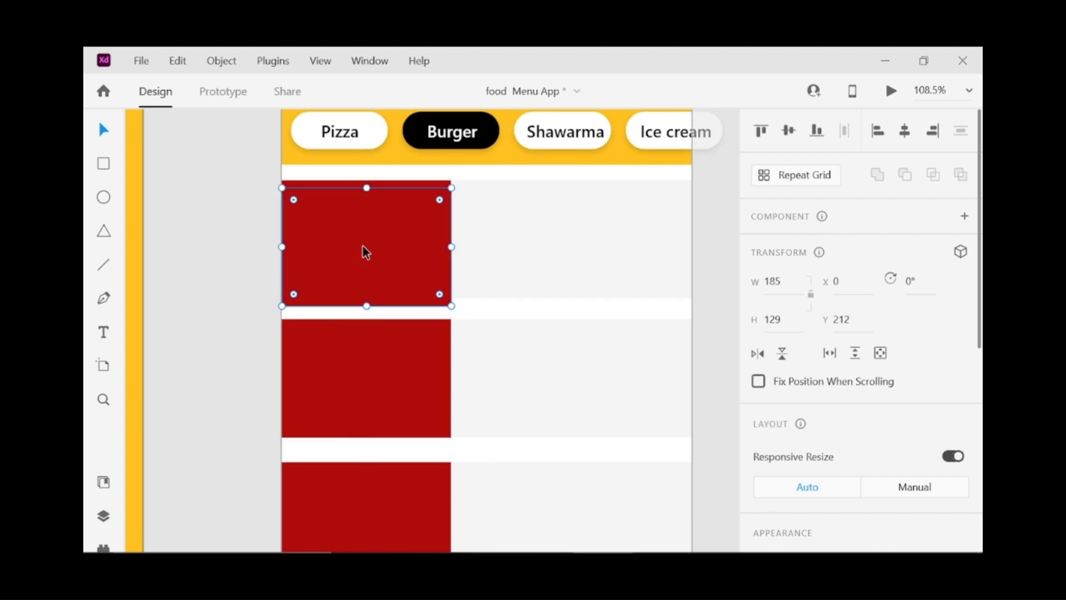
Step: Move the third and fourth cards, red rectangle and grey band together, slightly up to Y 506 and Y 655
scroll(362, 245, down, 3)
click(369, 351)
drag(369, 351, 369, 333)
key(ctrl+z)
shift+click(512, 355)
drag(352, 349, 352, 339)
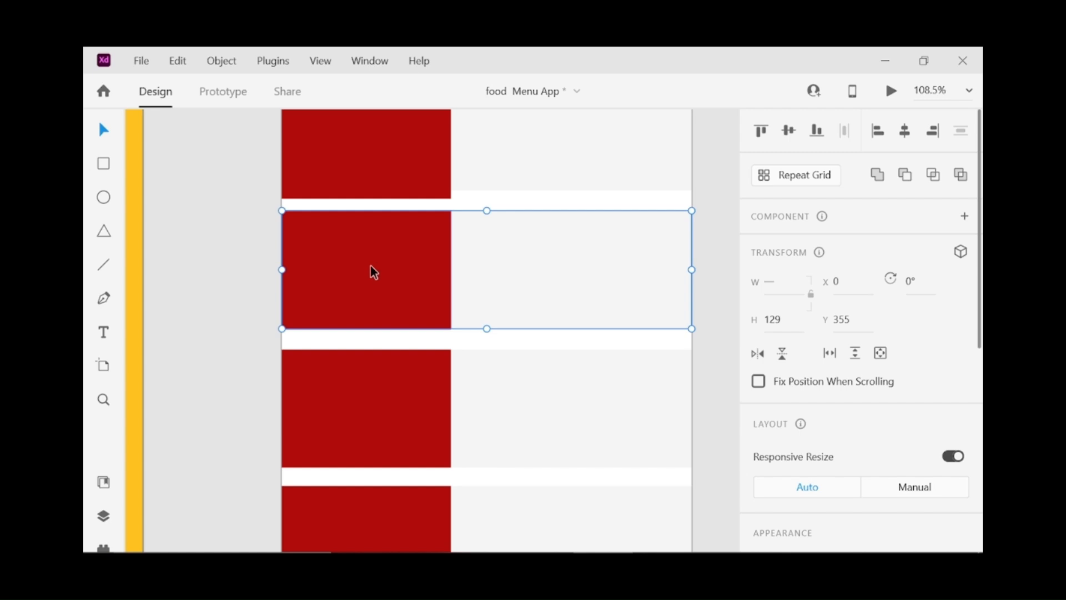
Step: Adjust the second card's vertical position, red rectangle and grey band together, to Y 357
key(z)
click(103, 130)
key(Up)
key(Up)
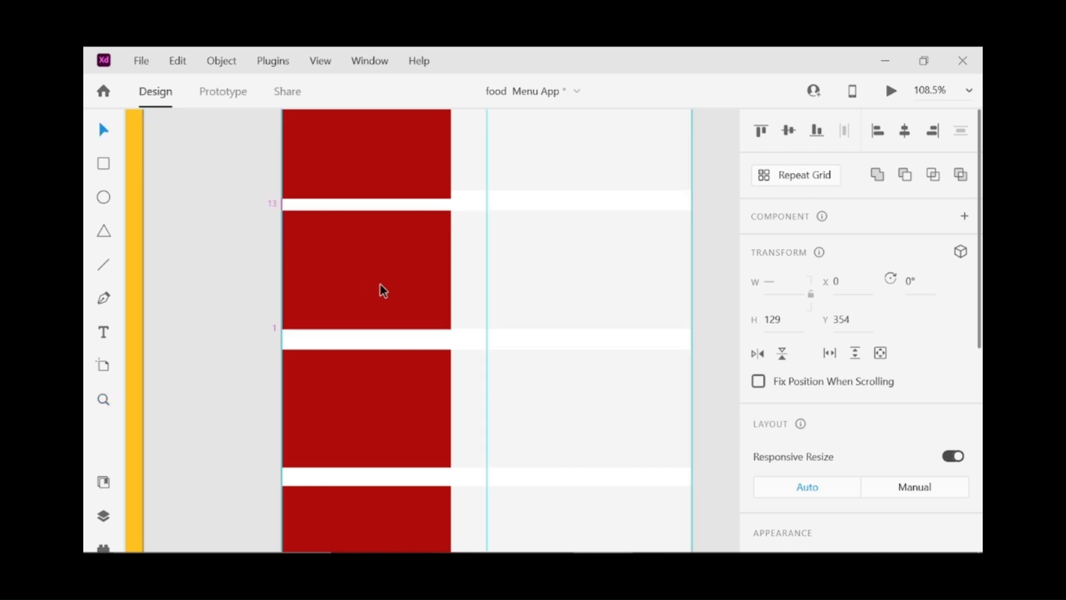
key(Down)
drag(380, 284, 380, 295)
key(ctrl+z)
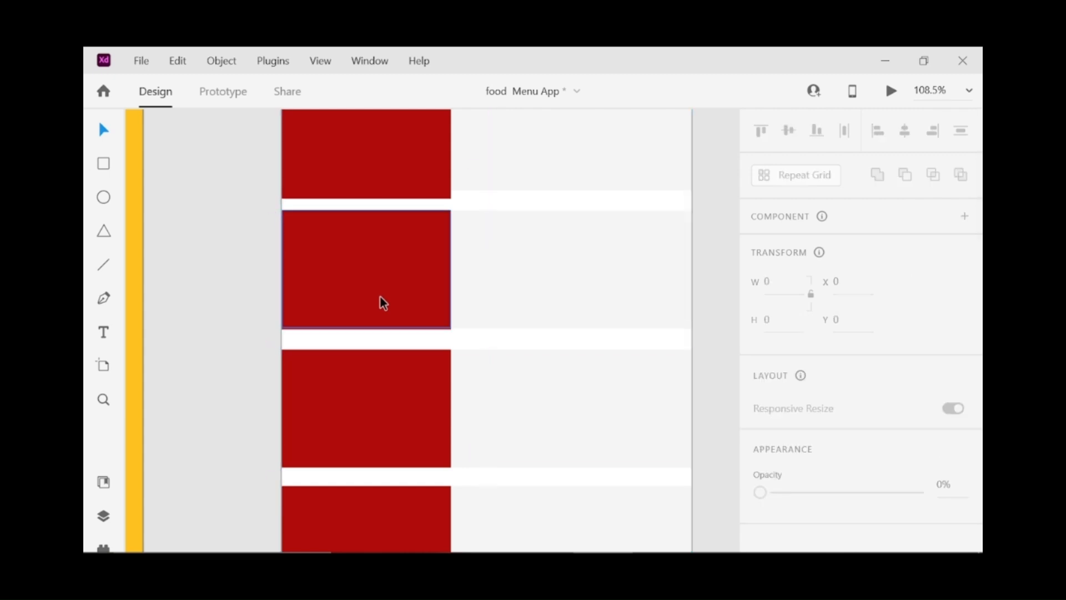
double_click(382, 298)
shift+click(497, 289)
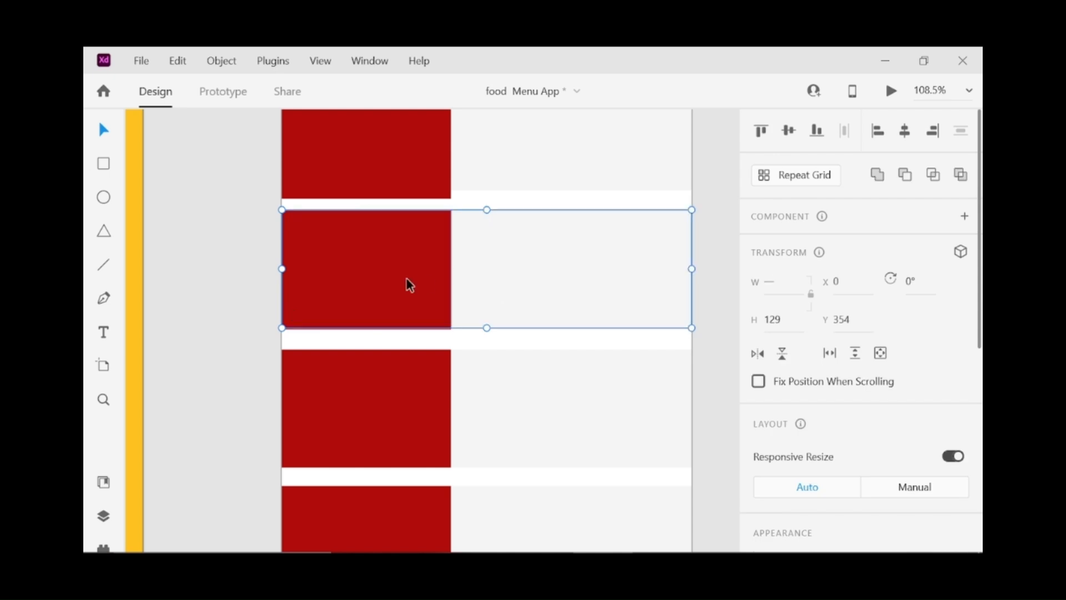
drag(408, 285, 408, 287)
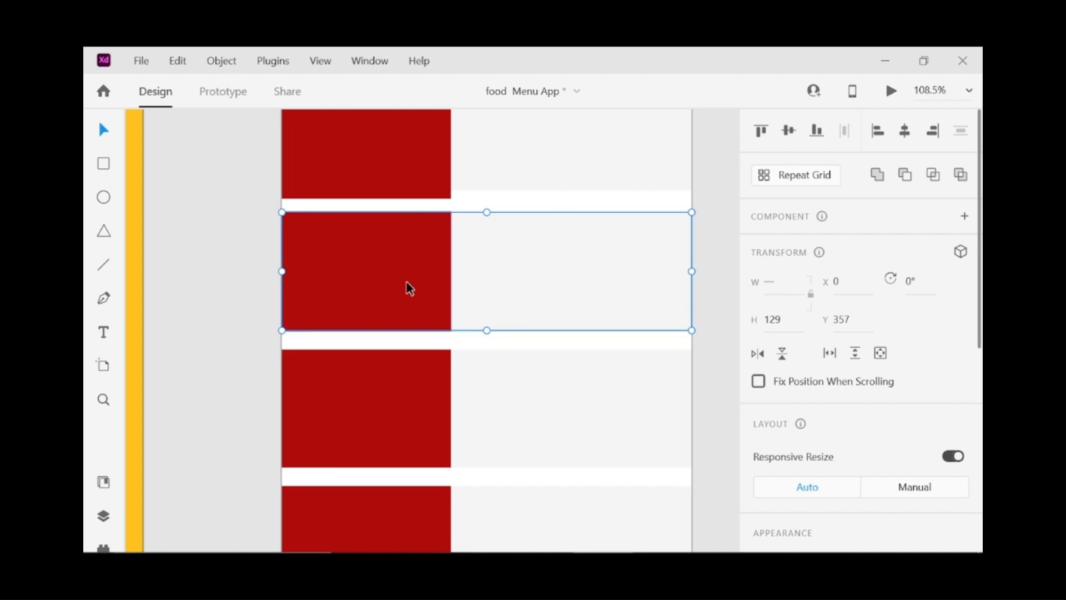
Step: Realign the top card's red rectangle with its grey band and place both at Y 206
scroll(409, 288, up, 3)
click(395, 238)
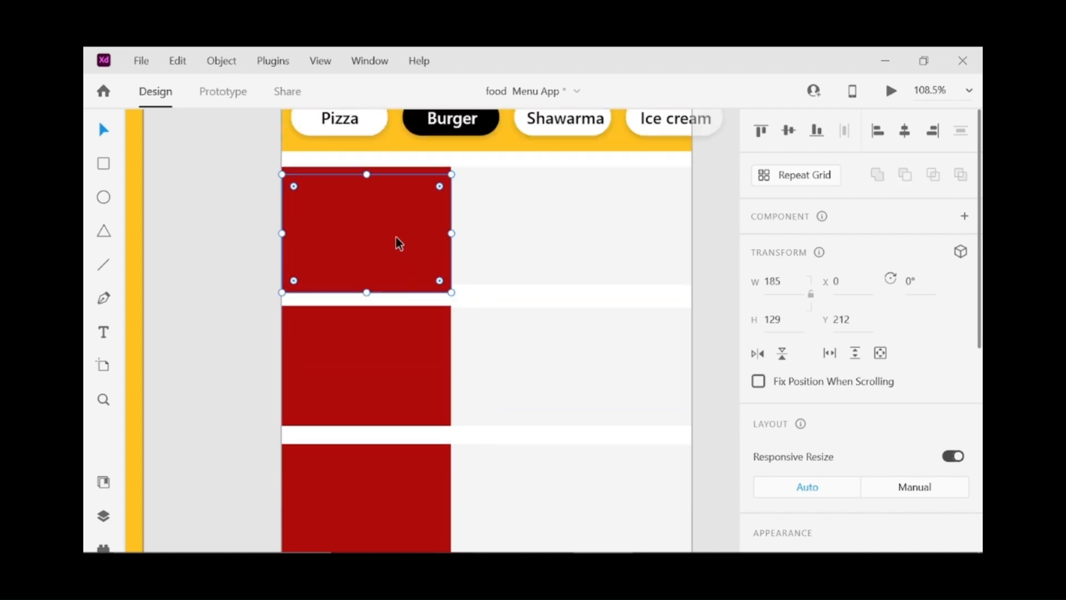
shift+click(528, 233)
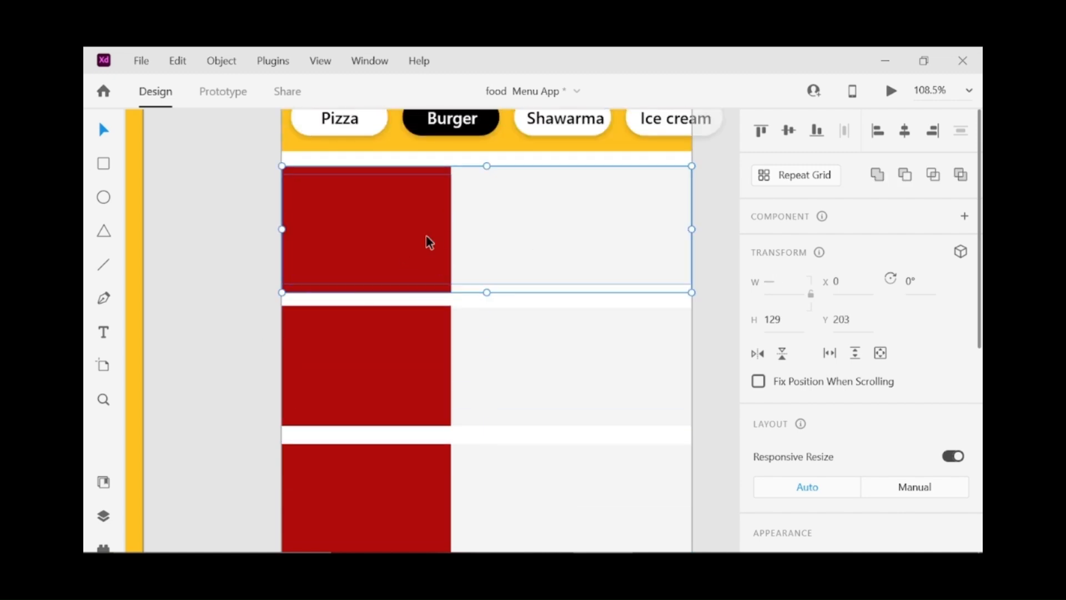
drag(375, 236, 375, 240)
click(699, 278)
click(371, 245)
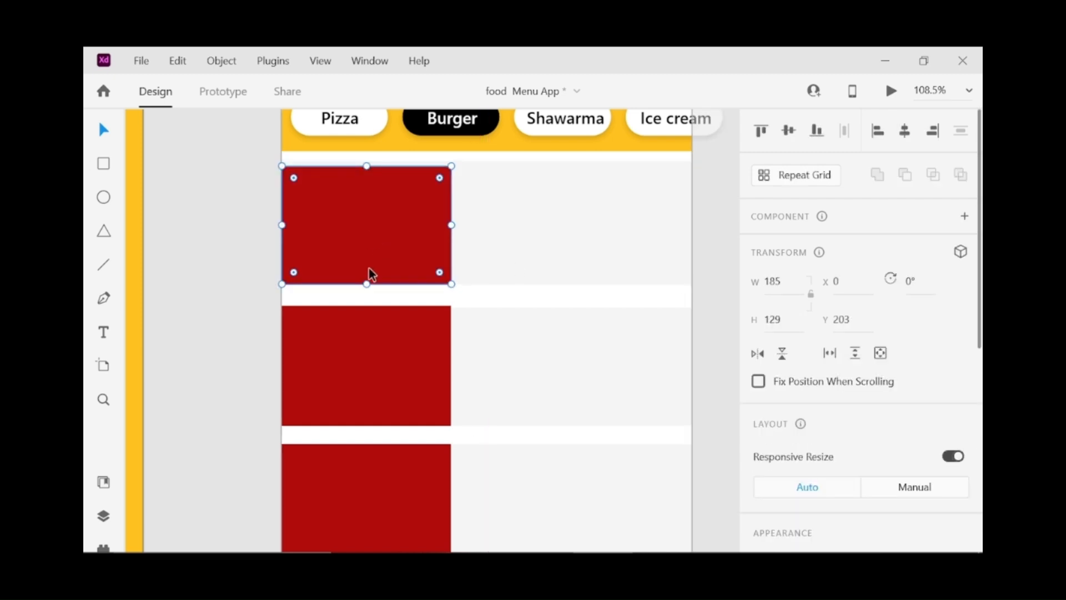
click(518, 212)
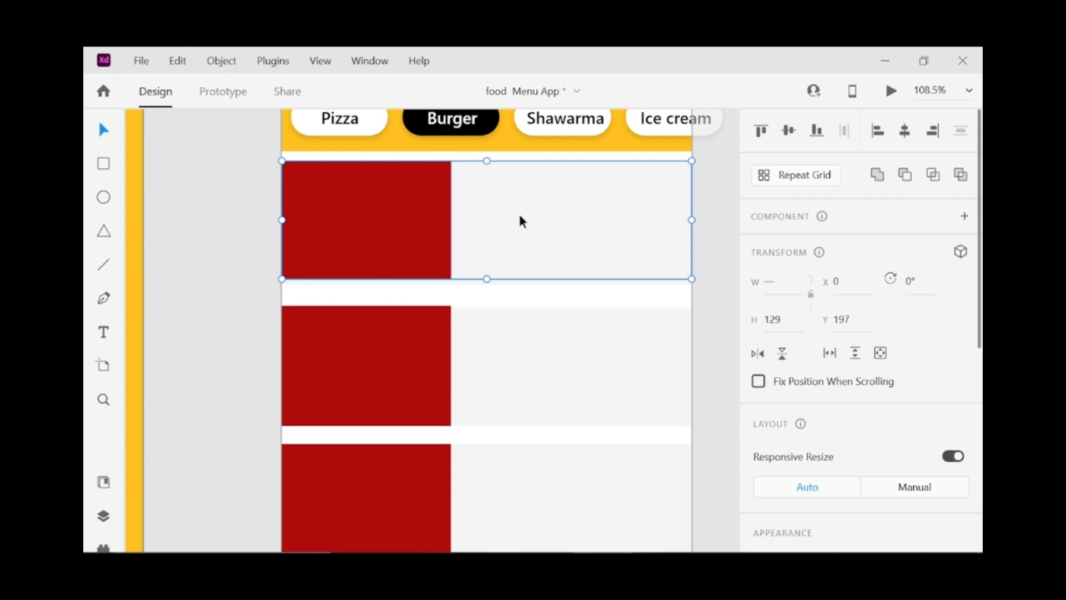
drag(383, 232, 384, 237)
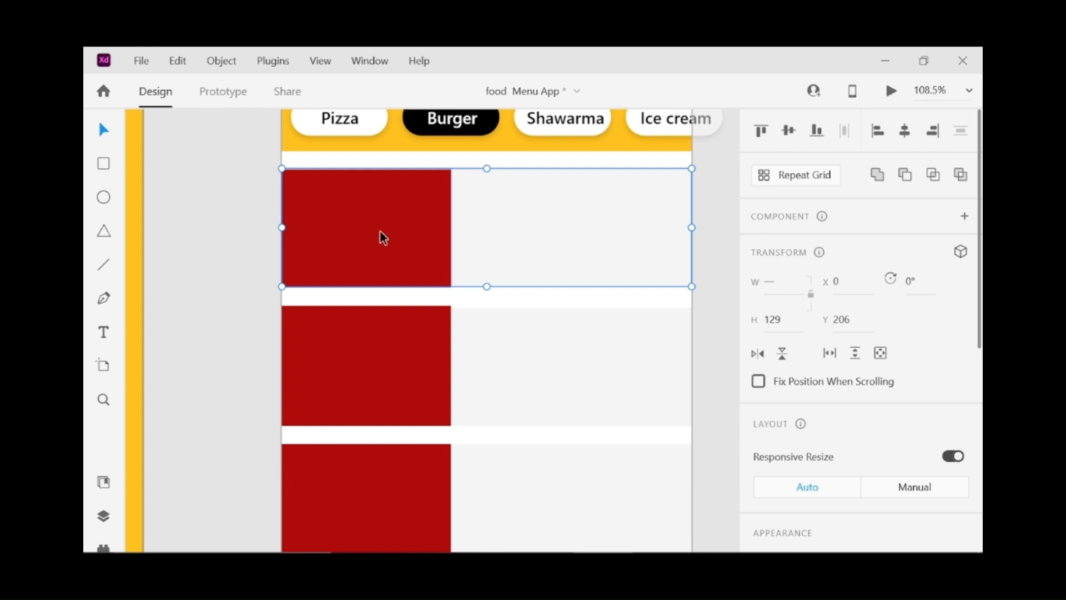
Step: Fill the top card's red rectangle with the beef, red onion and tomato big-sandwich burger image from the resources1 folder
key(ctrl+0)
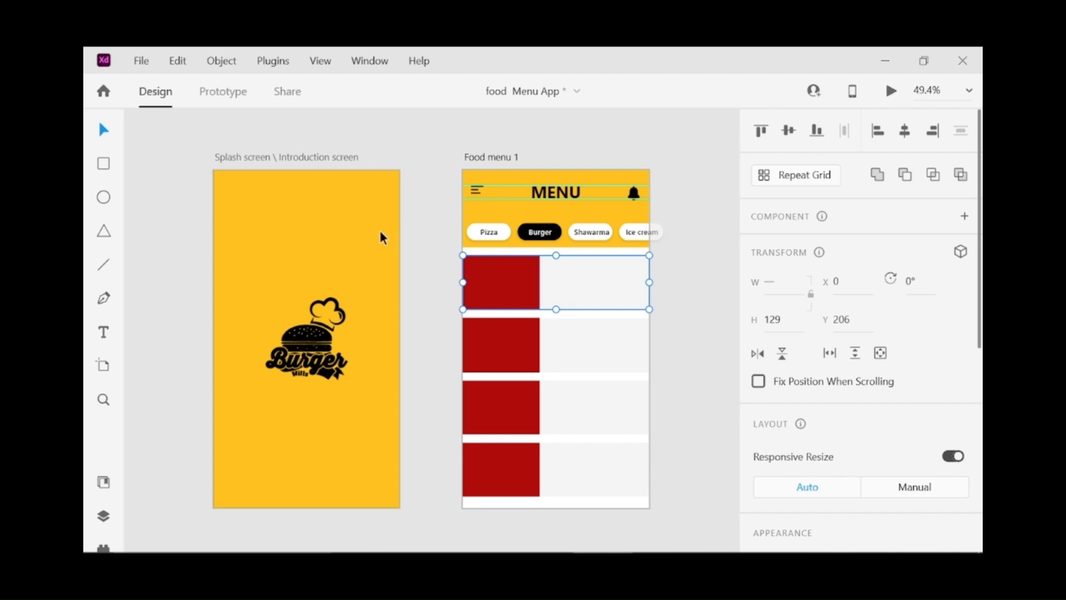
click(600, 282)
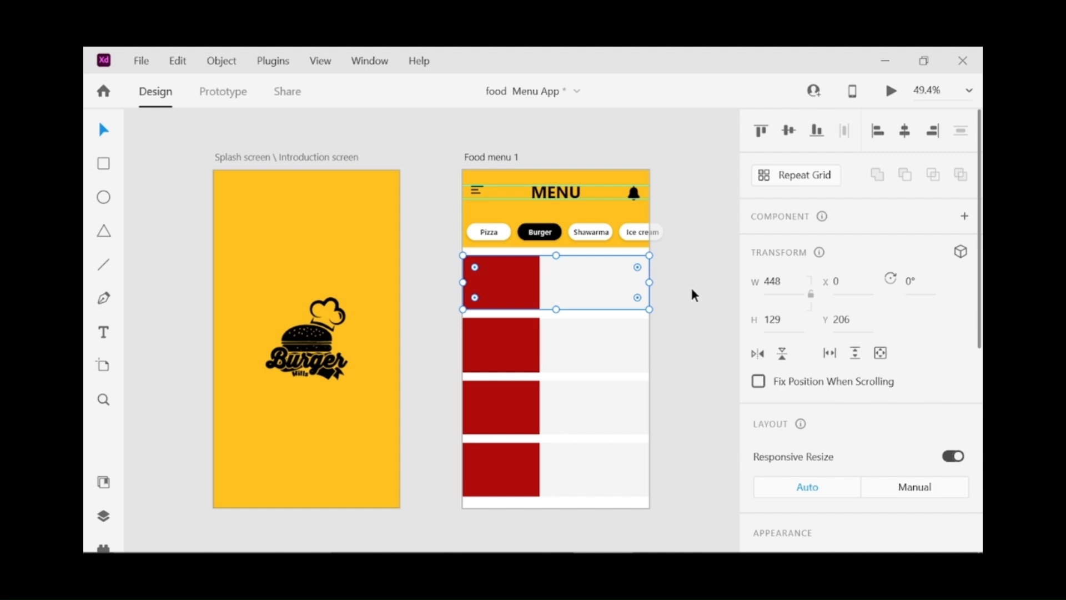
click(517, 284)
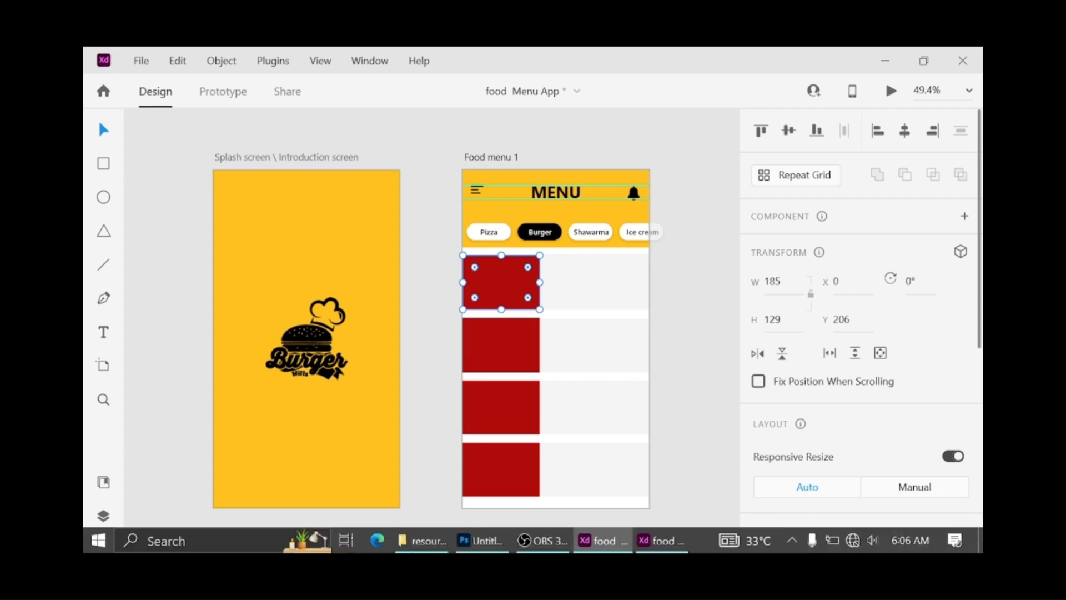
click(422, 547)
click(364, 244)
drag(368, 234, 506, 301)
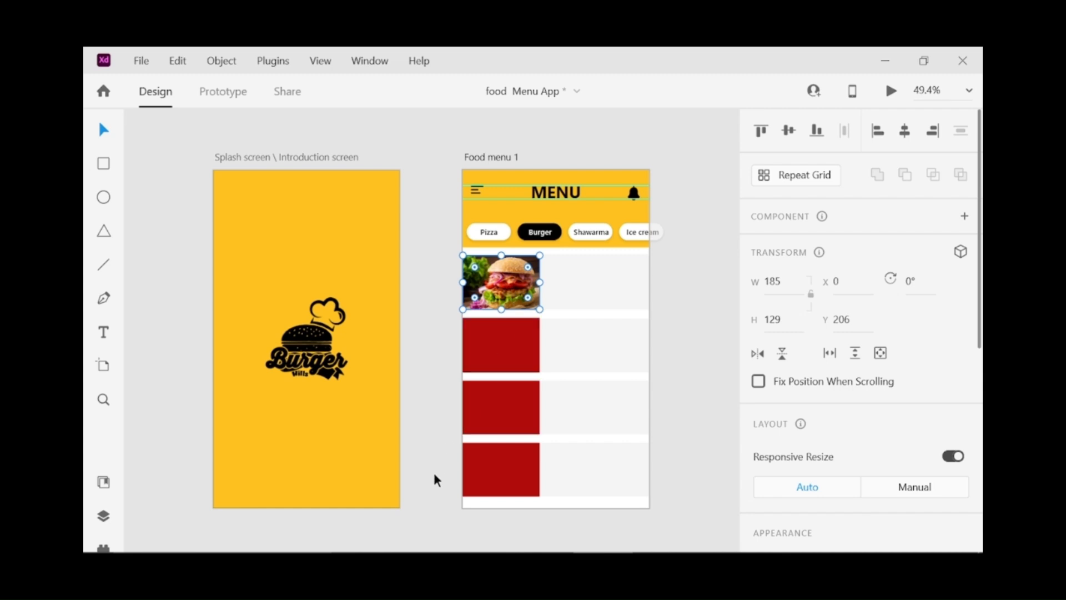
Step: Fill the second card's red rectangle with front-view-burger-stand.jpg from the resources1 folder
click(422, 540)
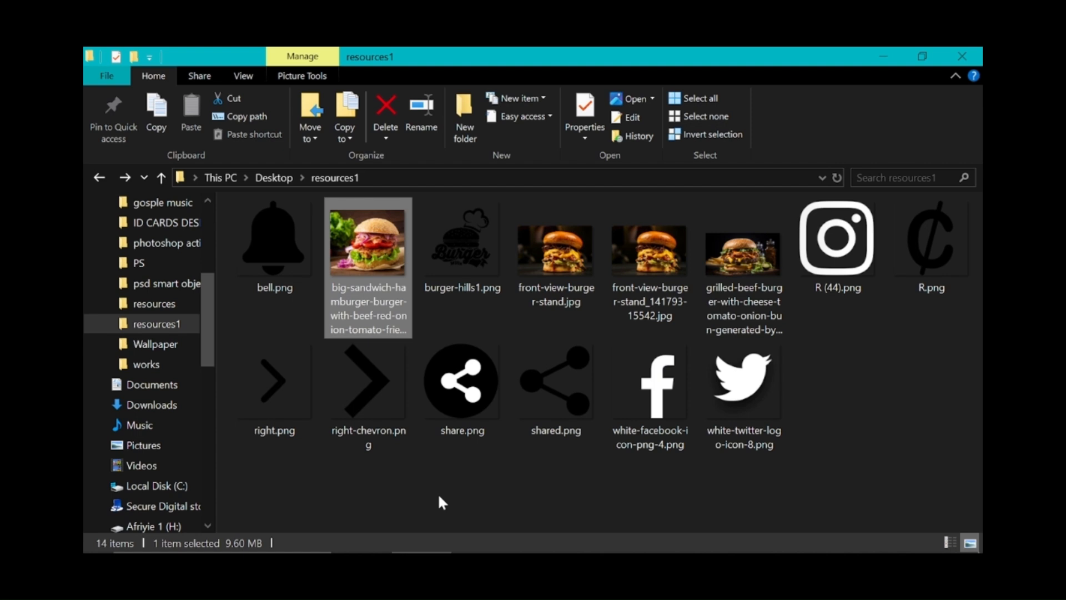
click(562, 257)
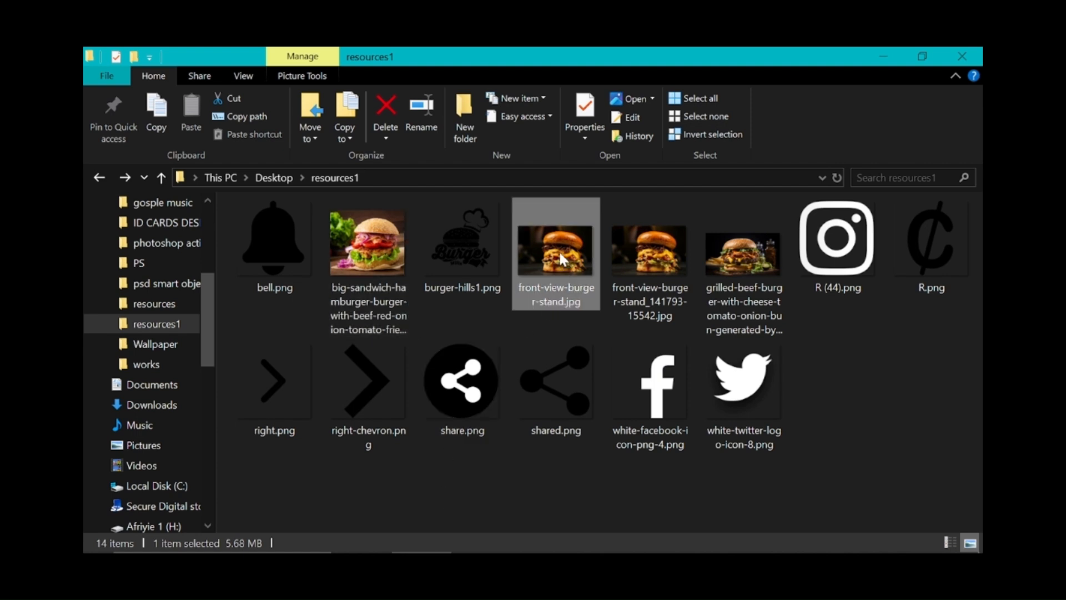
drag(564, 241, 505, 360)
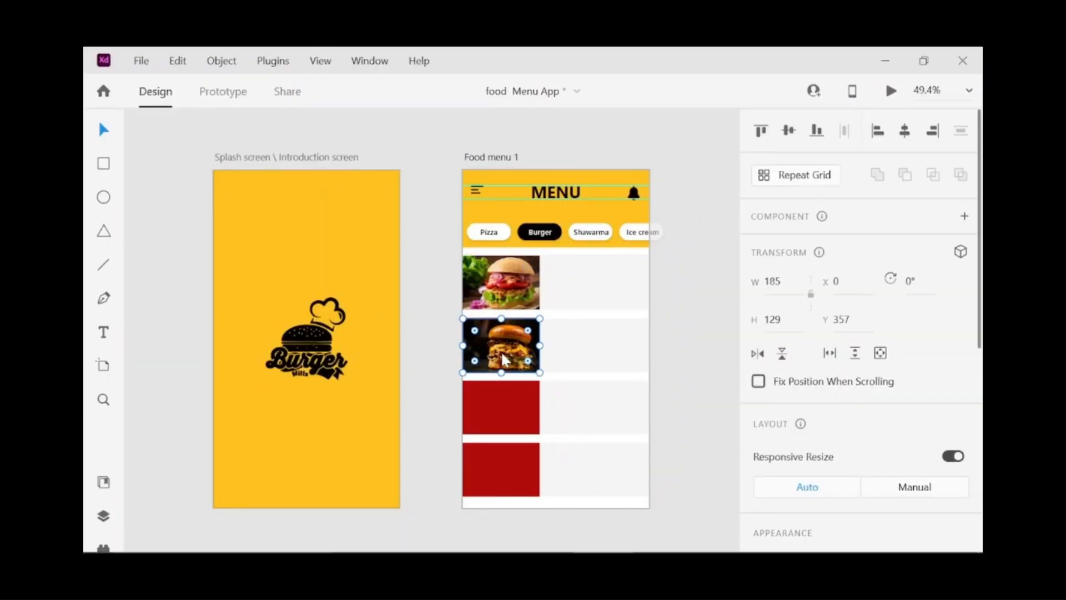
Step: Fill the third card's red rectangle with the grilled-beef-burger-with-cheese image from the resources1 folder
click(503, 411)
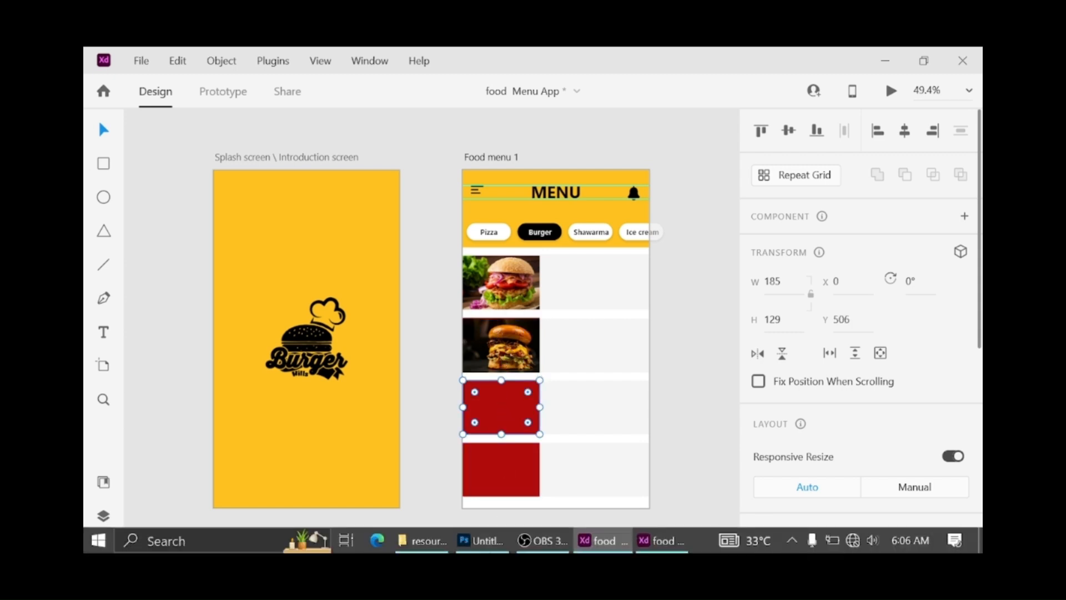
click(426, 547)
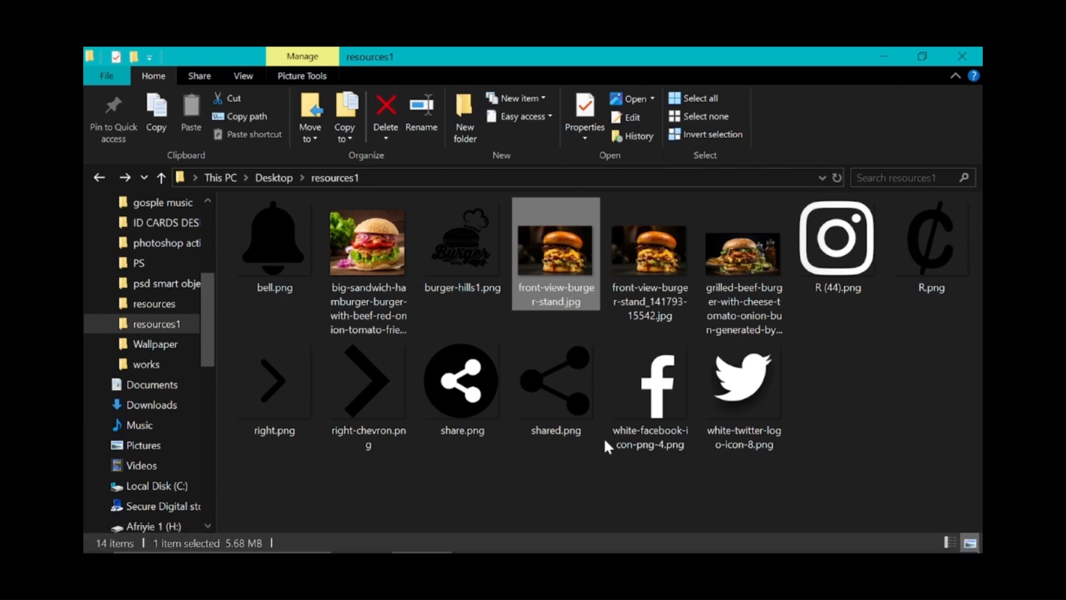
click(742, 253)
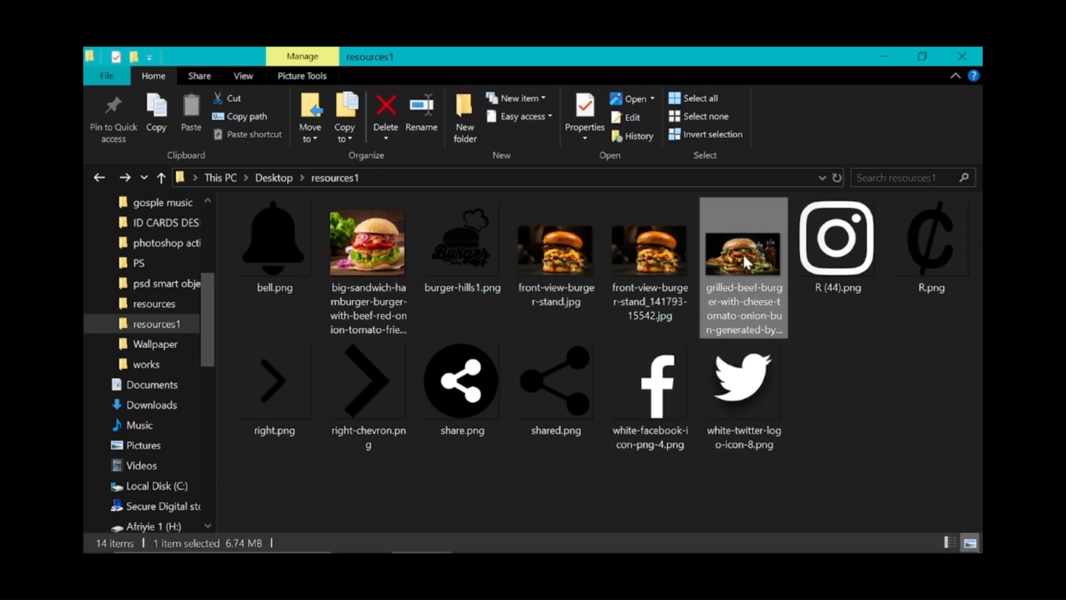
drag(742, 252, 507, 425)
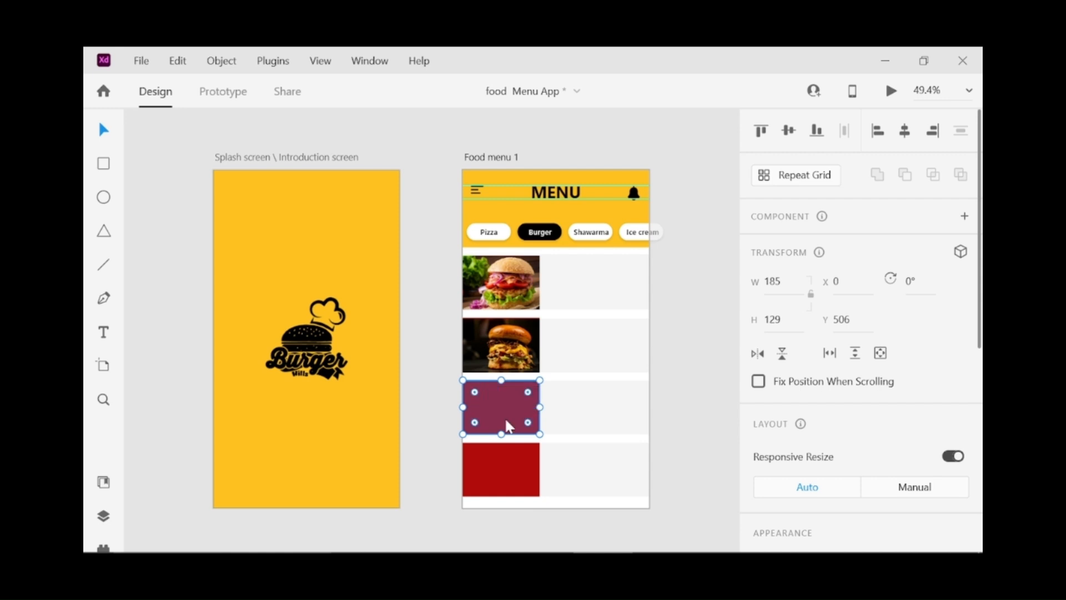
Step: Fill the bottom card's red rectangle with the big-sandwich juicy chicken burger image from the resources1 folder
click(513, 469)
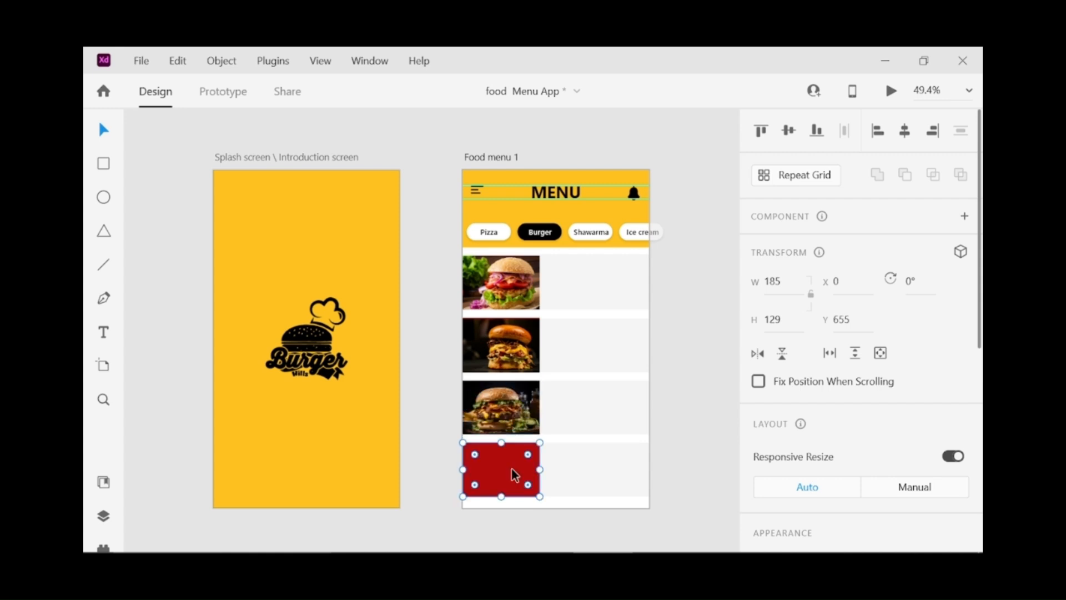
click(423, 540)
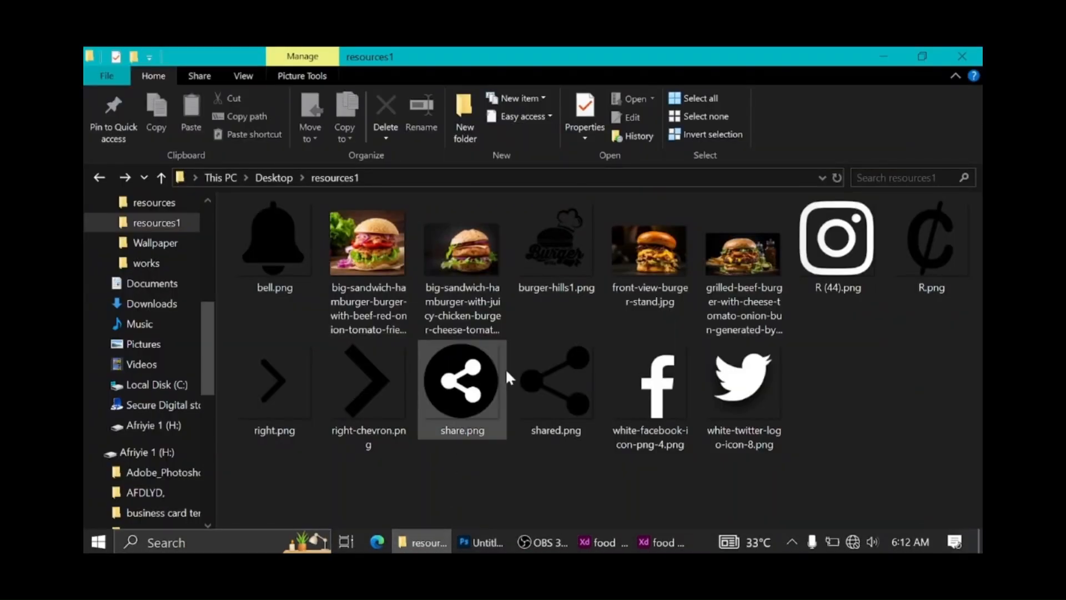
drag(481, 256, 608, 547)
drag(564, 502, 505, 482)
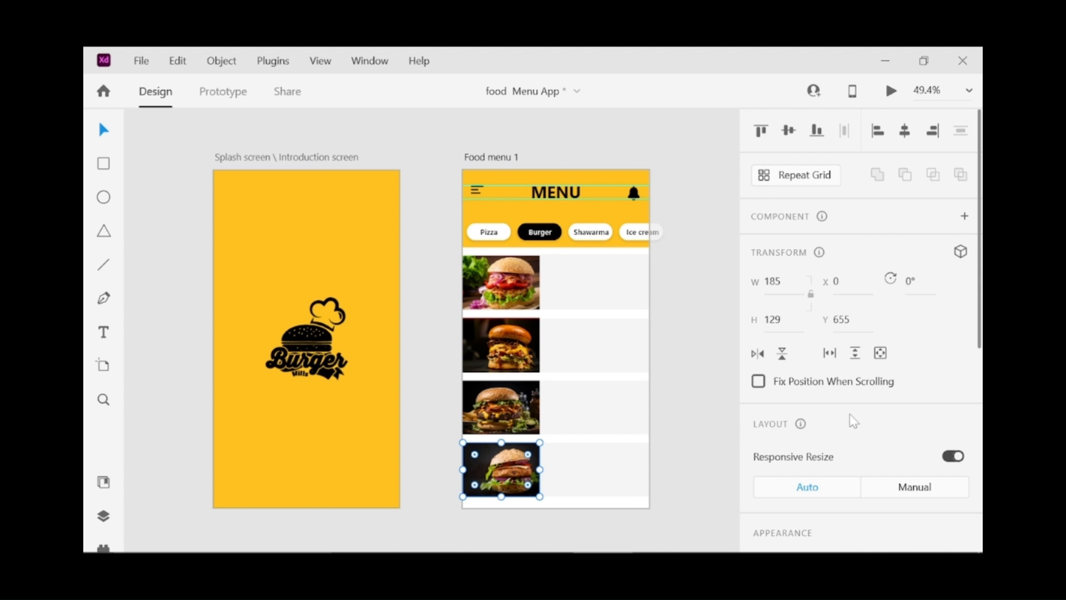
Step: Add a border to the bottom card's burger image with colour #FF6600 and size 3
scroll(851, 420, down, 5)
scroll(853, 420, up, 3)
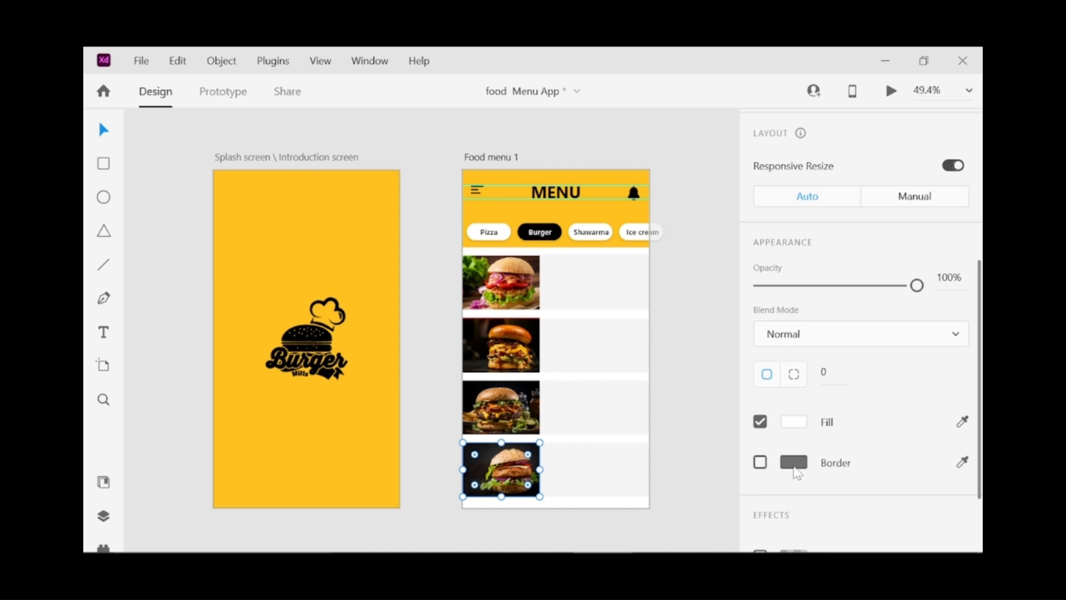
click(761, 462)
click(794, 463)
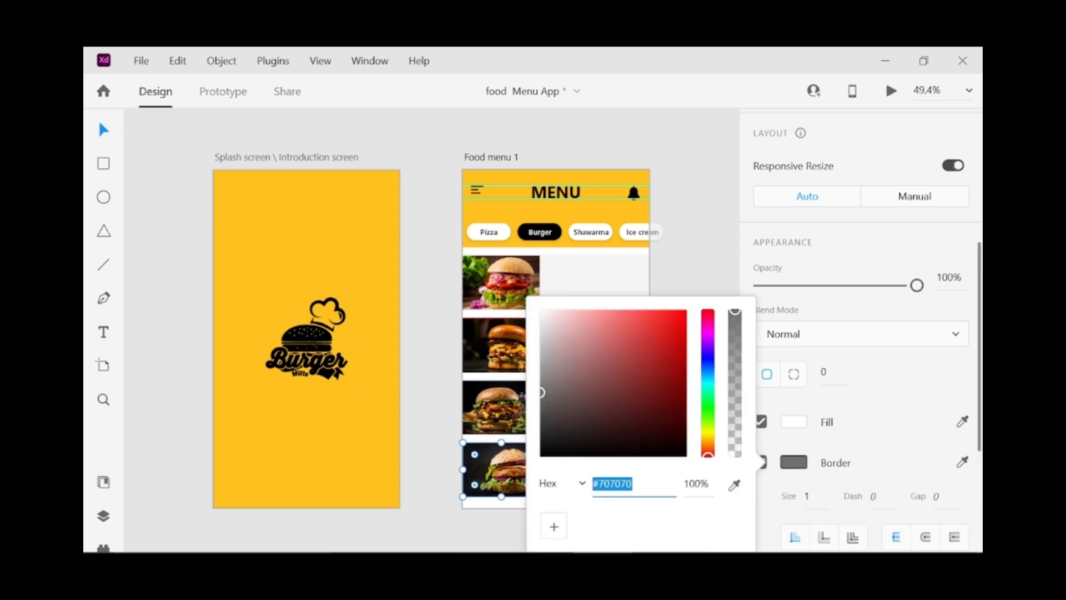
click(603, 553)
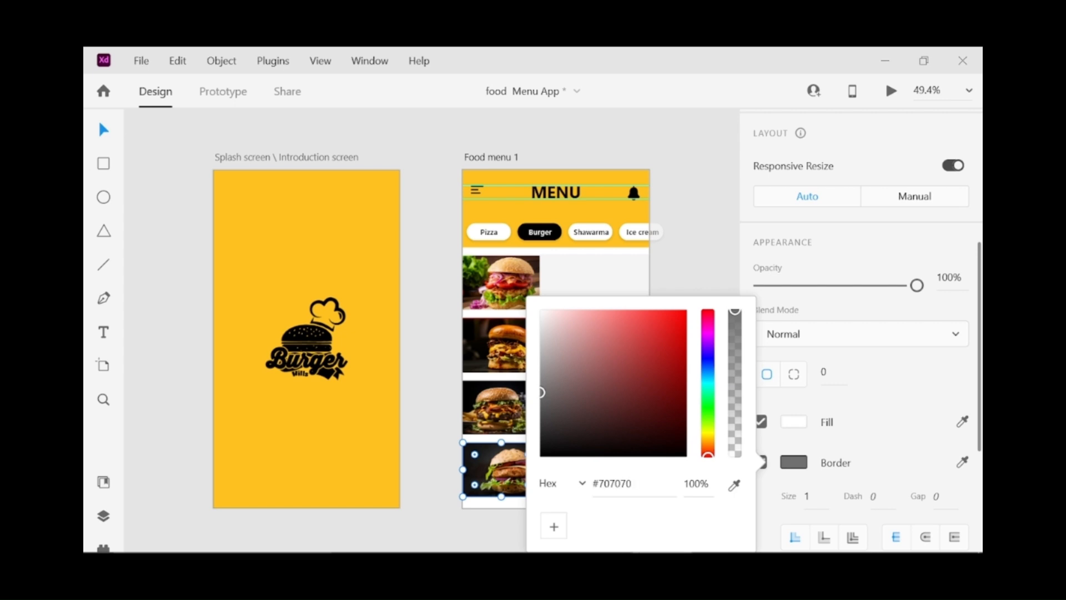
click(612, 484)
text(ff)
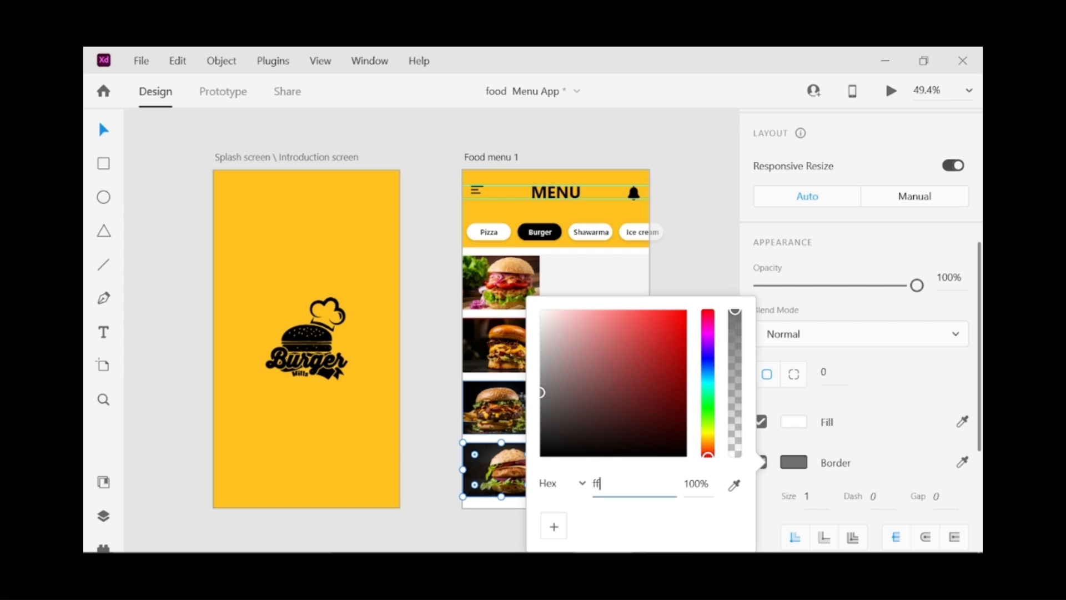
text(6600)
key(Return)
click(808, 496)
text(3)
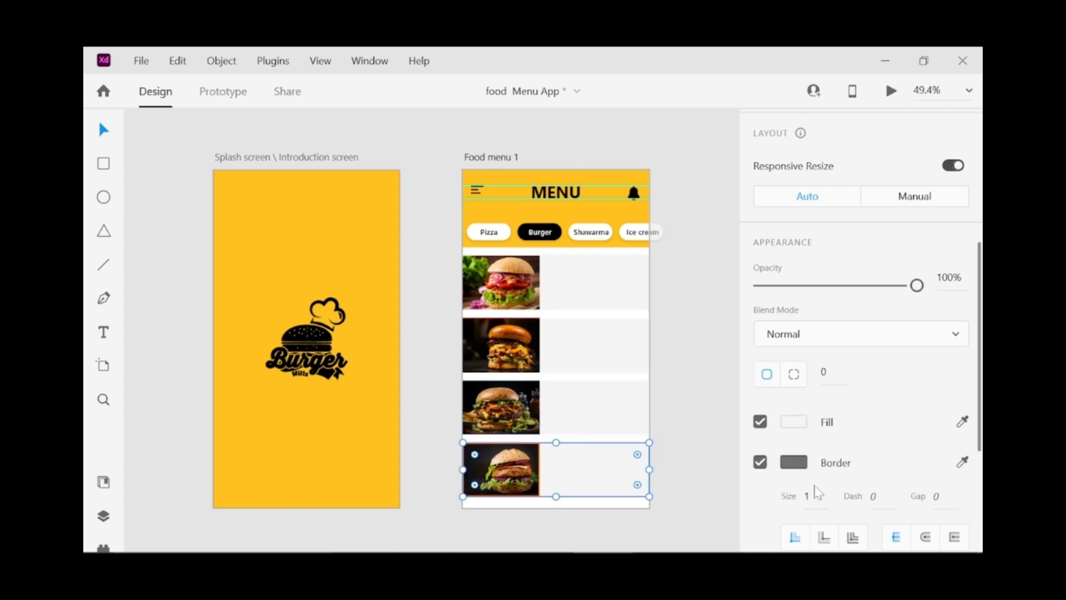
Step: Set the border colour of the bottom card's grey background rectangle to #FF6600
click(793, 464)
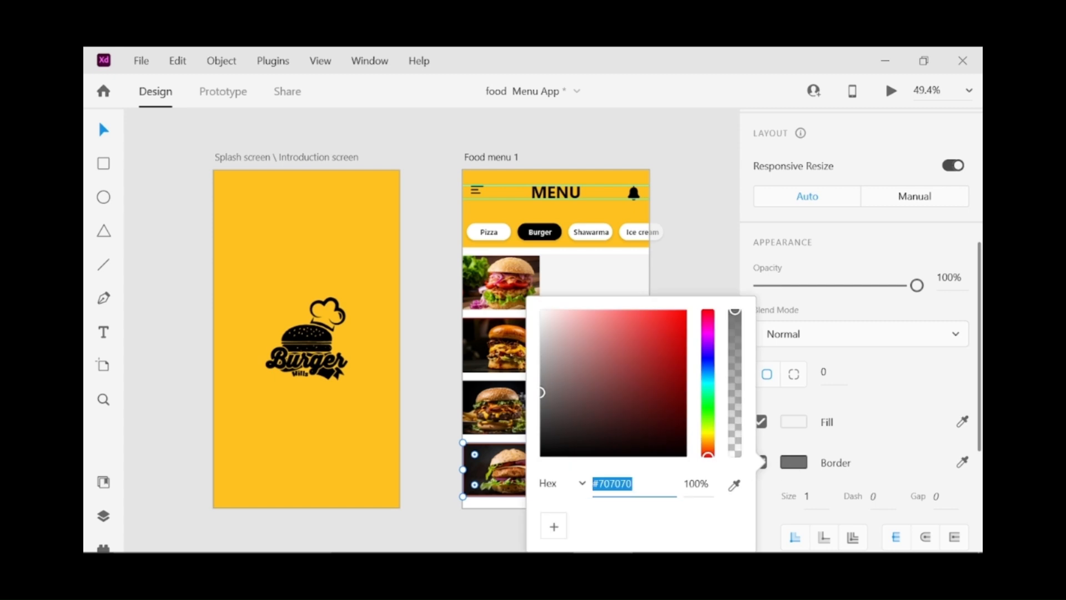
key(Right)
key(BackSpace)
key(BackSpace)
key(BackSpace)
key(BackSpace)
key(BackSpace)
key(BackSpace)
key(BackSpace)
text(ff6600)
key(Return)
key(Escape)
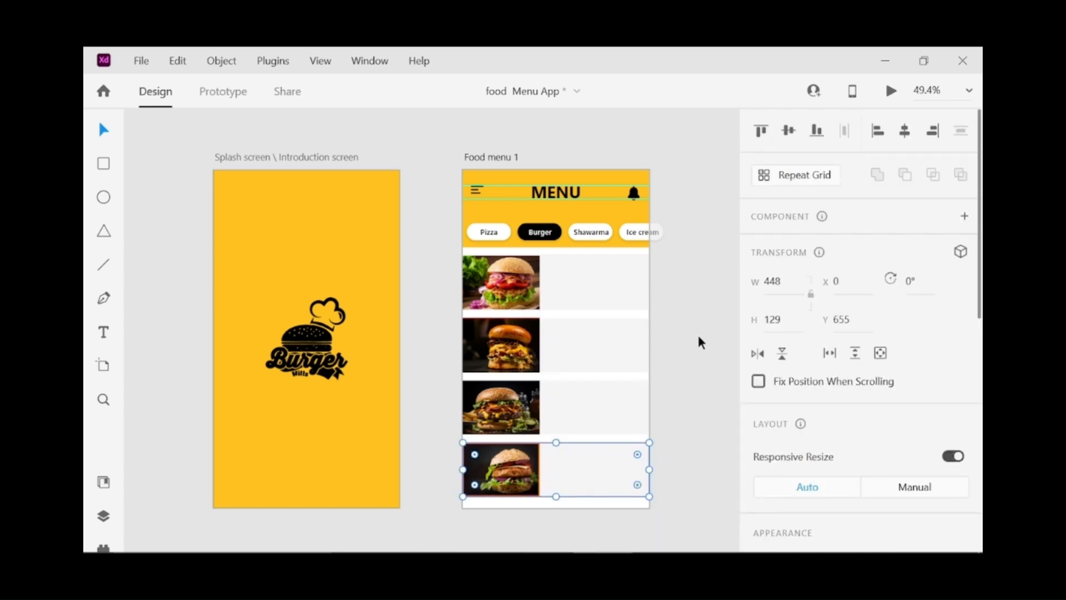
Step: Stretch the first burger image upward to a height of 132, and extend the second image's top edge over its card's red strip
key(ctrl+2)
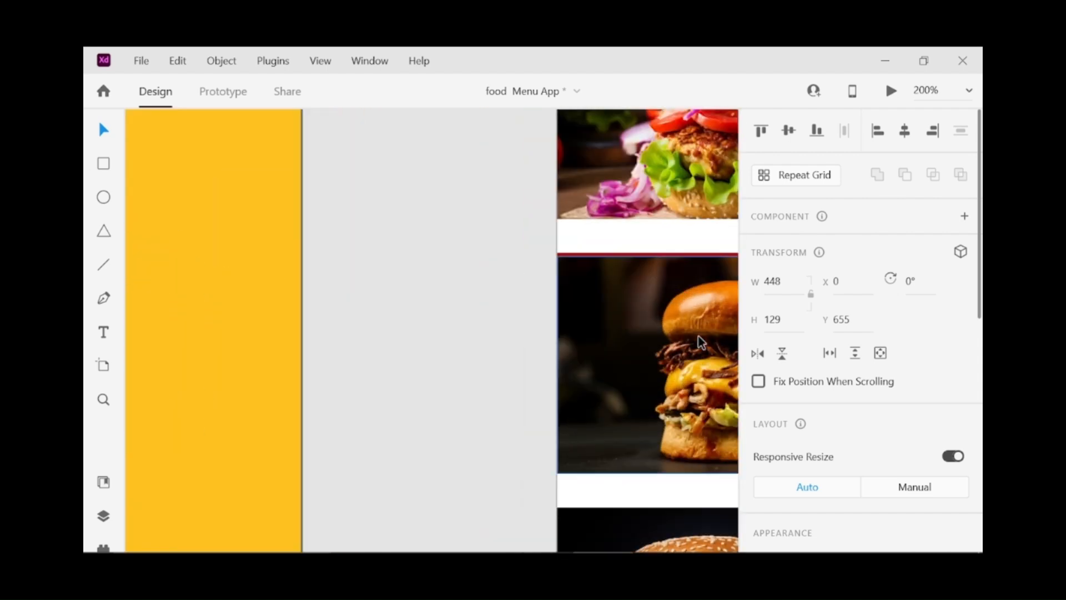
drag(618, 298, 271, 460)
drag(548, 262, 364, 343)
drag(529, 286, 653, 349)
click(313, 329)
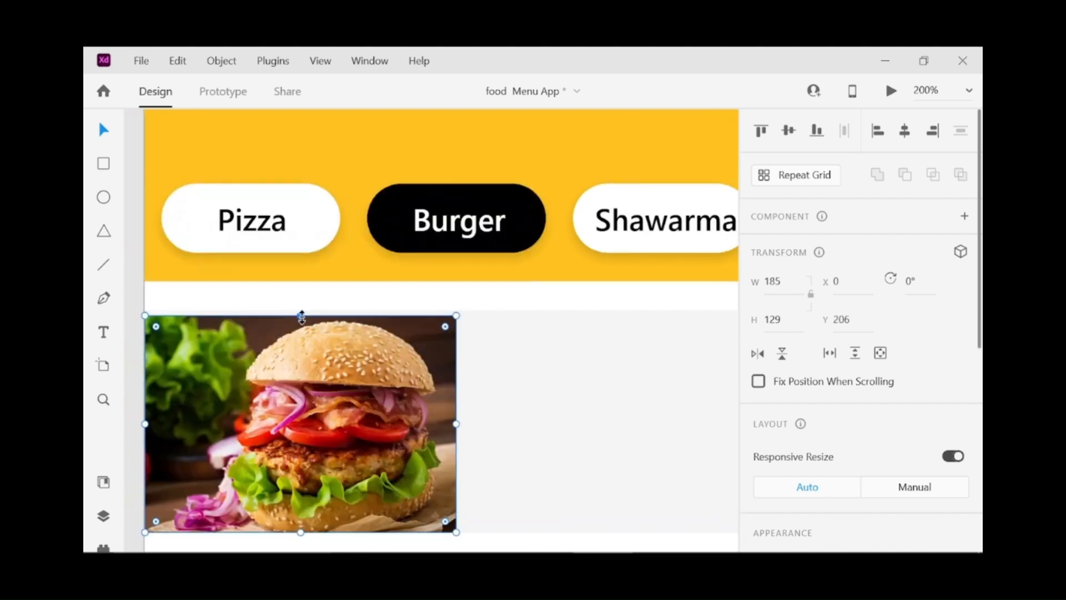
drag(302, 317, 304, 310)
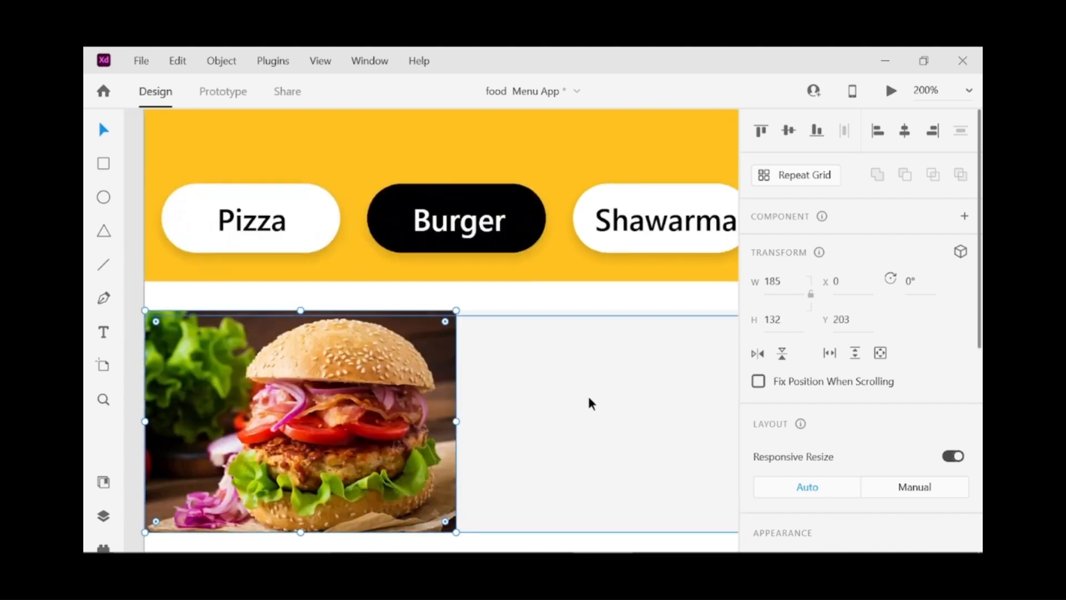
key(space)
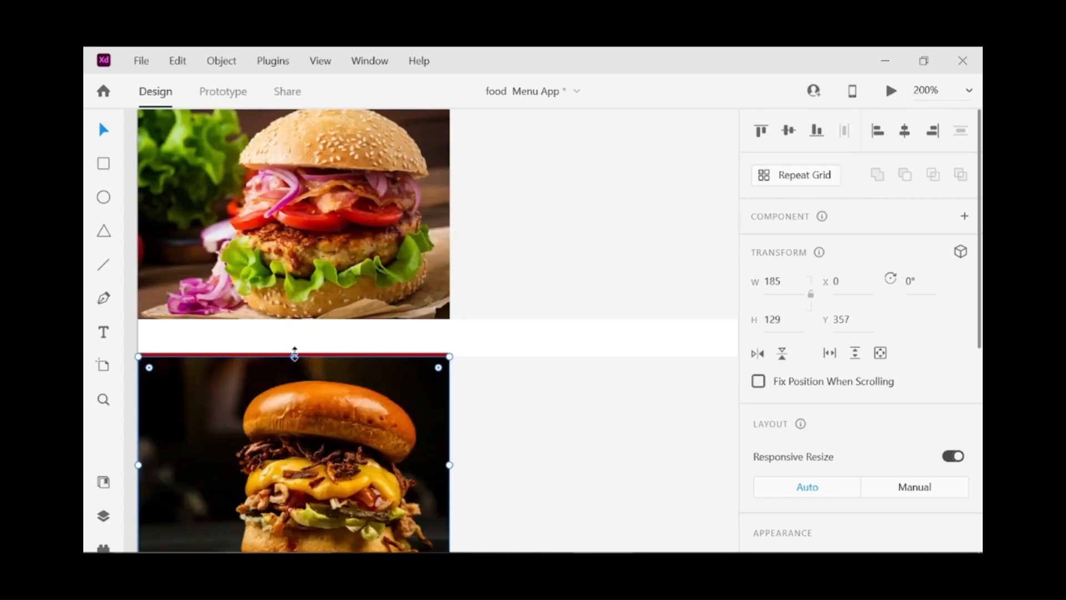
drag(294, 354, 295, 350)
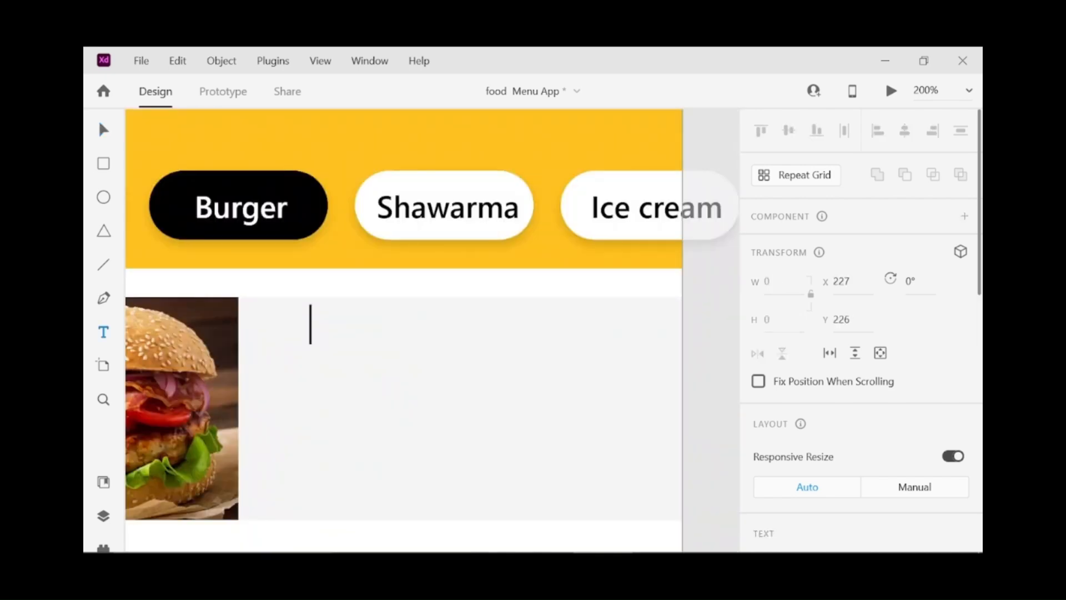
Step: Add the text "Vegetarian Burger" in the upper part of the first card's grey area
text(V)
text(ege)
key(BackSpace)
text(etarian )
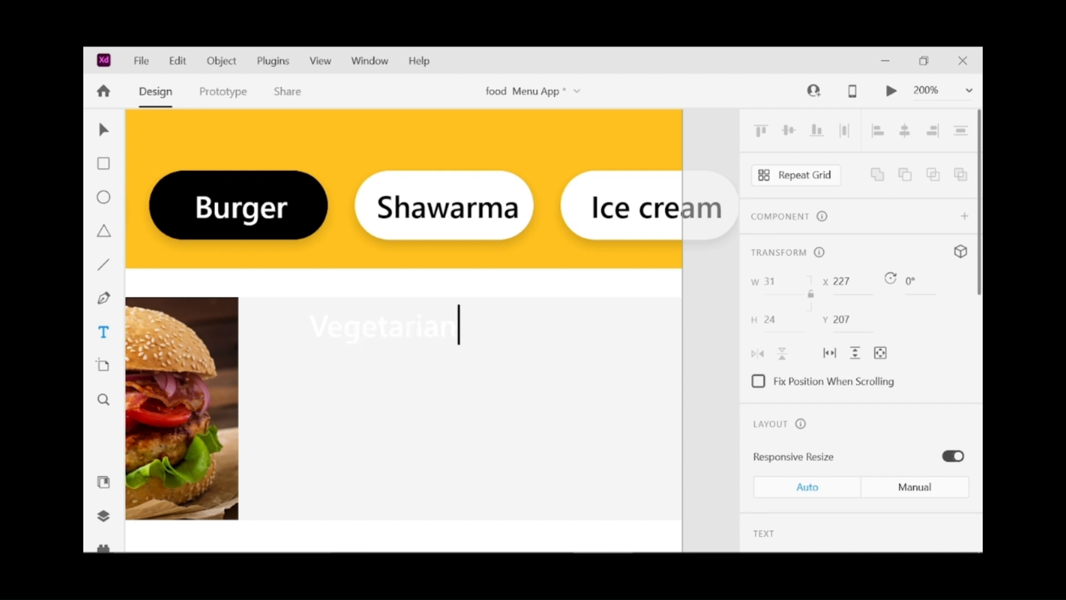
text(Burger)
click(103, 130)
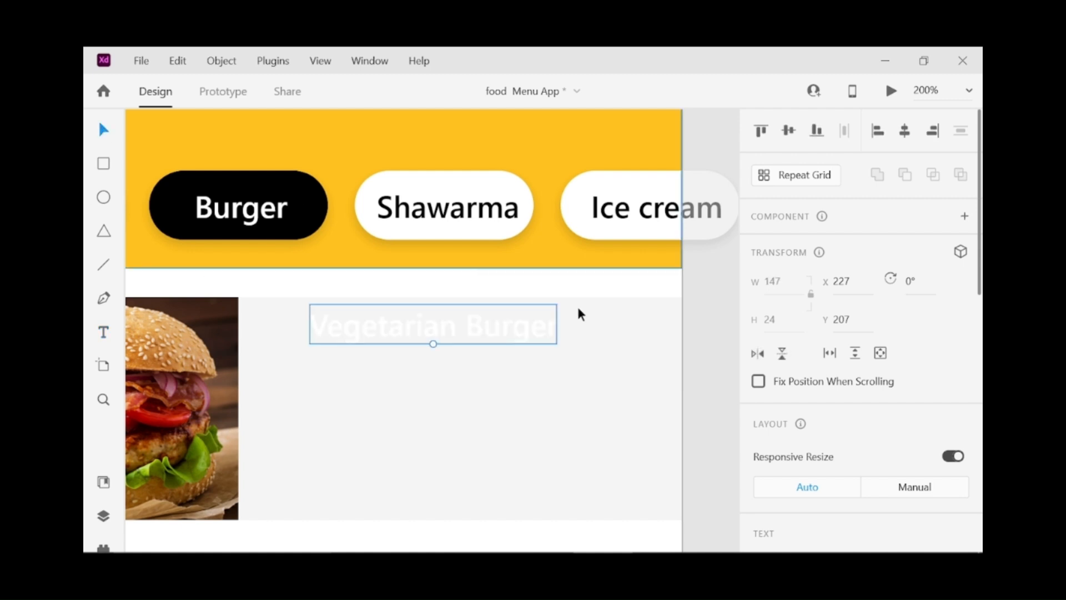
Step: Change the "Vegetarian Burger" text's fill colour to black
scroll(869, 420, down, 4)
scroll(869, 421, down, 7)
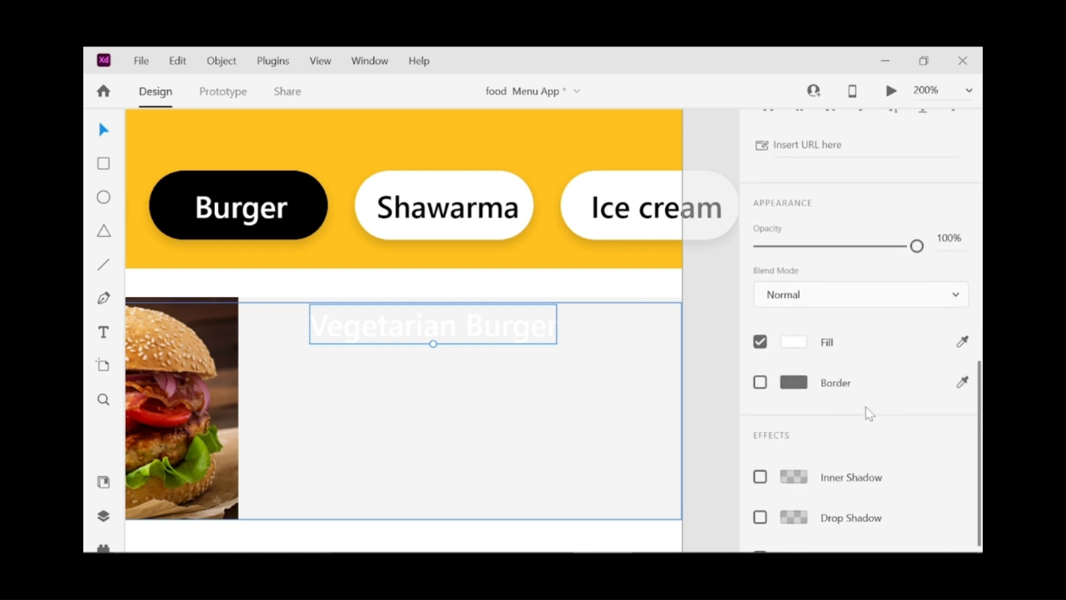
click(802, 341)
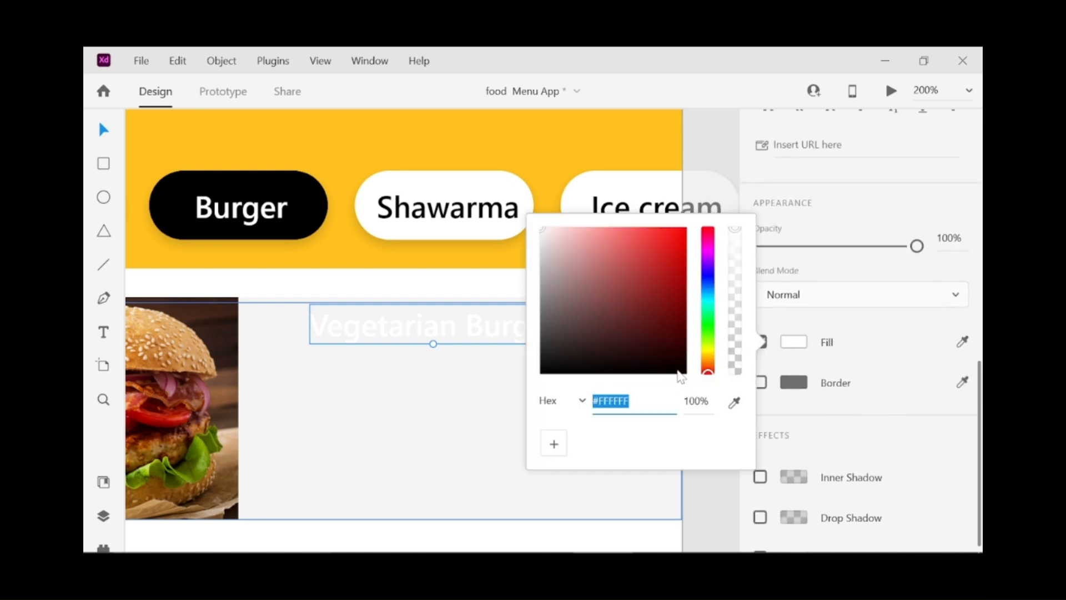
click(684, 373)
click(798, 341)
Step: Duplicate the "Vegetarian Burger" text below itself, change the copy to "35.5" and place it enlarged under the word Burger
drag(492, 333, 525, 369)
double_click(525, 369)
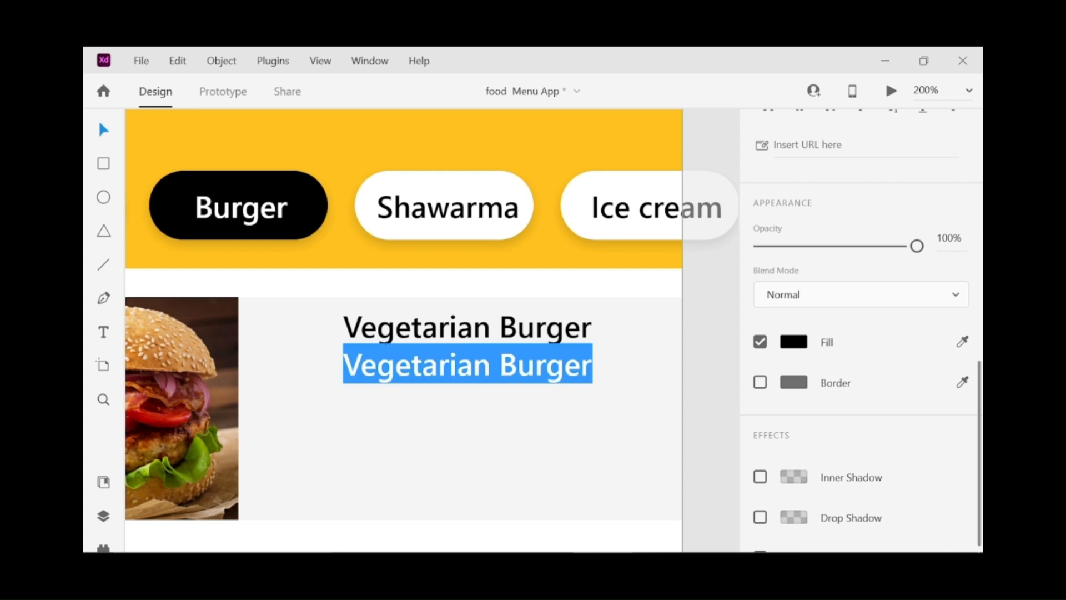
key(BackSpace)
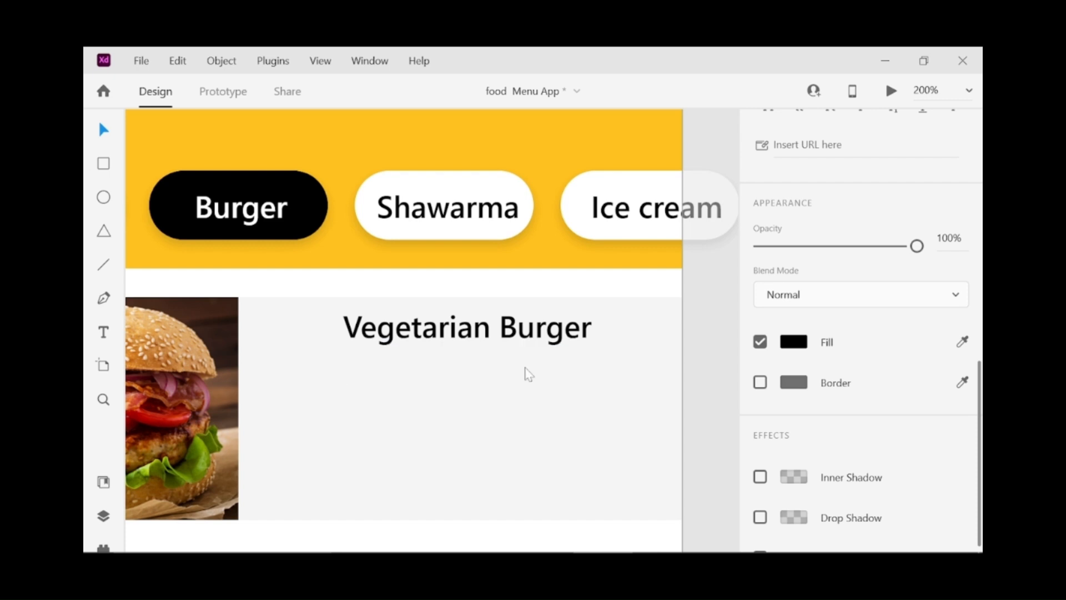
text(35.5)
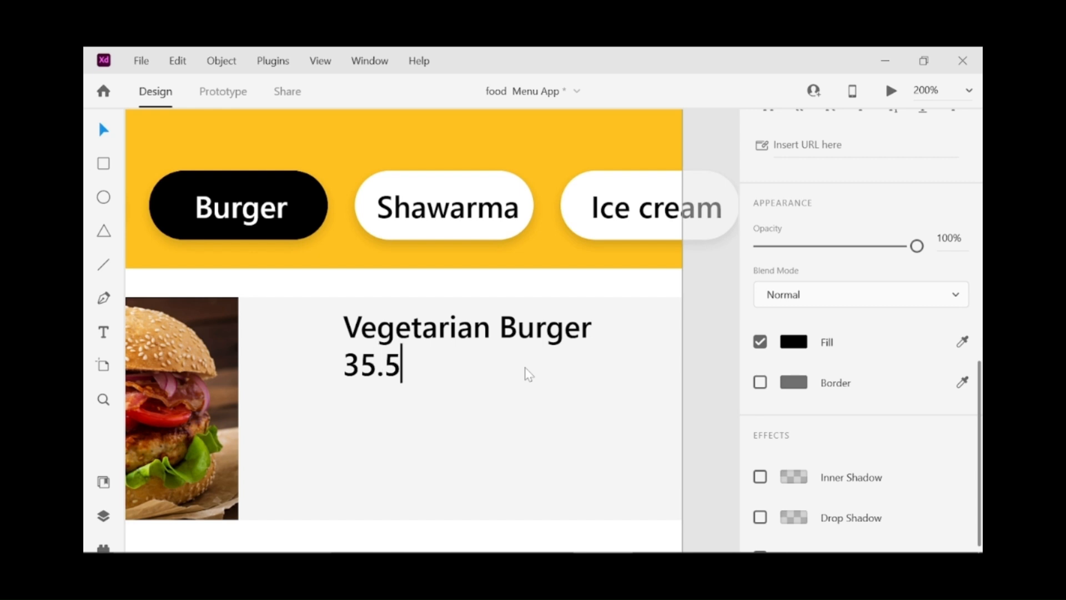
key(Escape)
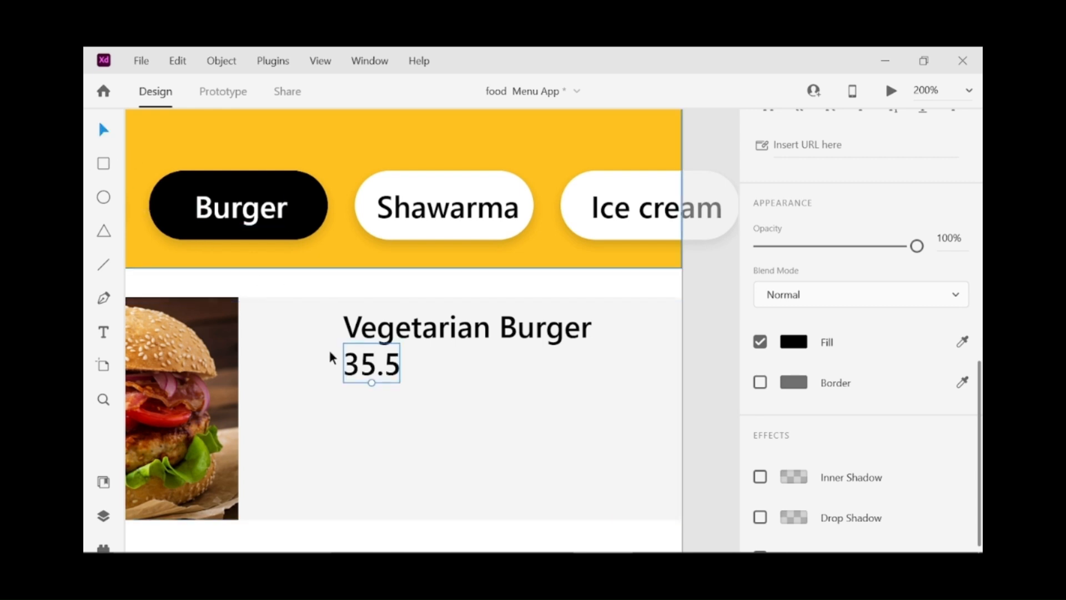
drag(369, 365, 524, 376)
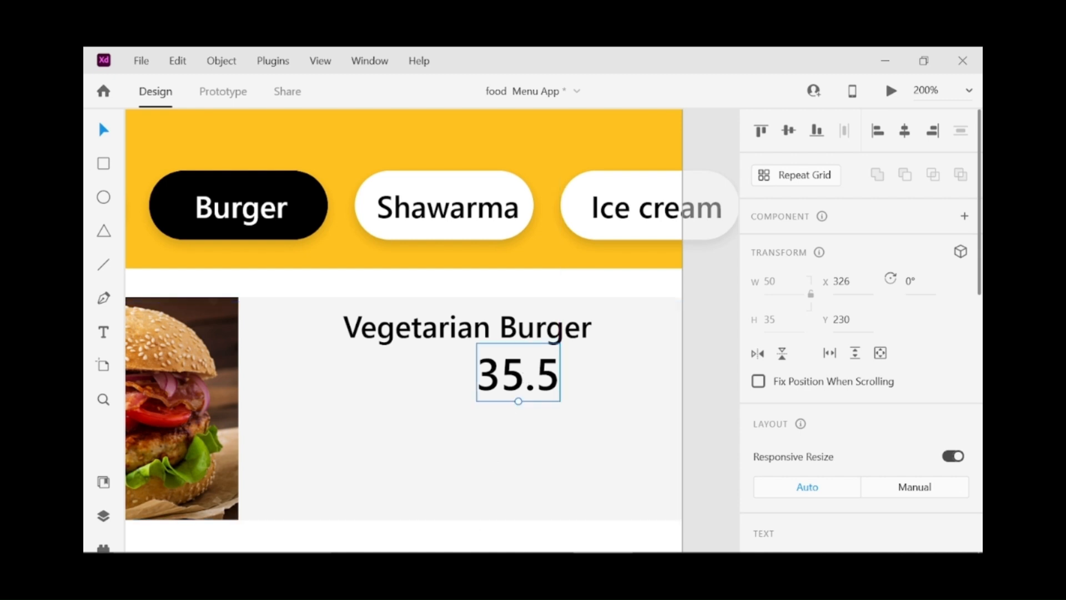
Step: Bring the cedi symbol R.png from the resources1 folder onto the Food menu 1 artboard over the first card
click(425, 542)
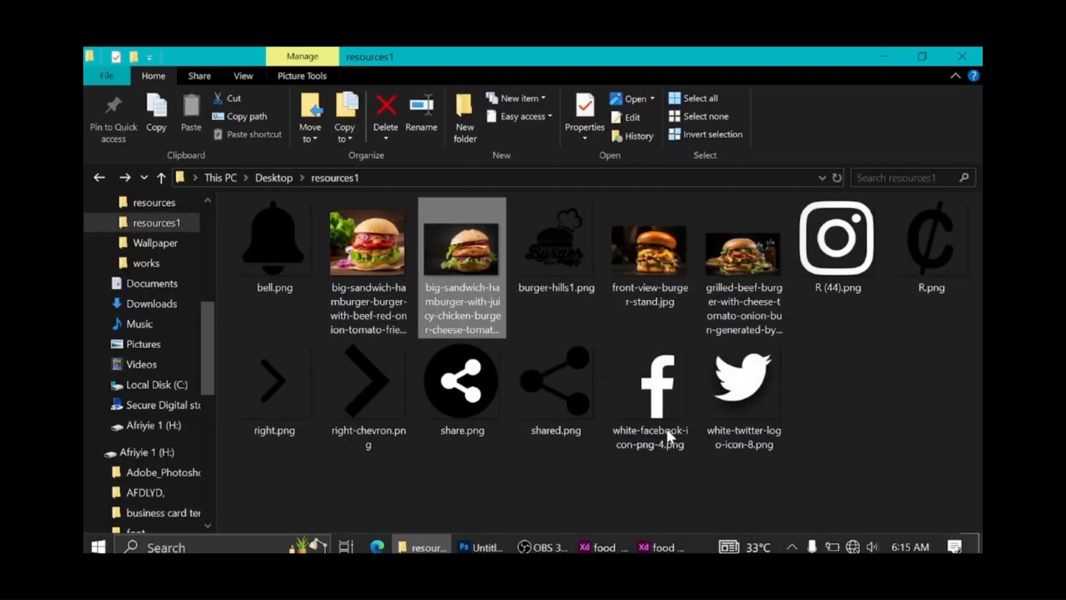
click(933, 241)
drag(933, 241, 712, 415)
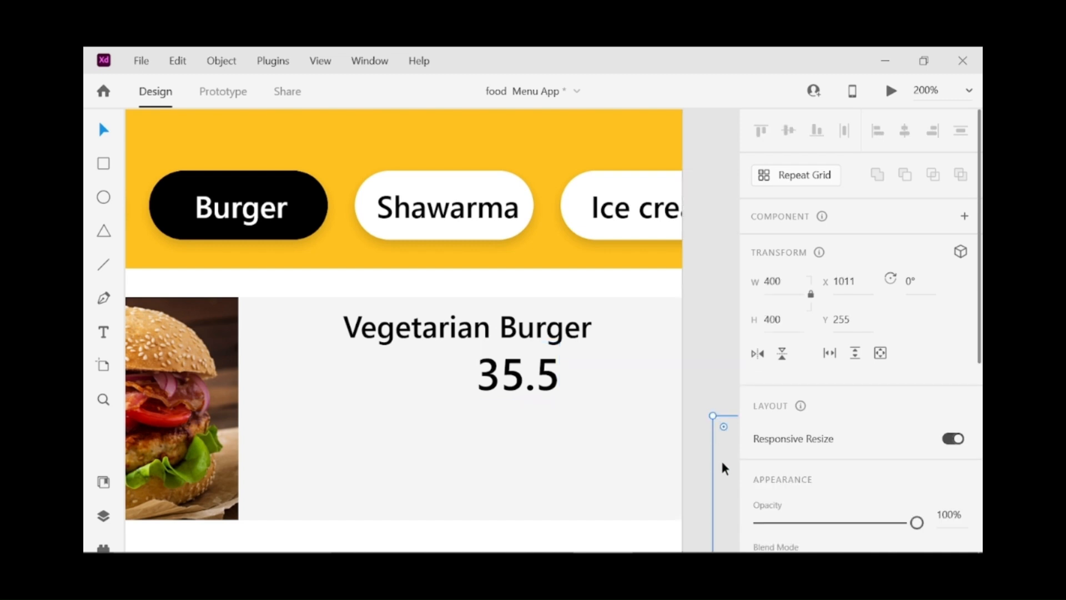
drag(334, 311, 329, 302)
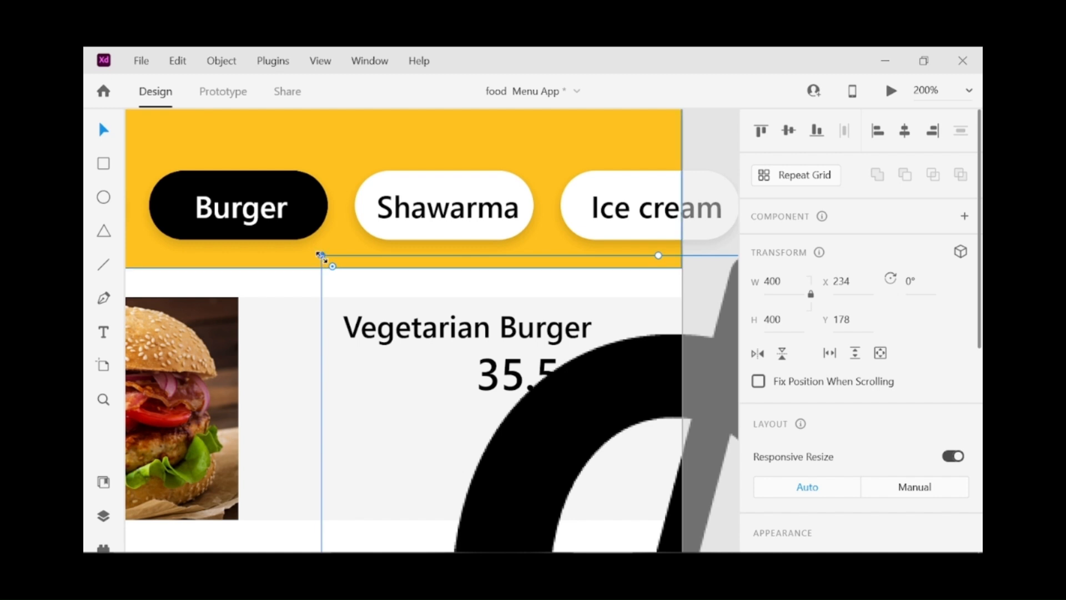
Step: Scale the cedi symbol down to 23 by 23 and position it directly in front of 35.5
drag(322, 255, 487, 417)
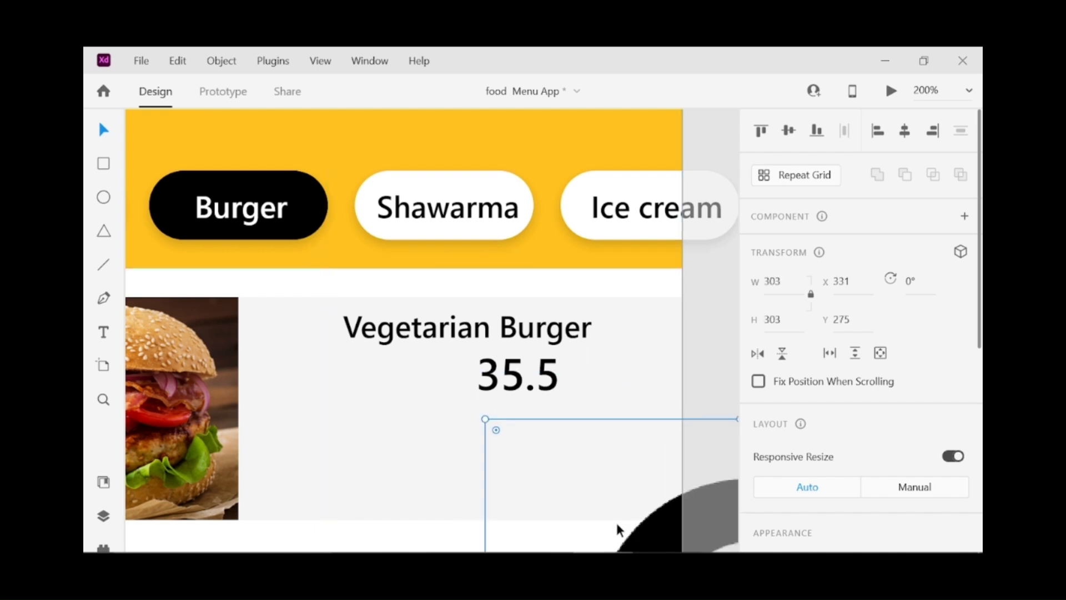
drag(639, 508, 354, 250)
drag(200, 158, 470, 388)
drag(388, 313, 386, 308)
drag(254, 258, 470, 400)
key(Right)
key(Right)
key(Right)
key(Right)
key(Down)
key(Down)
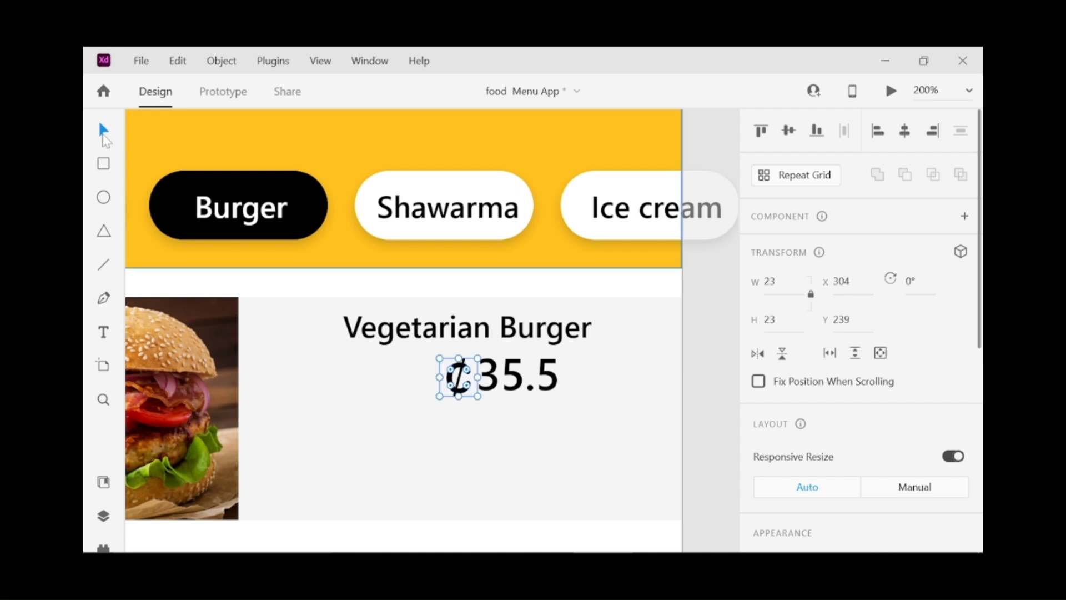
Step: Shift the cedi symbol and 35.5 together leftward and slightly up so the price sits centred under the "Vegetarian Burger" title
shift+click(514, 383)
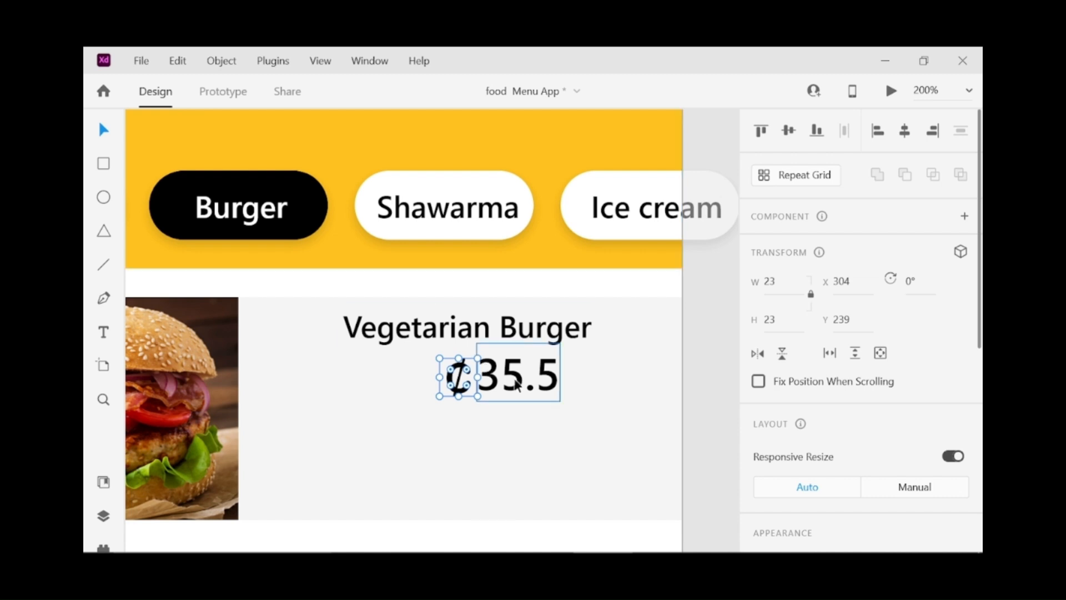
key(Left)
key(Left)
key(Left)
key(Left)
key(Left)
key(Left)
key(Left)
key(Left)
key(Left)
key(Left)
key(Left)
key(Left)
key(Left)
key(Left)
key(Left)
key(Left)
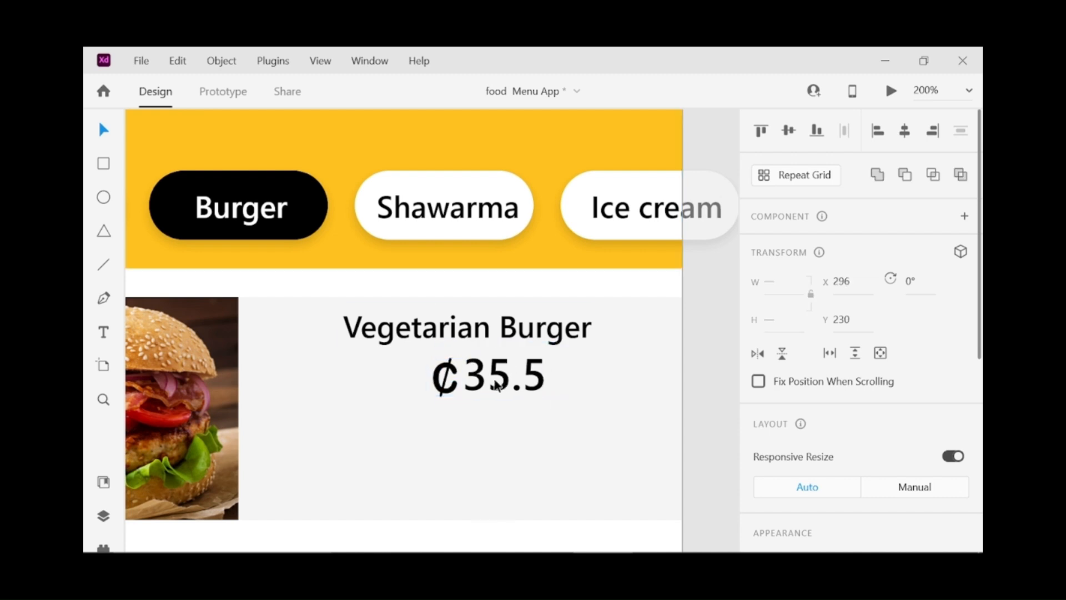
key(Up)
Step: Move the "Vegetarian Burger" title and its price together down the first card to Y 221
shift+click(503, 336)
drag(488, 362, 487, 394)
scroll(487, 393, down, 2)
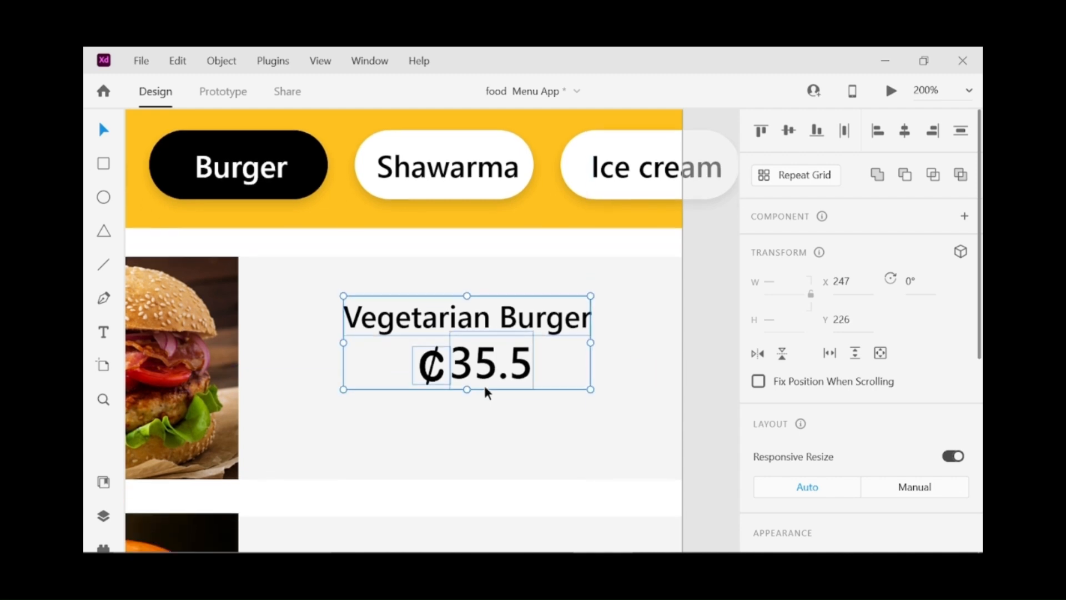
mouse_move(491, 350)
mouse_down()
mouse_move(492, 332)
mouse_move(492, 343)
mouse_up()
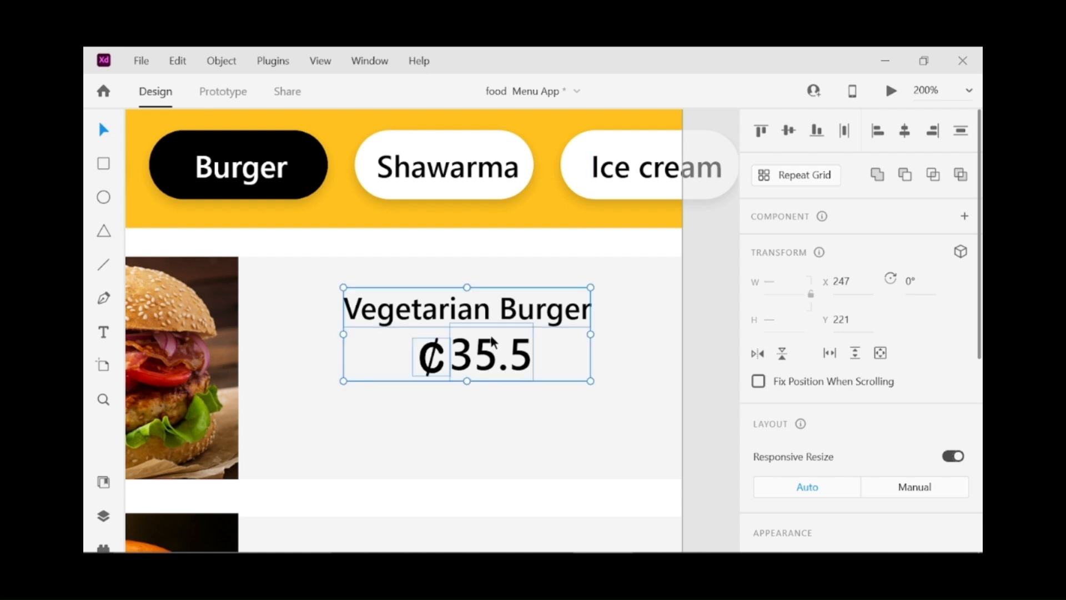
Step: Draw a borderless rounded button shape of 107 by 30 with corner radius 15 below the first card's price
click(103, 164)
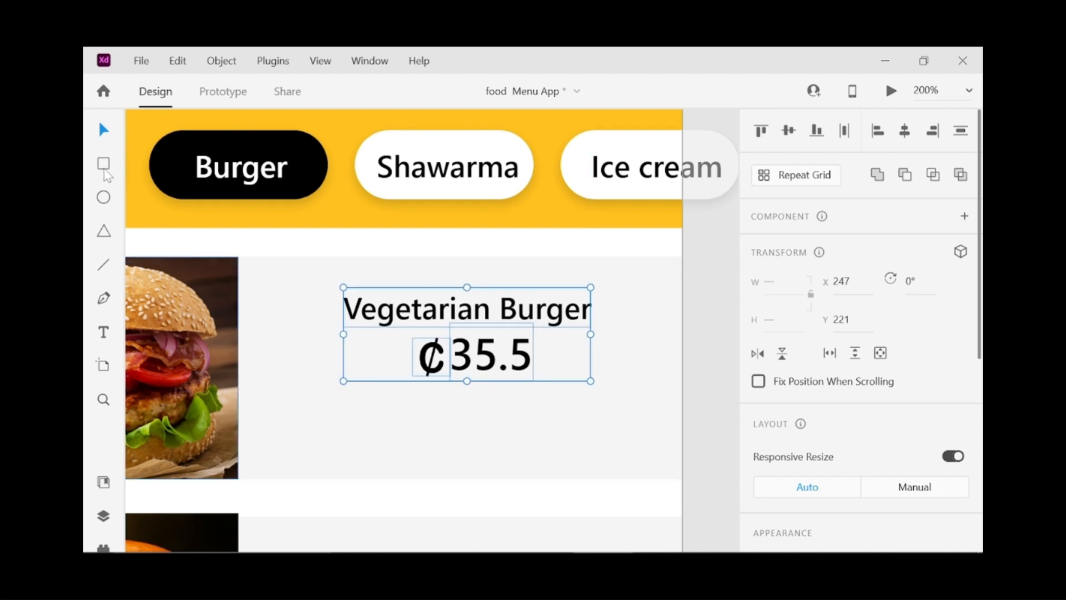
mouse_move(373, 409)
mouse_down()
mouse_move(561, 424)
mouse_move(553, 458)
mouse_move(498, 429)
mouse_up()
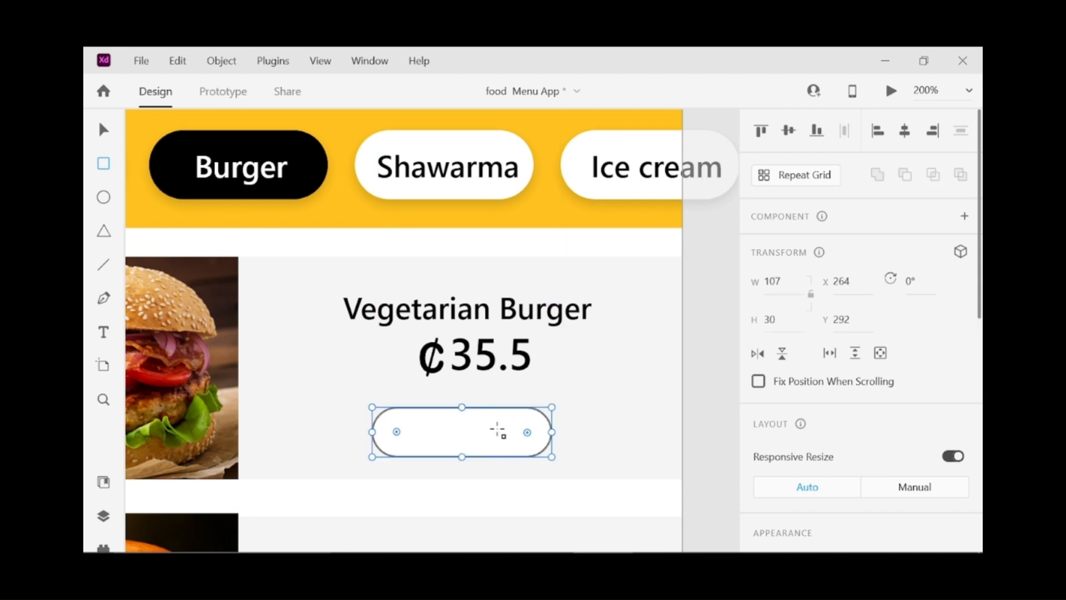
scroll(822, 438, down, 6)
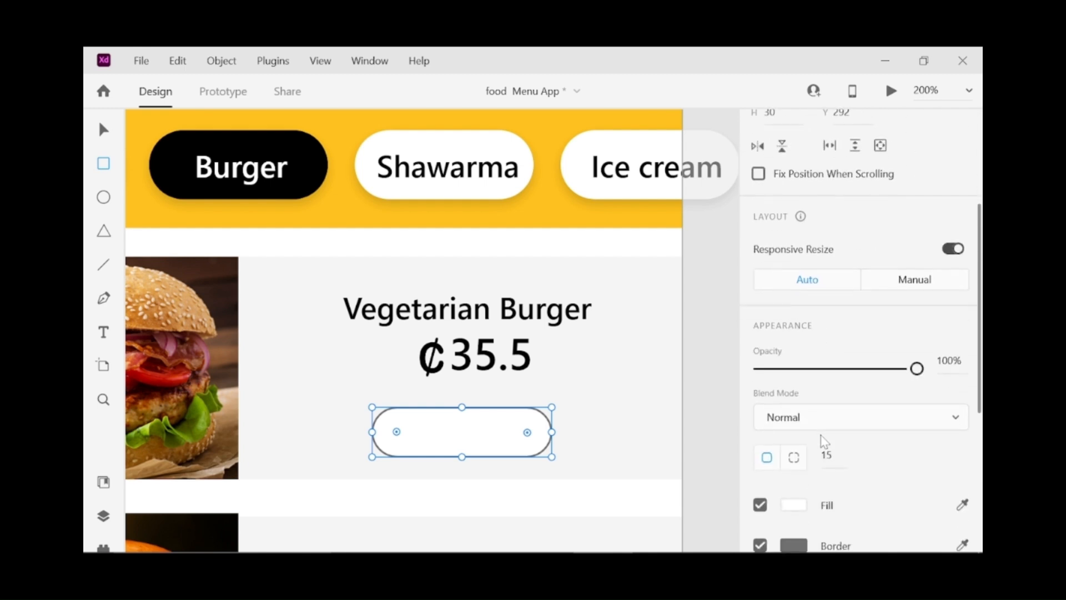
click(761, 338)
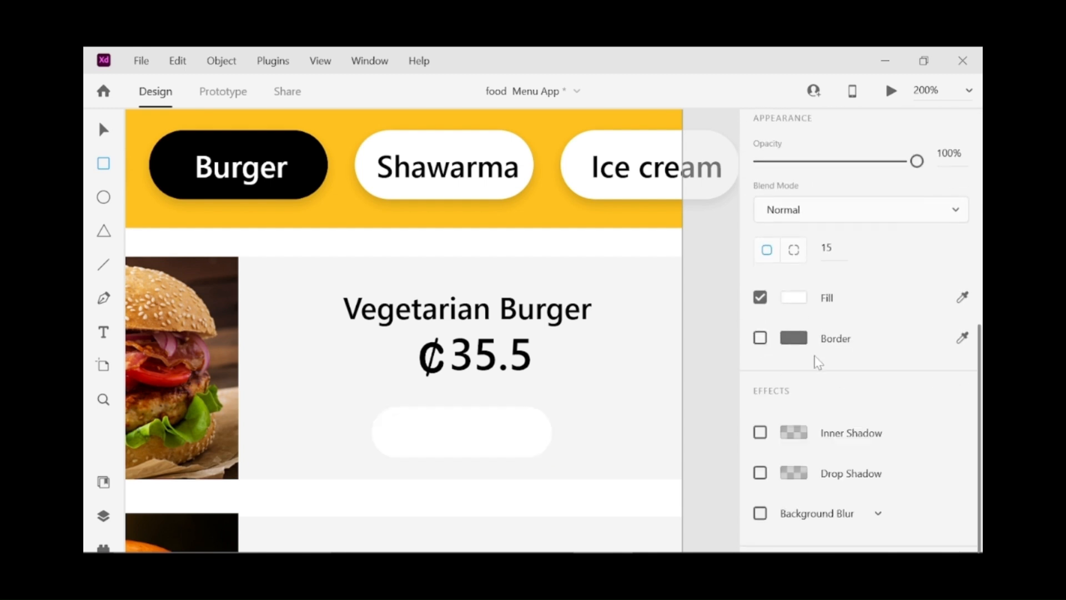
Step: Fill the rounded button shape below the price with #FF6600
scroll(811, 389, up, 3)
click(795, 436)
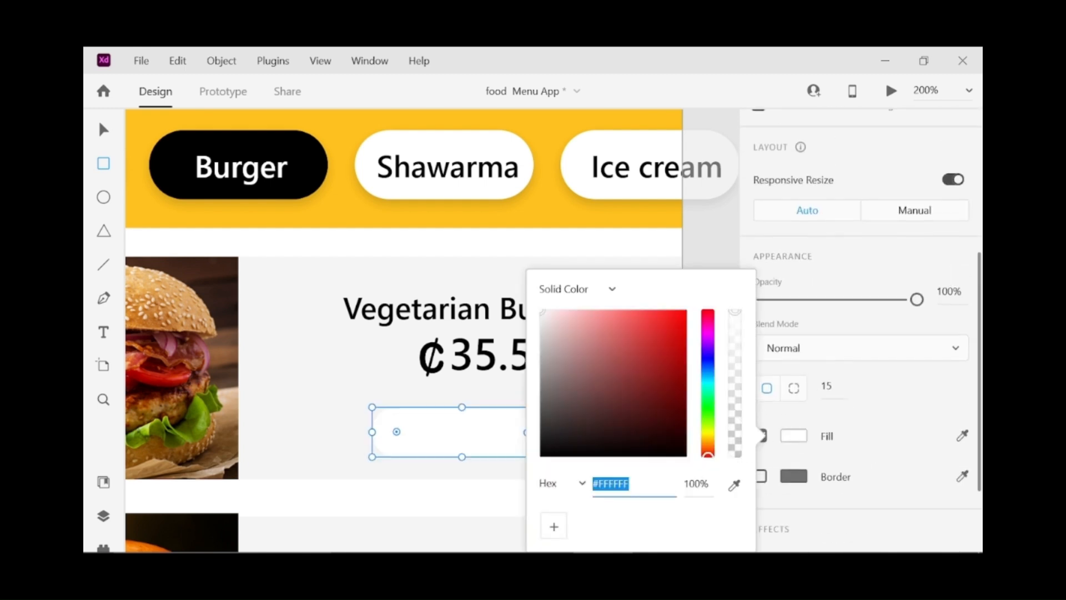
click(629, 483)
key(BackSpace)
key(BackSpace)
key(BackSpace)
key(BackSpace)
key(BackSpace)
key(BackSpace)
key(BackSpace)
text(ff6600)
key(Return)
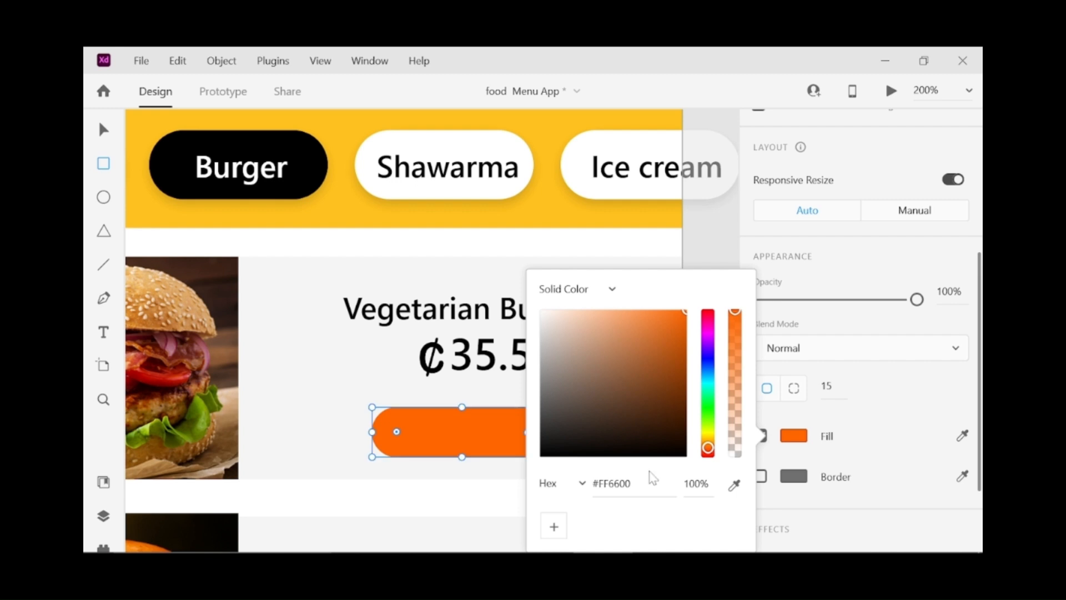
click(790, 438)
Step: Duplicate the first card's 35.5 price just below itself and change the copy's text to "Add"
click(105, 131)
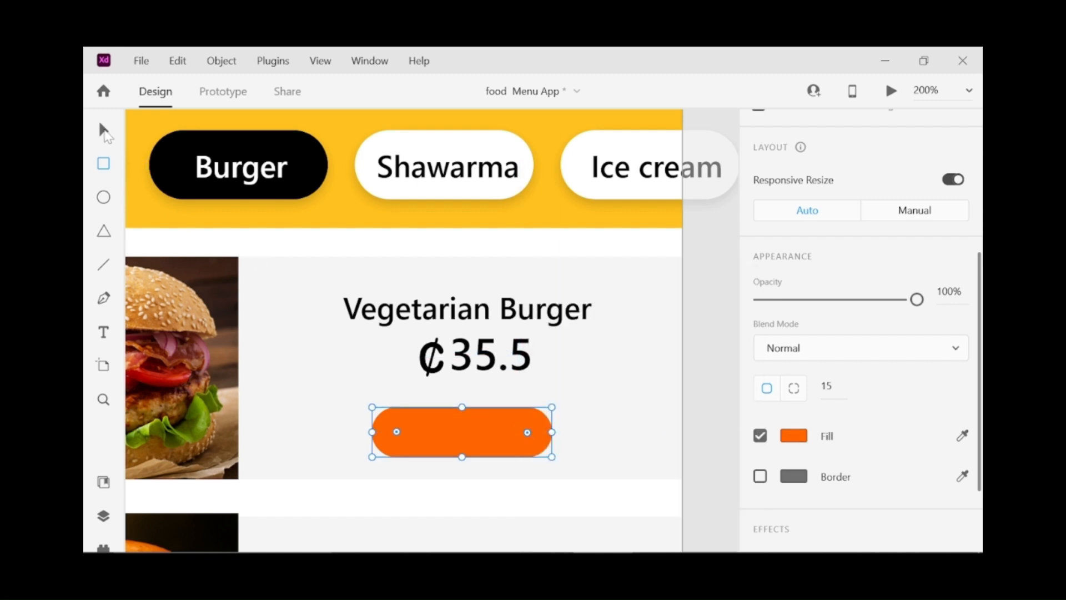
click(481, 361)
drag(482, 362, 486, 396)
double_click(486, 396)
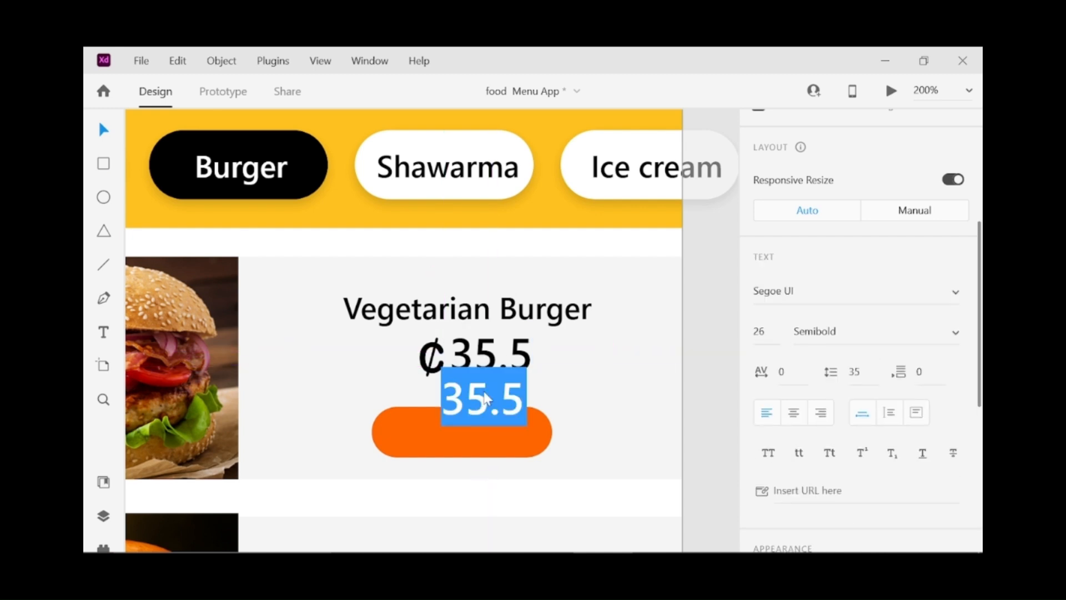
key(BackSpace)
text(a)
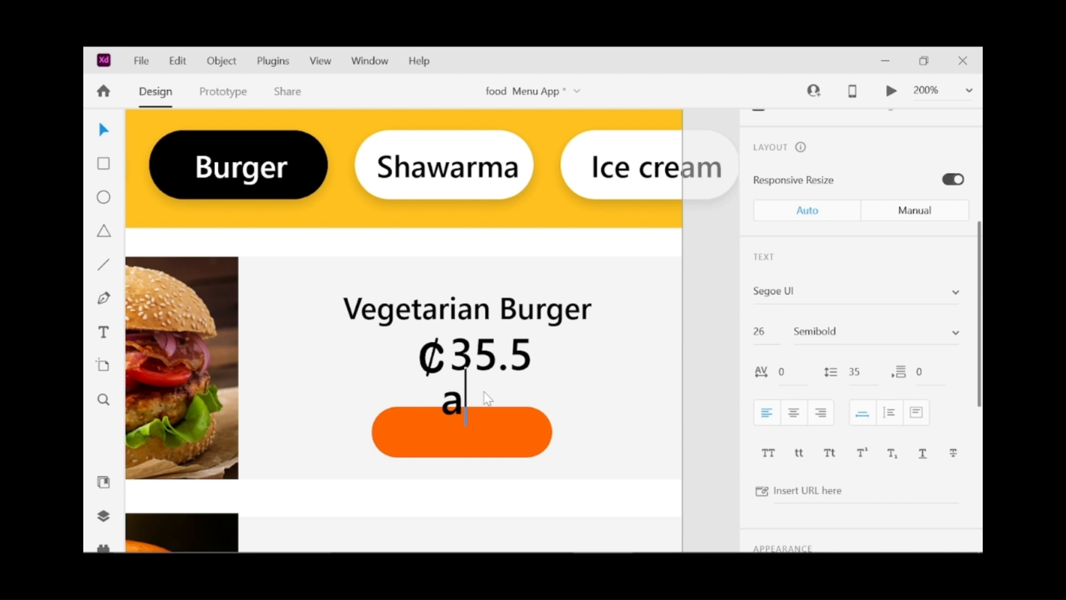
key(BackSpace)
text(Add)
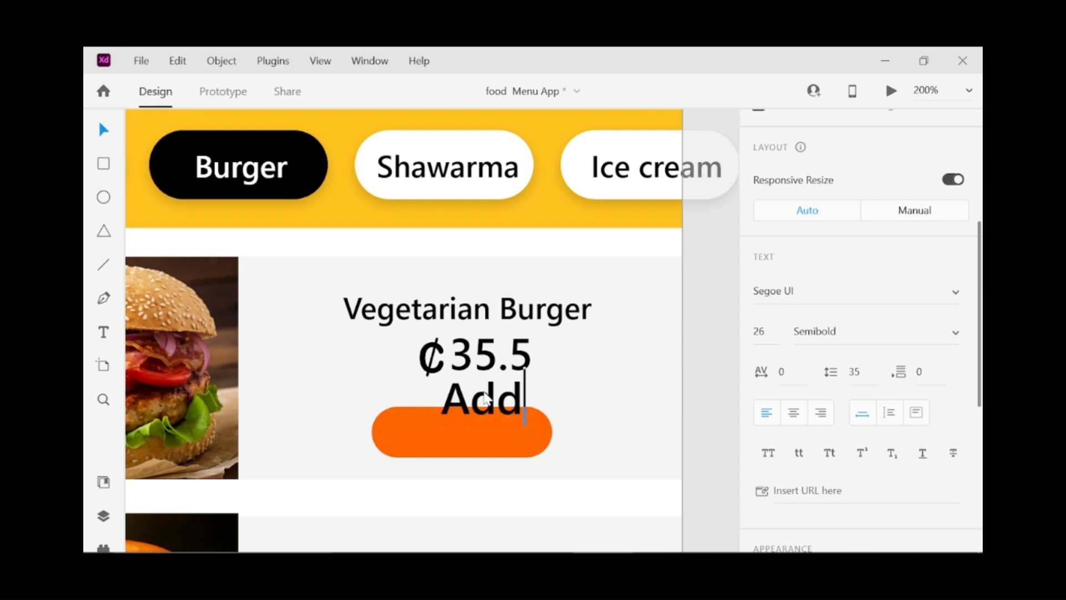
key(Escape)
Step: Bring the "Add" text in front of the orange button and place it, reduced in size, on the button at X 311, Y 296
right_click(483, 423)
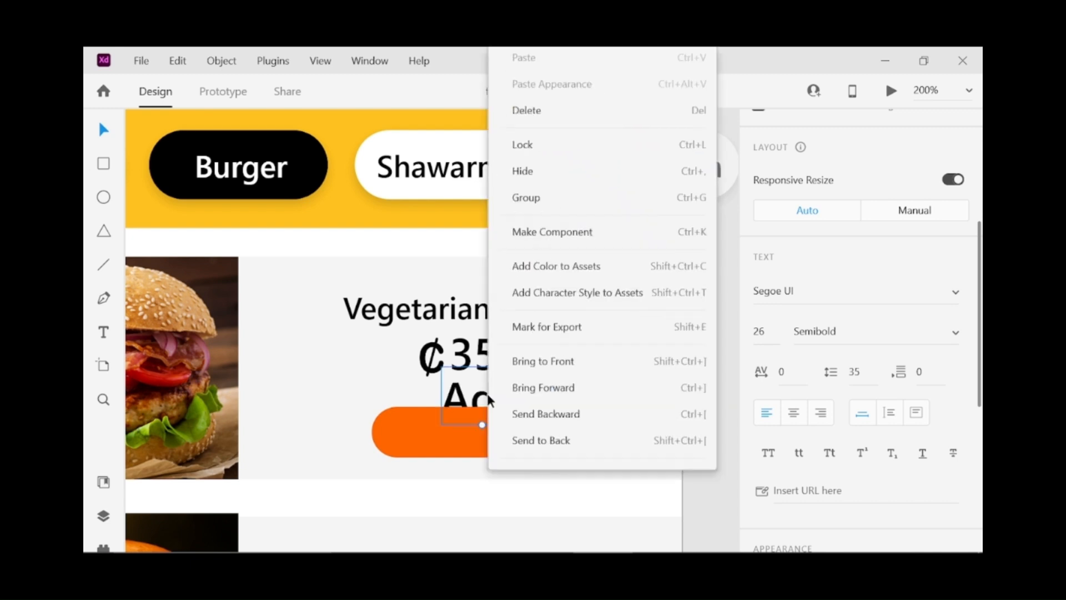
click(556, 443)
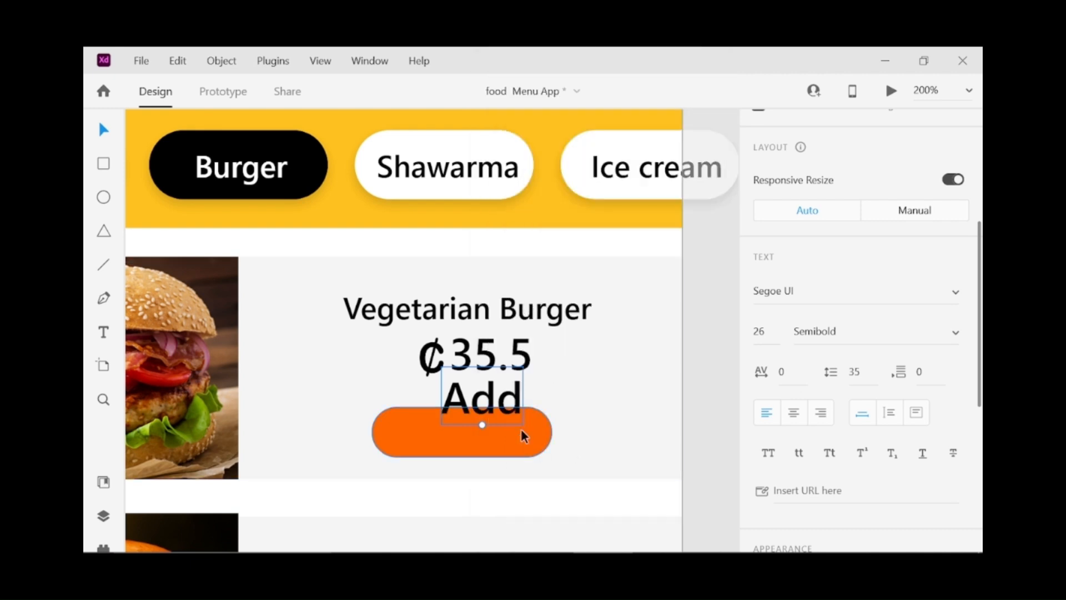
drag(484, 424, 462, 437)
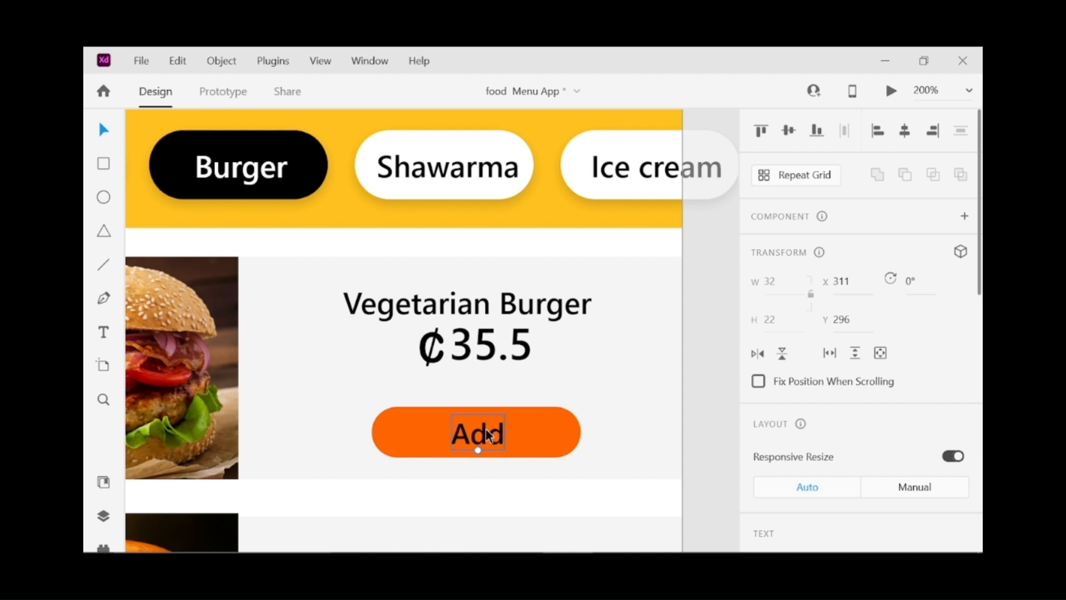
Step: Fill the "Add" text on the orange button with white
scroll(860, 376, down, 10)
scroll(860, 376, down, 2)
click(792, 283)
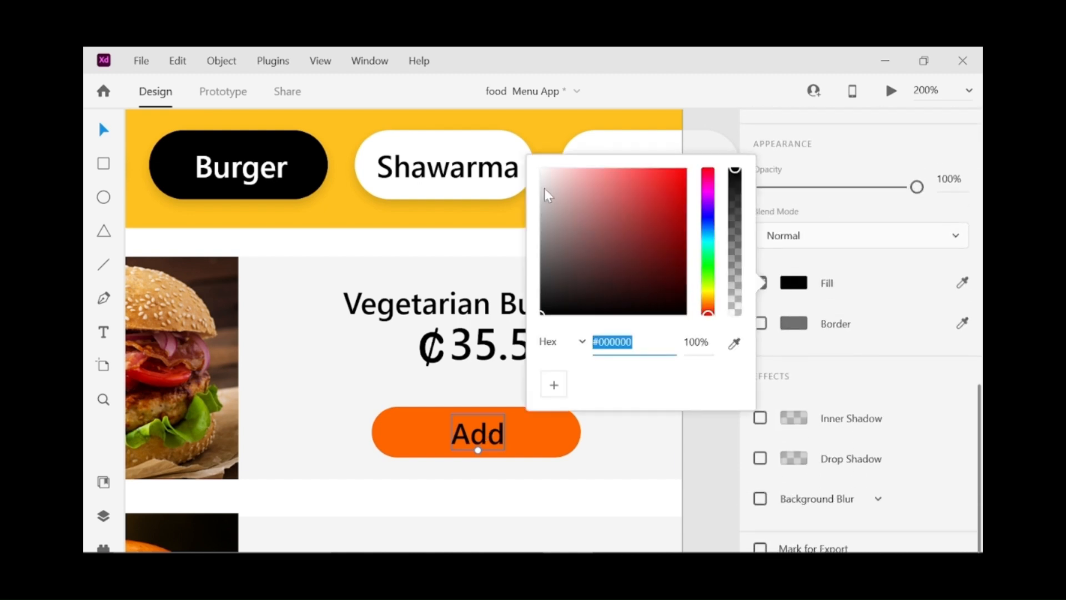
drag(545, 188, 541, 167)
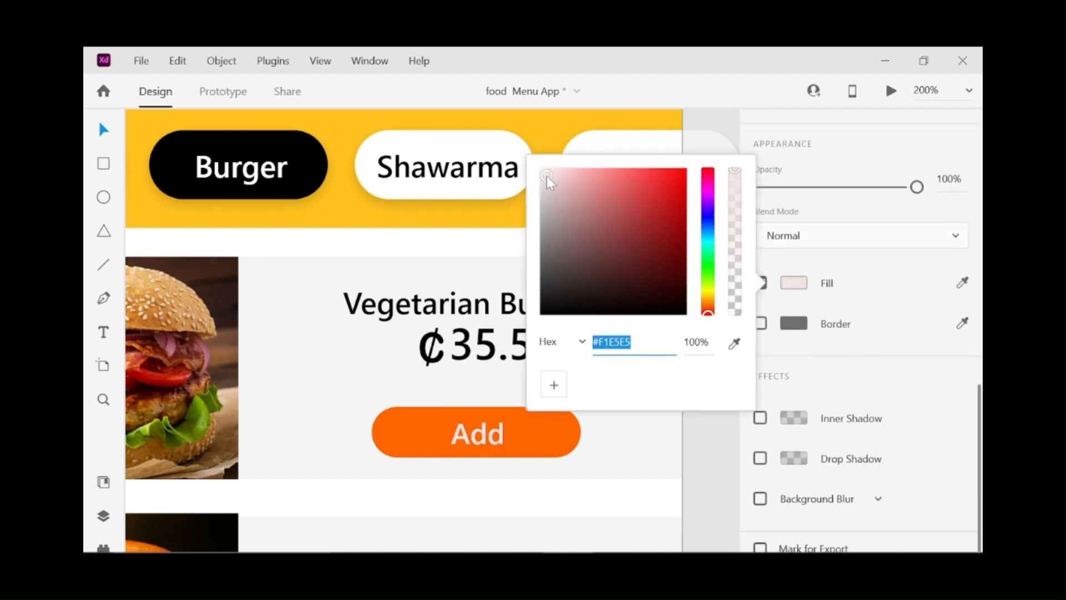
click(798, 281)
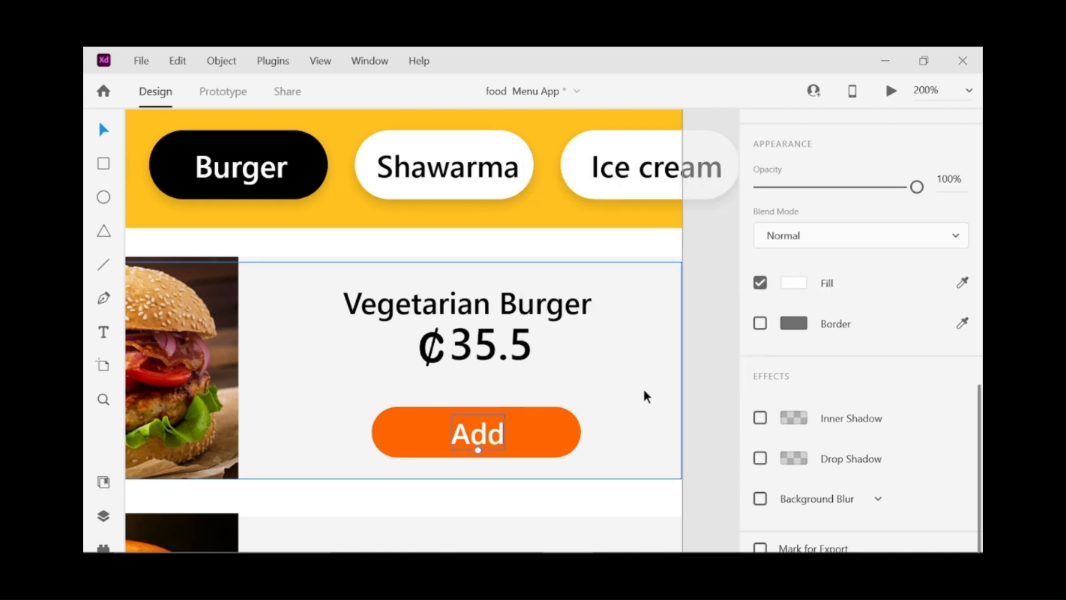
Step: Copy the first card's "Vegetarian Burger" title, 35.5 price and "Add" button together onto the second card
scroll(618, 437, down, 10)
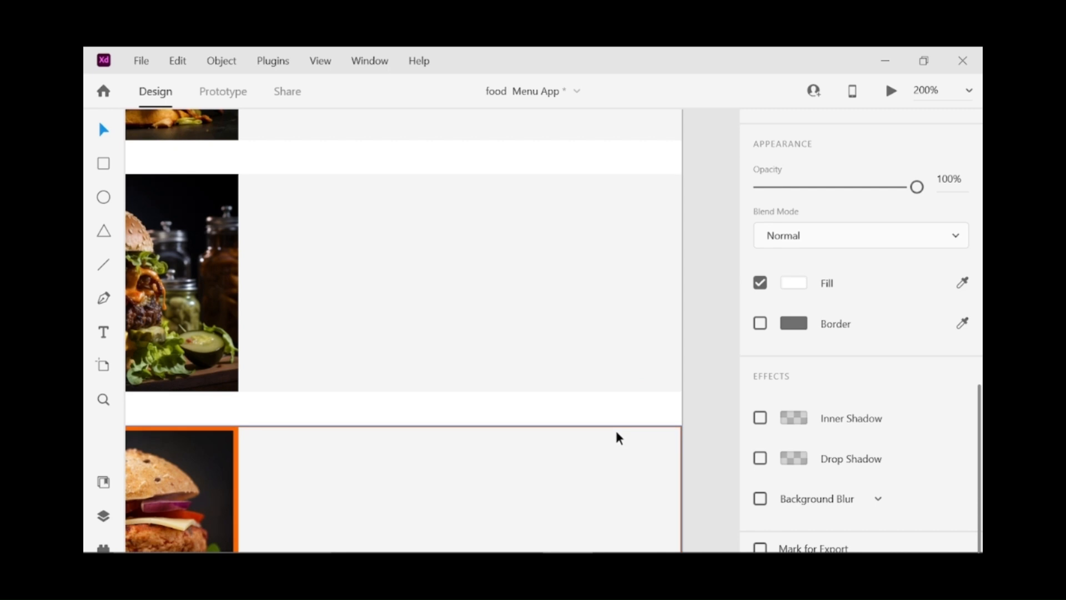
scroll(618, 437, up, 10)
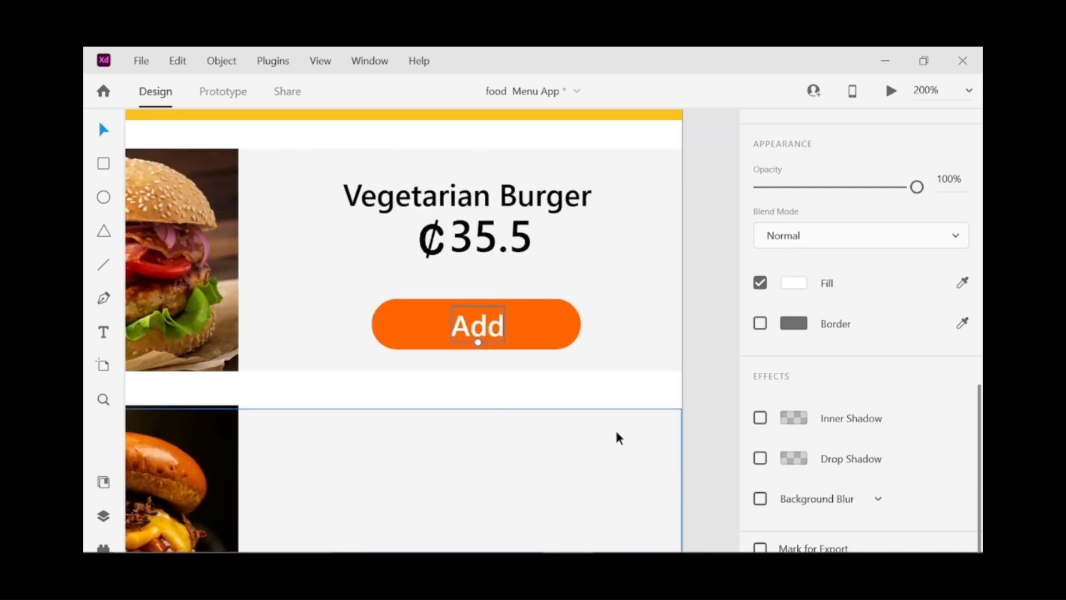
scroll(619, 438, down, 5)
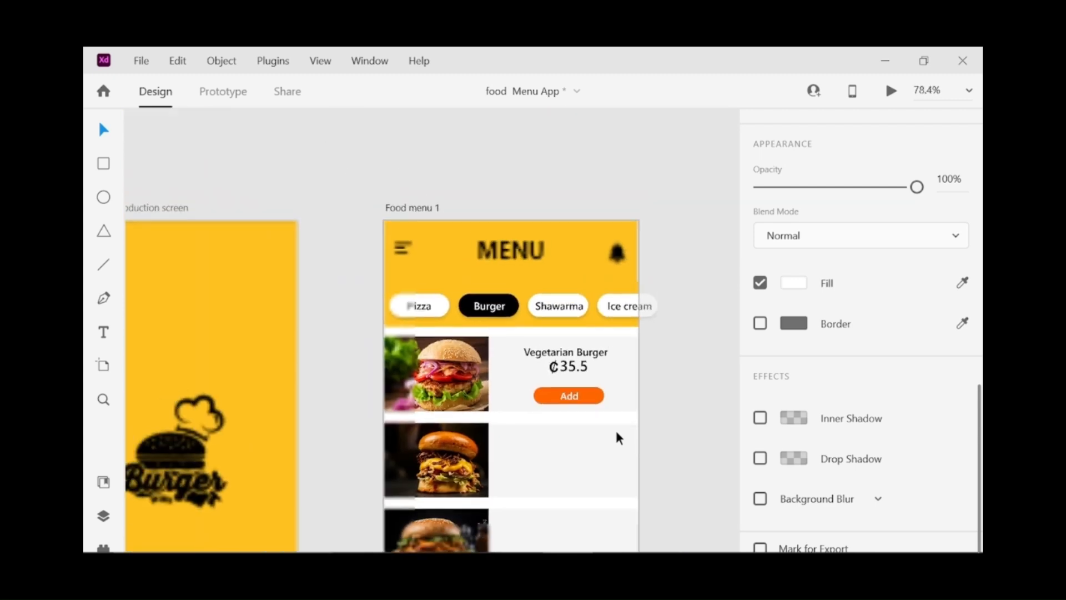
scroll(615, 428, down, 4)
scroll(615, 428, up, 4)
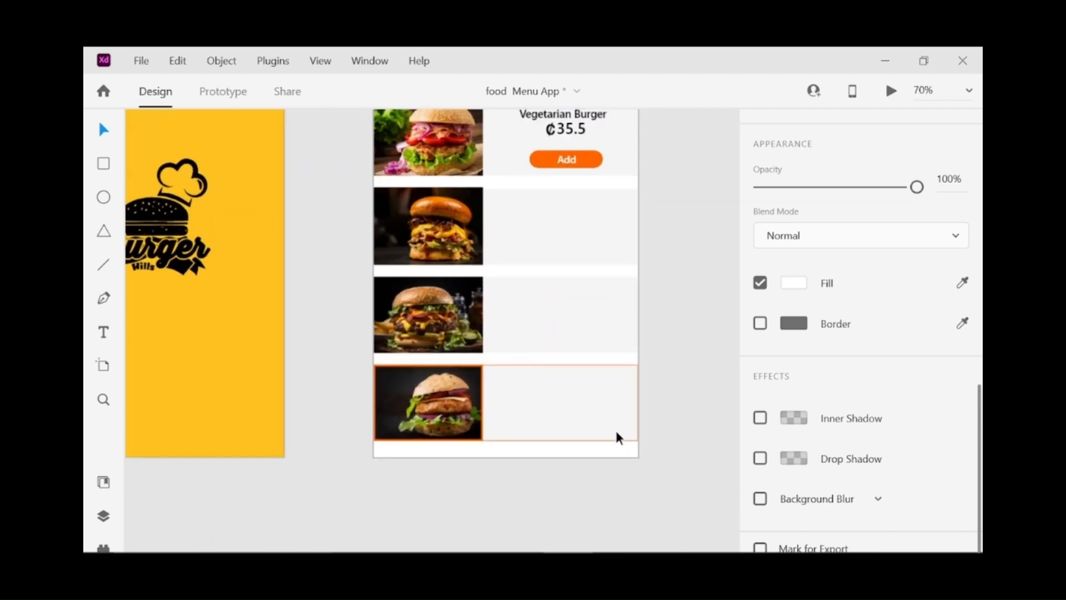
scroll(617, 436, up, 3)
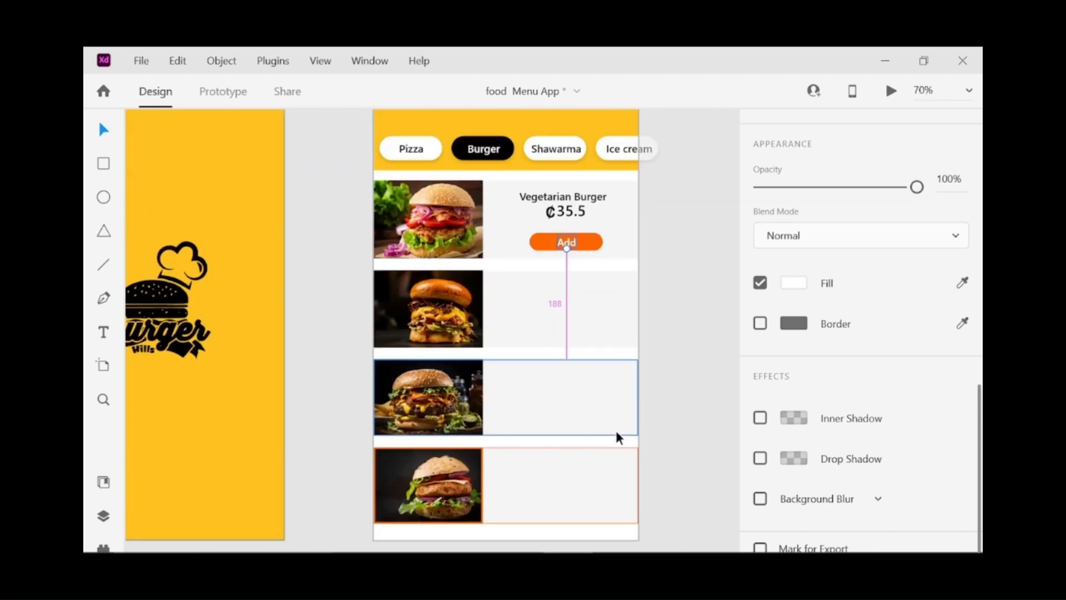
click(581, 201)
shift+click(581, 209)
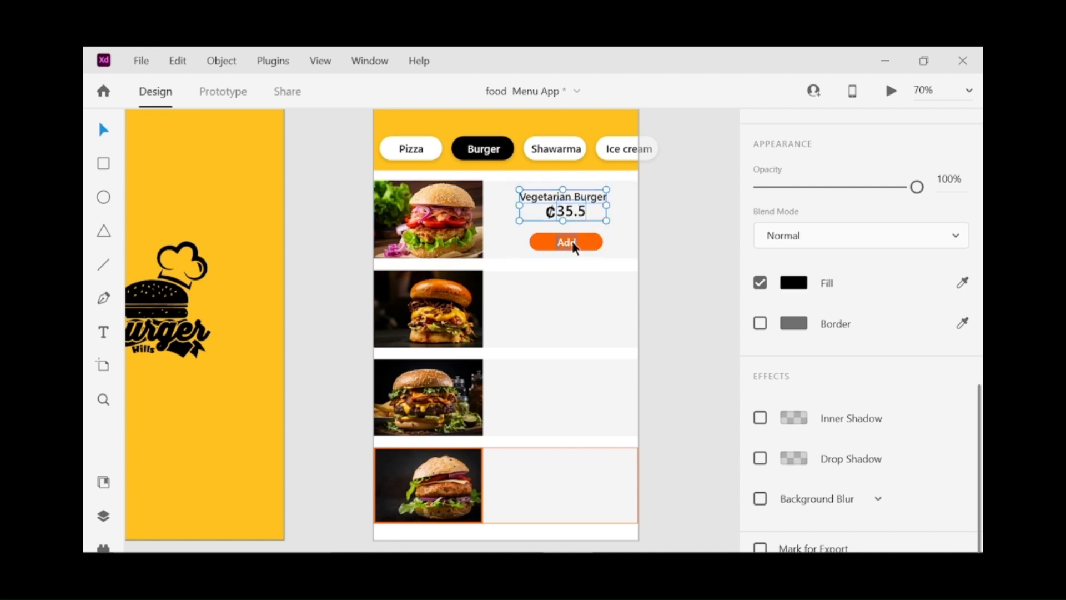
shift+click(572, 241)
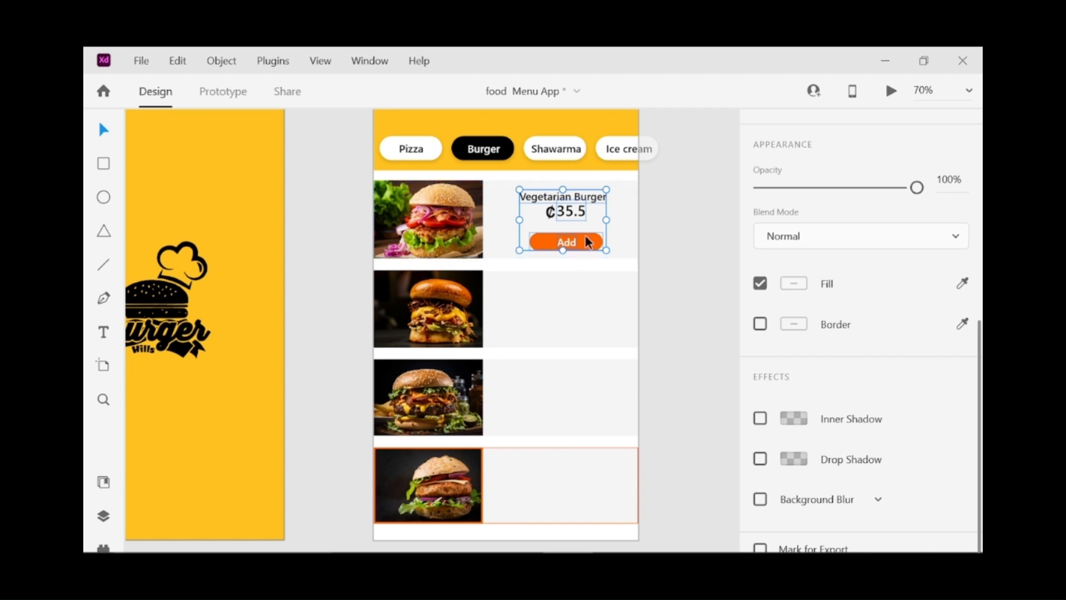
drag(576, 209, 575, 298)
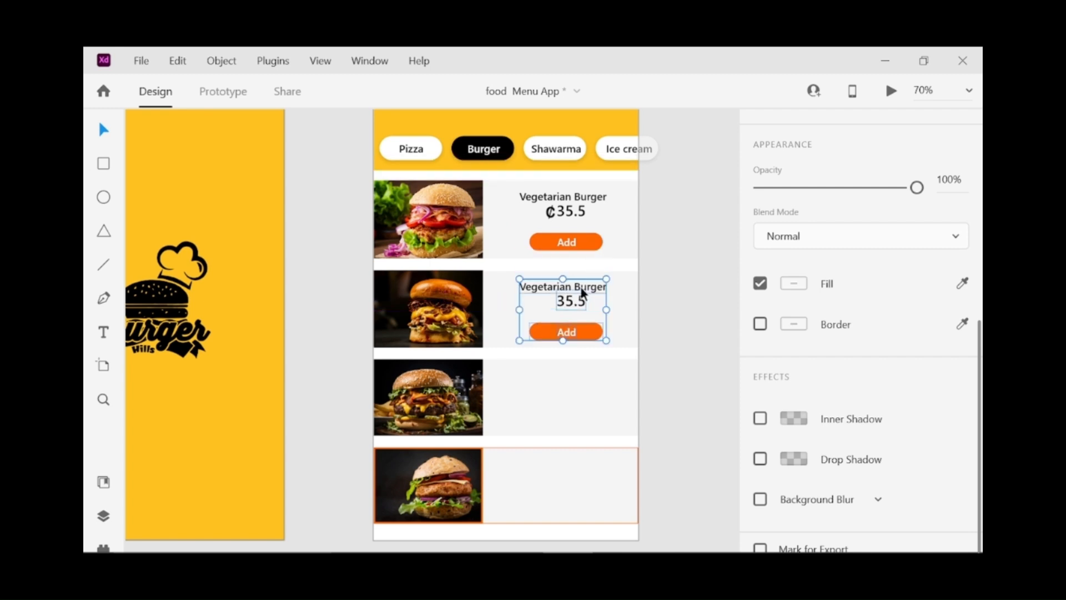
Step: Replace the second card's title text with "Fish Burger"
click(649, 287)
click(589, 287)
double_click(591, 290)
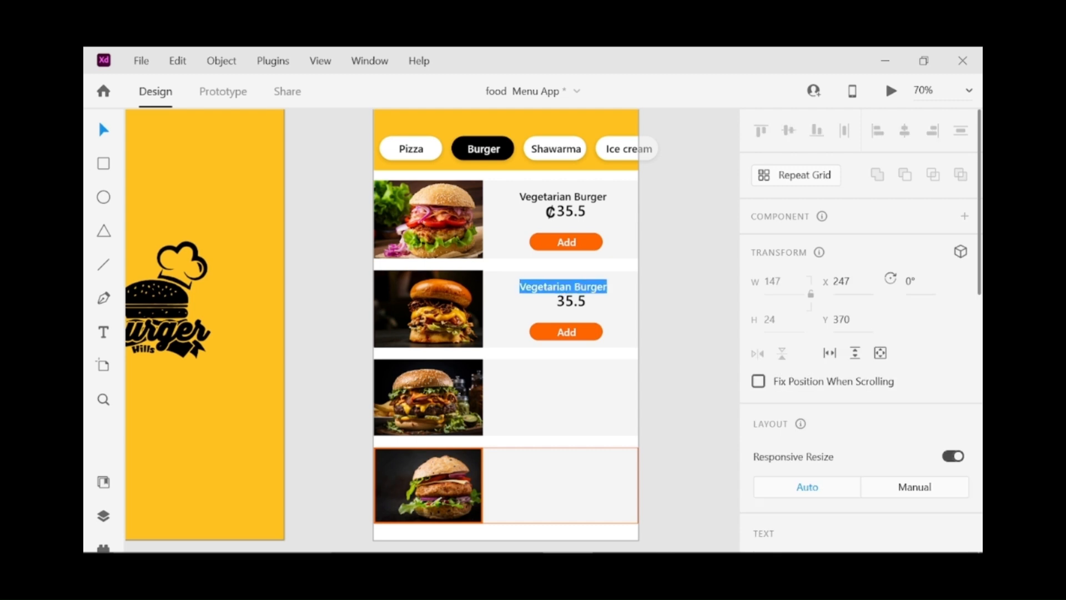
key(BackSpace)
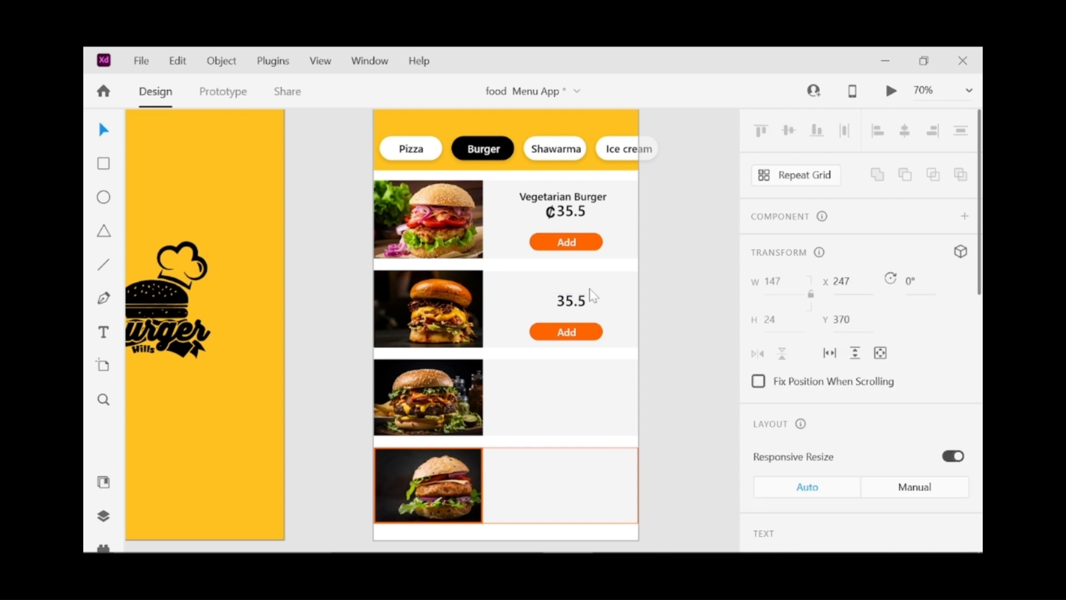
click(666, 296)
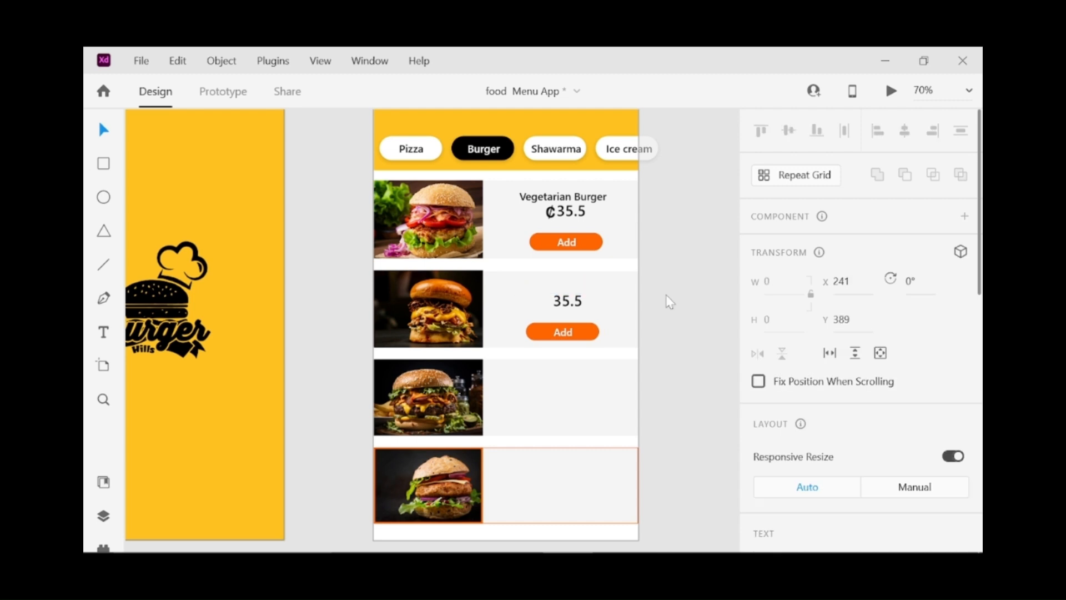
text(Fish Burger)
key(Escape)
Step: Position the "Fish Burger" title above the second card's price at X 283, Y 364
drag(558, 289, 581, 283)
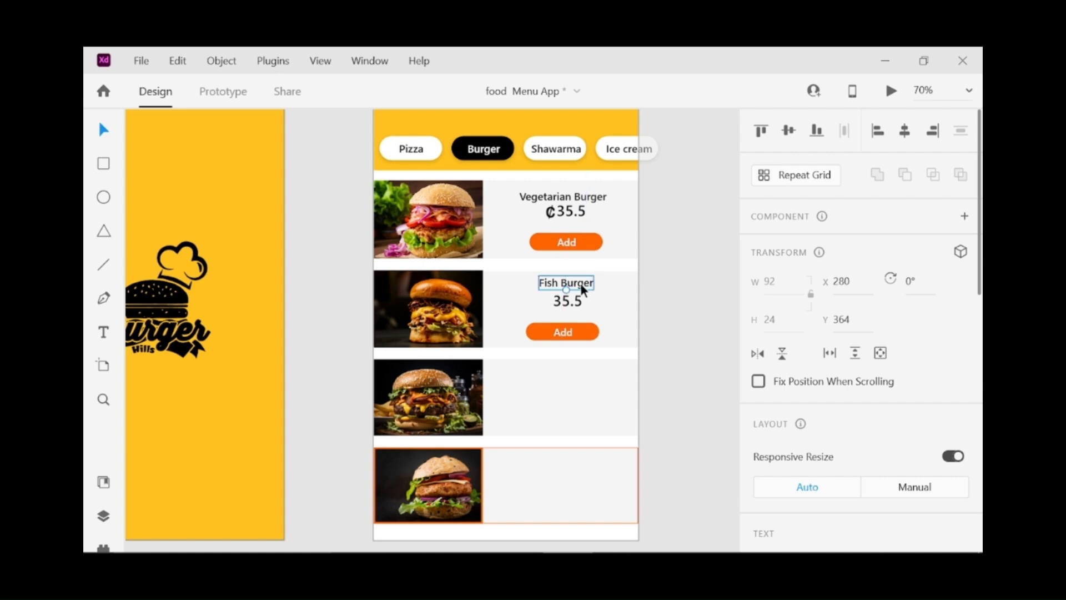
key(Right)
key(Right)
key(Right)
Step: Change the second card's price to 25.5 and place a copy of the first card's cedi symbol in front of it
double_click(574, 300)
text(25)
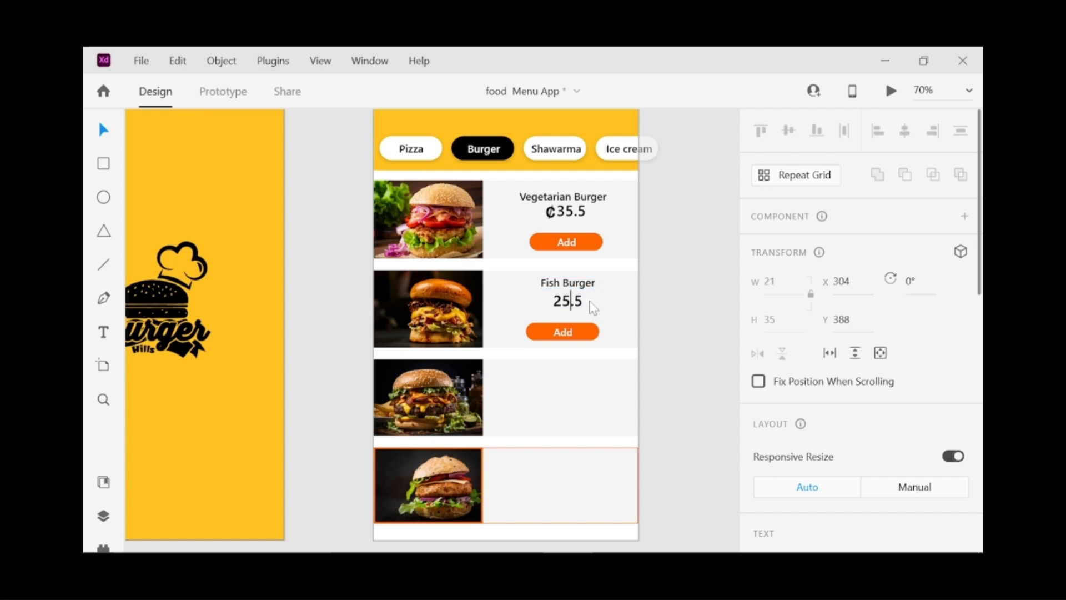
drag(551, 214, 545, 305)
Step: Move the second card's orange button and its "Add" label together to X 264, Y 444, centred under the price
drag(522, 311, 604, 351)
drag(583, 336, 587, 340)
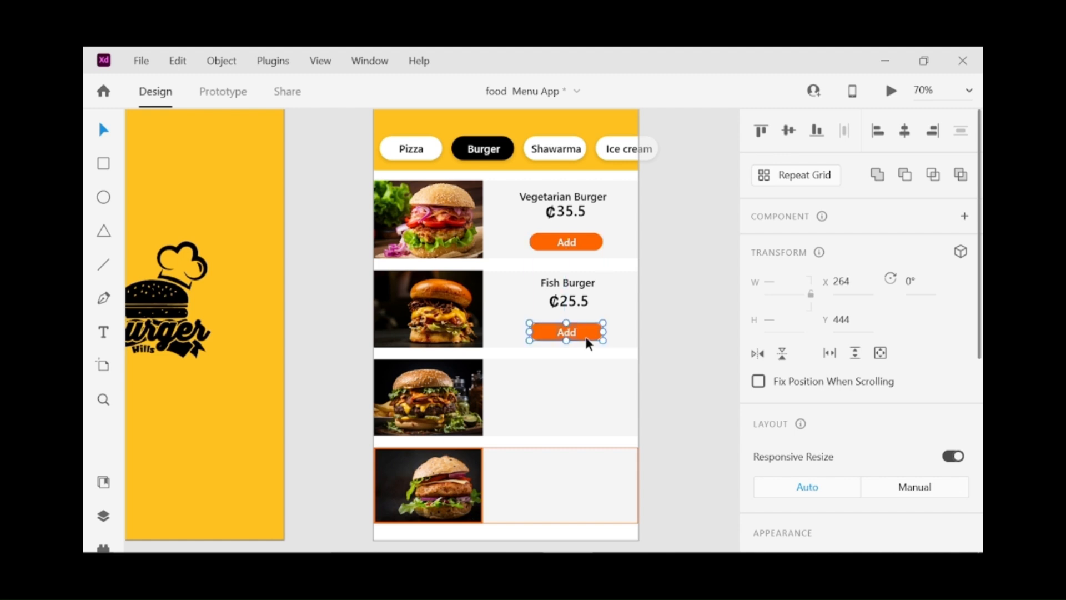
Step: Copy the "Fish Burger" title, cedi price and "Add" button together onto the third card at X 265, Y 516
click(585, 280)
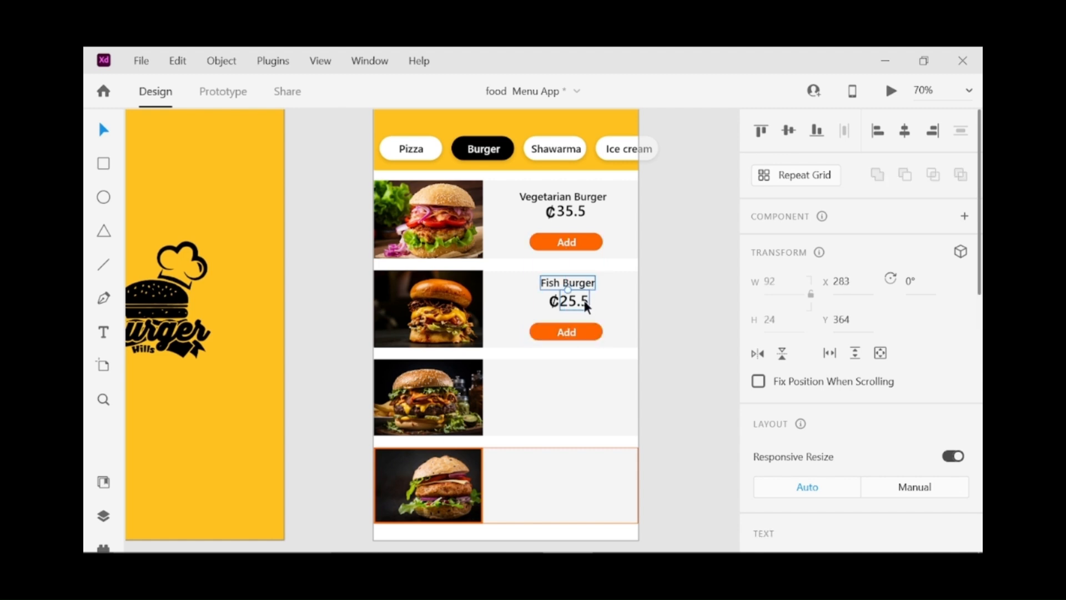
shift+click(586, 302)
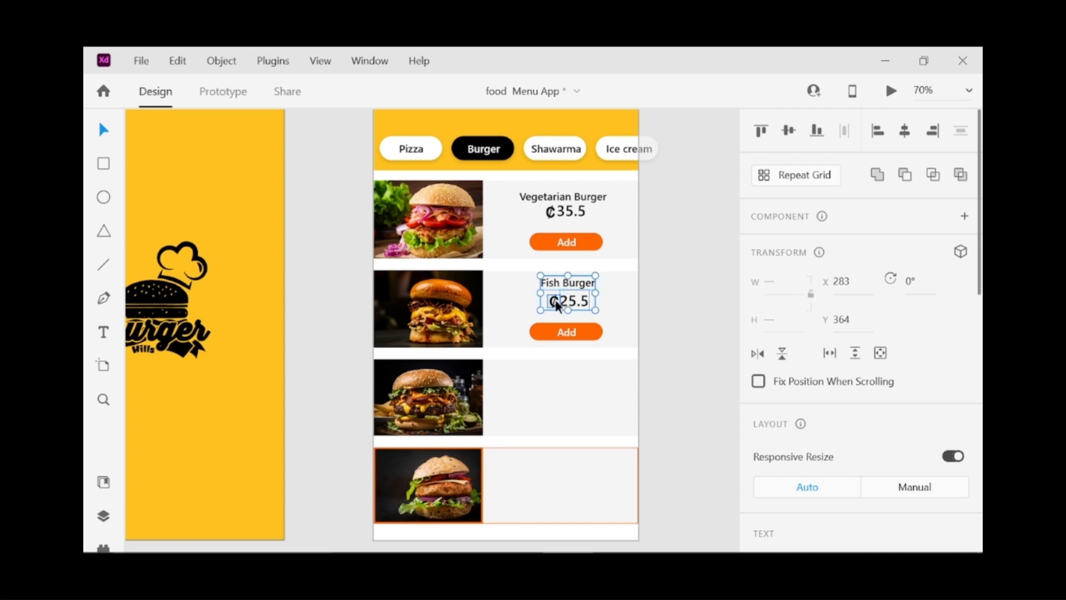
shift+click(572, 331)
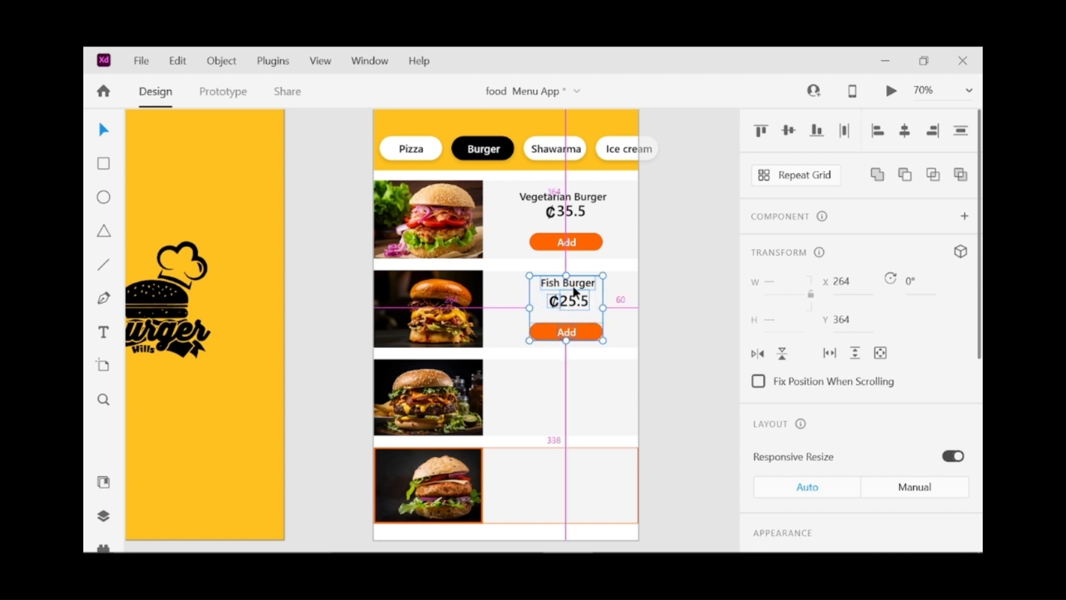
drag(572, 285, 575, 379)
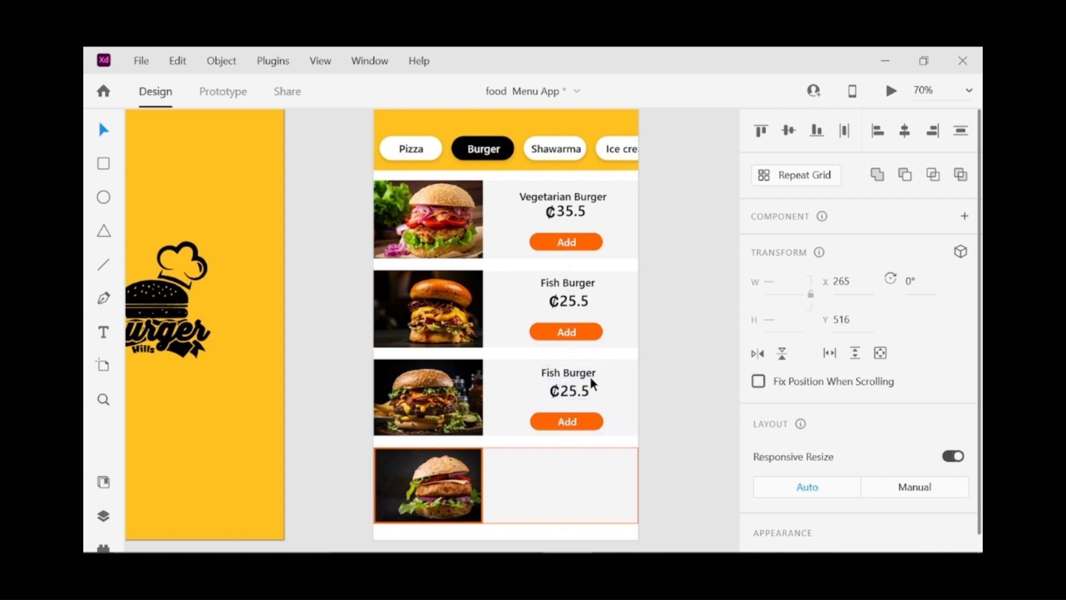
Step: Replace the third card's title text with "Bean Burger"
double_click(577, 373)
key(BackSpace)
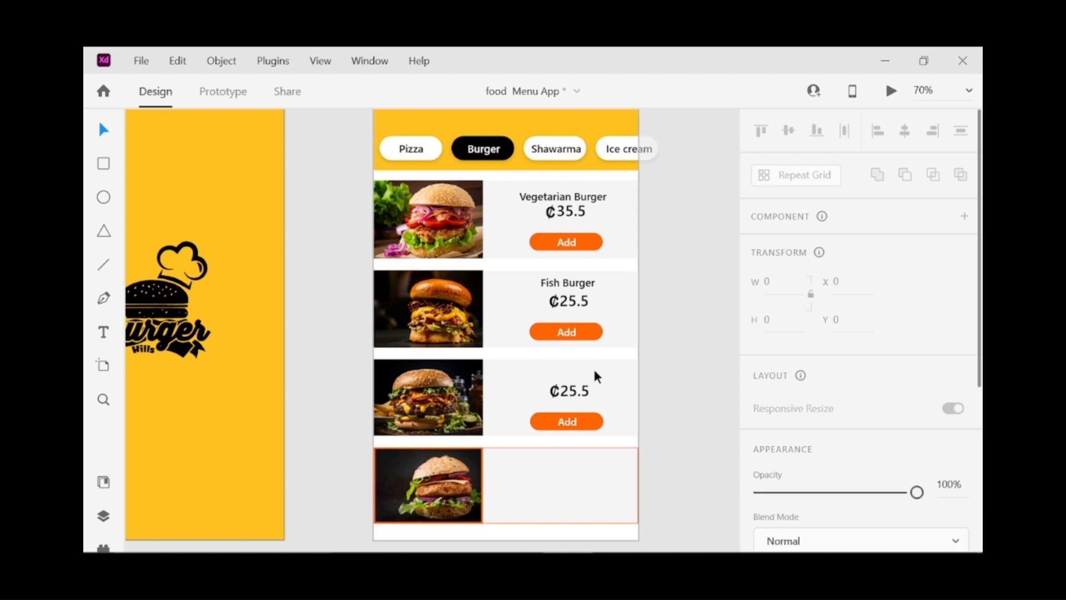
key(ctrl+z)
text(F)
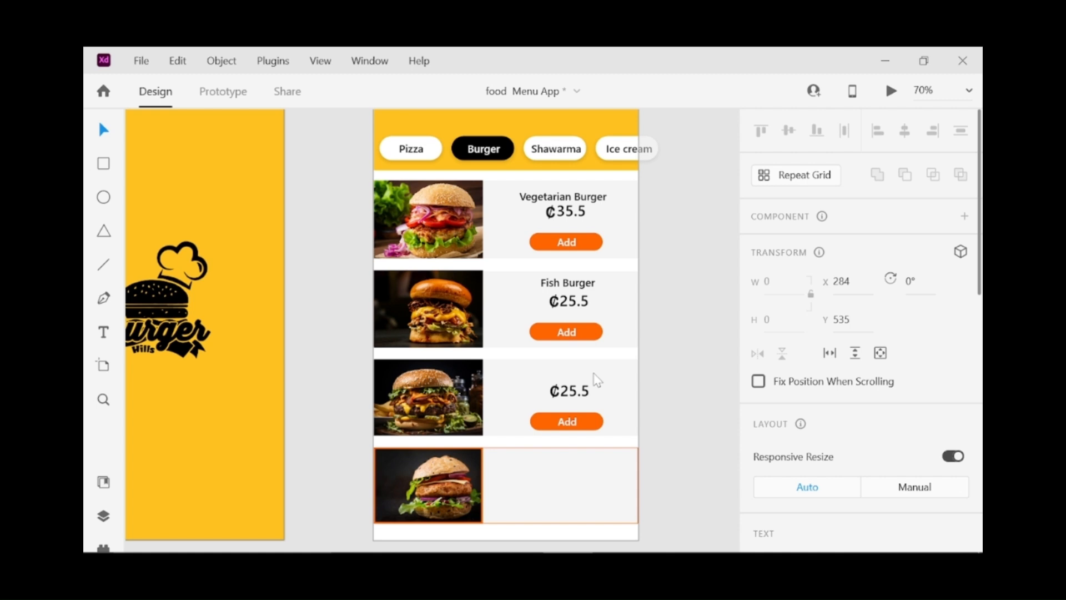
text(Bean Burger)
click(102, 128)
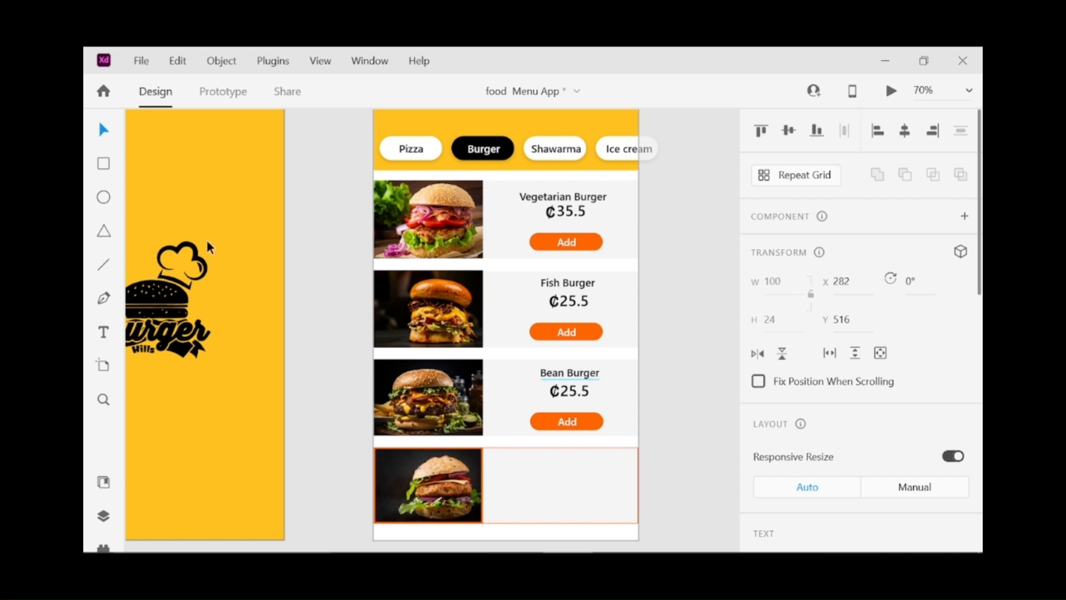
click(578, 390)
double_click(578, 390)
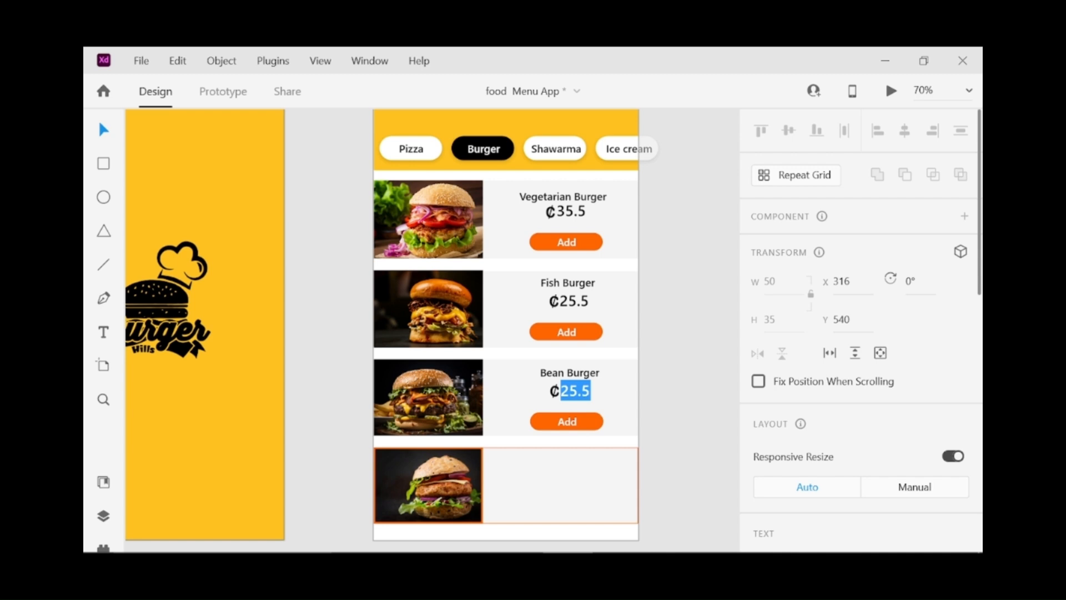
key(Escape)
Step: Change the price on the "Fish Burger" card to 30.5
double_click(571, 302)
click(578, 300)
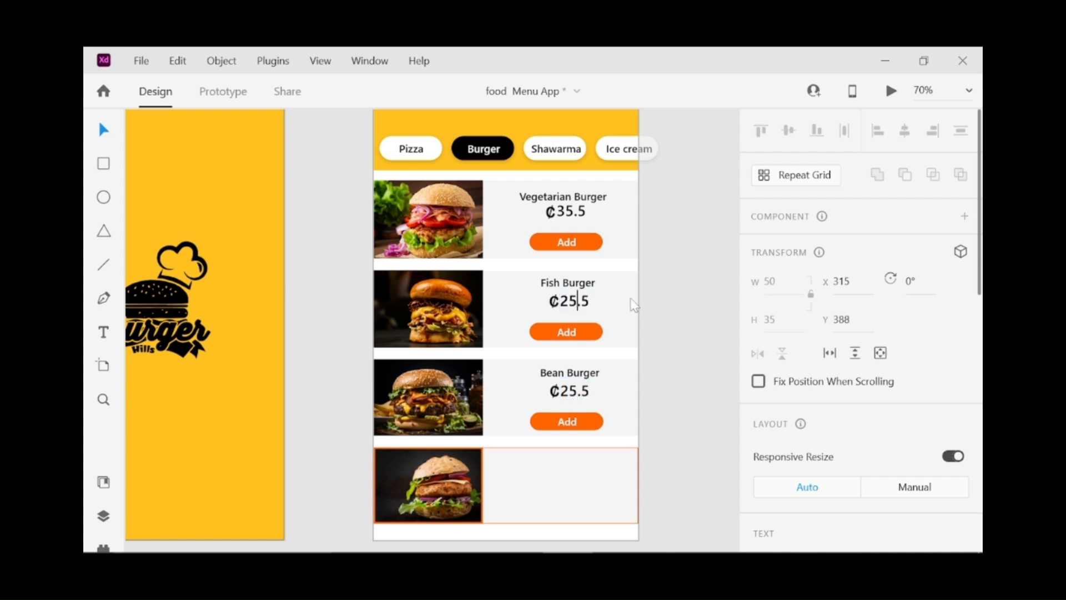
key(BackSpace)
key(BackSpace)
text(30)
key(Return)
key(BackSpace)
Step: Copy the "Bean Burger" title, cedi price and "Add" button together onto the fourth card at X 265, Y 664
click(575, 394)
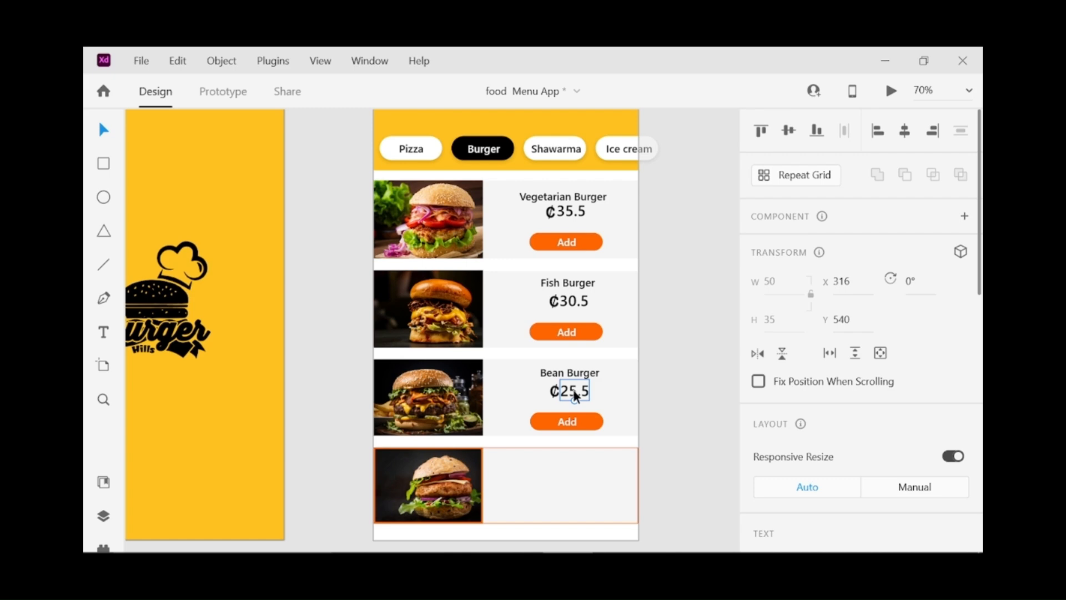
drag(574, 390, 573, 391)
drag(574, 391, 560, 395)
shift+click(559, 392)
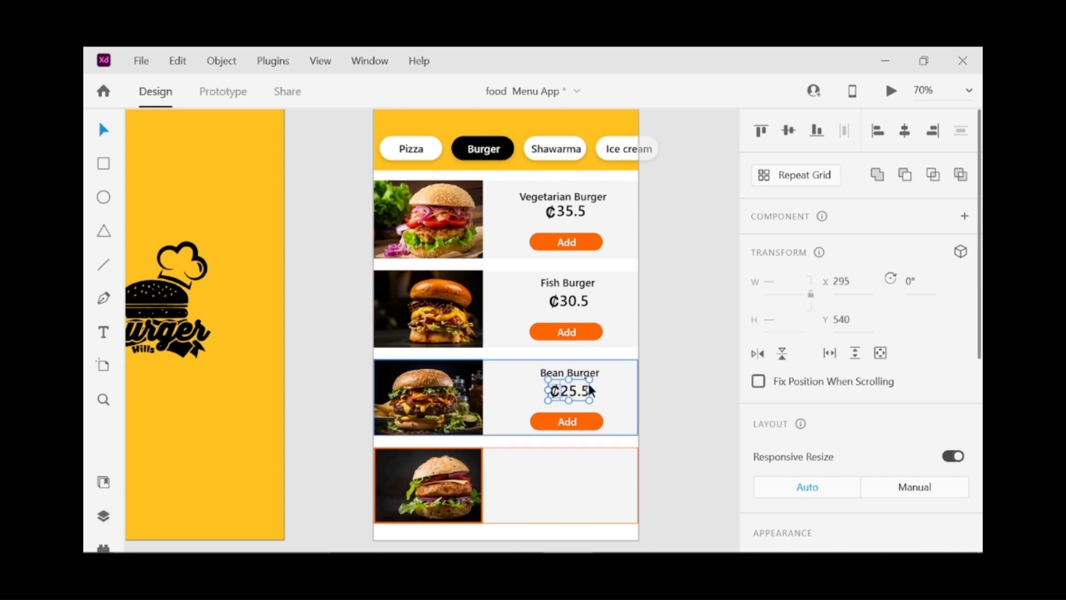
click(578, 376)
shift+click(575, 390)
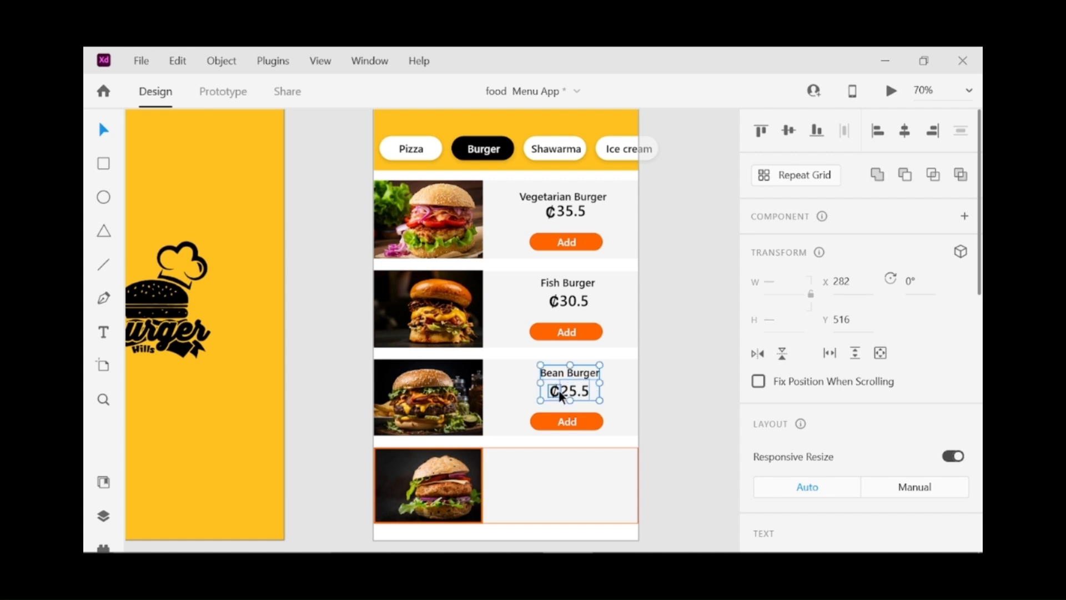
shift+click(592, 426)
drag(583, 398, 583, 487)
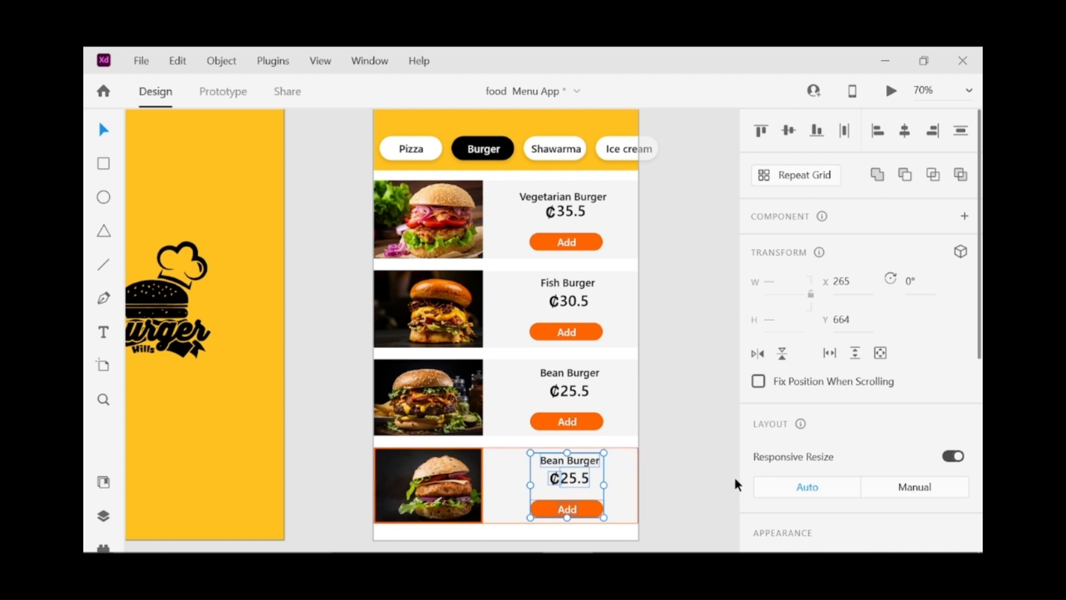
Step: Replace the fourth card's title text with "Chicken Burger"
double_click(572, 466)
double_click(572, 464)
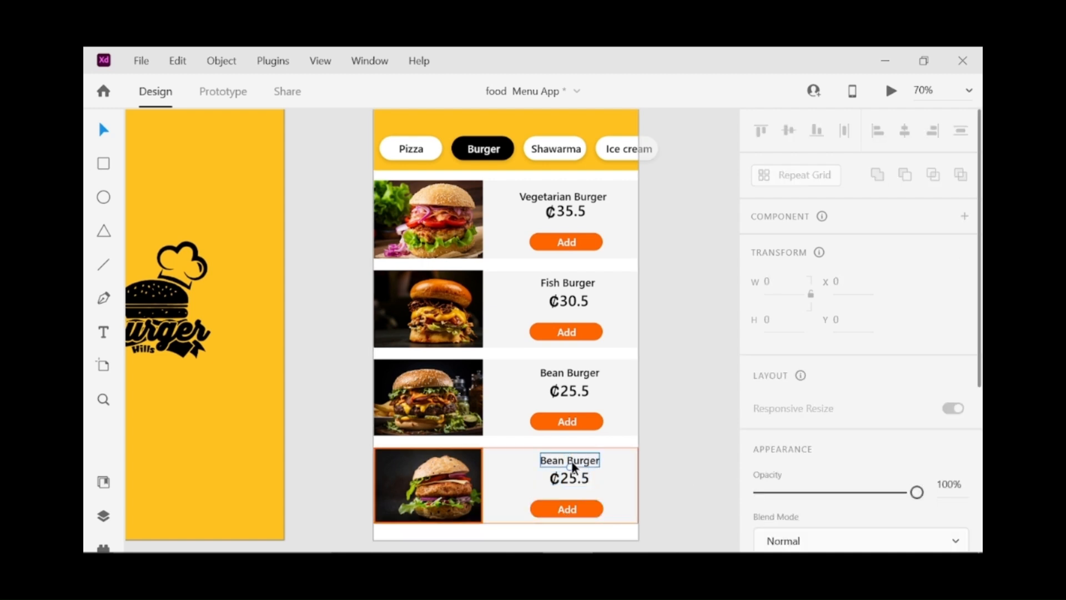
key(BackSpace)
text(r)
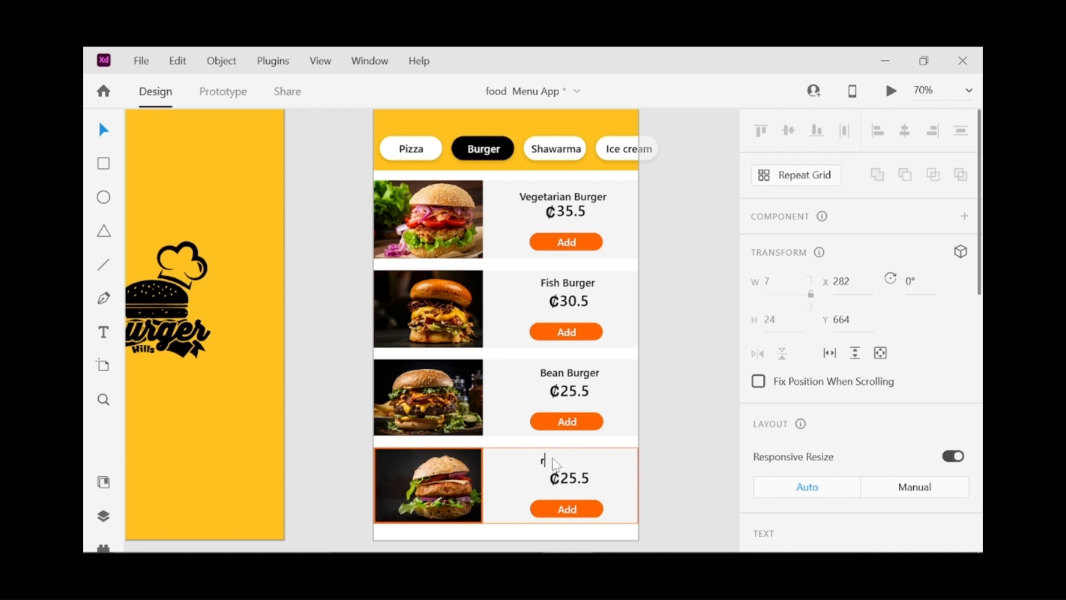
text(hicken Burger)
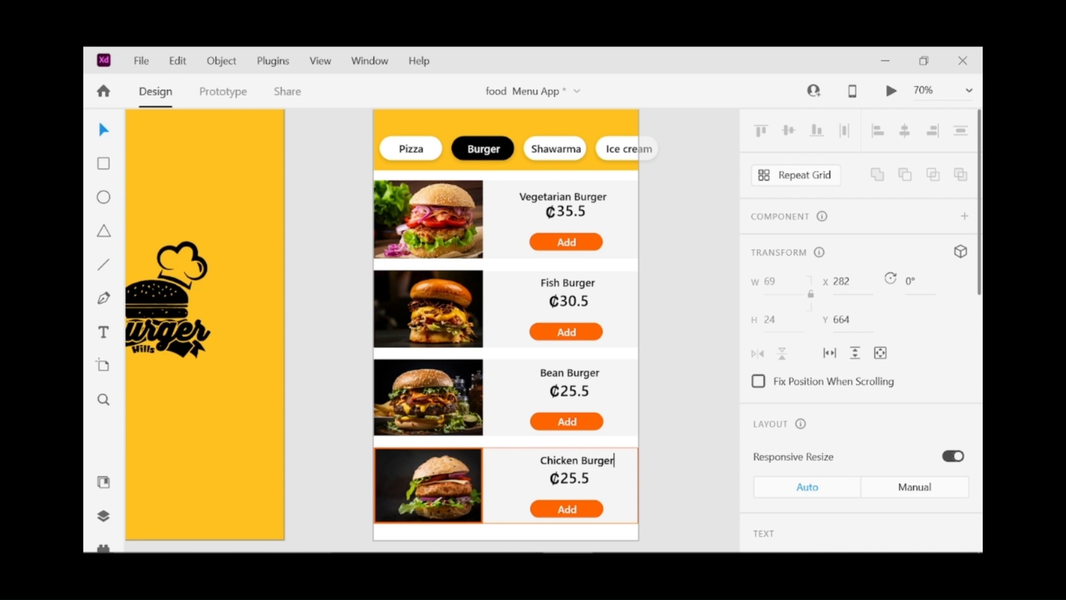
Step: Change the price on the "Chicken Burger" card to 40.5
click(576, 485)
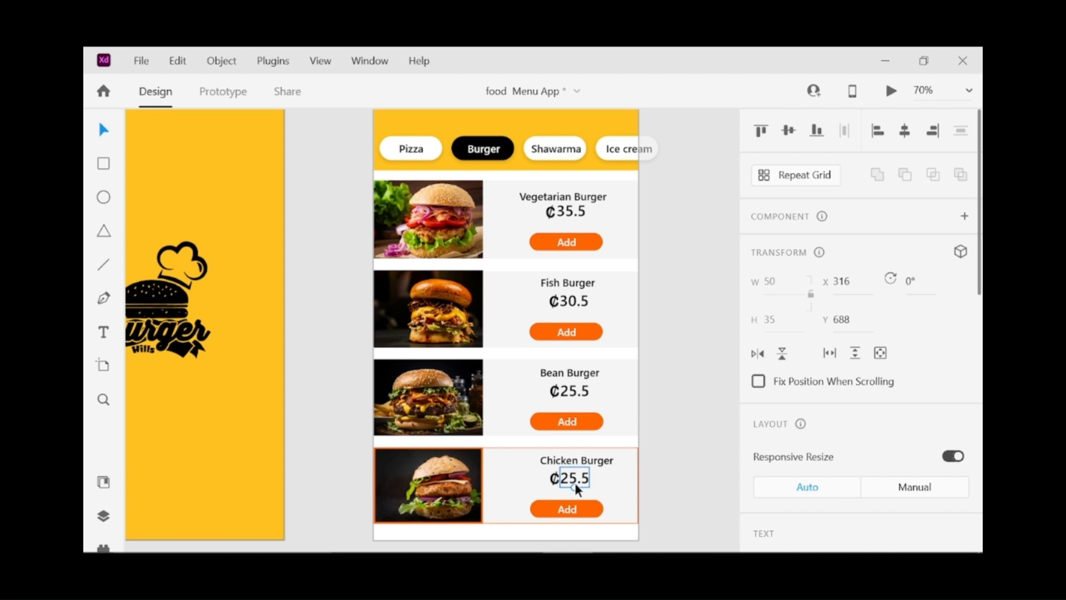
double_click(575, 479)
click(579, 477)
key(BackSpace)
key(BackSpace)
text(40)
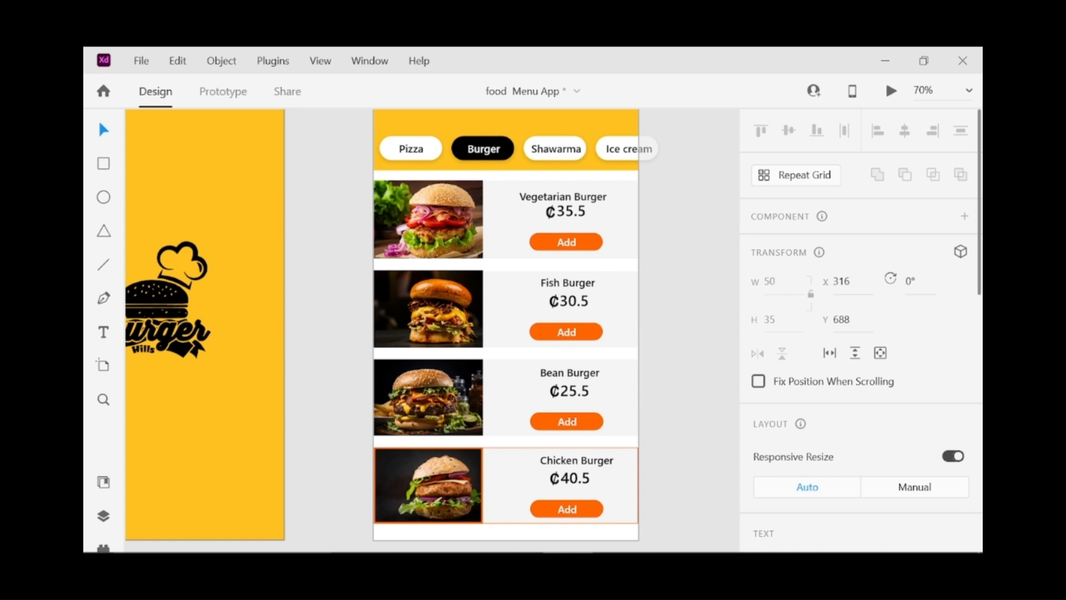
key(Escape)
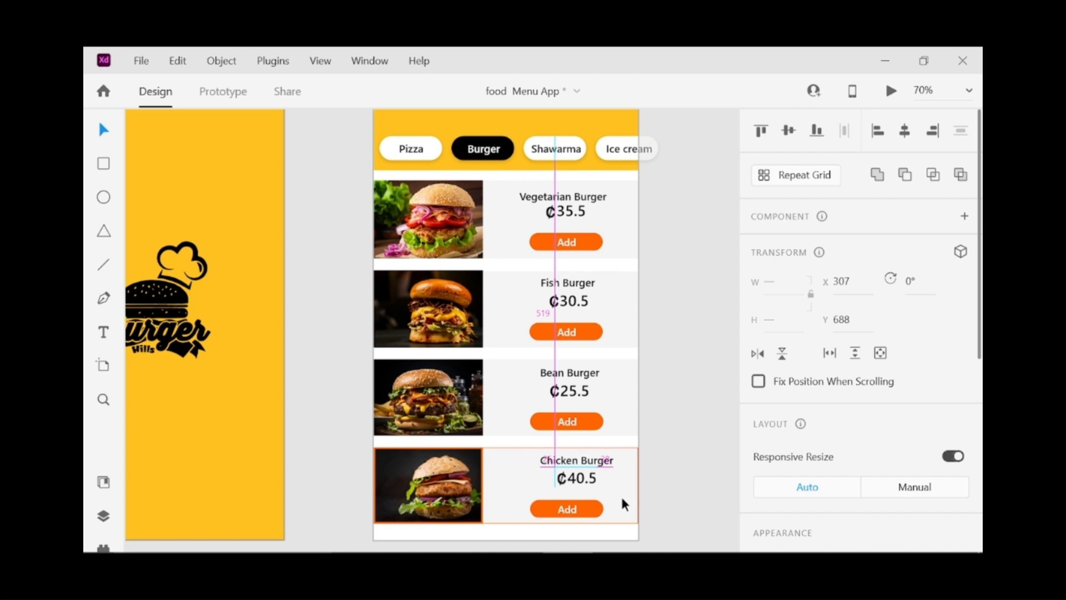
Step: Centre the "Chicken Burger" card's cedi price at X 306 and its "Add" button with label at X 275, Y 744, beneath the title
key(Left)
key(Right)
key(Right)
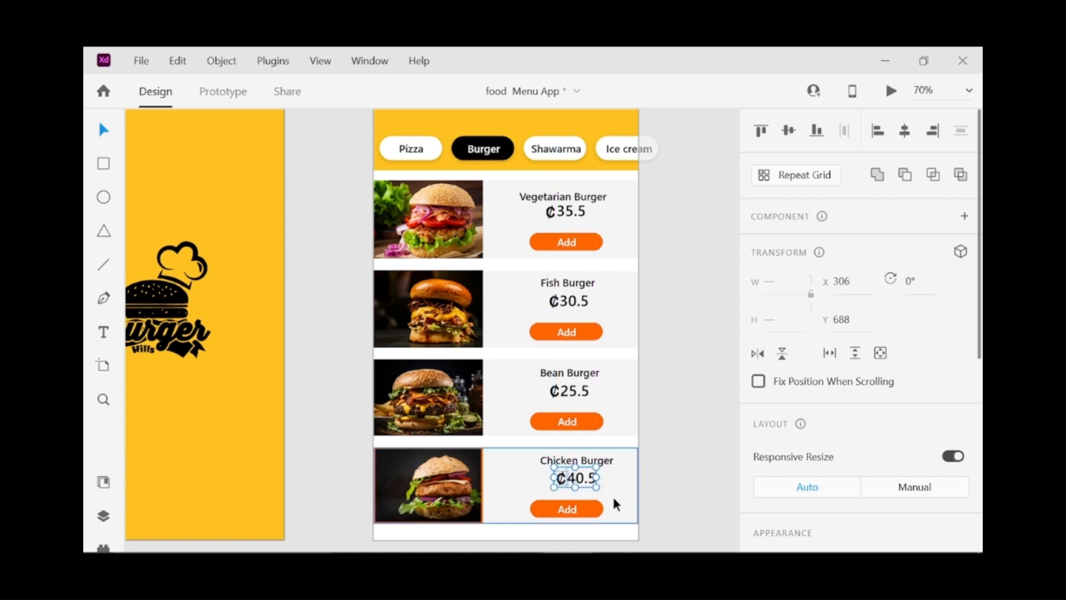
click(597, 509)
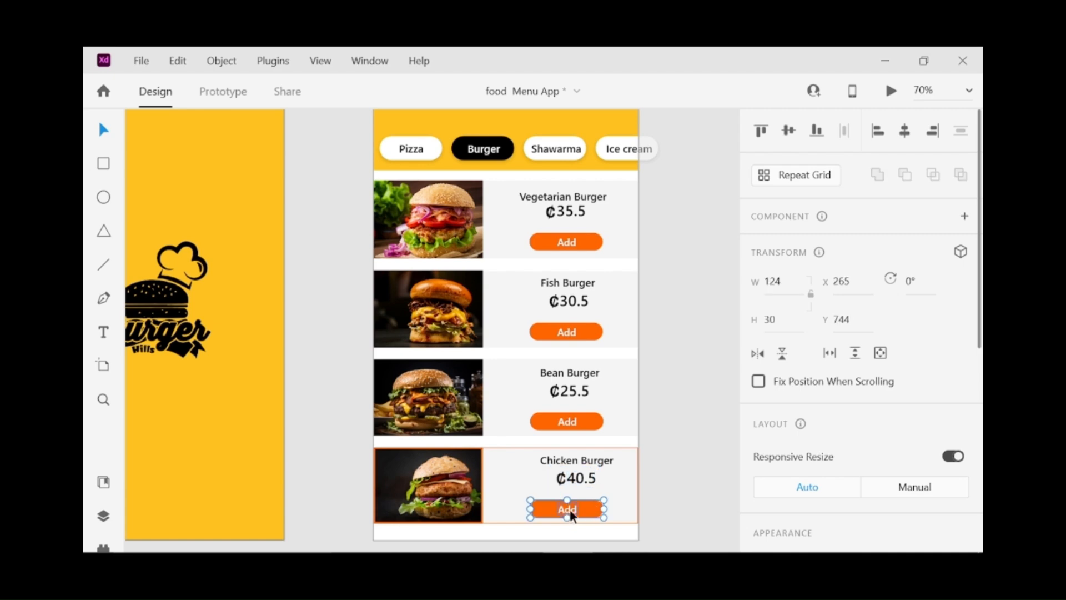
shift+click(570, 510)
key(shift+Right)
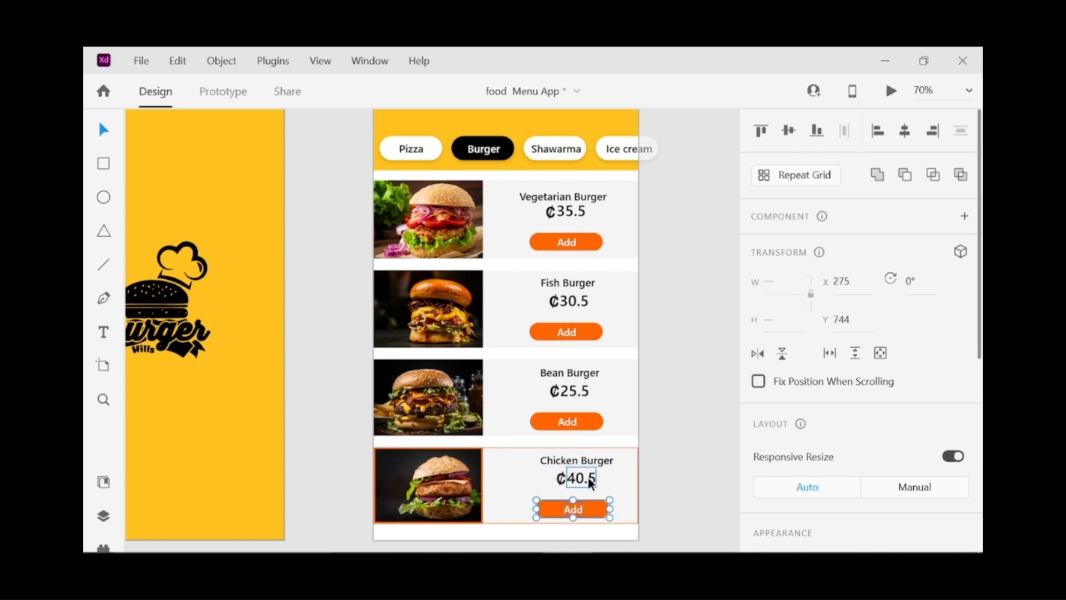
Step: Move the "Chicken Burger" title, cedi price and "Add" button together to X 261, Y 664, in line with the cards above
shift+click(590, 481)
key(Left)
key(Left)
key(Left)
key(Left)
key(Left)
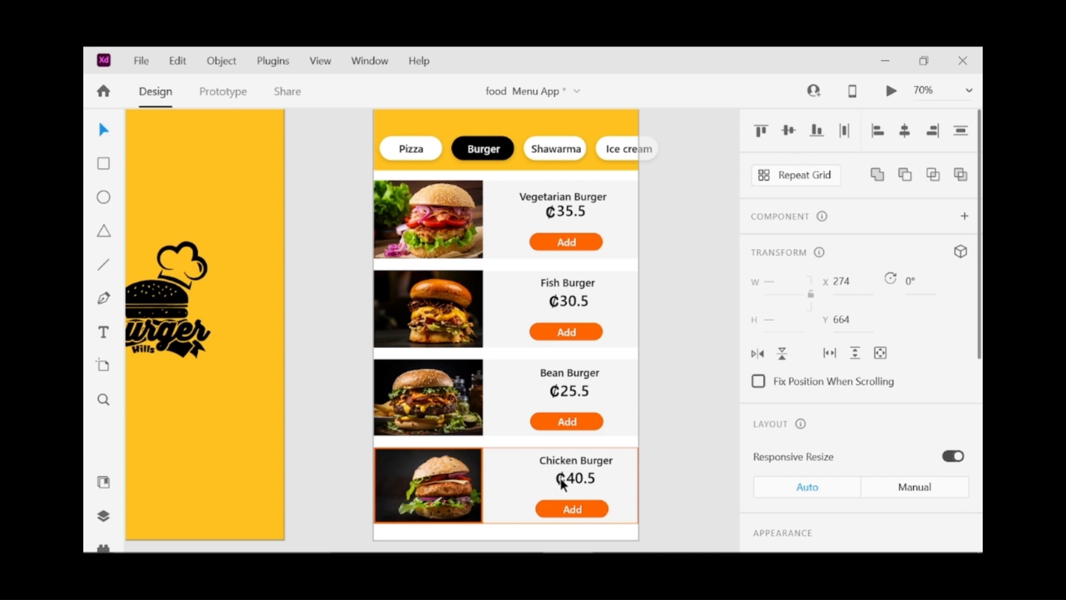
key(Left)
key(Left)
key(Left)
key(Left)
key(Left)
key(Left)
key(Left)
key(Left)
key(Left)
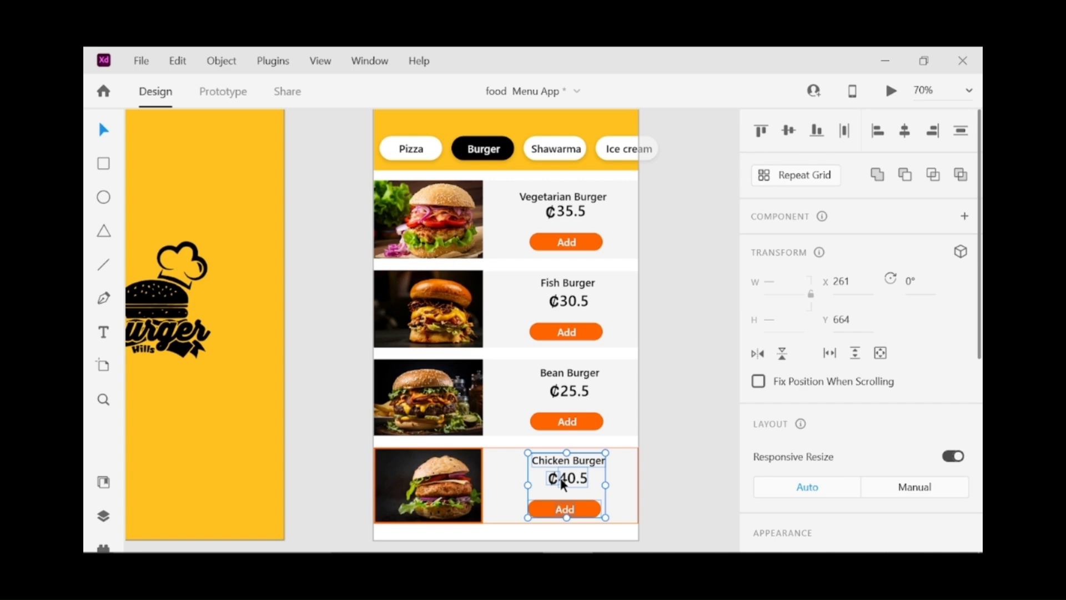
Step: Select the splash screen and "Food menu 1" artboards together
key(ctrl+0)
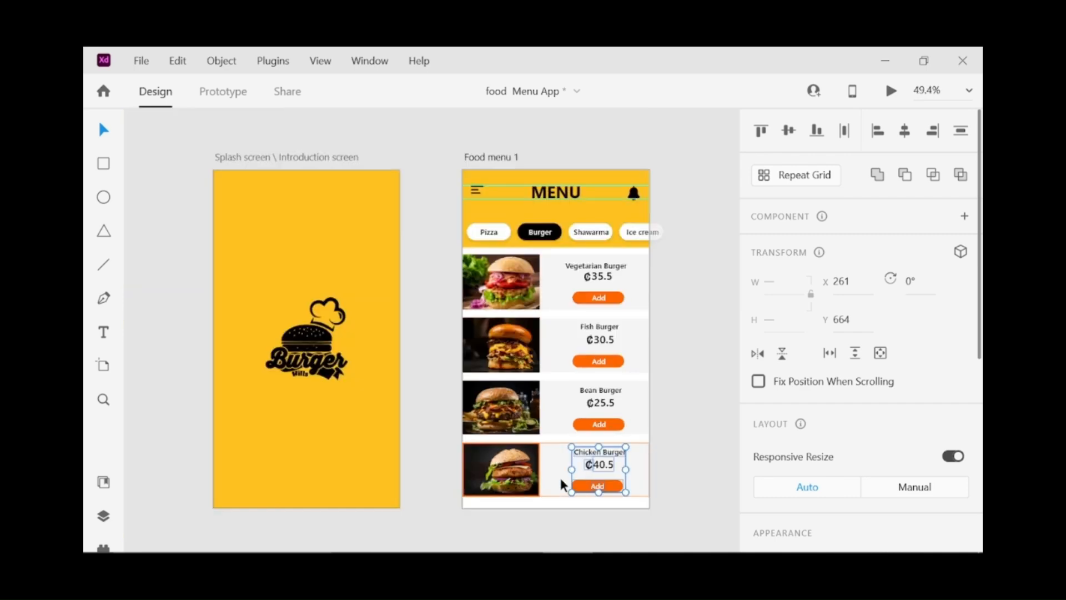
click(678, 367)
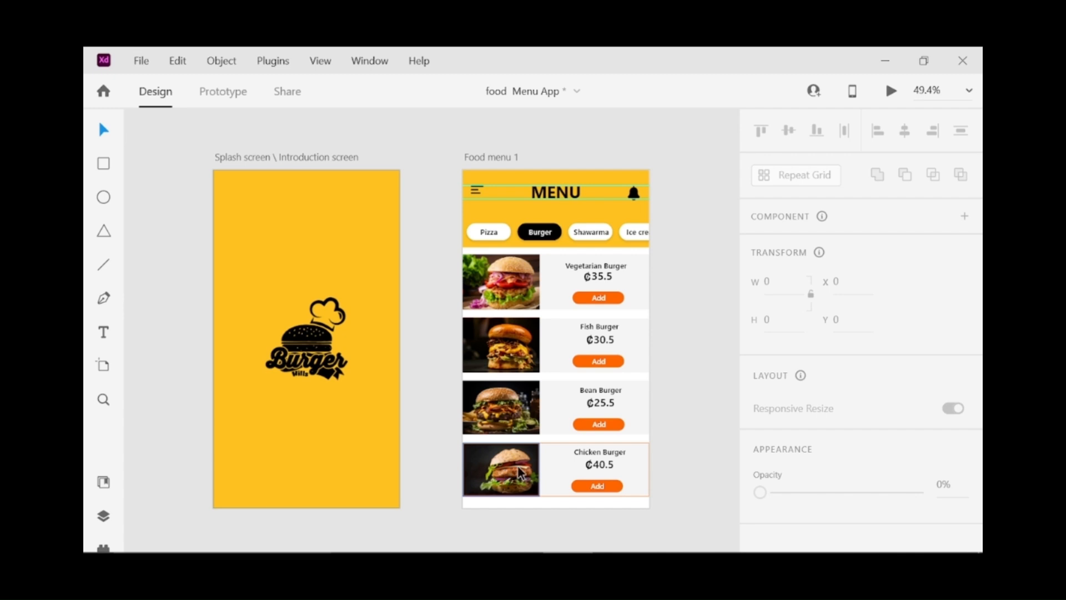
drag(196, 133, 670, 441)
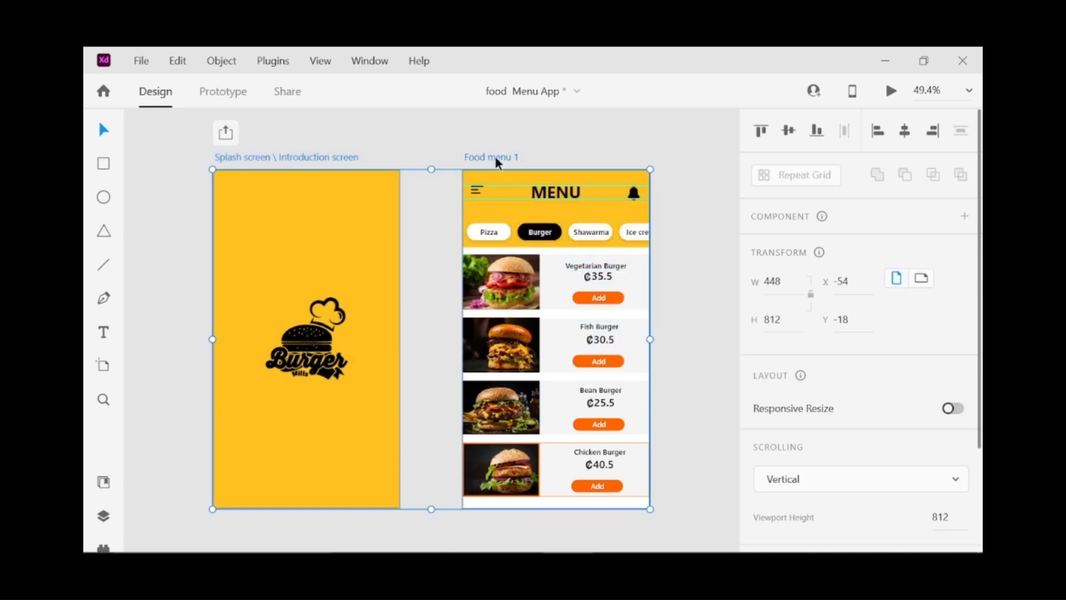
drag(498, 162, 295, 150)
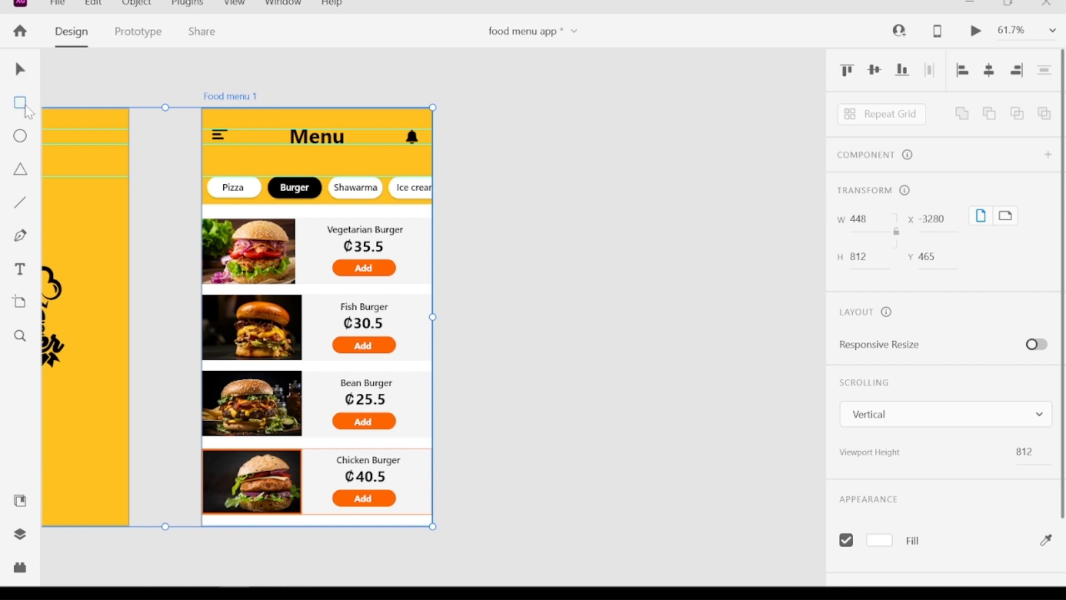
Step: Draw a rectangle about 435 by 812 beside the "Food menu 1" artboard, aligned with its upper and lower edges
click(25, 107)
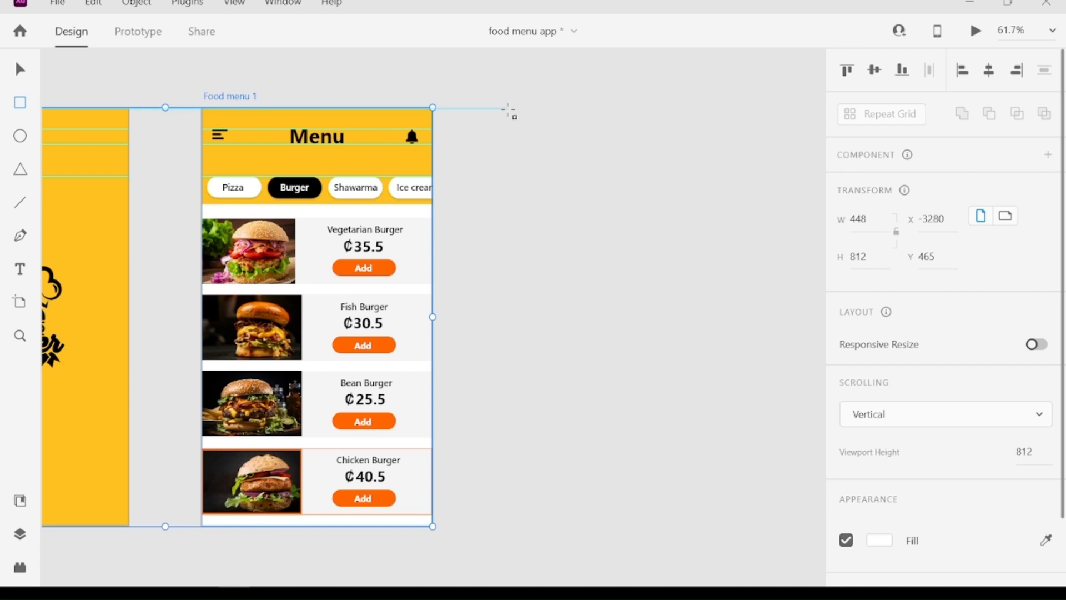
mouse_move(509, 109)
mouse_down()
mouse_move(698, 124)
mouse_move(705, 136)
mouse_move(680, 437)
mouse_move(683, 464)
mouse_move(705, 485)
mouse_move(723, 484)
mouse_move(734, 527)
mouse_up()
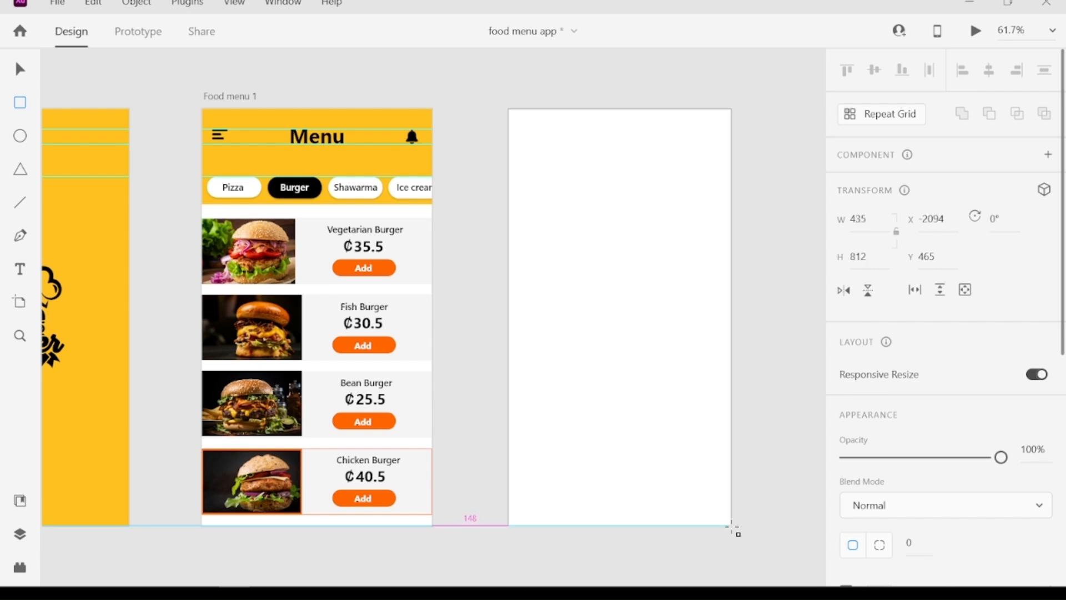
drag(732, 526, 732, 525)
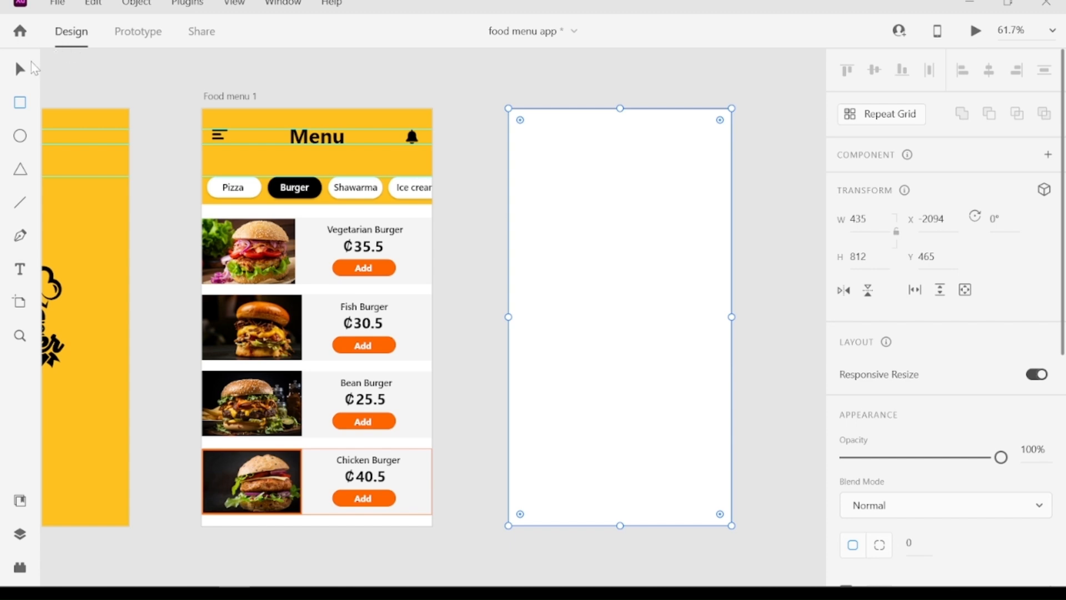
Step: Fill the new rectangle with solid black and remove its border
scroll(996, 244, down, 5)
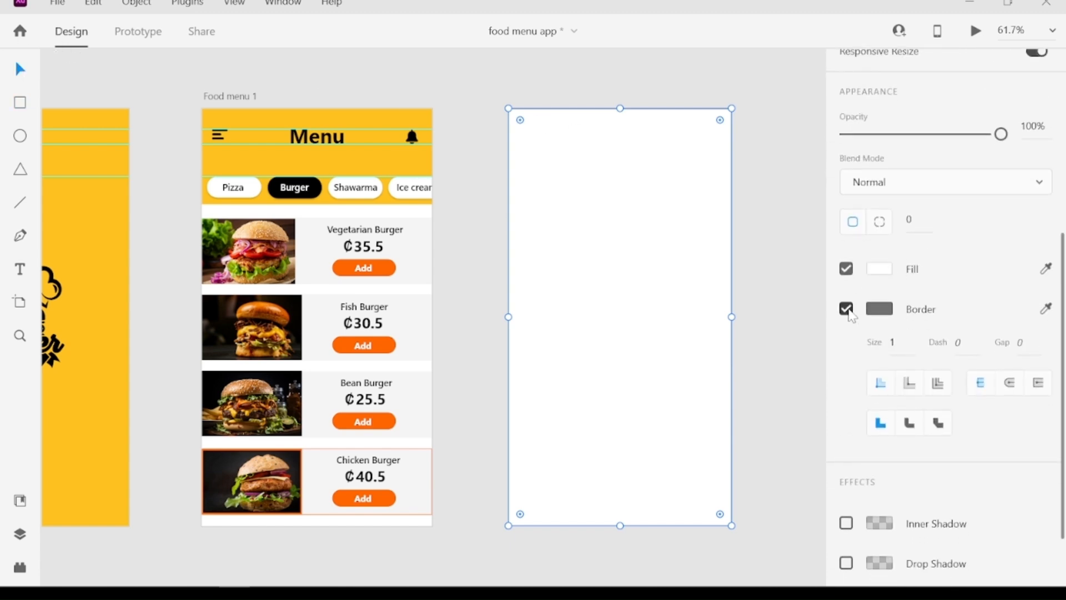
click(876, 271)
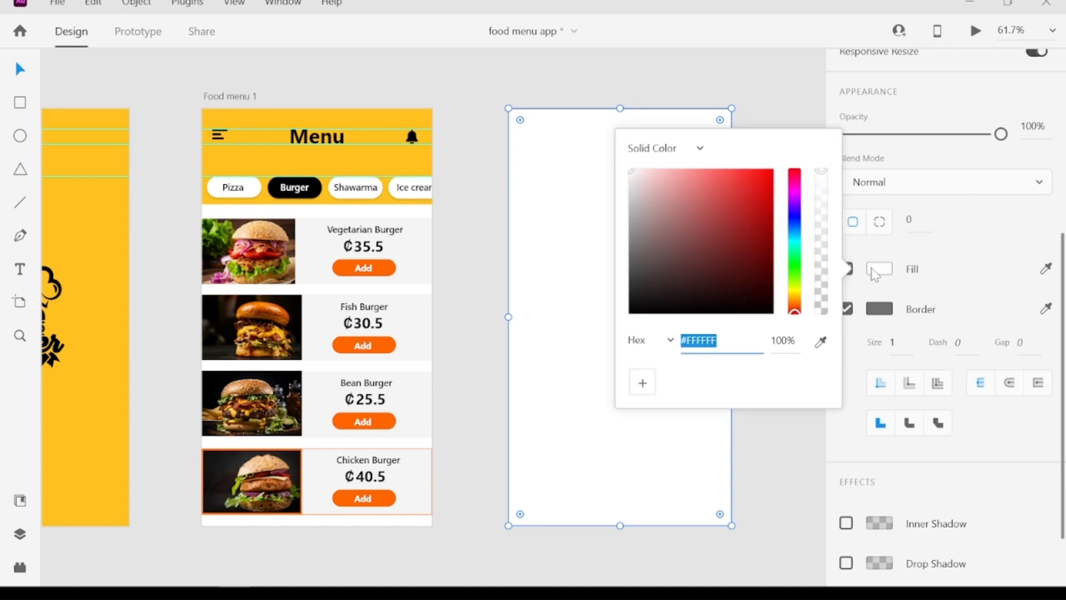
click(769, 309)
drag(802, 336, 815, 326)
click(885, 270)
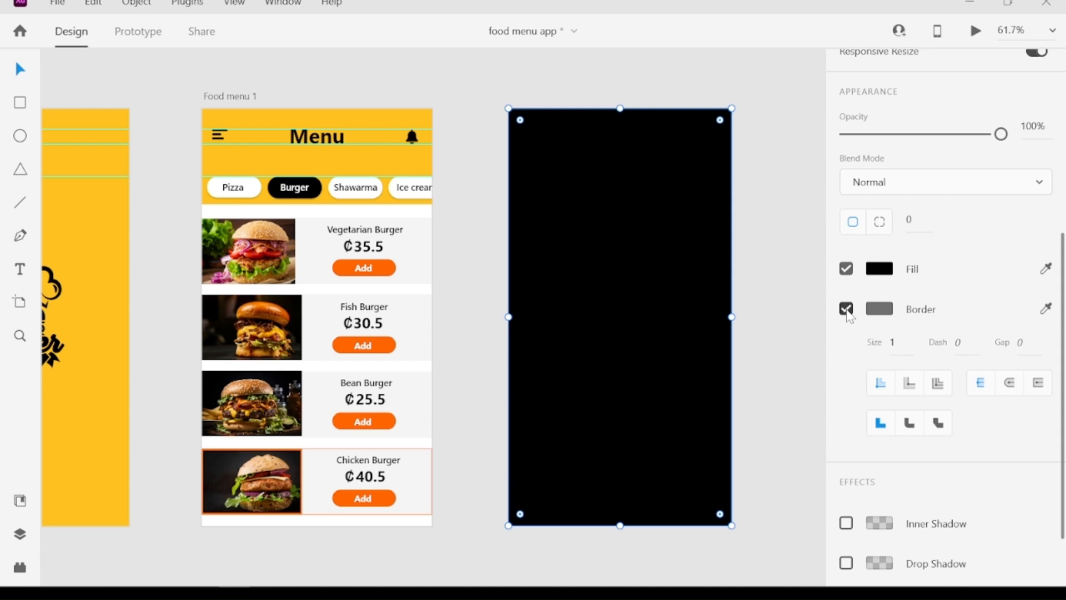
click(847, 309)
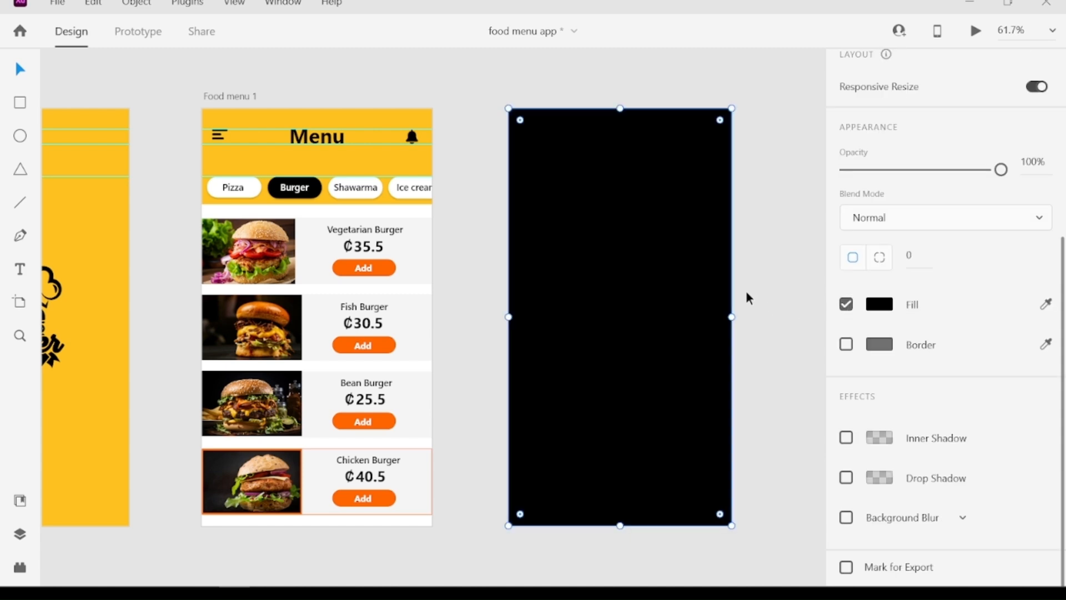
Step: Draw a second rectangle about 435 by 352 over the upper part of the black rectangle, matching its width
scroll(749, 298, down, 1)
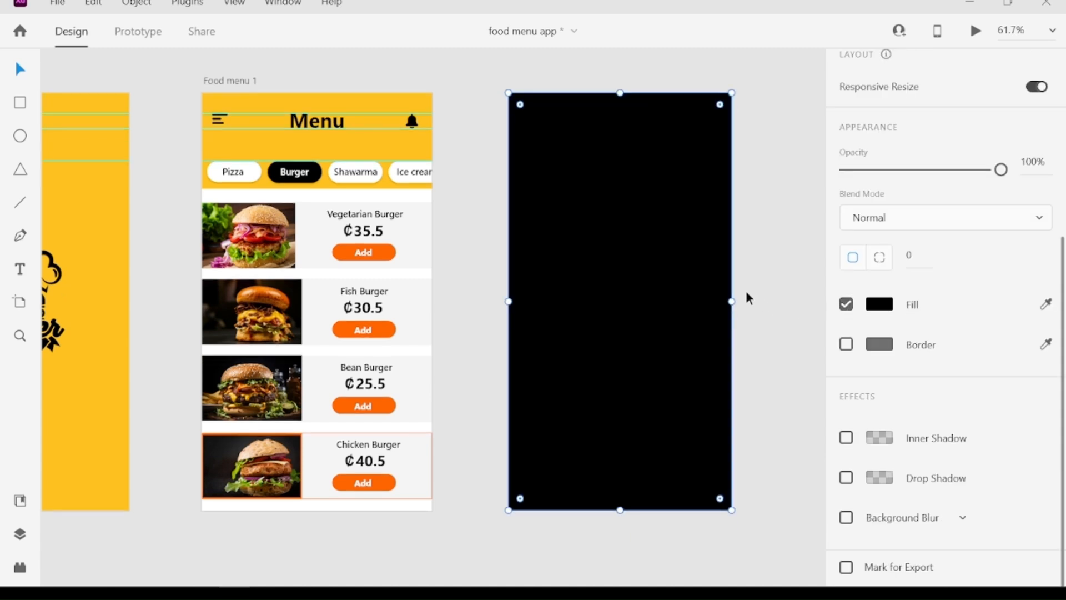
key(r)
click(510, 95)
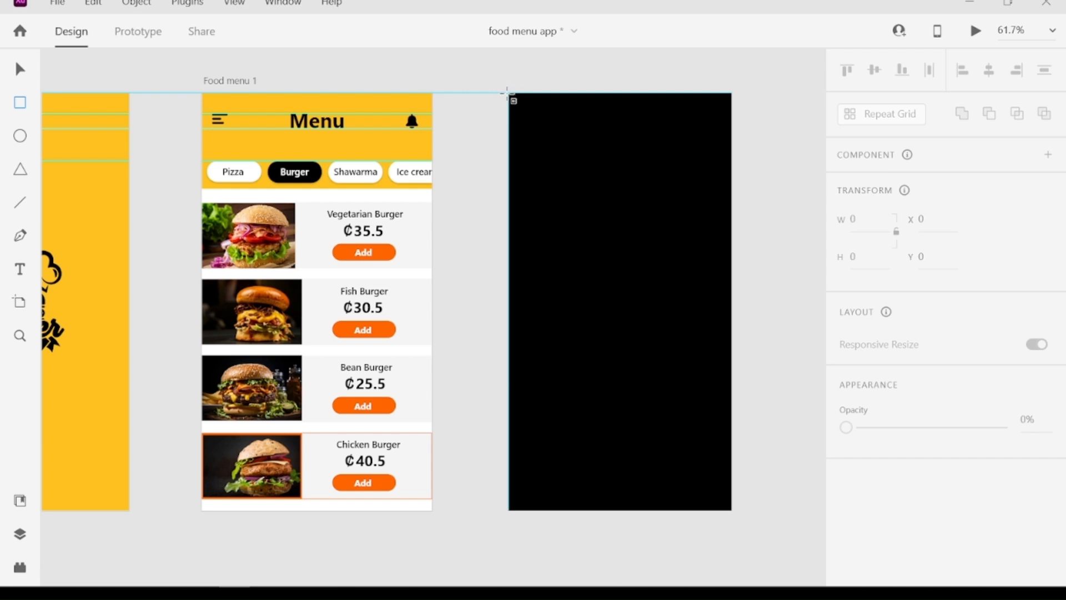
mouse_move(507, 95)
mouse_down()
mouse_move(745, 109)
mouse_move(732, 116)
mouse_move(737, 216)
mouse_move(722, 281)
mouse_move(732, 273)
mouse_up()
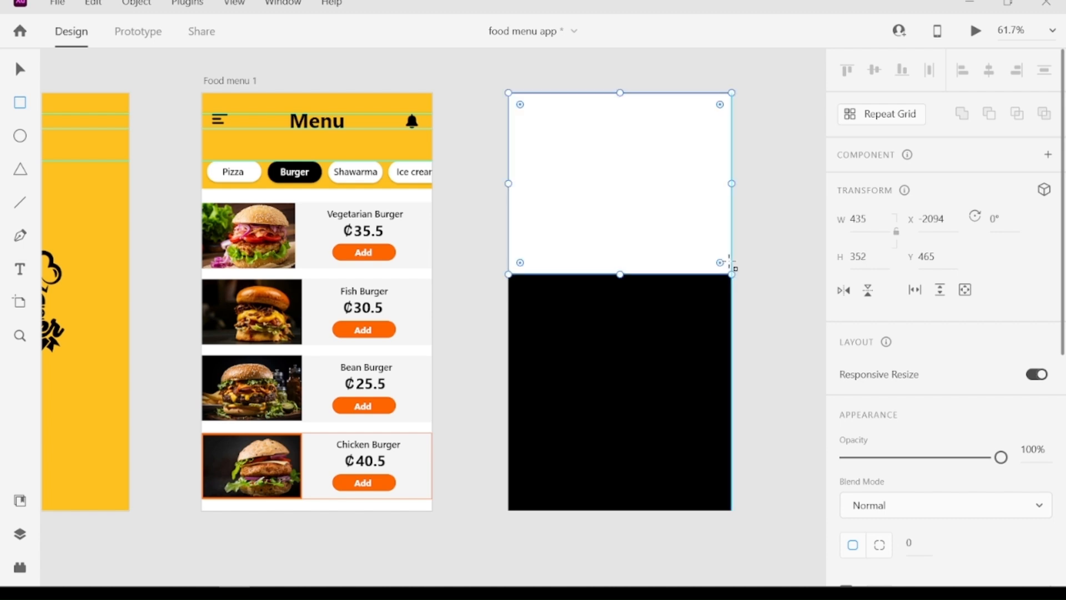
Step: Round all corners of the white rectangle to a radius of 58
scroll(933, 305, down, 5)
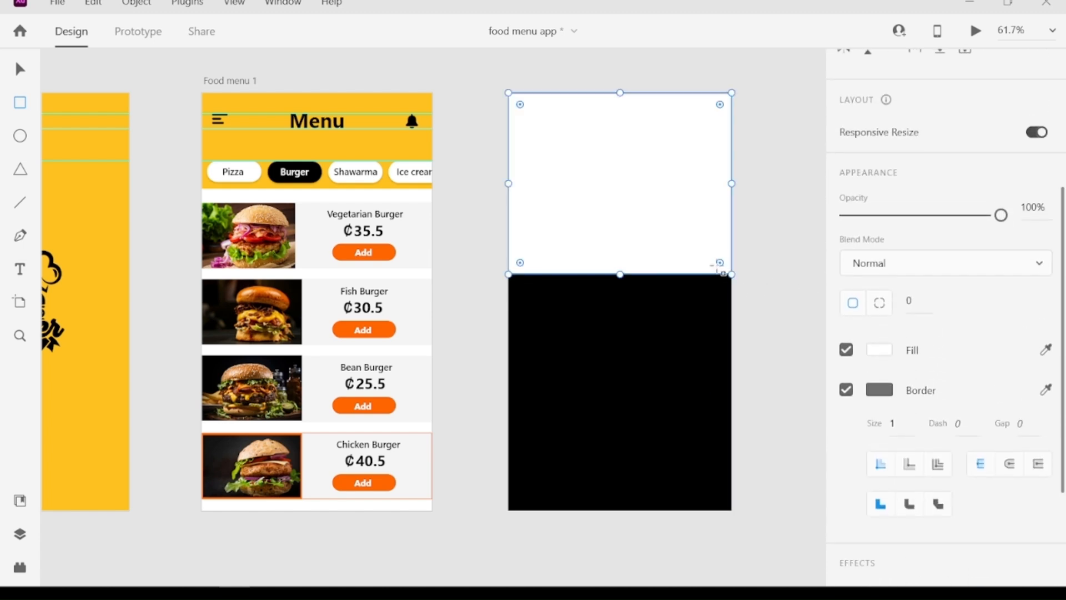
drag(720, 263, 705, 247)
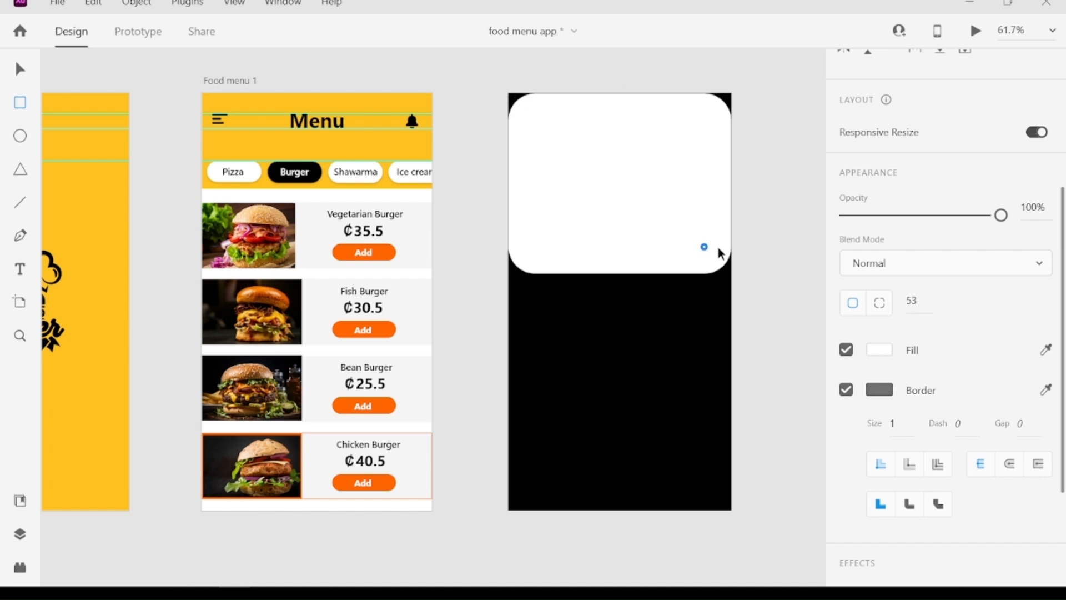
drag(719, 247, 718, 245)
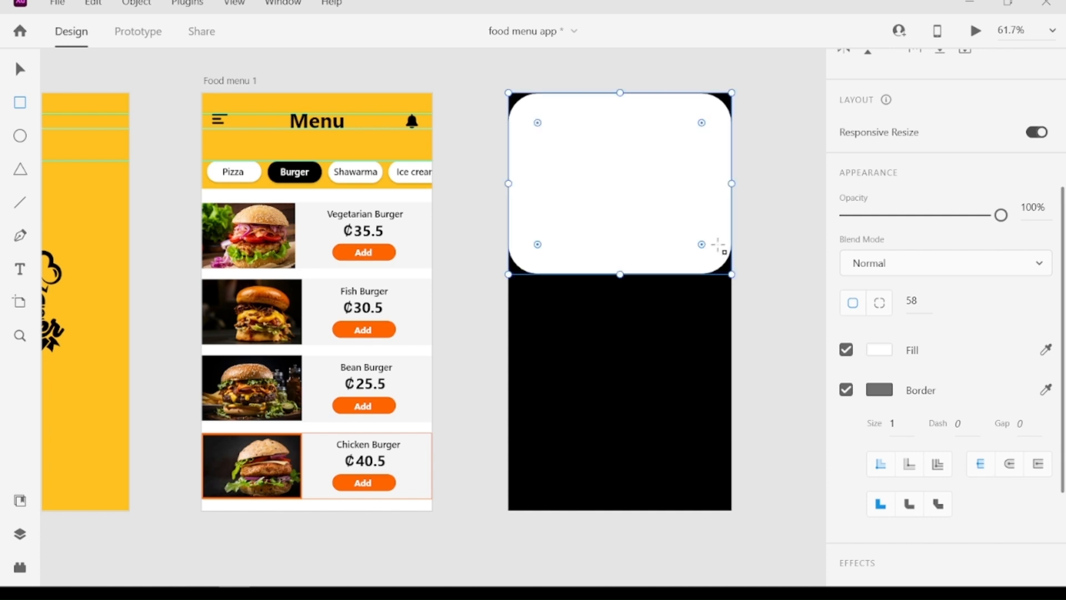
Step: Remove the rounded panel's border and fill it with the yellow sampled from the "Food menu 1" header
click(880, 350)
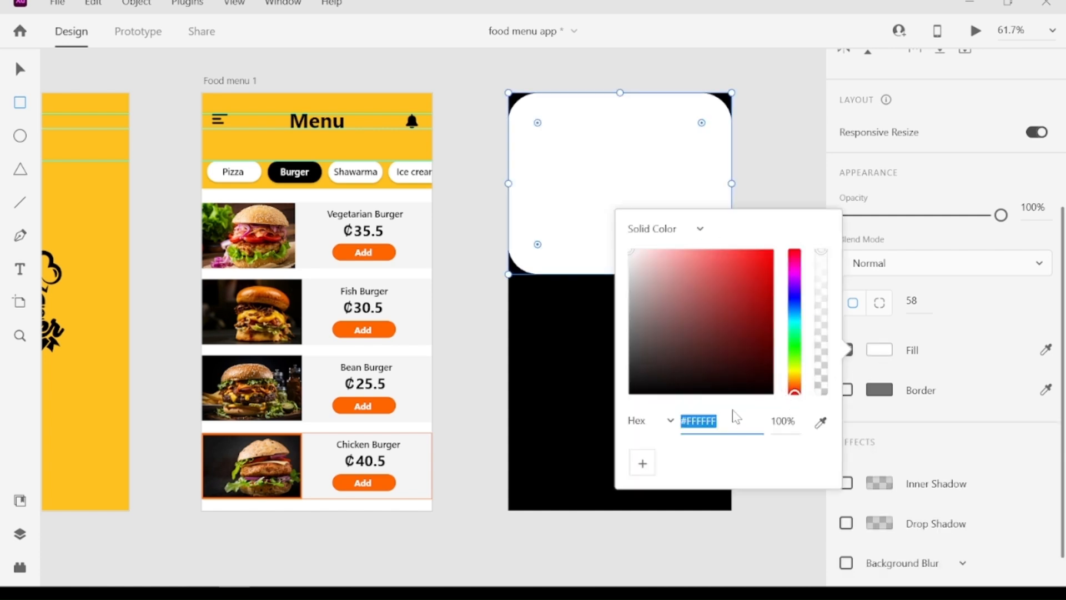
click(880, 354)
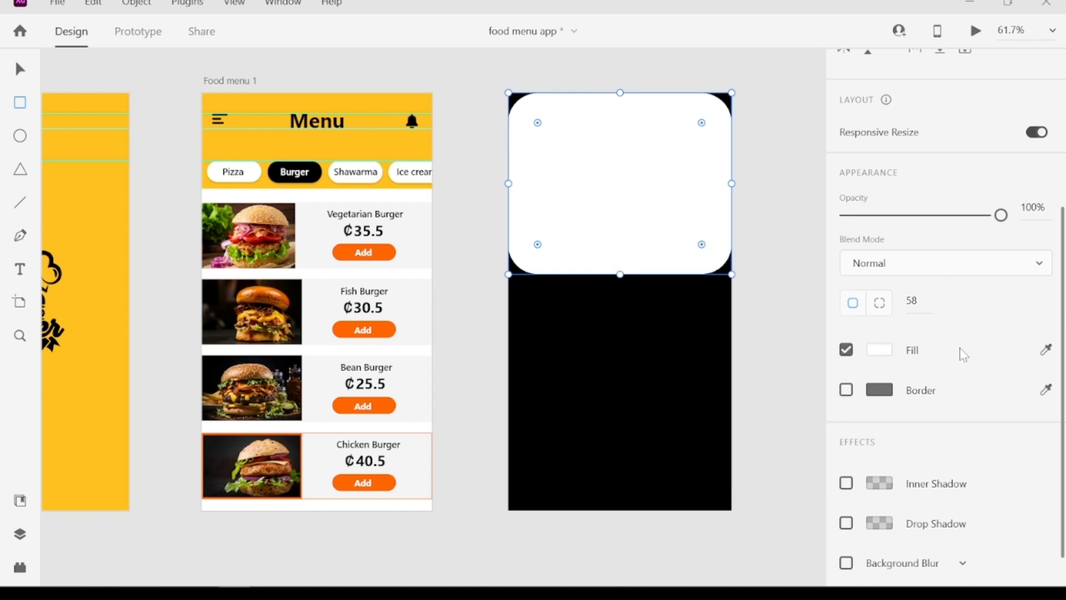
click(1046, 350)
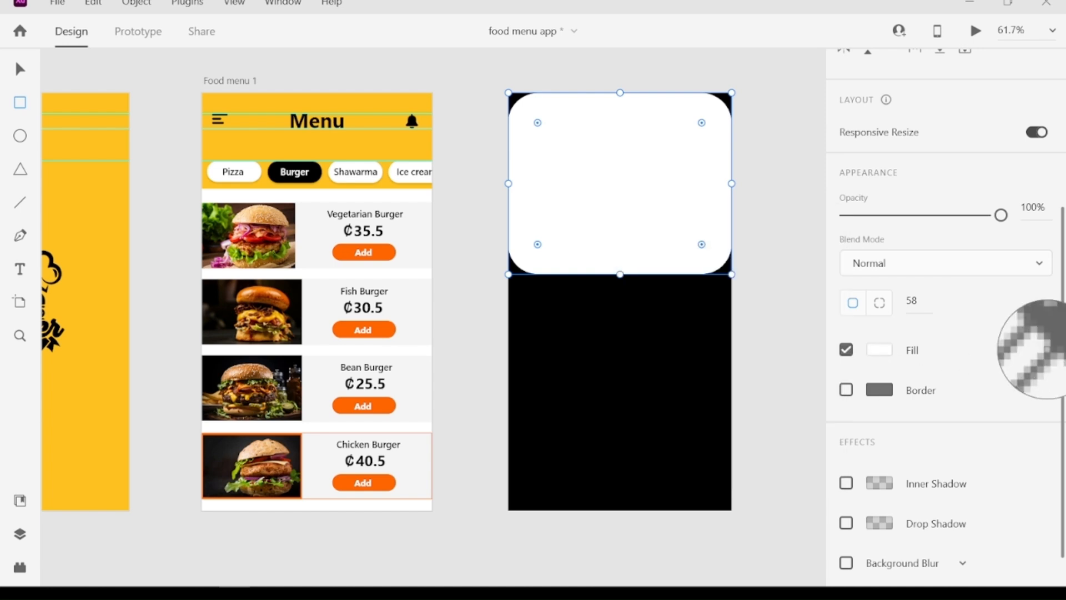
click(366, 148)
key(Escape)
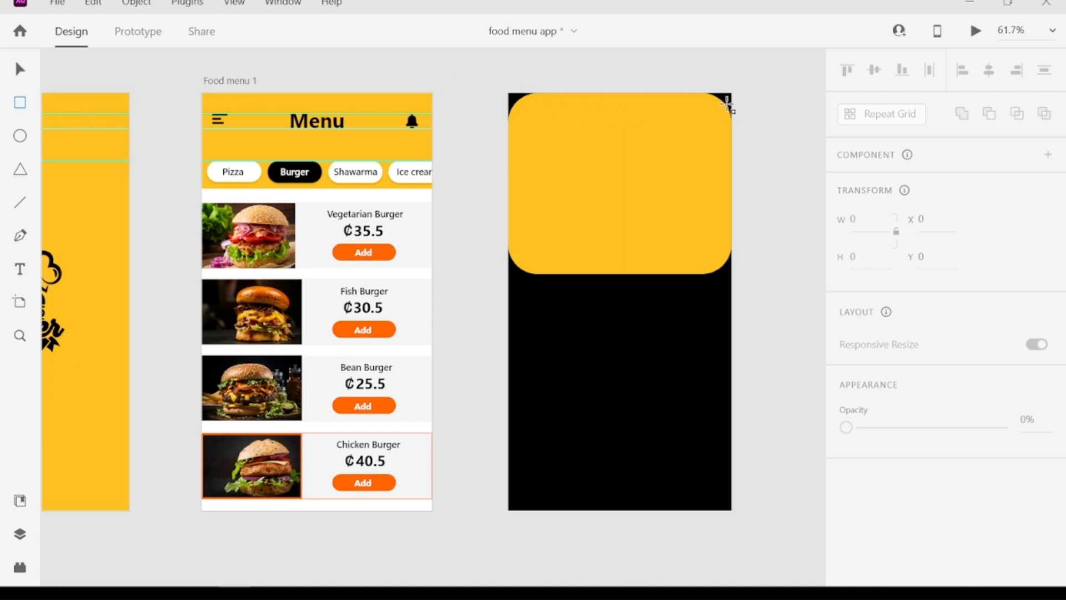
Step: Draw a borderless black rectangle about 435 by 136 over the upper part of the yellow panel, covering its upper rounded corners
drag(512, 99, 730, 162)
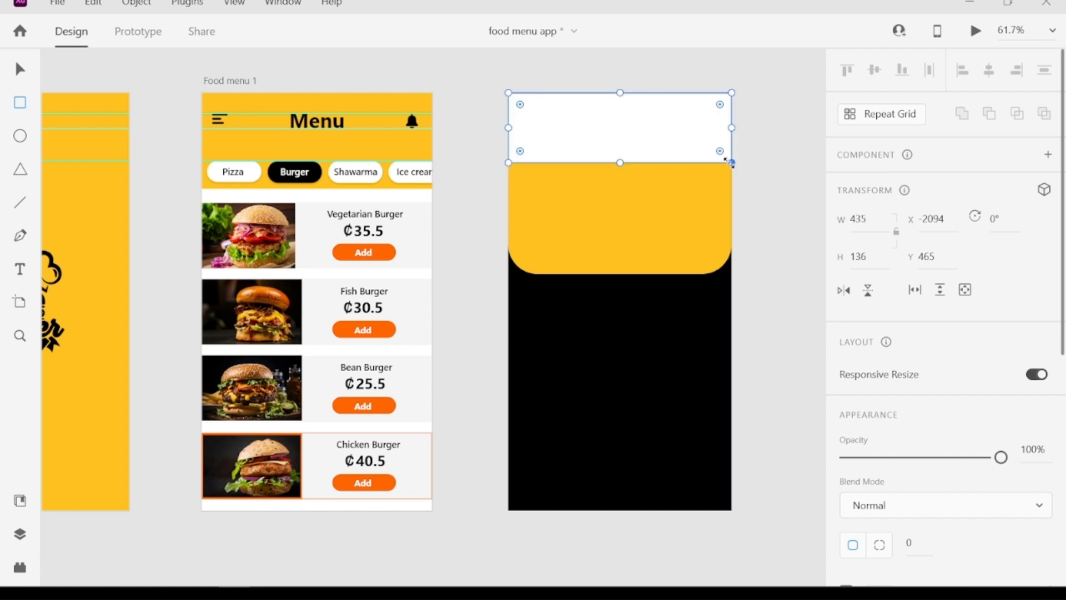
scroll(856, 205, down, 5)
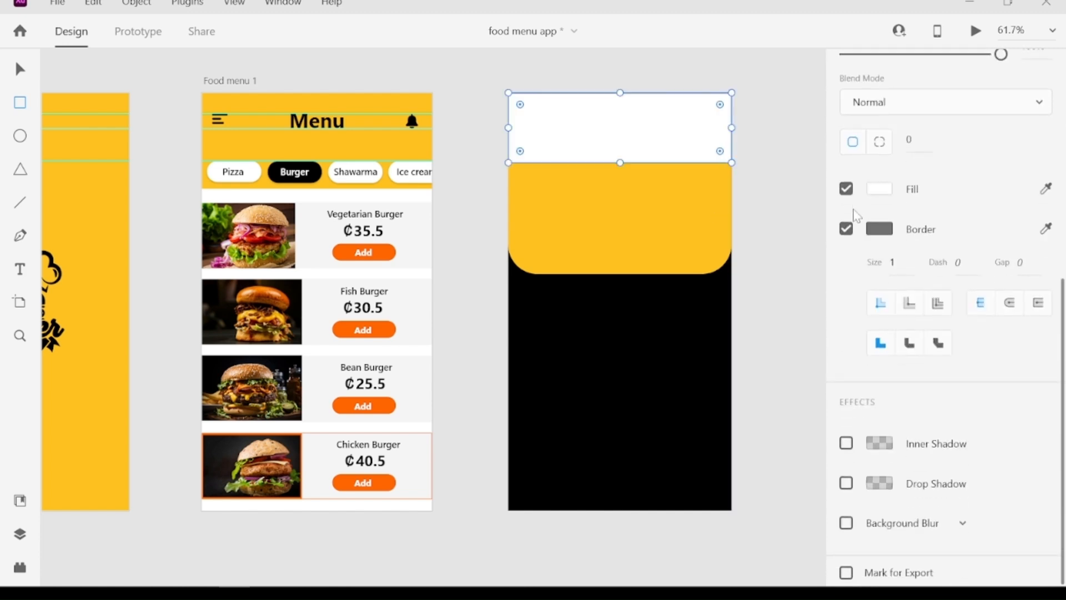
click(883, 309)
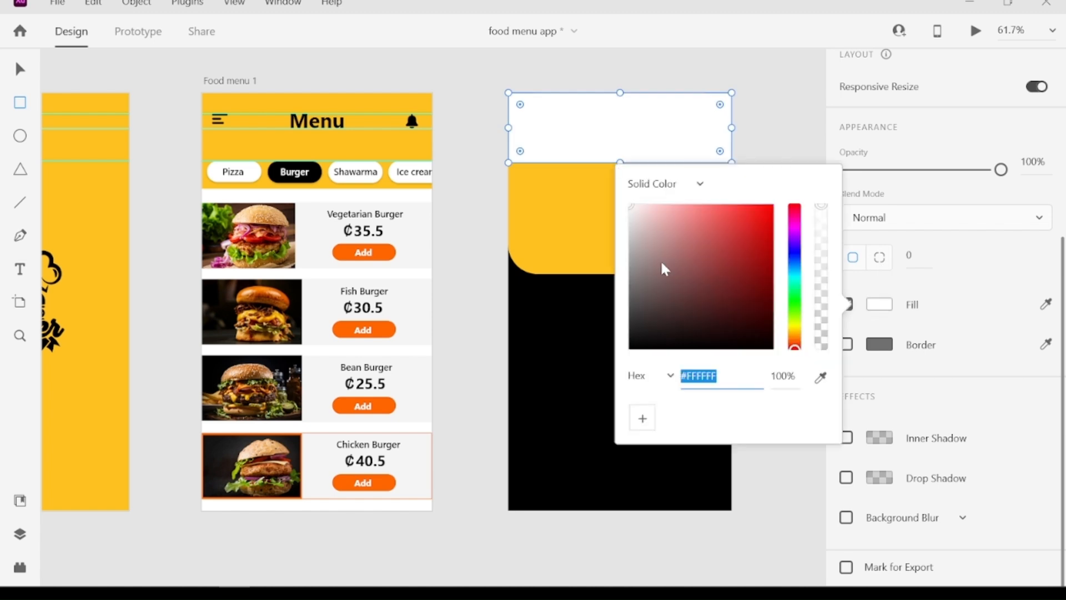
drag(674, 268, 800, 390)
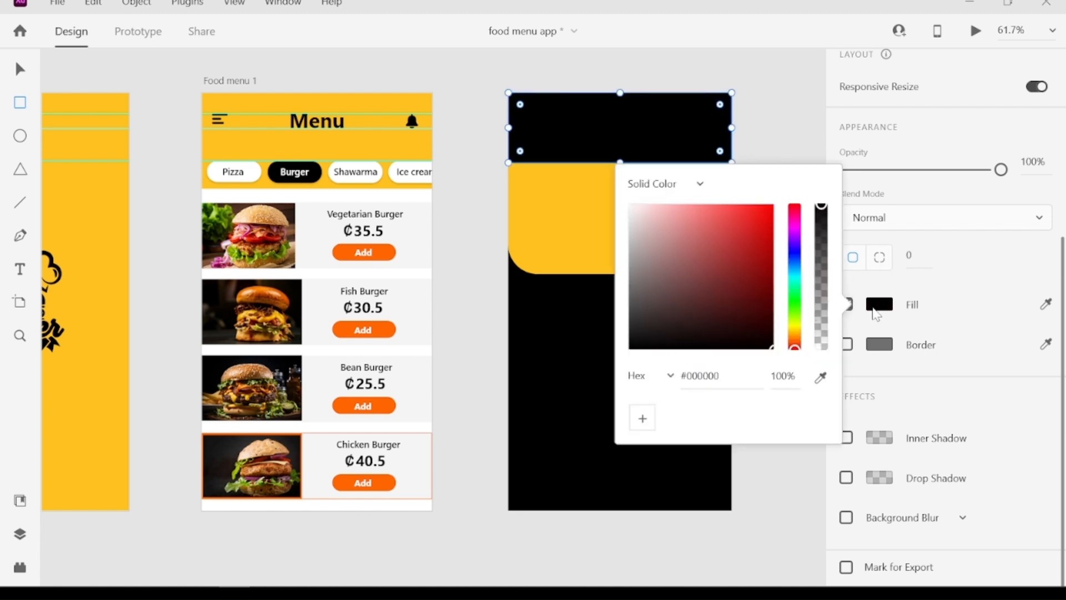
click(874, 309)
click(20, 71)
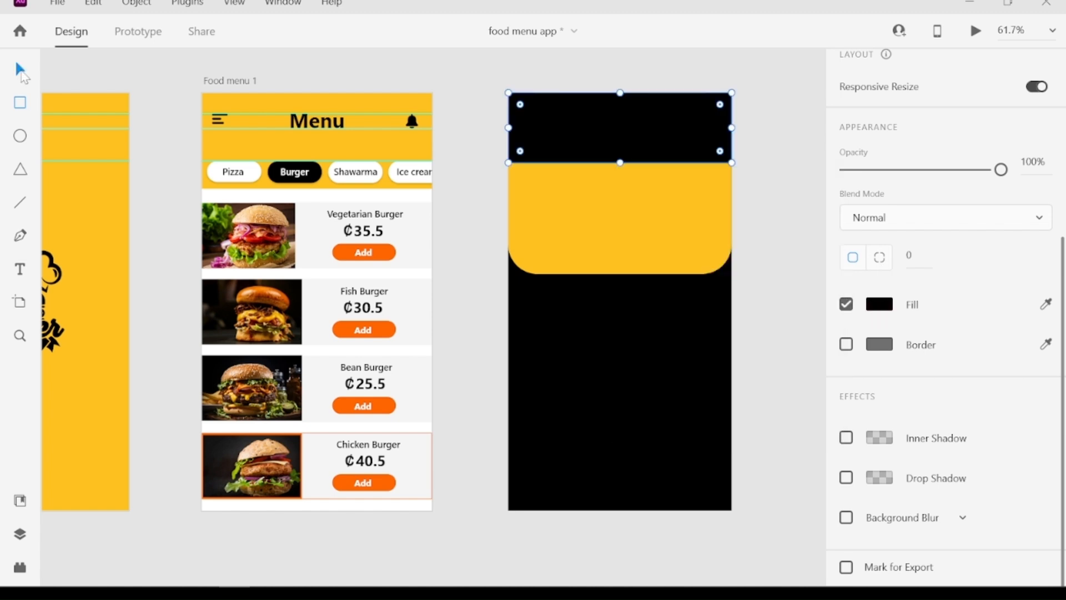
click(451, 86)
Step: Draw a rectangle about 435 by 338 over the yellow panel, leaving its lower edge exposed, and round its corners to 58
key(r)
mouse_move(508, 94)
mouse_down()
mouse_move(726, 131)
mouse_move(735, 267)
mouse_up()
drag(733, 269, 732, 267)
scroll(911, 465, down, 5)
click(909, 301)
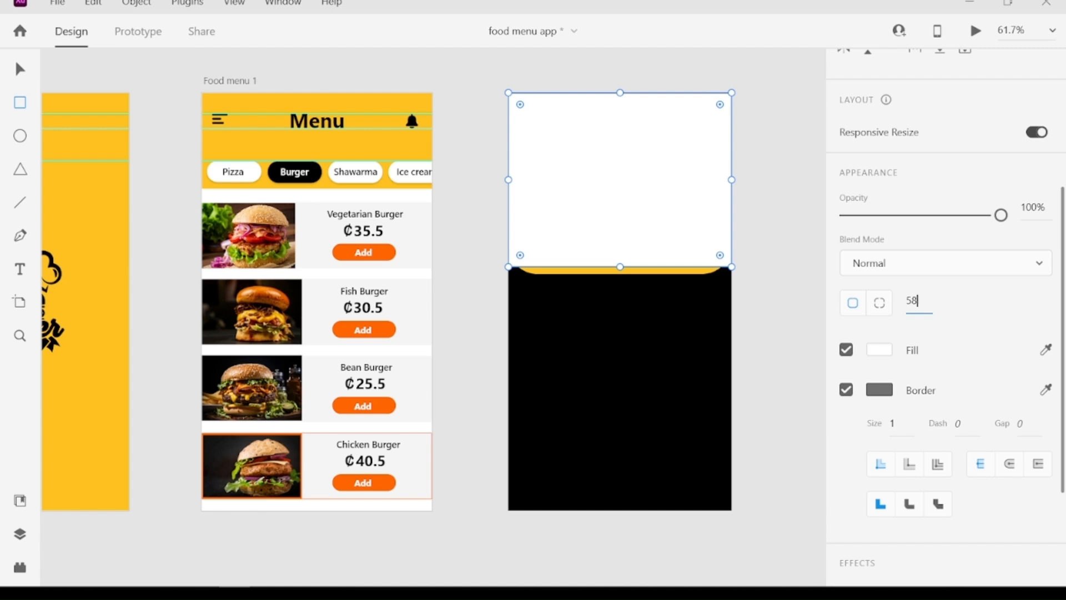
text(58)
key(Return)
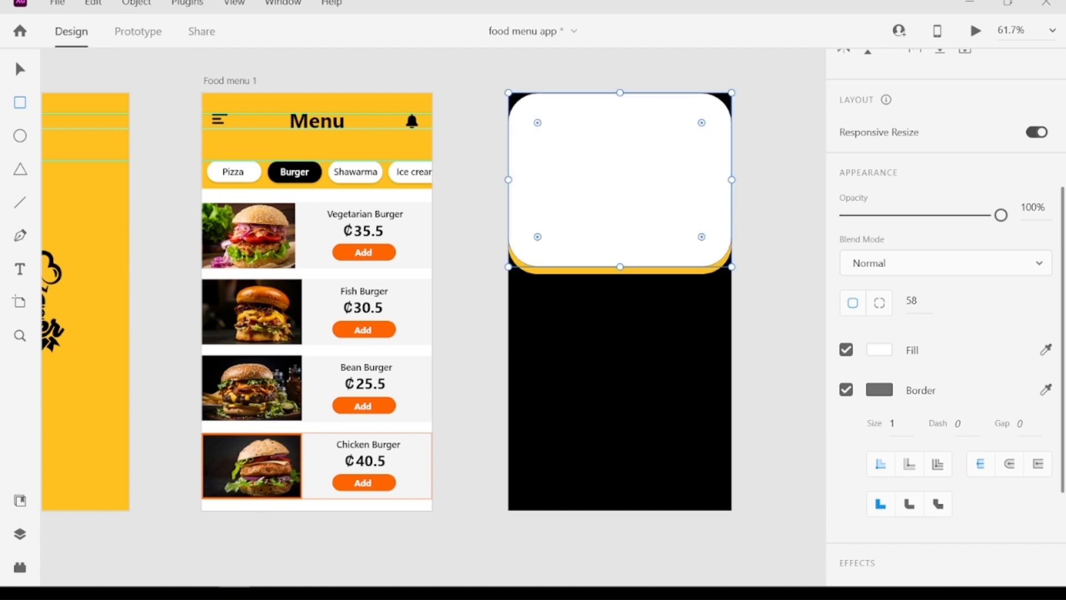
Step: Fill the new rounded rectangle with the chicken burger photo from the image files
key(v)
mouse_move(255, 585)
drag(143, 579, 624, 193)
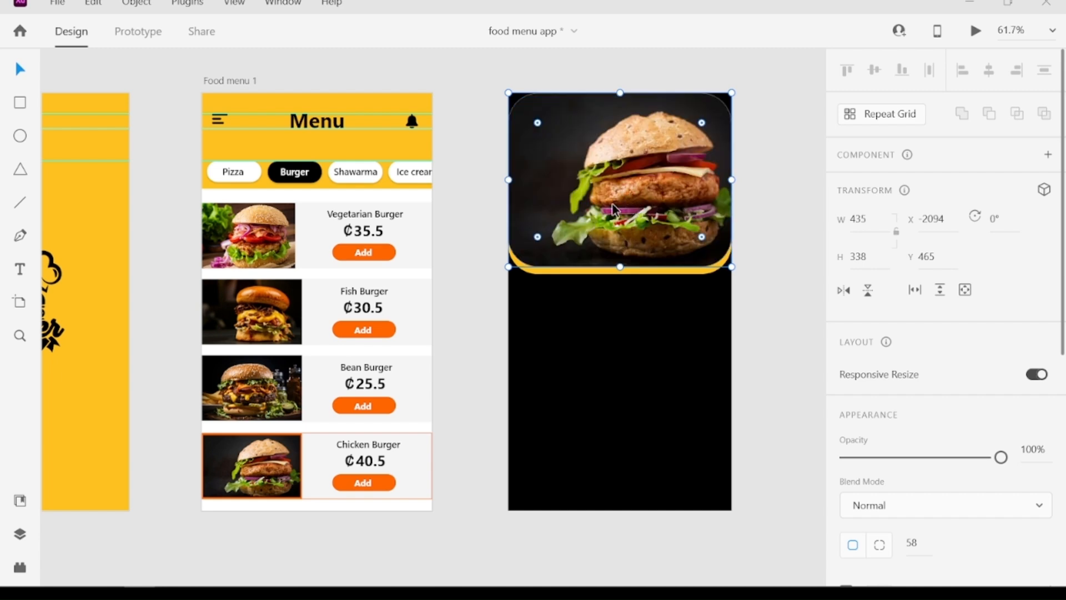
click(461, 152)
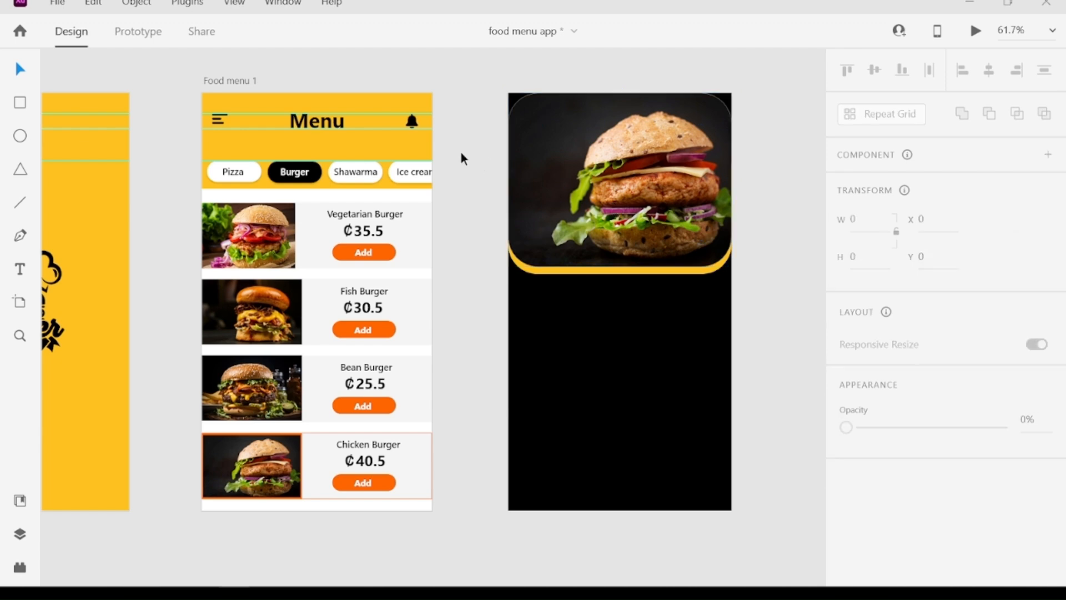
Step: Recolour the black rectangle behind the photo's upper corners with the dark background shade sampled from the burger photo
click(515, 102)
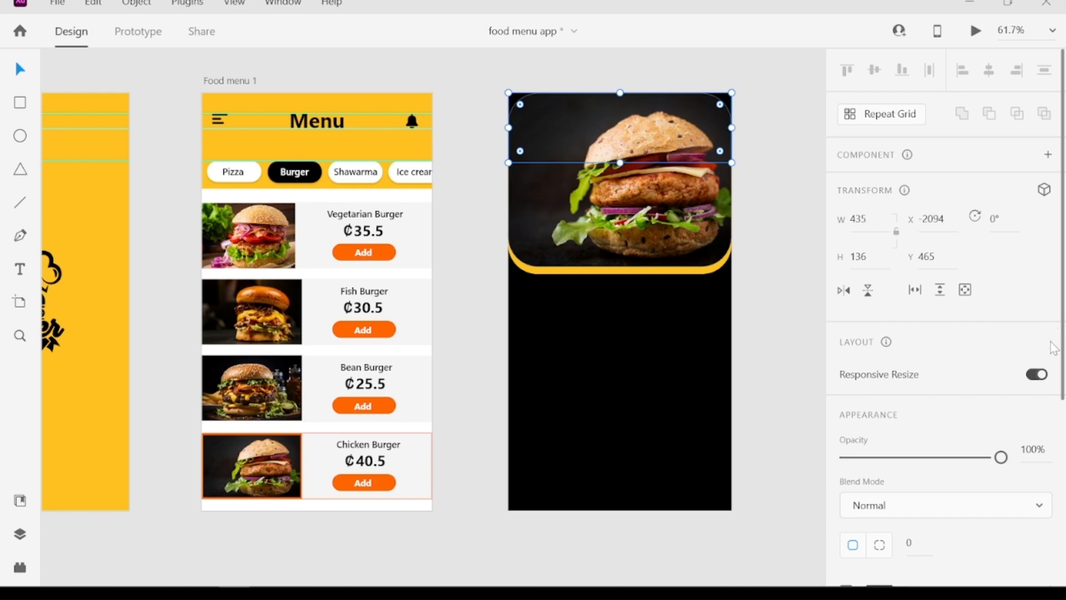
scroll(897, 397, down, 5)
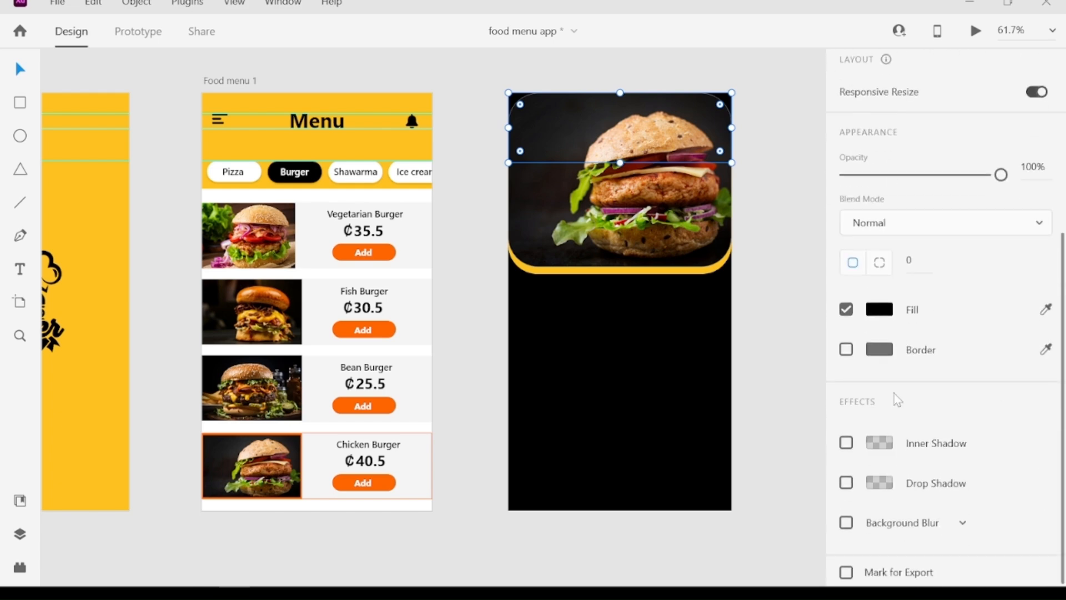
click(1046, 304)
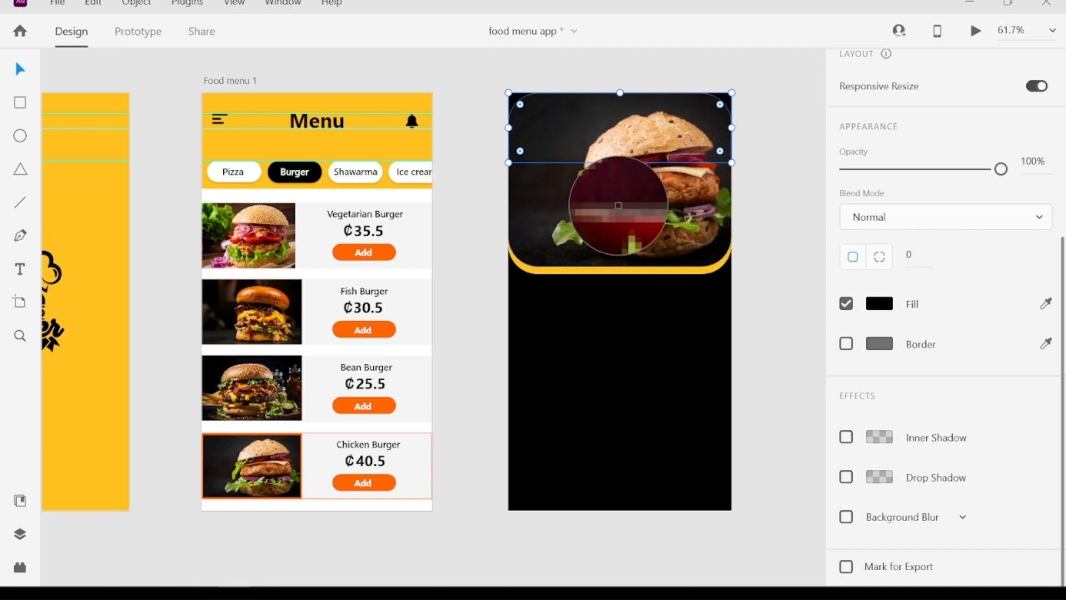
click(536, 107)
click(512, 112)
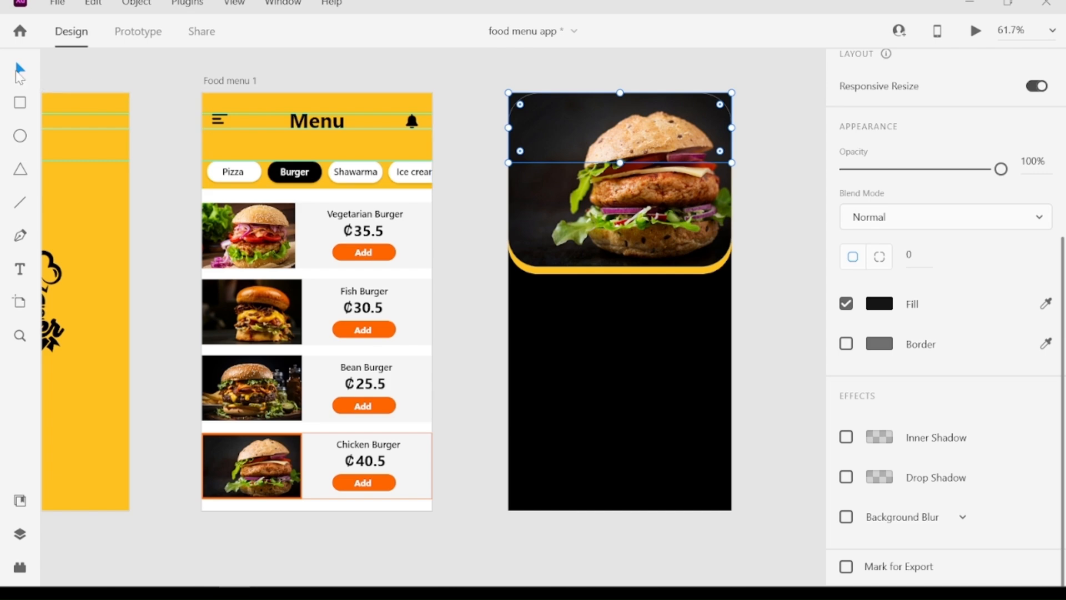
click(479, 239)
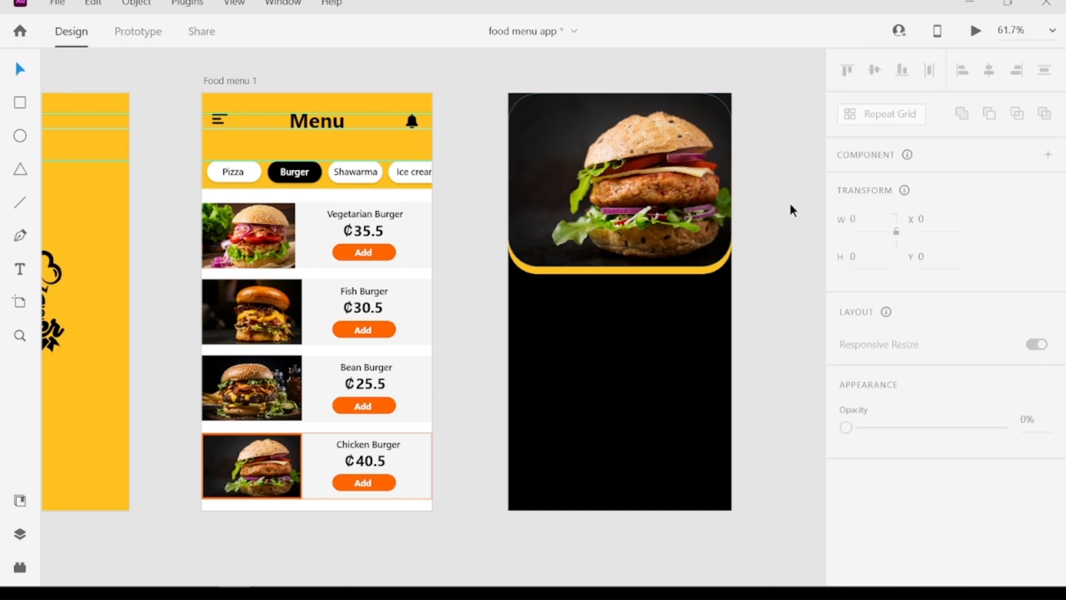
Step: Remove the border from the rounded burger photo
click(719, 117)
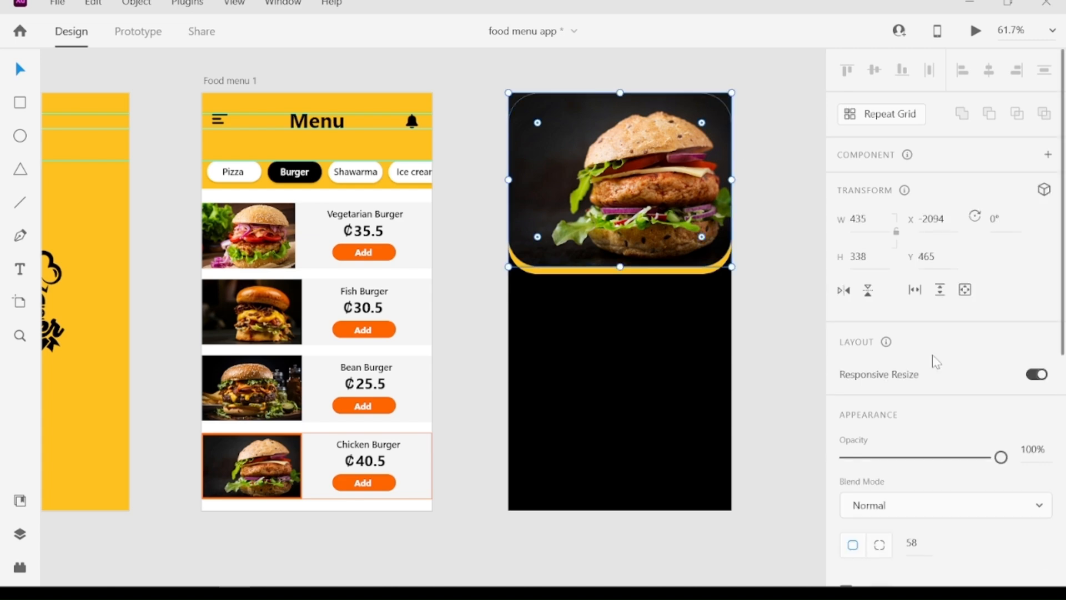
scroll(936, 361, down, 5)
click(848, 392)
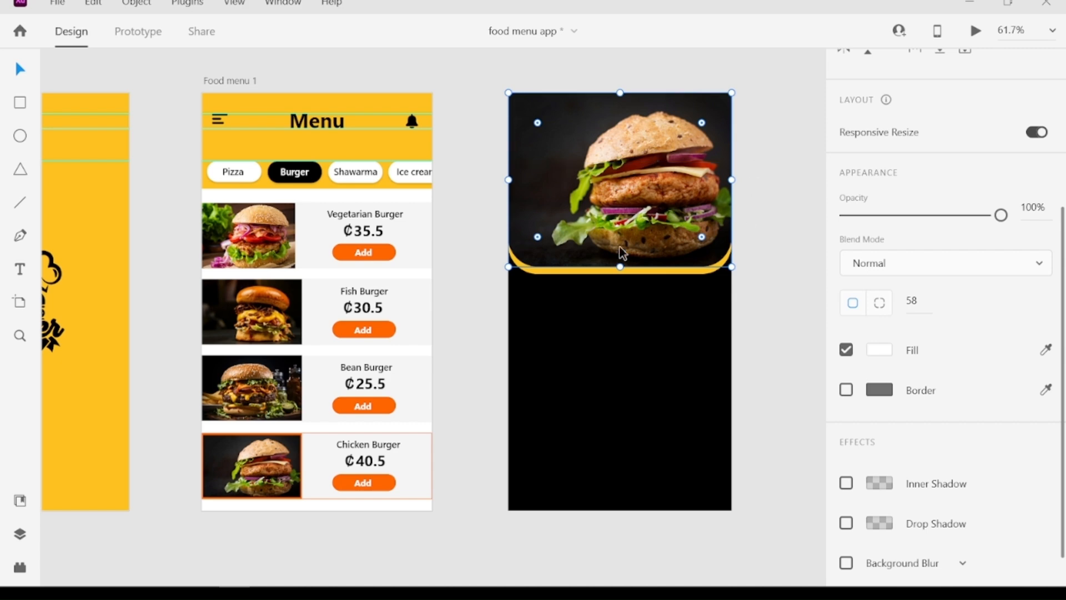
Step: Draw a small circle near the burger photo's left edge and duplicate it at the same height near the right edge
click(19, 138)
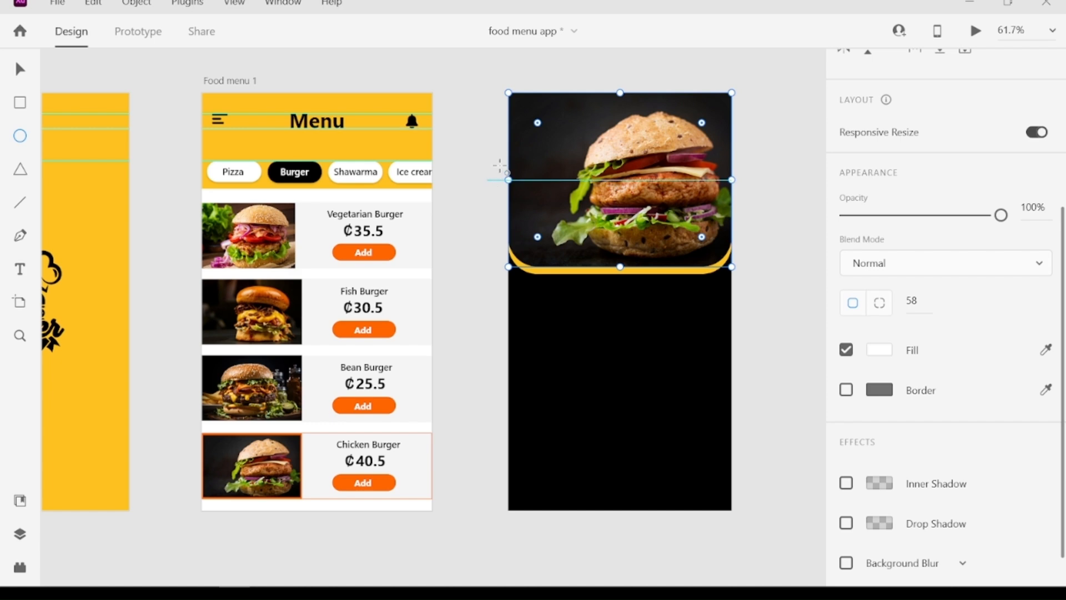
click(530, 160)
mouse_move(531, 159)
mouse_down()
mouse_move(561, 188)
mouse_move(529, 173)
mouse_up()
key(v)
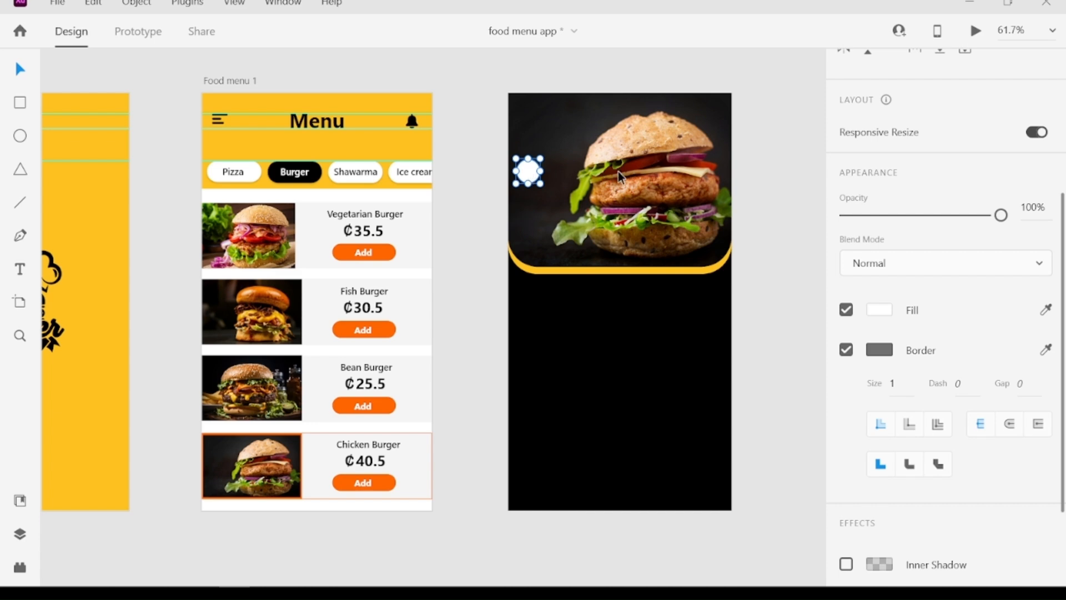
drag(675, 172, 715, 178)
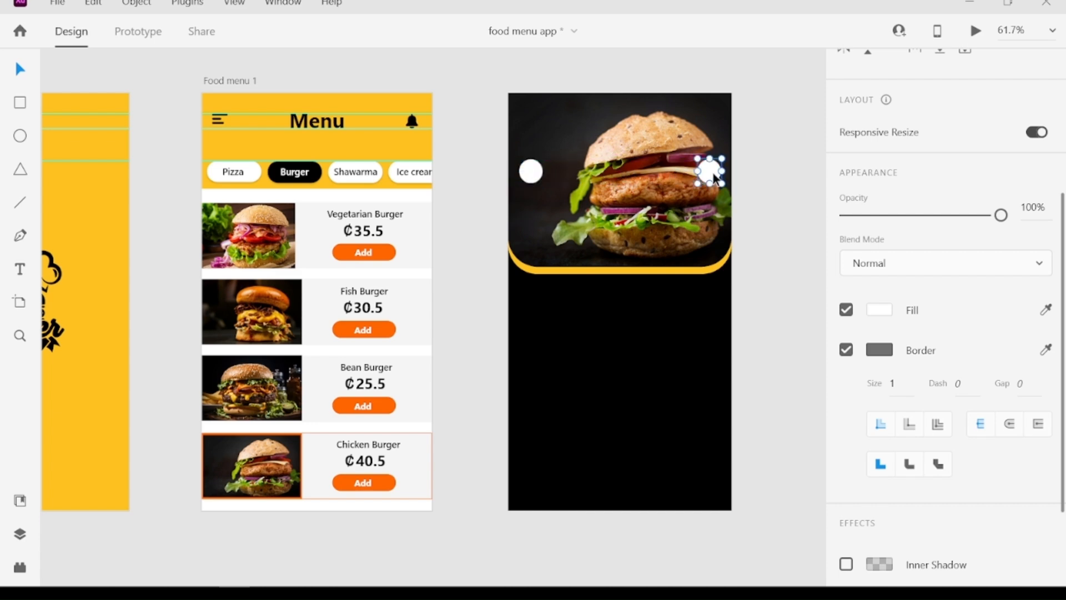
Step: Remove the borders from both circles and fill them with the yellow sampled from the "Food menu 1" header
click(846, 350)
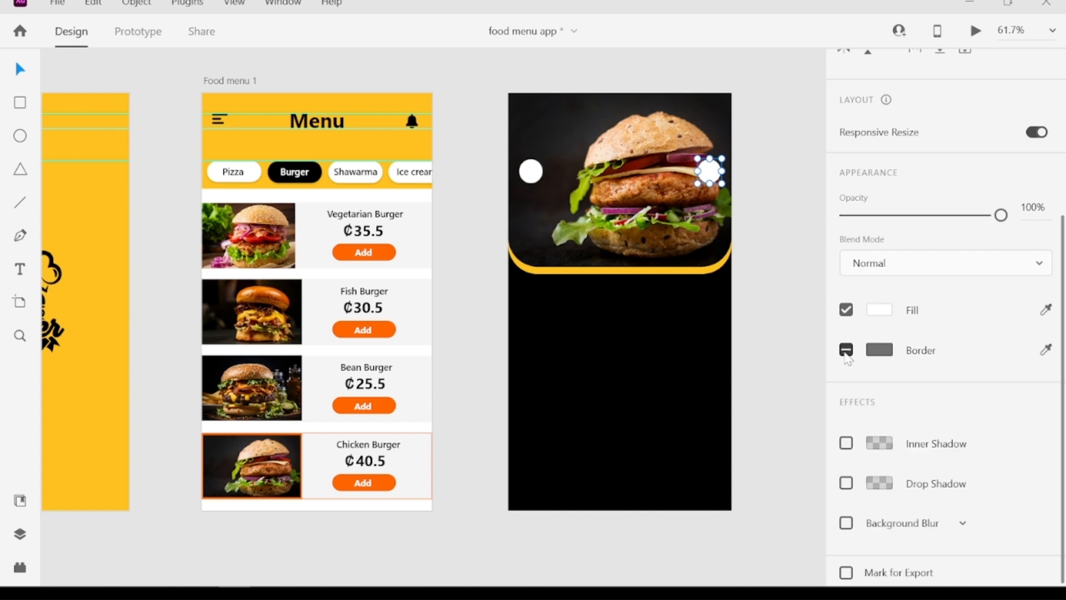
click(533, 173)
click(846, 351)
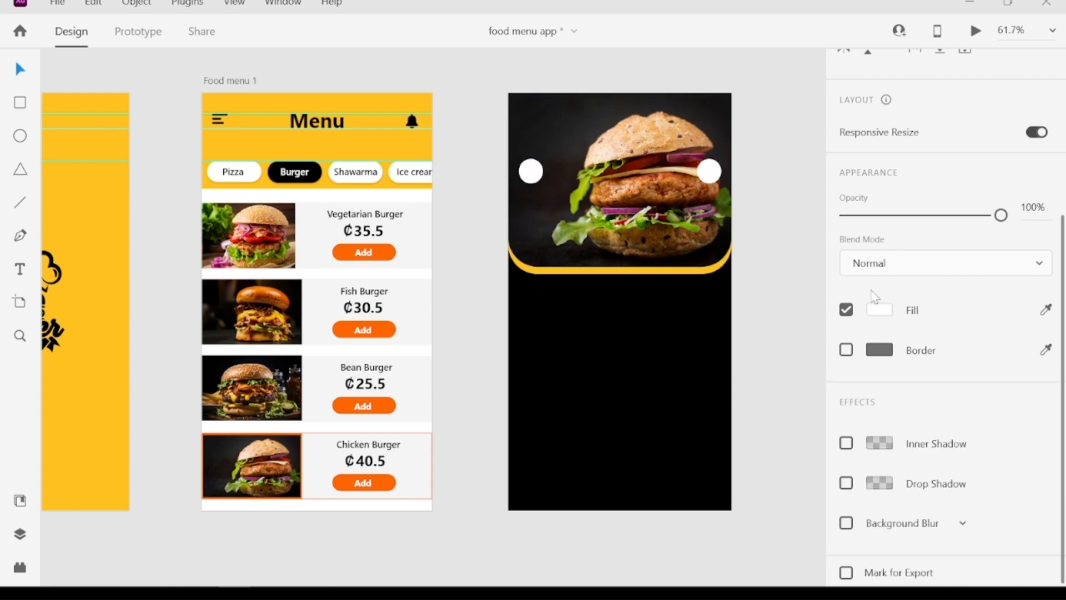
click(1046, 310)
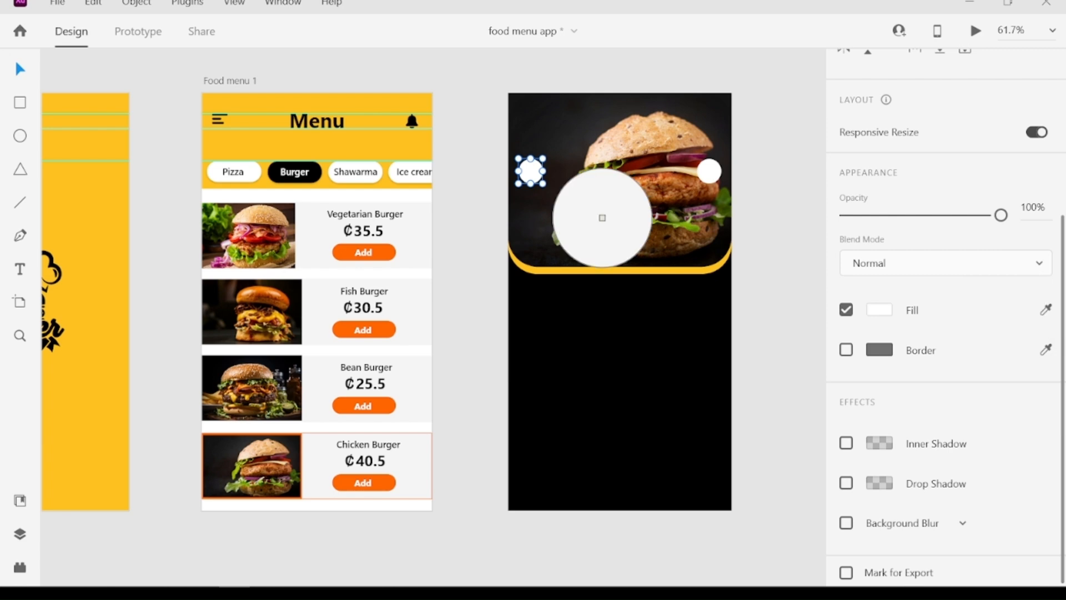
click(383, 148)
click(709, 171)
click(1046, 310)
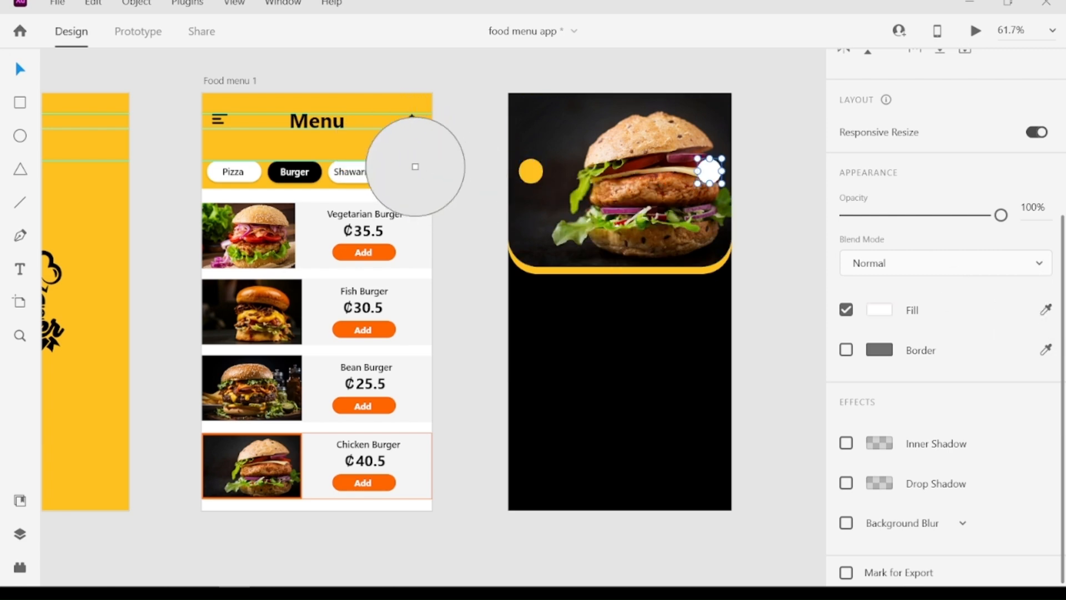
click(387, 148)
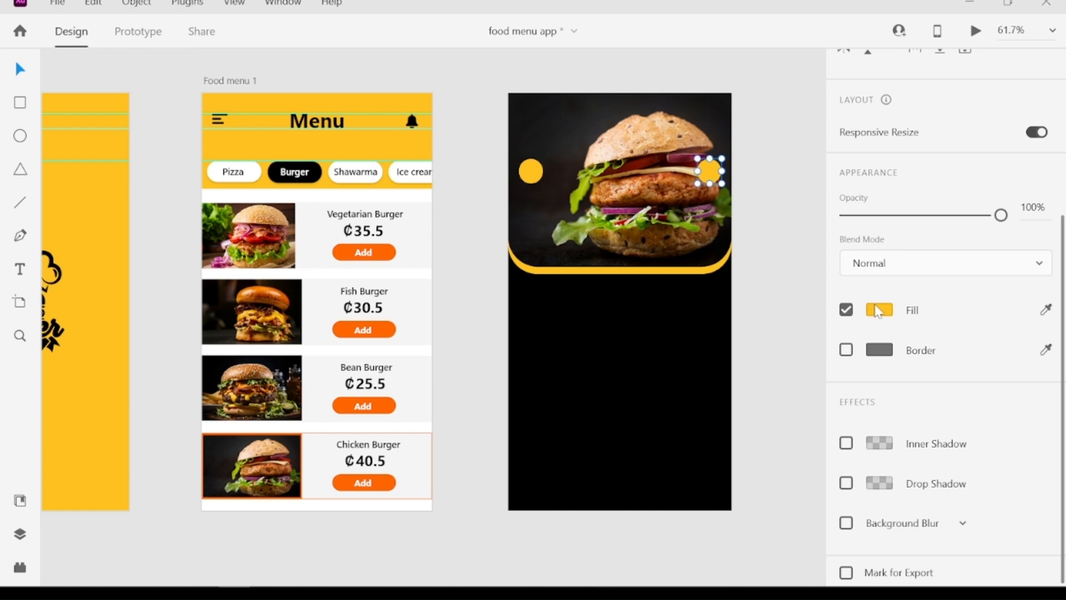
Step: Import the black chevron icon beside the new screen and shrink it to fit inside a yellow circle
drag(1, 248, 795, 302)
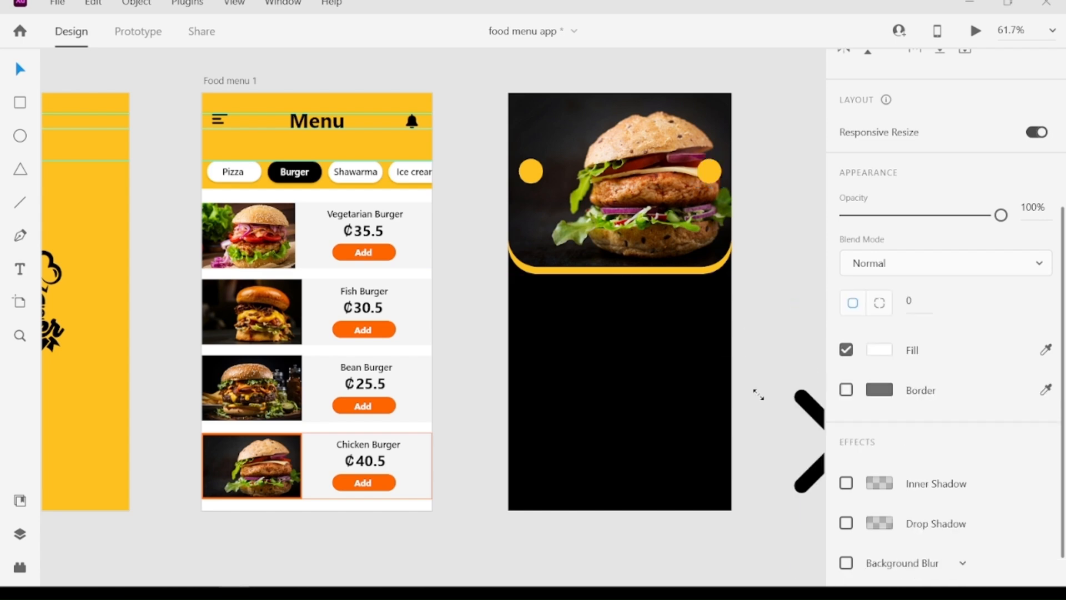
drag(758, 395, 760, 396)
drag(817, 469, 674, 310)
drag(635, 236, 741, 327)
click(759, 356)
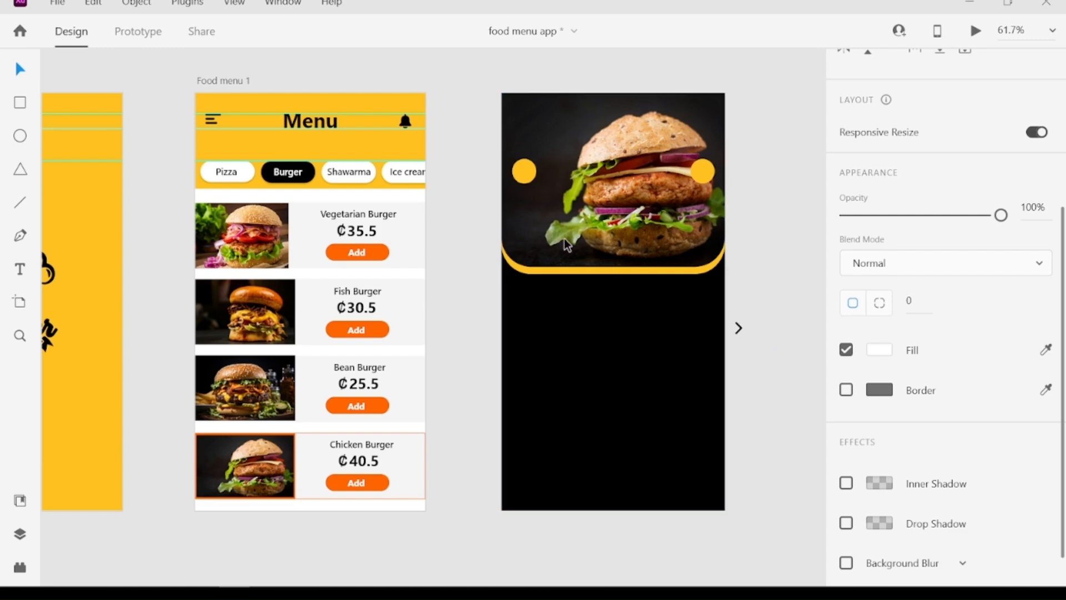
Step: Place the chevron over the left yellow circle, turn it to point left, and centre it within the circle
drag(508, 188, 525, 176)
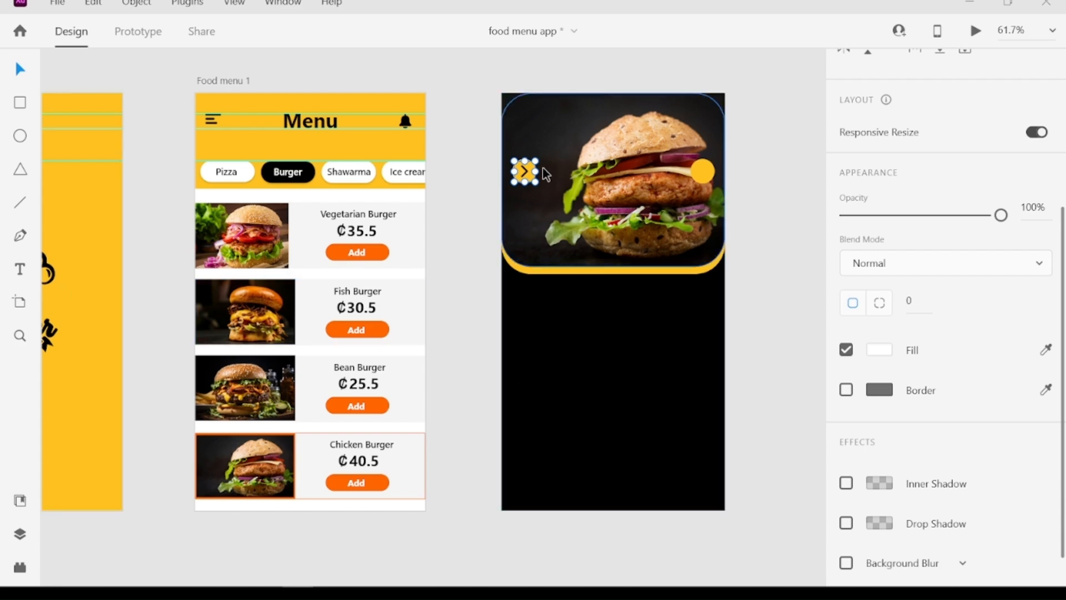
drag(542, 167, 505, 174)
key(Left)
key(Left)
key(Left)
key(Down)
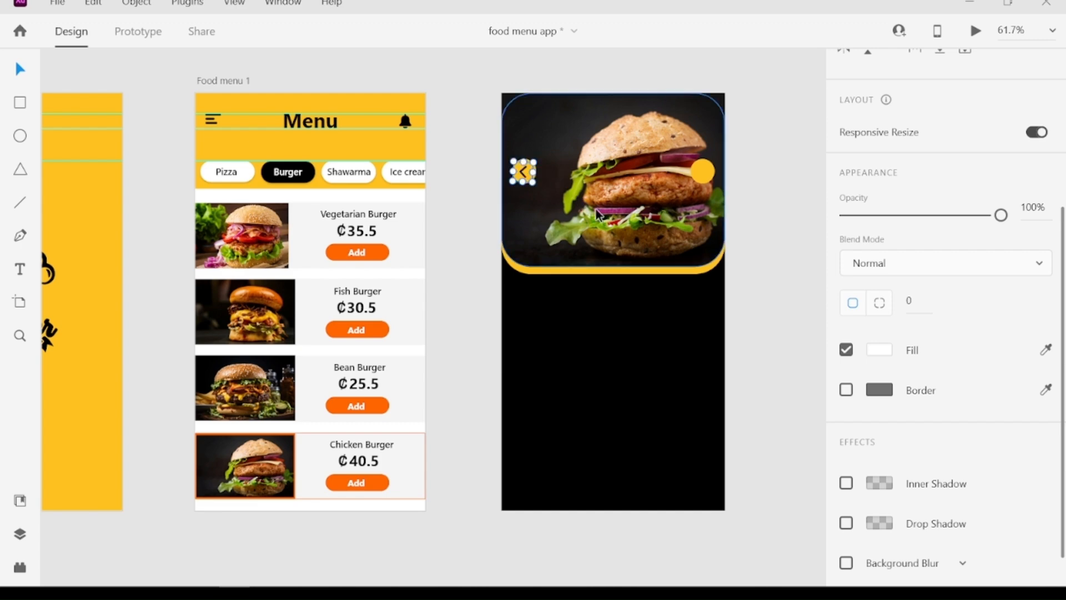
Step: Import a second chevron icon, shrink it to circle size, and place it pointing right on the right yellow circle
click(704, 173)
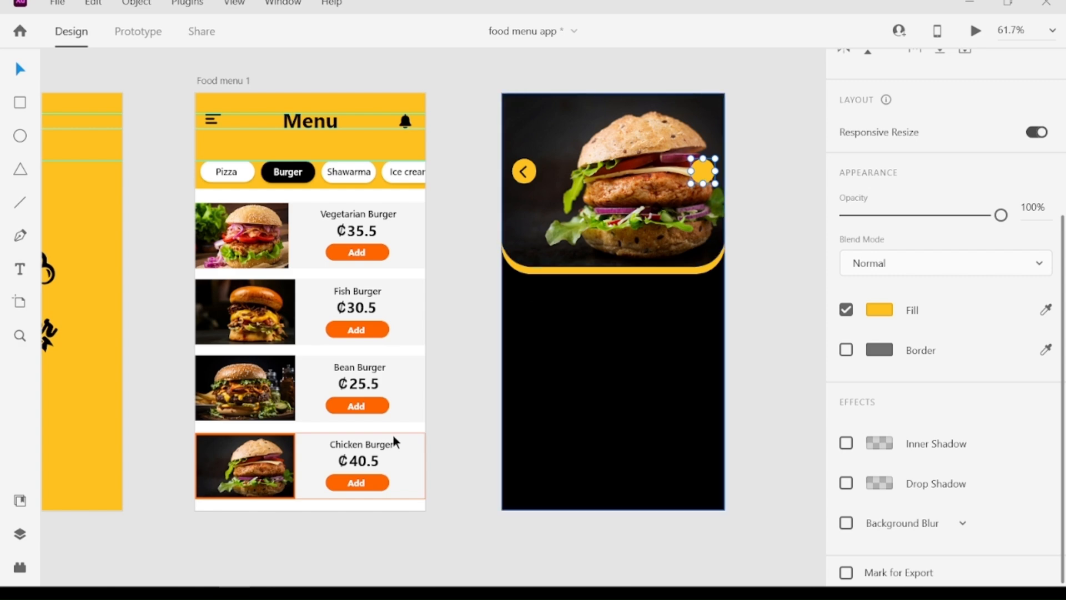
drag(2, 311, 815, 295)
drag(732, 352, 641, 269)
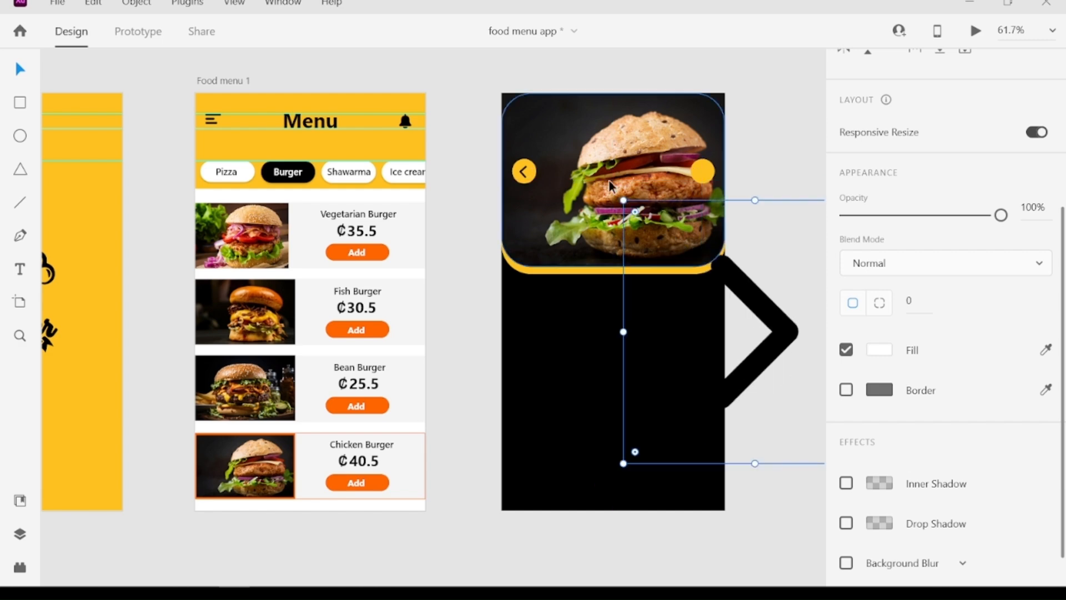
drag(623, 200, 704, 176)
key(Right)
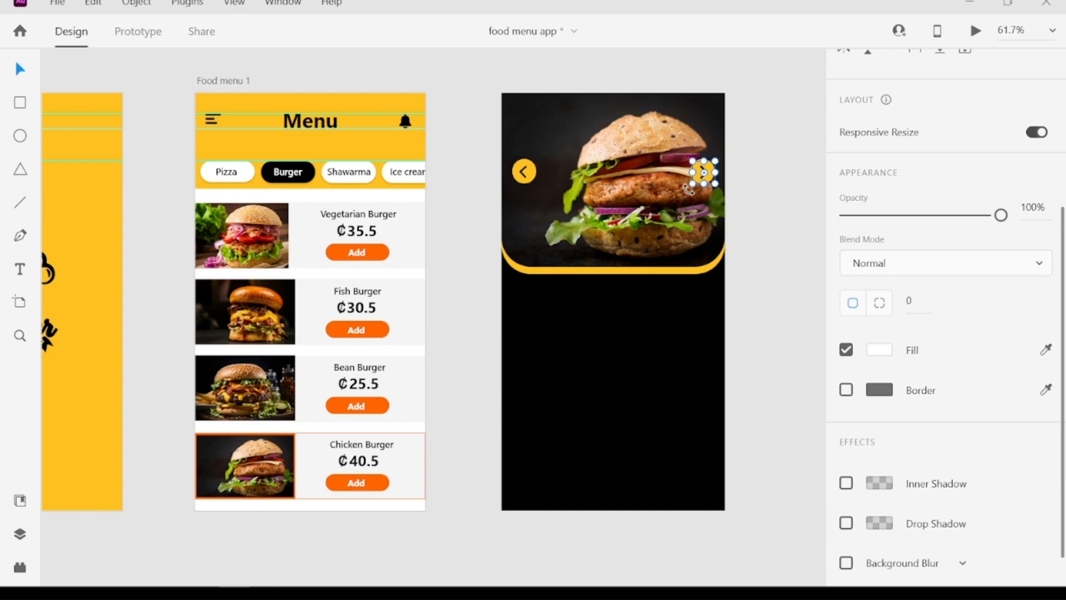
Step: Add the text "CHICKEN BURGER" below the burger photo and fill it with yellow sampled from the "Food menu 1" header
click(759, 184)
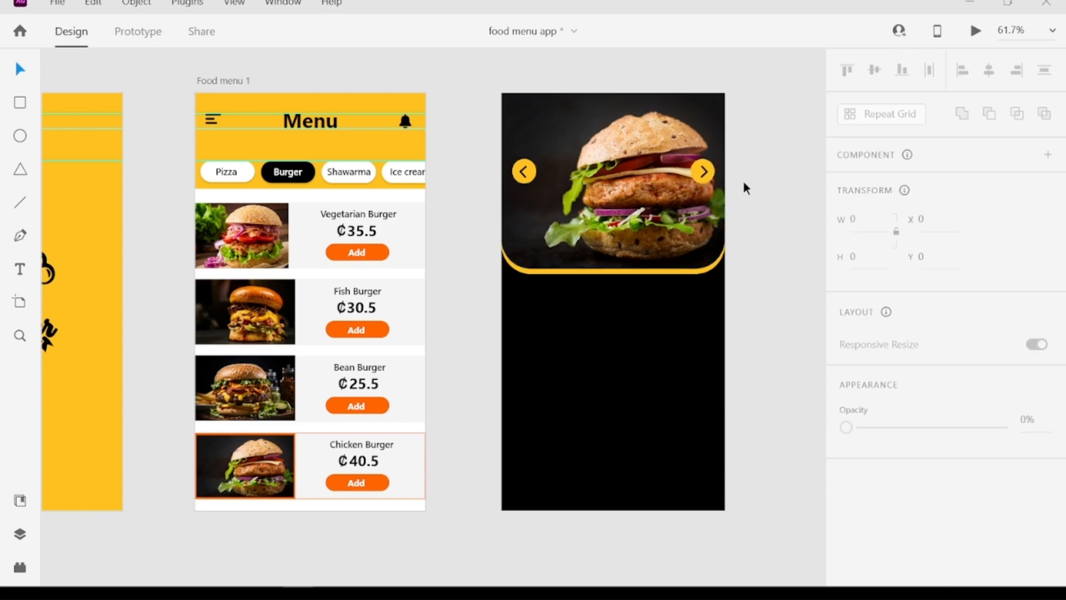
key(t)
click(598, 312)
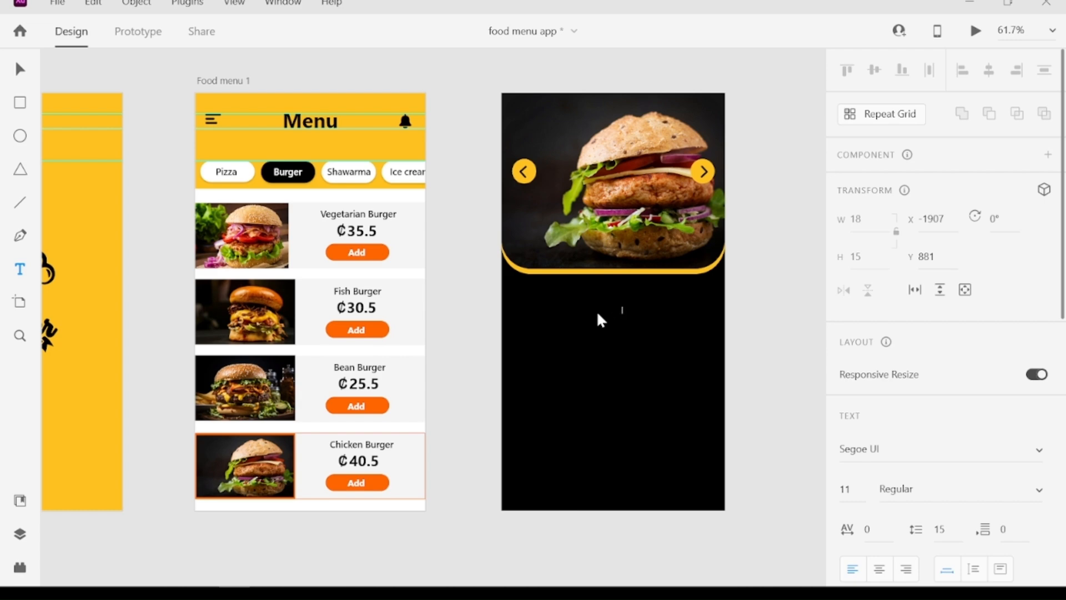
text(CHICKEN BURGER)
click(17, 73)
scroll(1055, 411, down, 6)
scroll(947, 356, down, 3)
click(1046, 356)
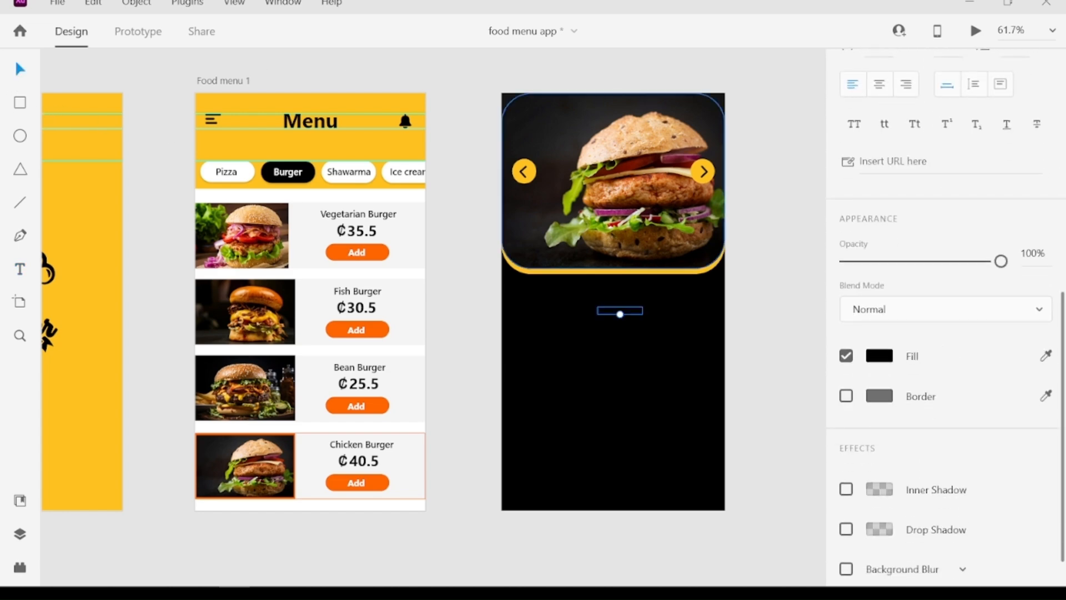
click(357, 159)
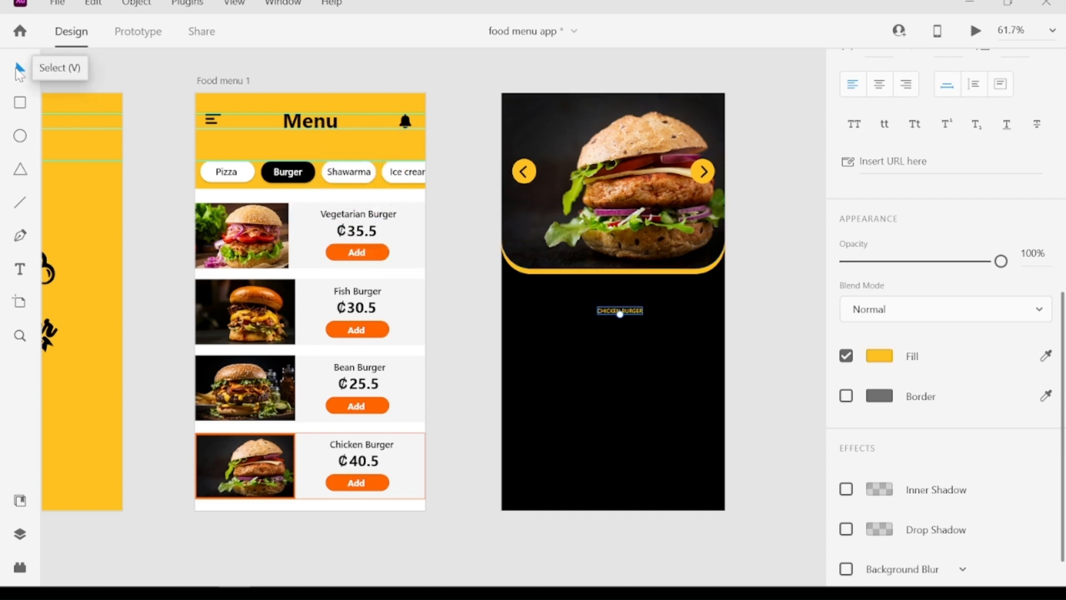
Step: Make the "CHICKEN BURGER" title bold at size 32 and place it just under the photo, towards the screen's right edge
scroll(1045, 199, up, 3)
click(1041, 195)
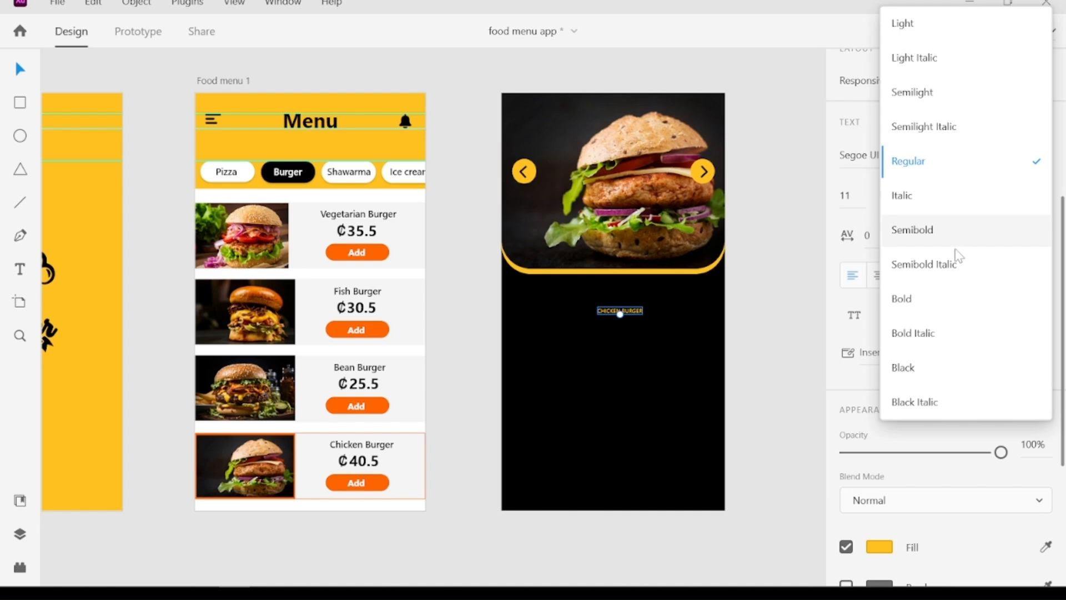
click(924, 299)
click(846, 195)
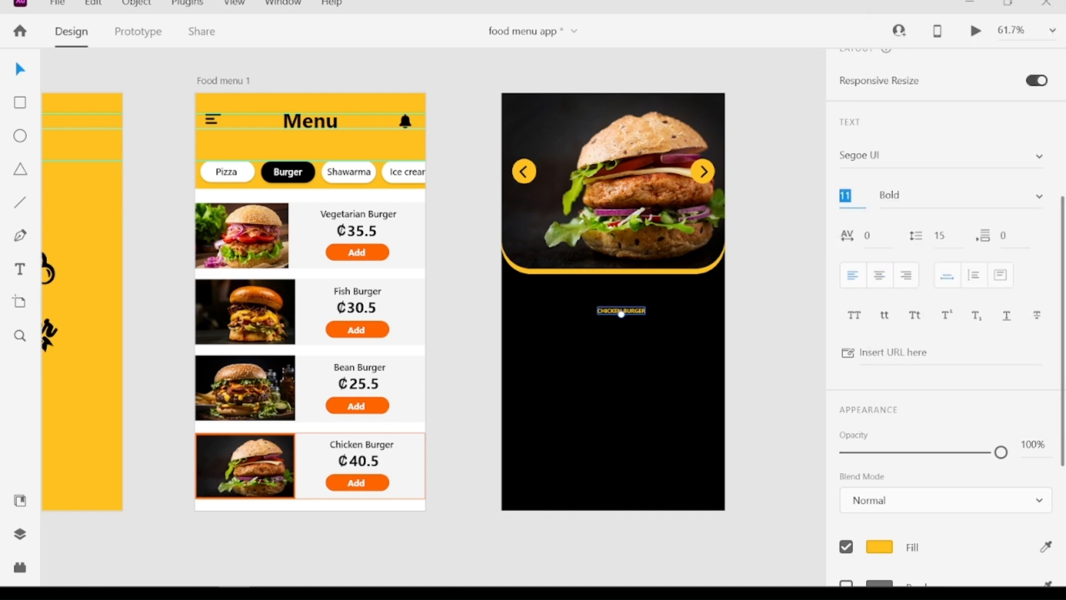
key(BackSpace)
key(Return)
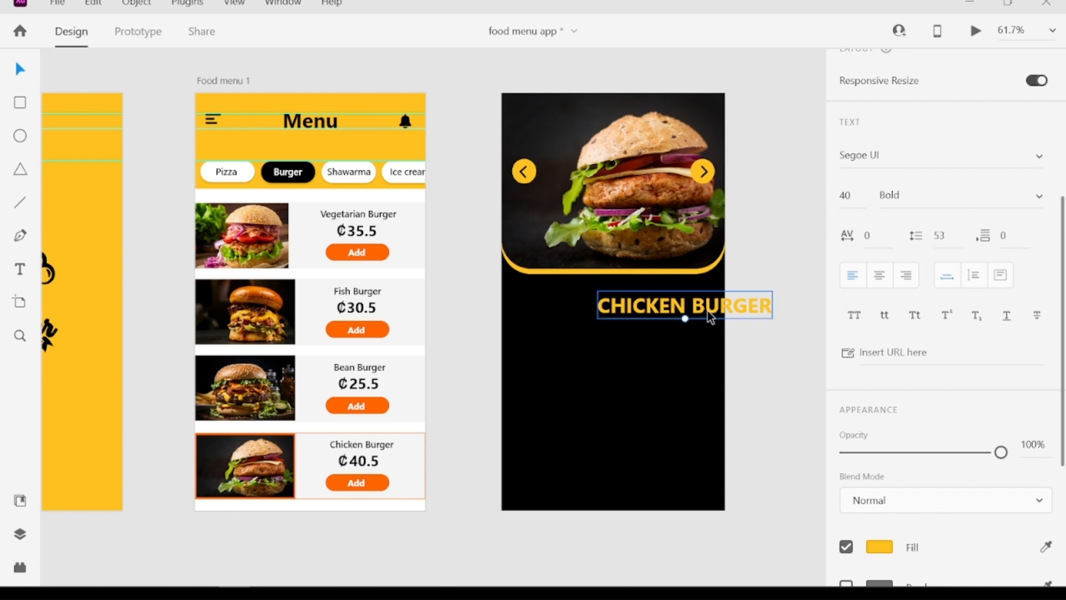
drag(701, 305, 667, 289)
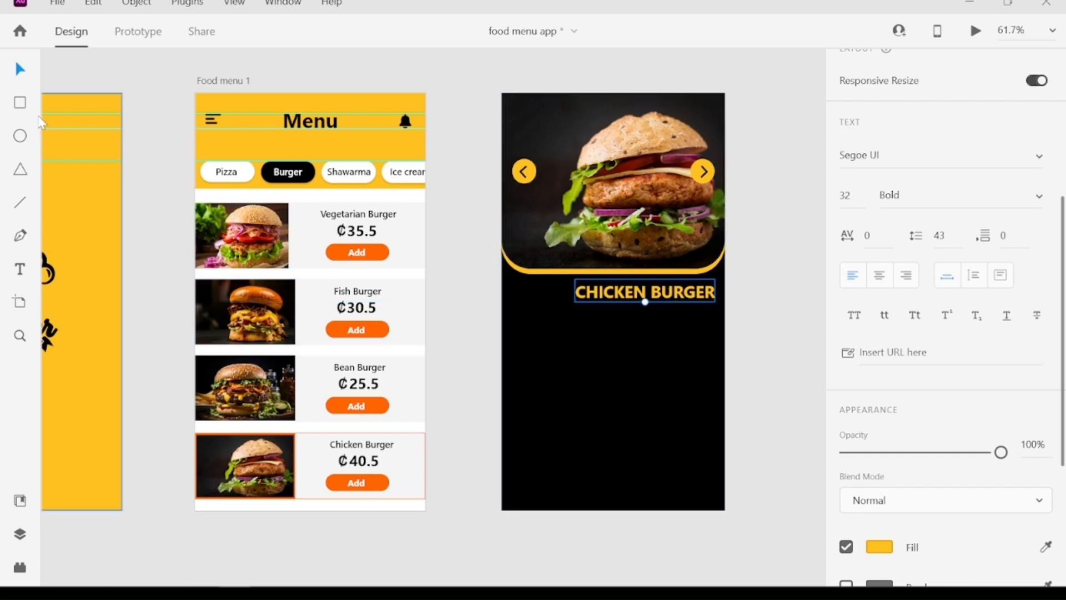
Step: Draw a thin rectangle about 67 by 4 as an underline beneath the end of the "CHICKEN BURGER" title
click(20, 102)
drag(624, 320, 709, 307)
key(v)
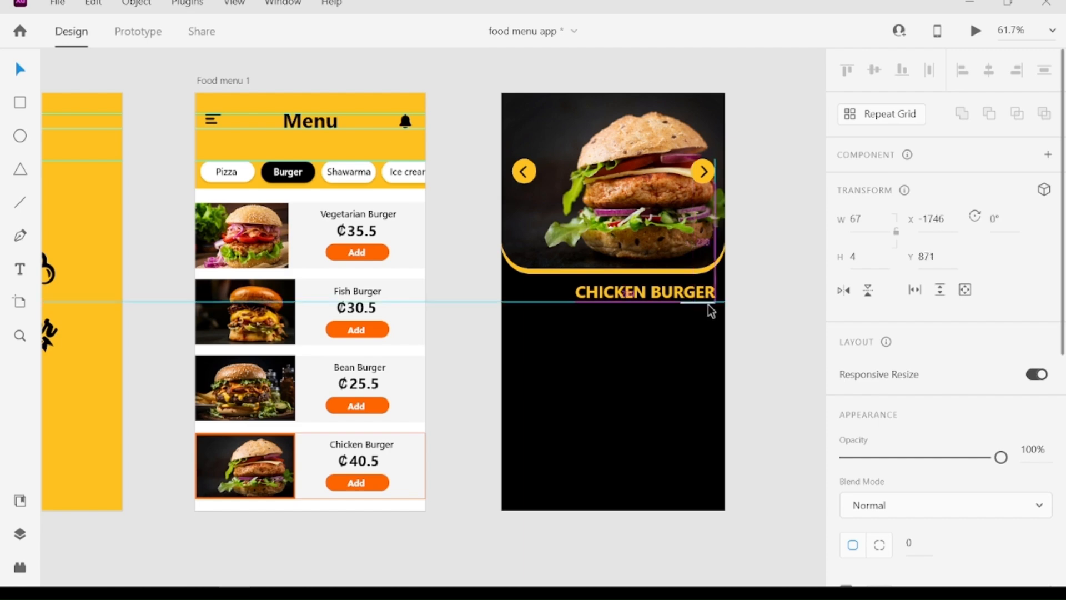
drag(708, 305, 708, 305)
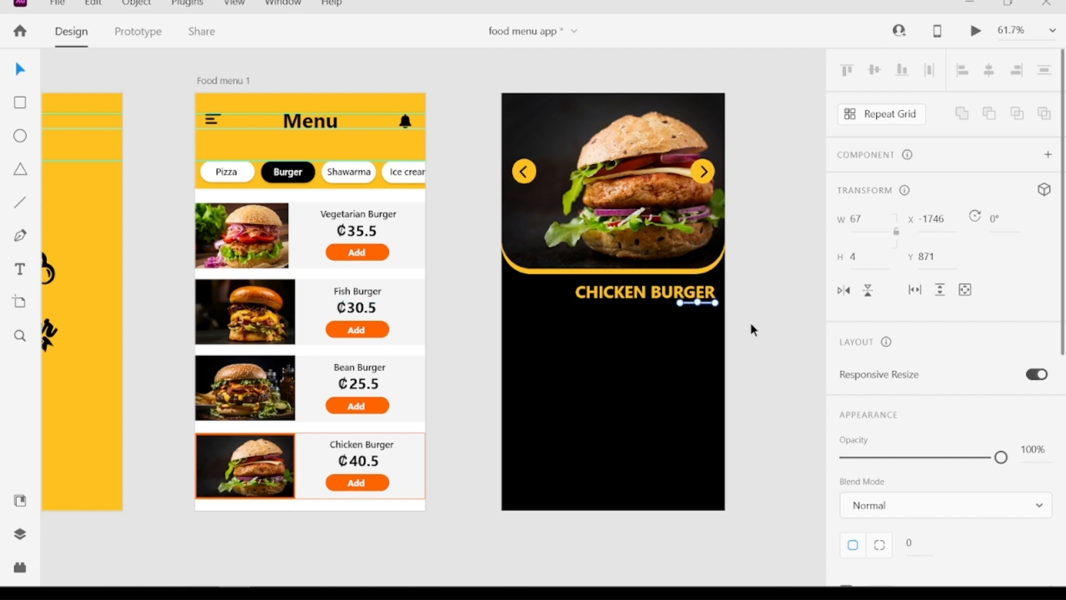
click(751, 323)
Step: Fill the title's underline bar with yellow sampled from the "Food menu 1" header
click(709, 302)
scroll(952, 368, down, 5)
click(846, 309)
click(845, 309)
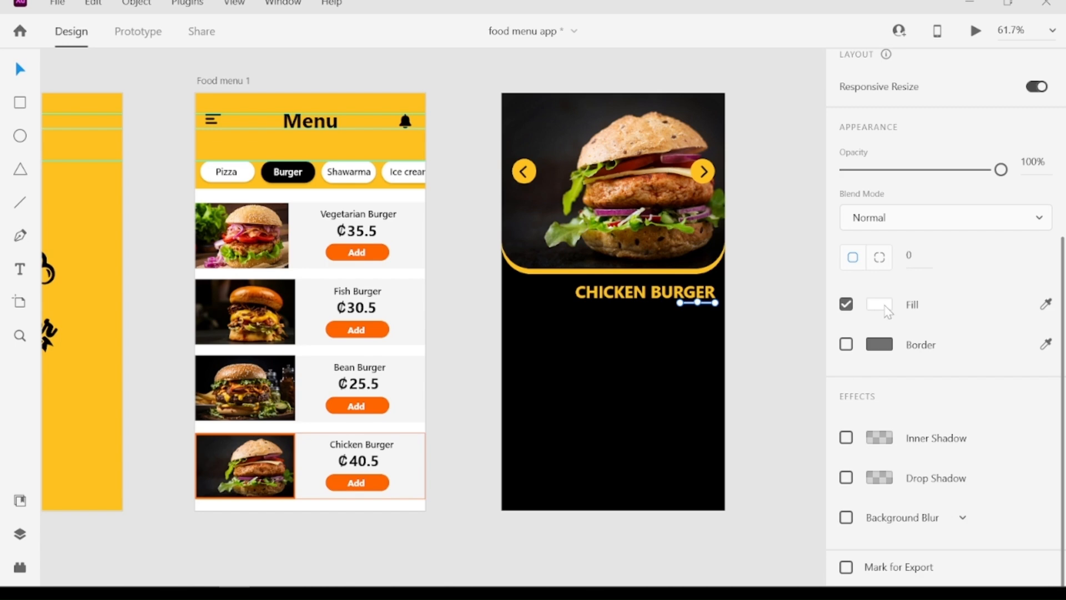
click(1046, 304)
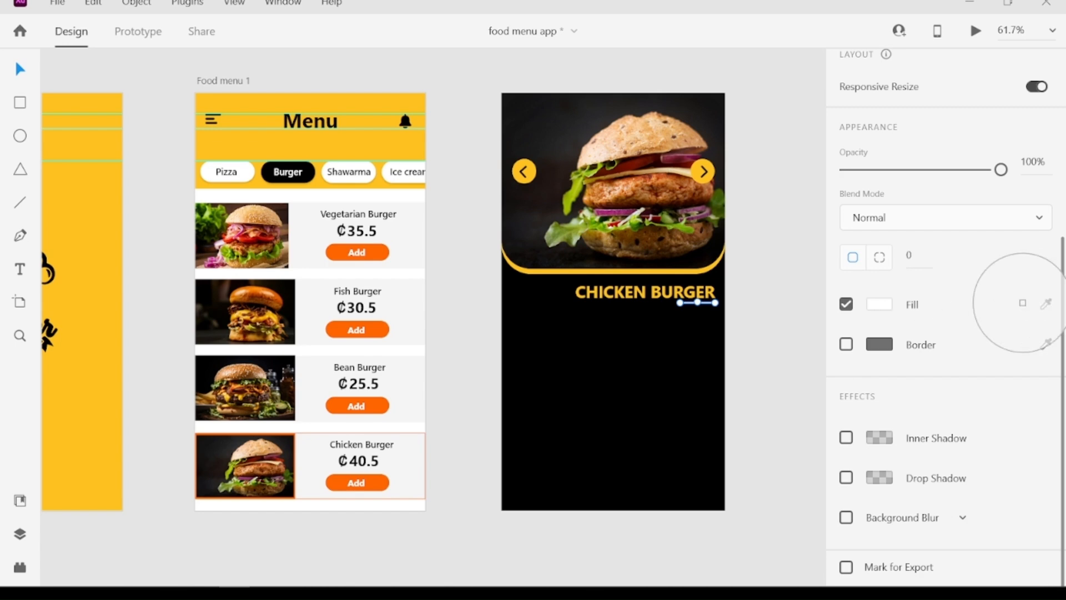
click(354, 142)
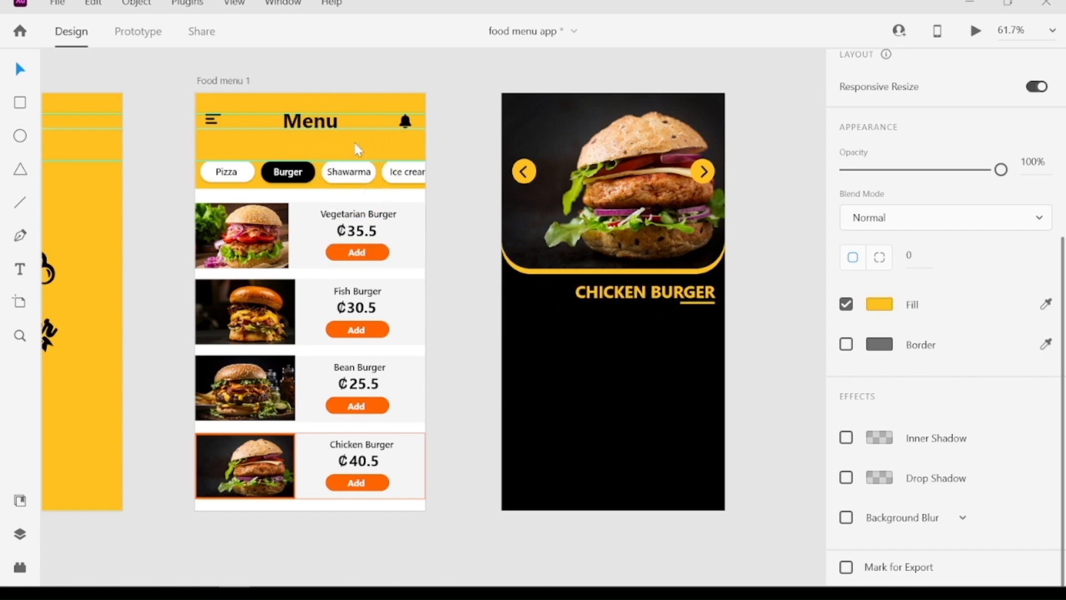
click(780, 266)
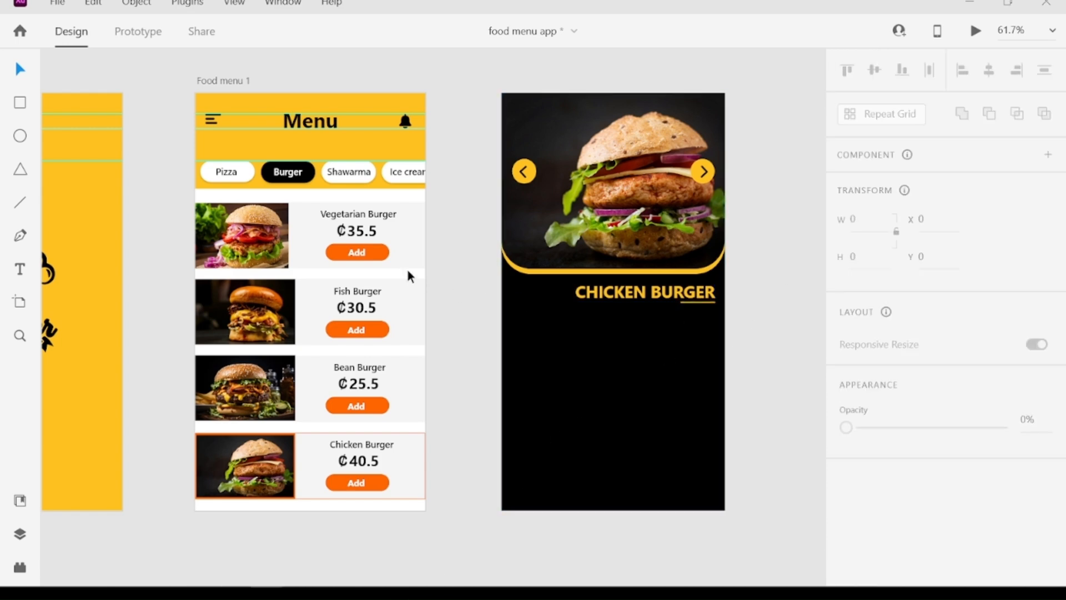
Step: Add a centred white paragraph describing the chicken burger's patty, lettuce, tomato and condiments, and place it beneath the title
click(20, 270)
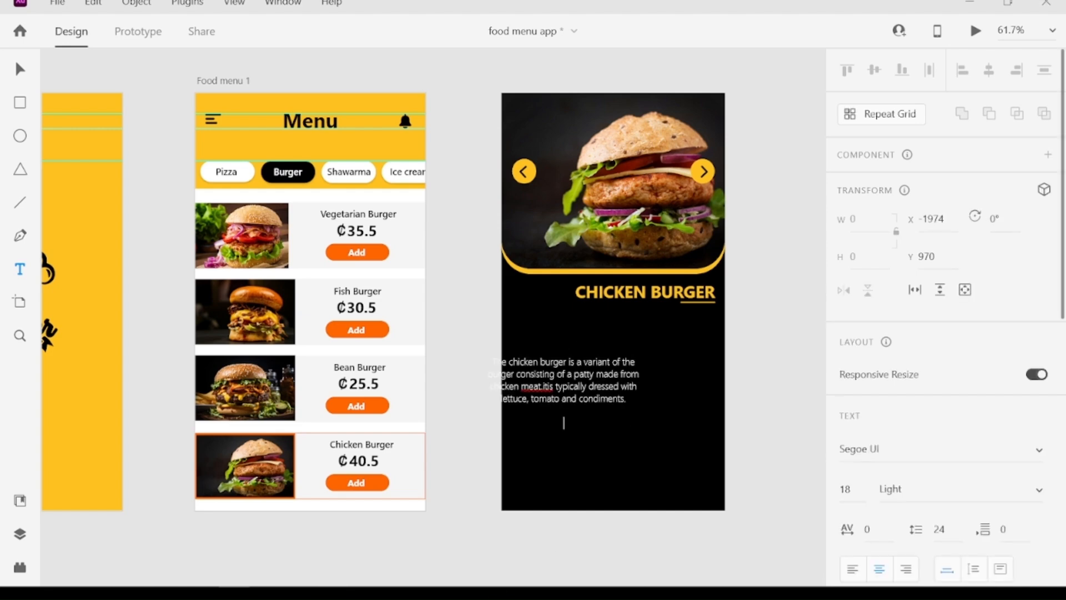
click(26, 72)
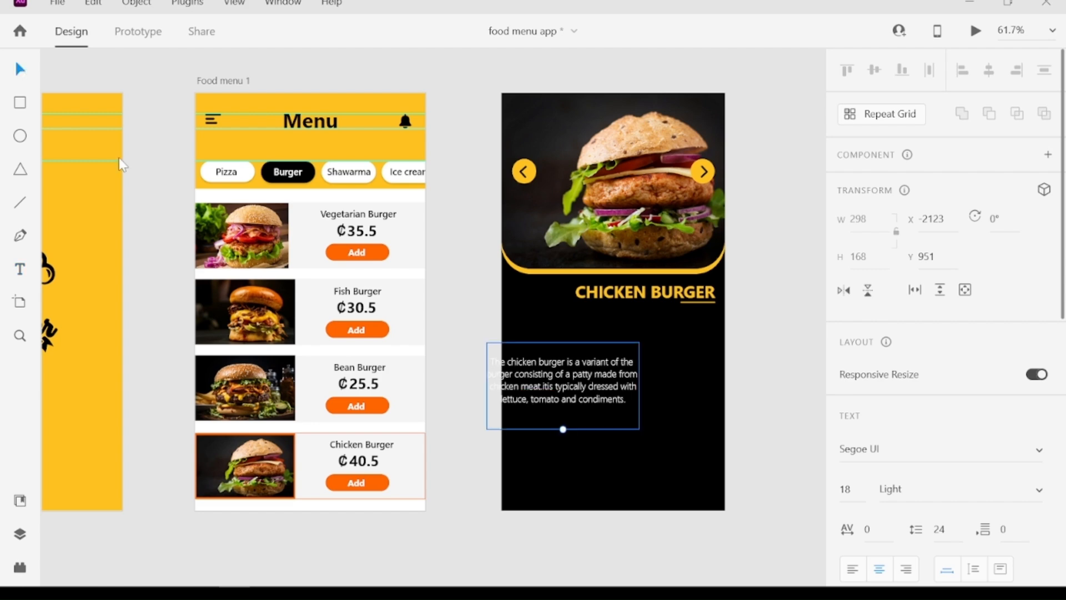
drag(567, 375, 642, 335)
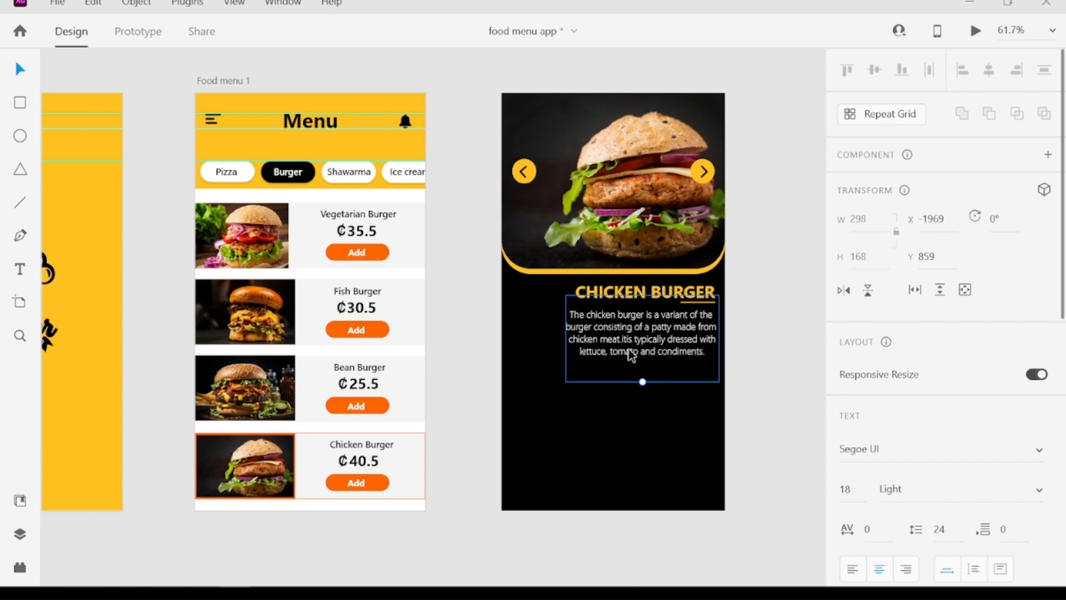
Step: Correct "itis" to "it is" in the burger description and move the paragraph slightly further below the title
double_click(631, 340)
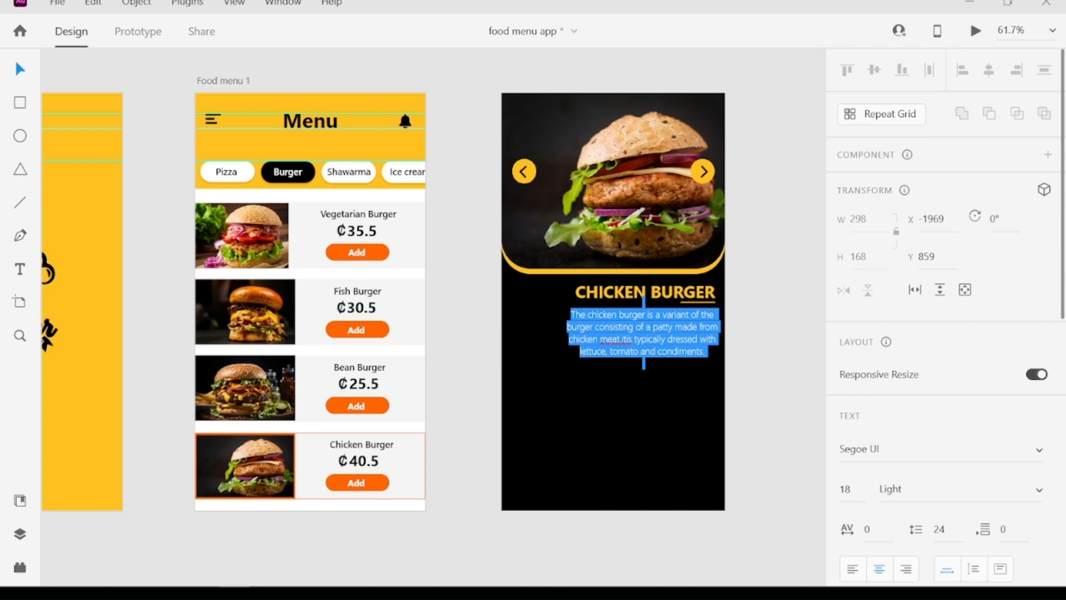
click(624, 339)
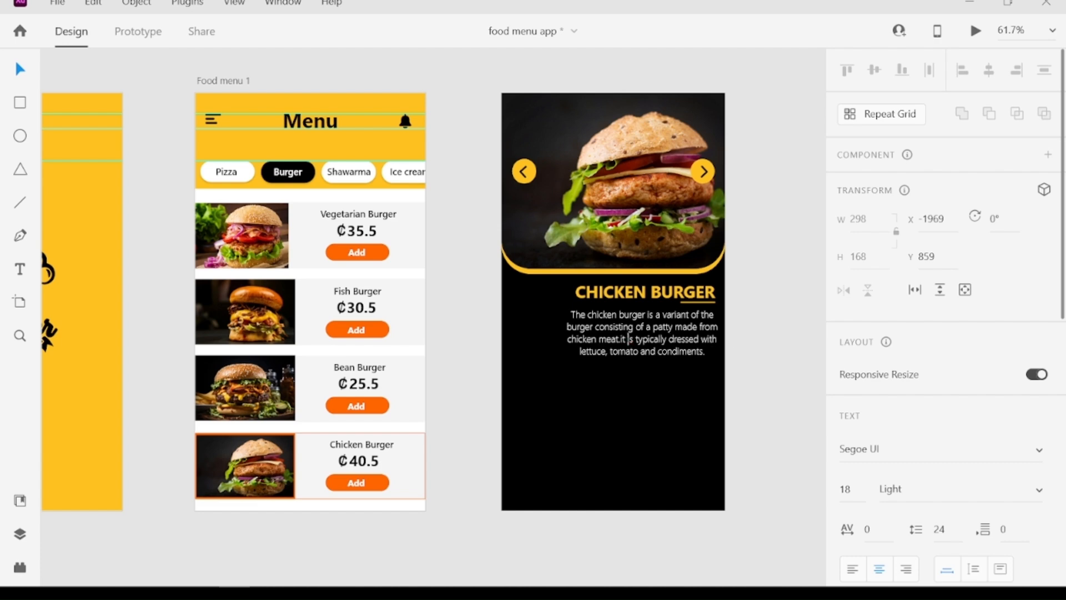
text(i)
click(17, 72)
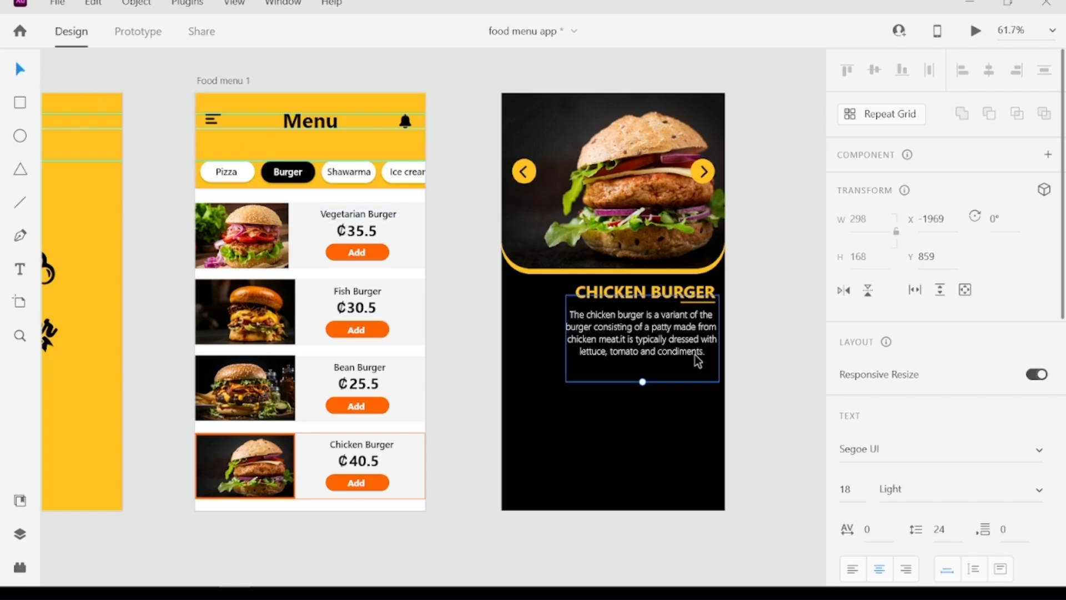
click(675, 347)
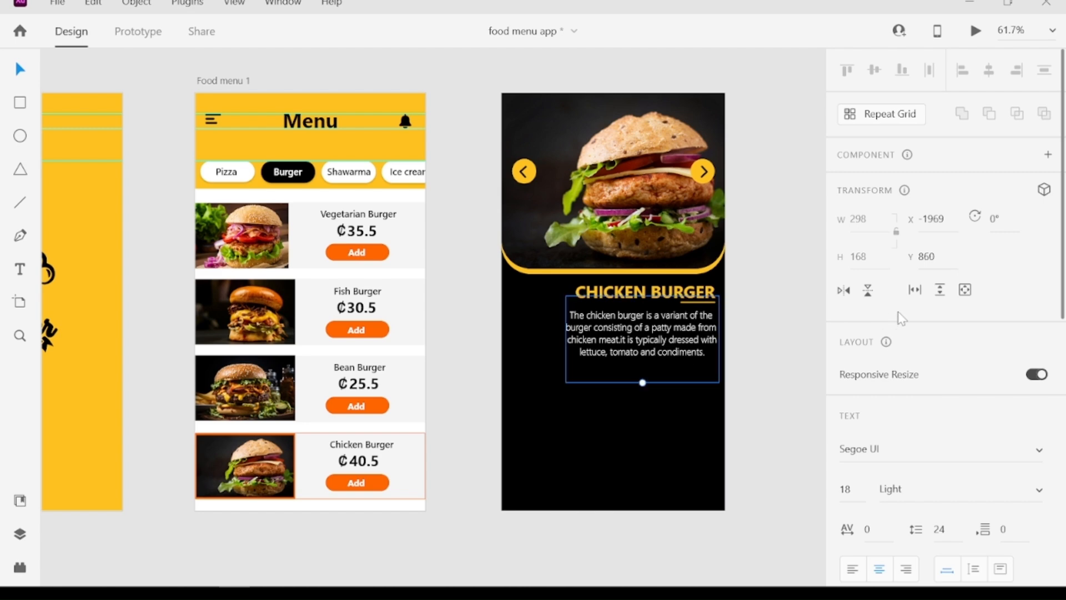
scroll(900, 316, down, 3)
scroll(905, 318, down, 10)
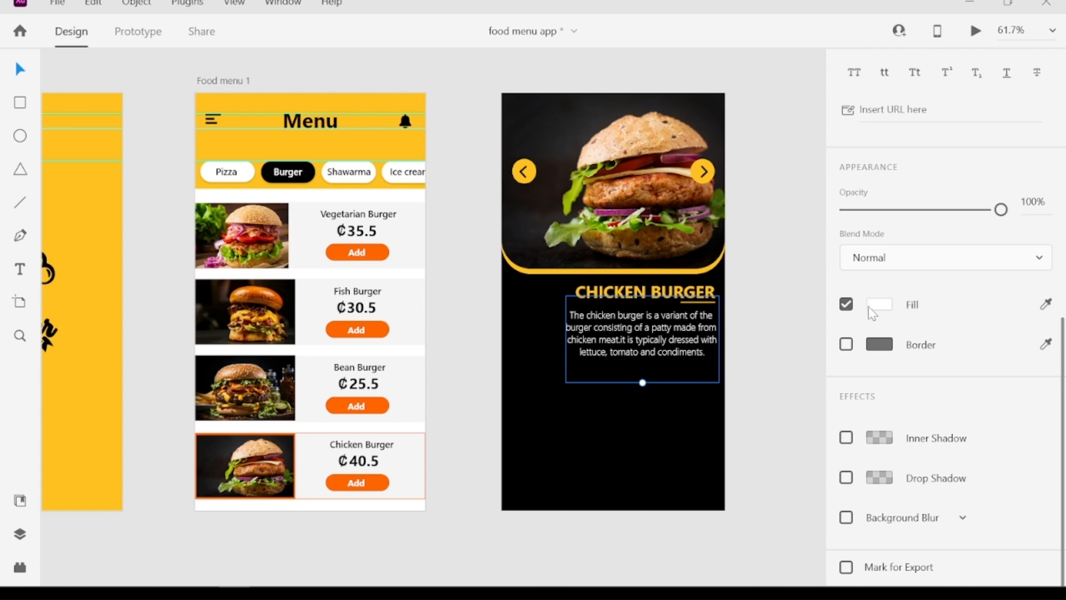
drag(681, 353, 682, 357)
click(20, 269)
click(583, 434)
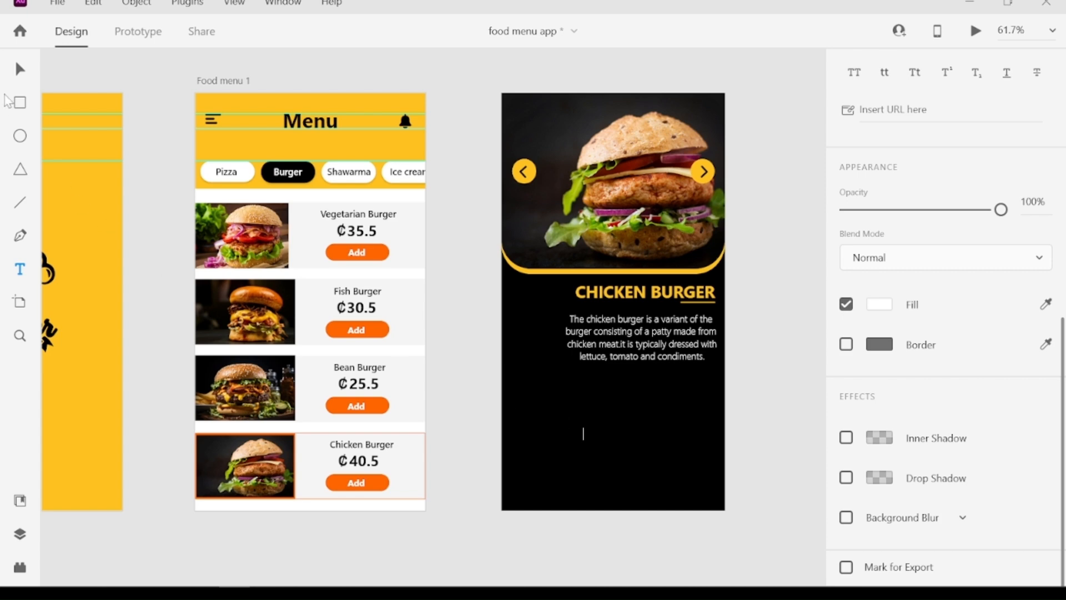
click(20, 70)
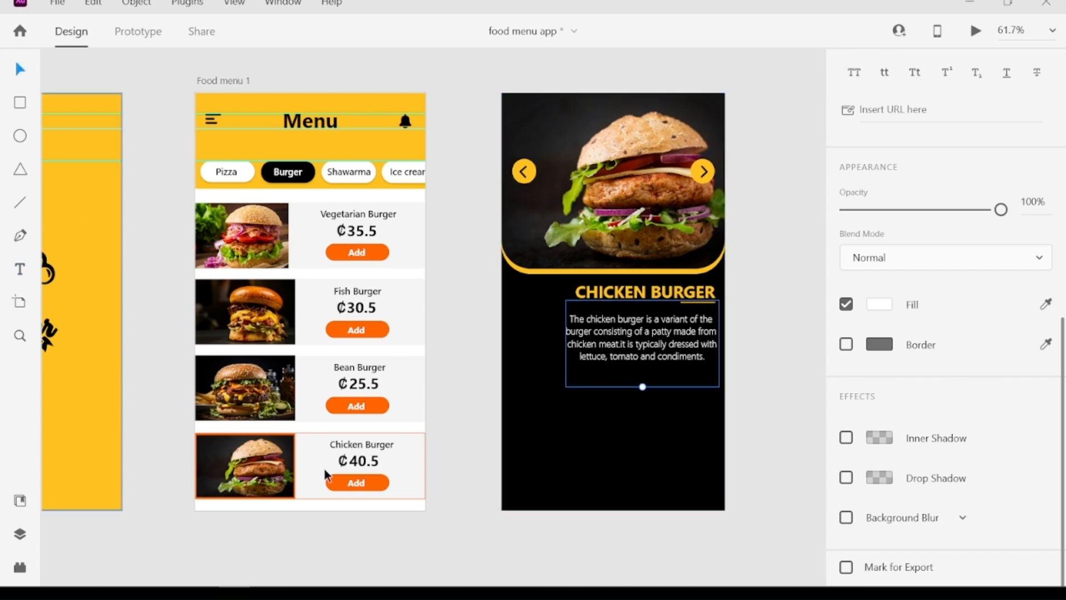
Step: Copy the 40.5 price from the Chicken Burger card to below the description and fill it with white (#FFFFFF)
click(362, 463)
drag(361, 459, 613, 397)
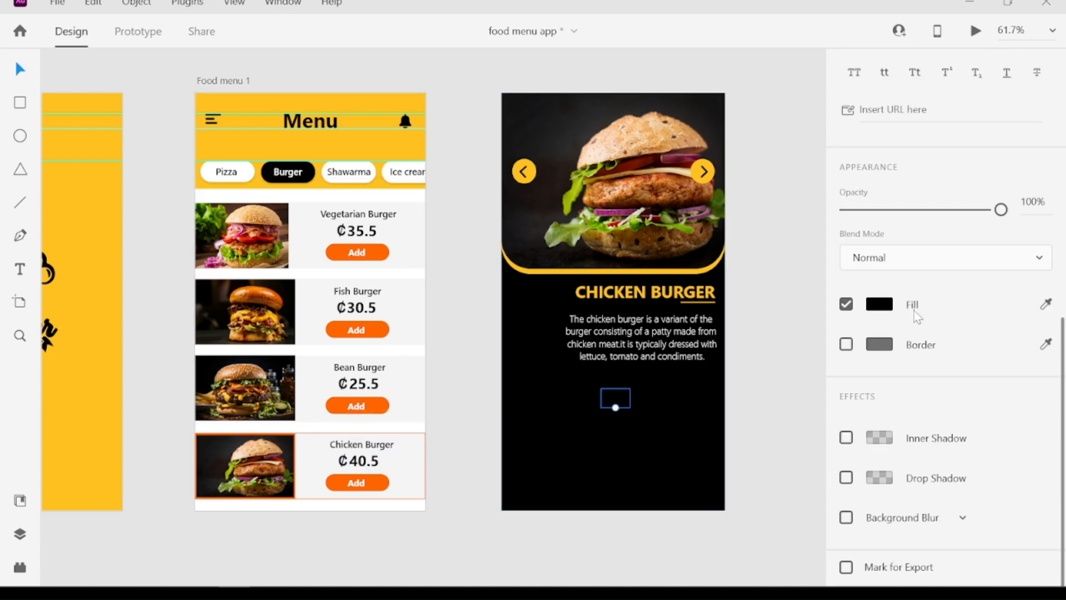
click(883, 306)
drag(632, 202, 603, 179)
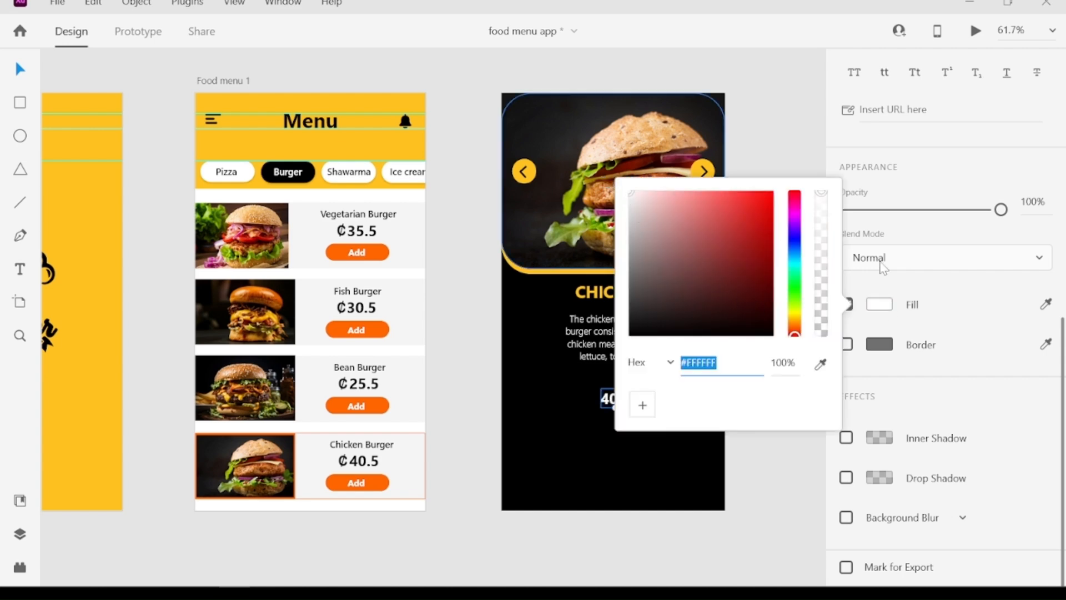
click(881, 304)
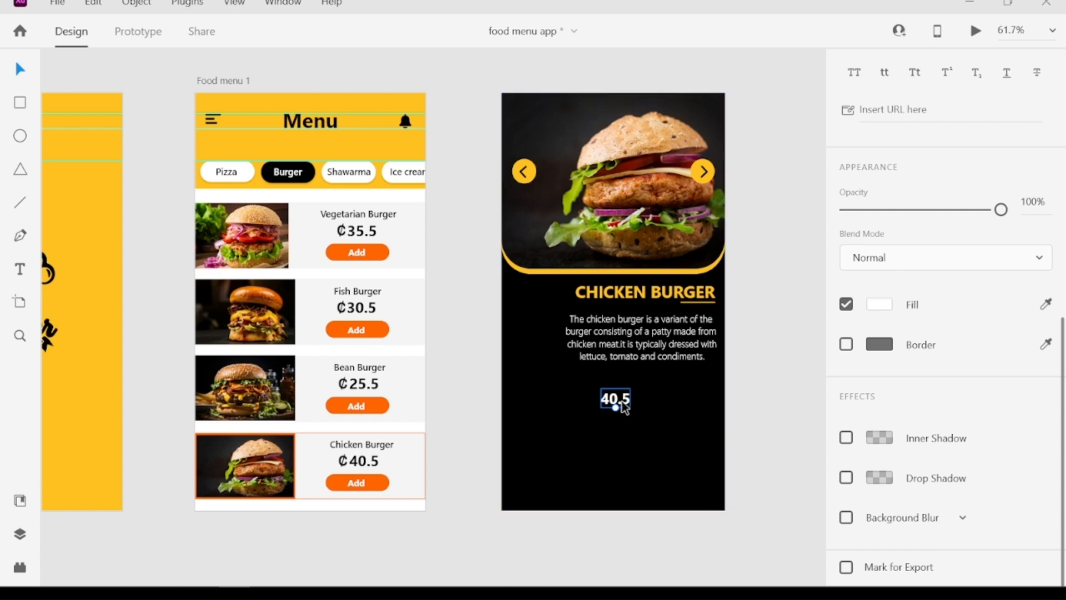
drag(623, 405, 637, 404)
Step: Add the white text "Share" in bold at size 15 and place it to the right of the 40.5 price
key(t)
click(646, 455)
text(Share)
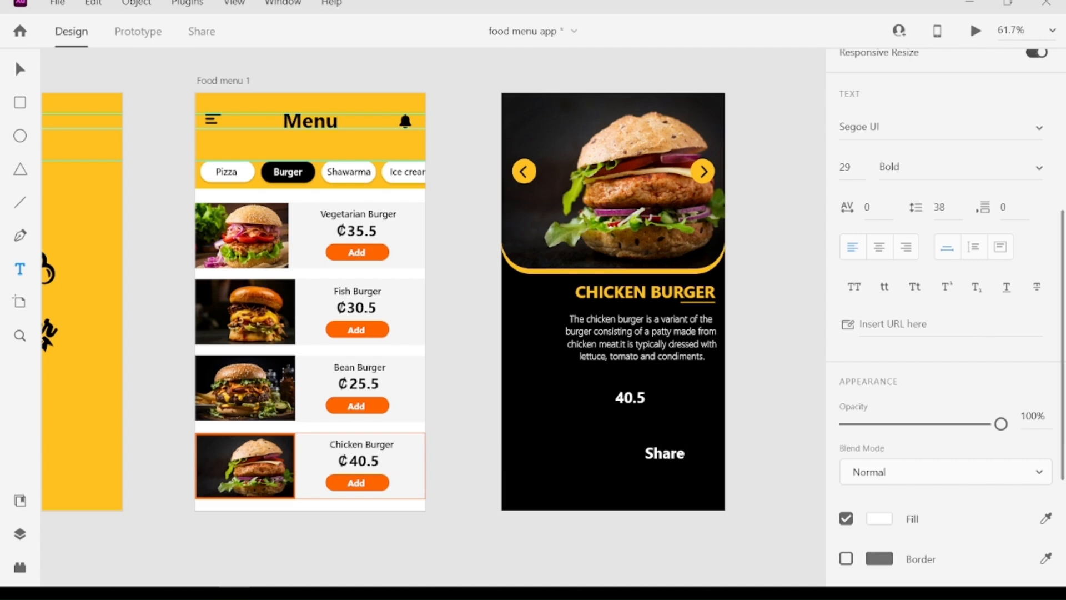
scroll(964, 281, up, 3)
click(1040, 250)
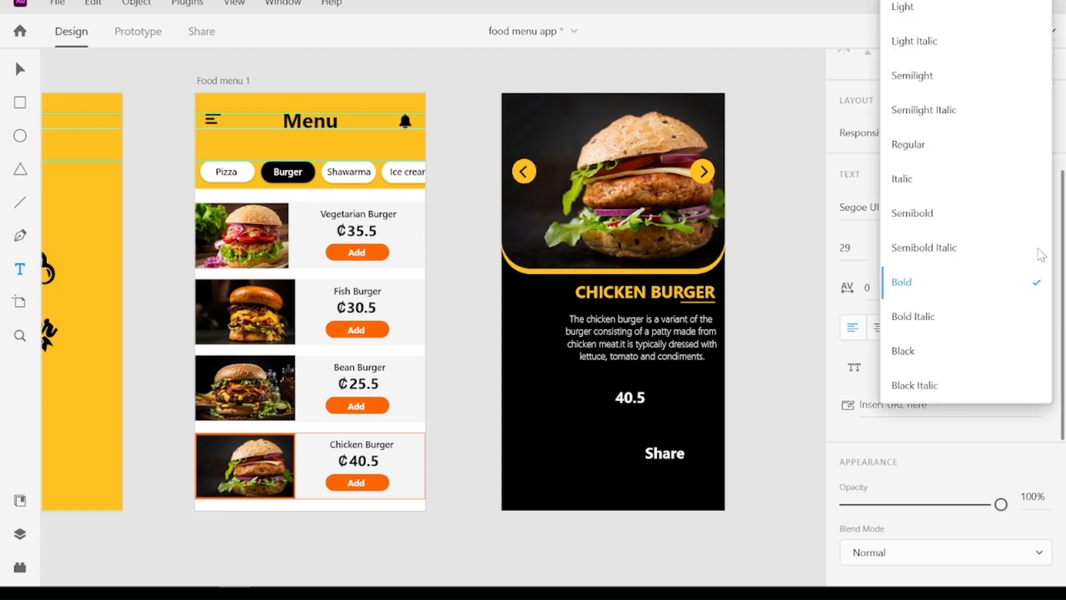
click(932, 40)
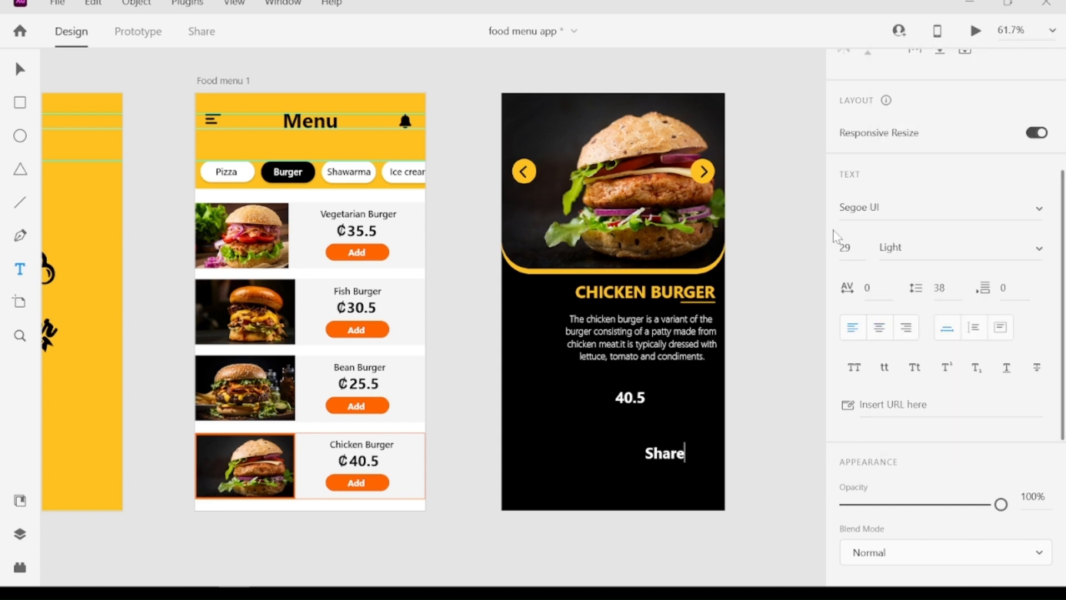
key(Escape)
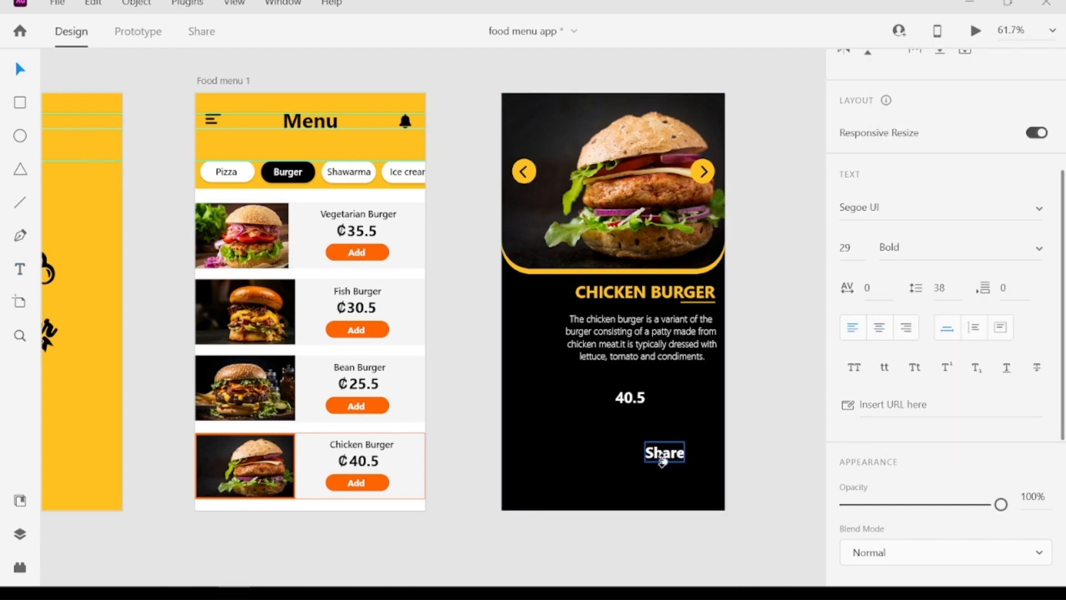
drag(665, 463, 679, 410)
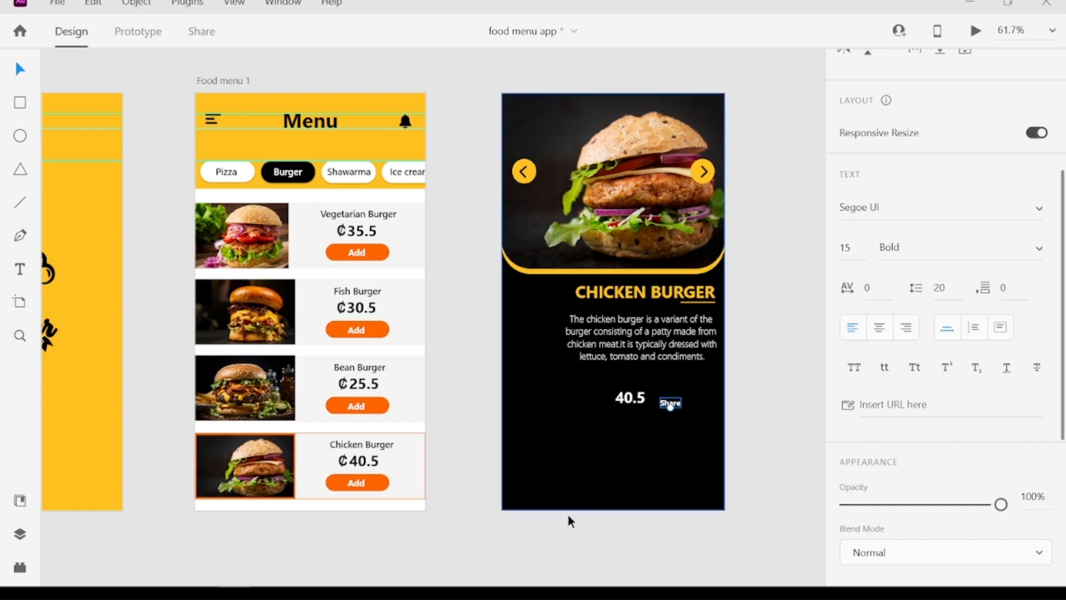
Step: Import the white share icon, shrink it to about the height of the label, and place it right of "Share"
drag(12, 289, 773, 448)
drag(777, 451, 549, 279)
drag(525, 212, 689, 404)
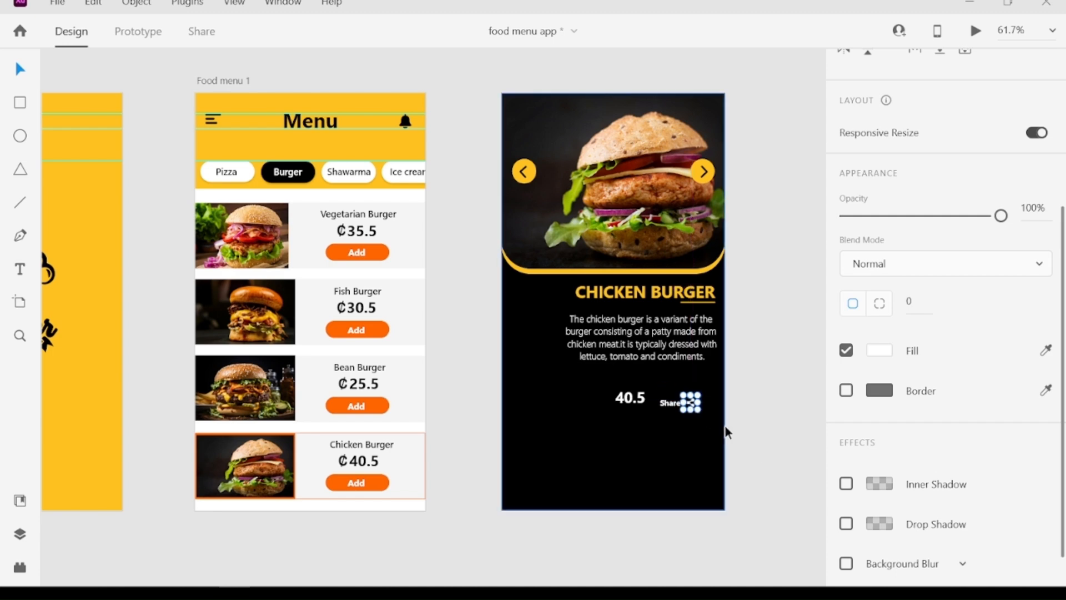
Step: Nudge the share icon up and slightly left so it sits level with the 40.5 price
key(Down)
key(Up)
key(Up)
key(Left)
key(Left)
key(Up)
key(Up)
key(Up)
key(Up)
key(Up)
key(Up)
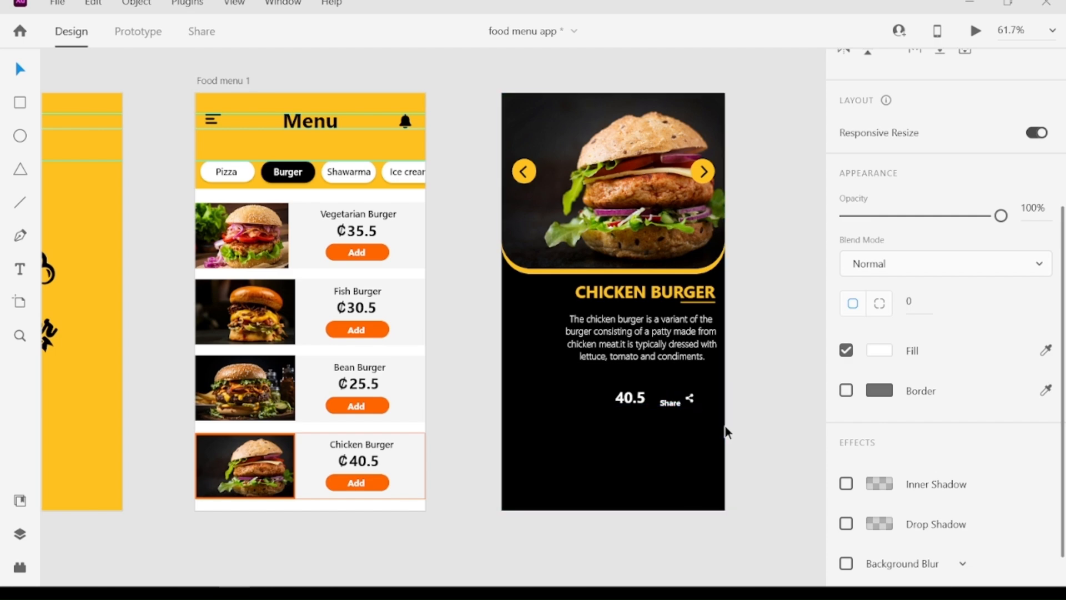
Step: Nudge the "Share" label up to line up with the share icon and the price
click(671, 401)
key(Up)
key(Up)
key(Up)
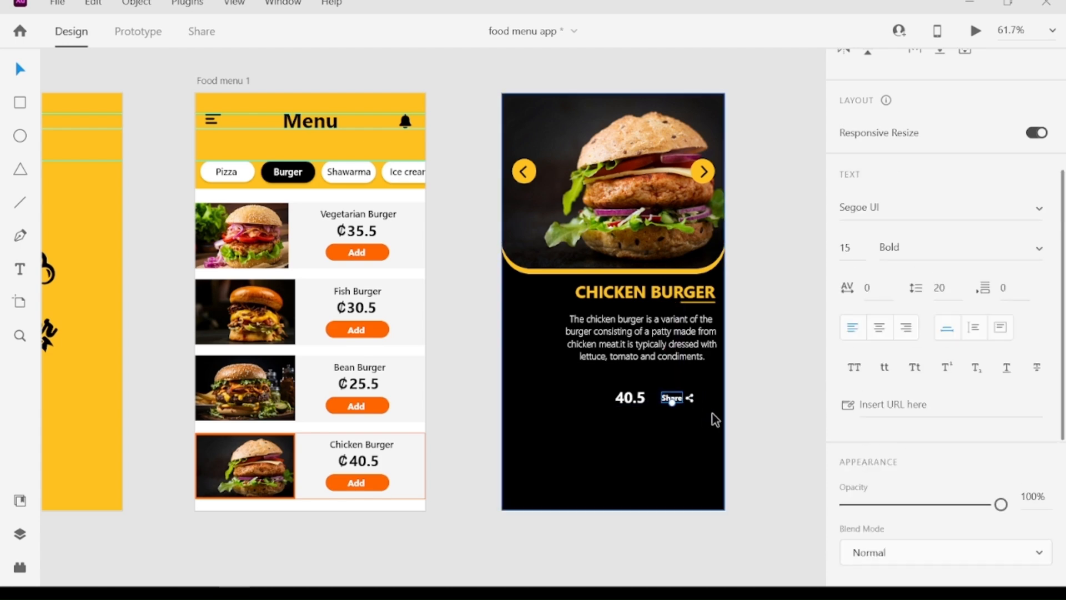
Step: Shift the "Share" label with its icon toward the description's right edge, and enlarge the 40.5 price to size 50
shift+click(691, 400)
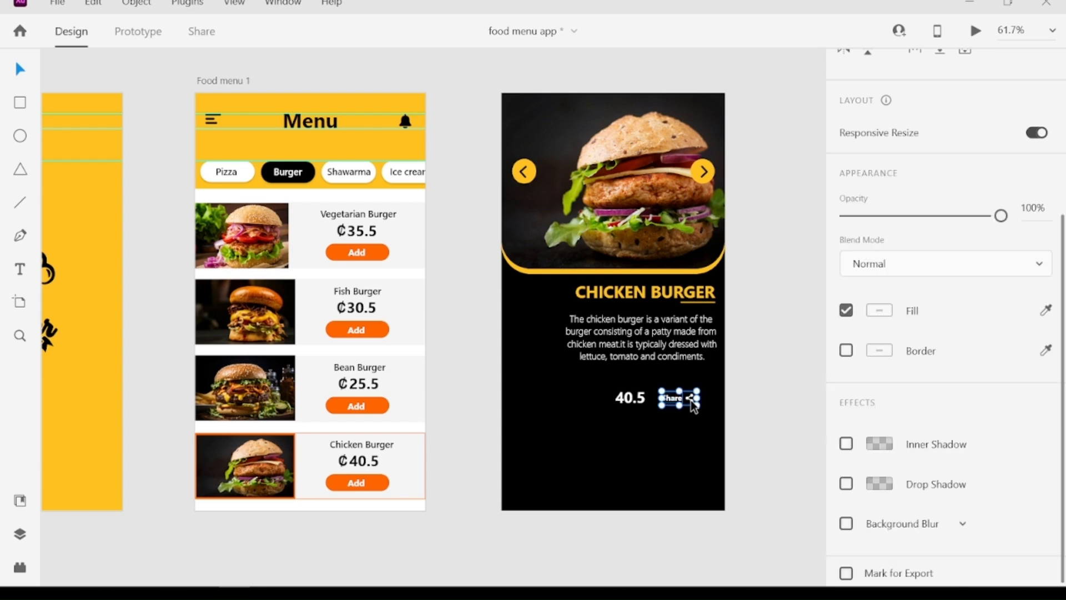
drag(691, 400, 709, 400)
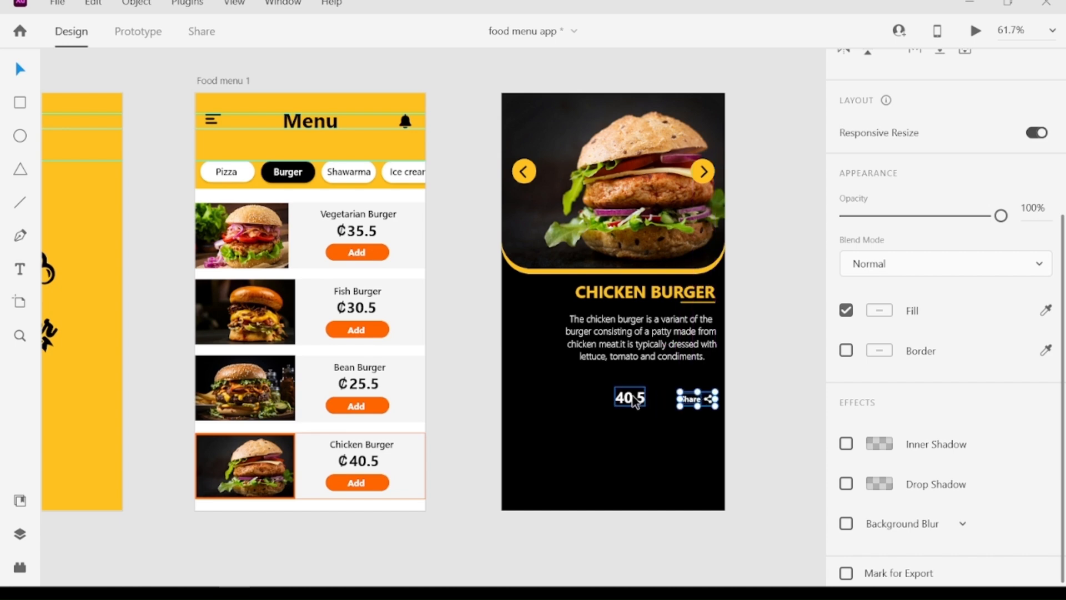
mouse_move(632, 398)
mouse_down()
mouse_move(654, 400)
mouse_move(635, 401)
mouse_move(635, 425)
mouse_move(636, 402)
mouse_up()
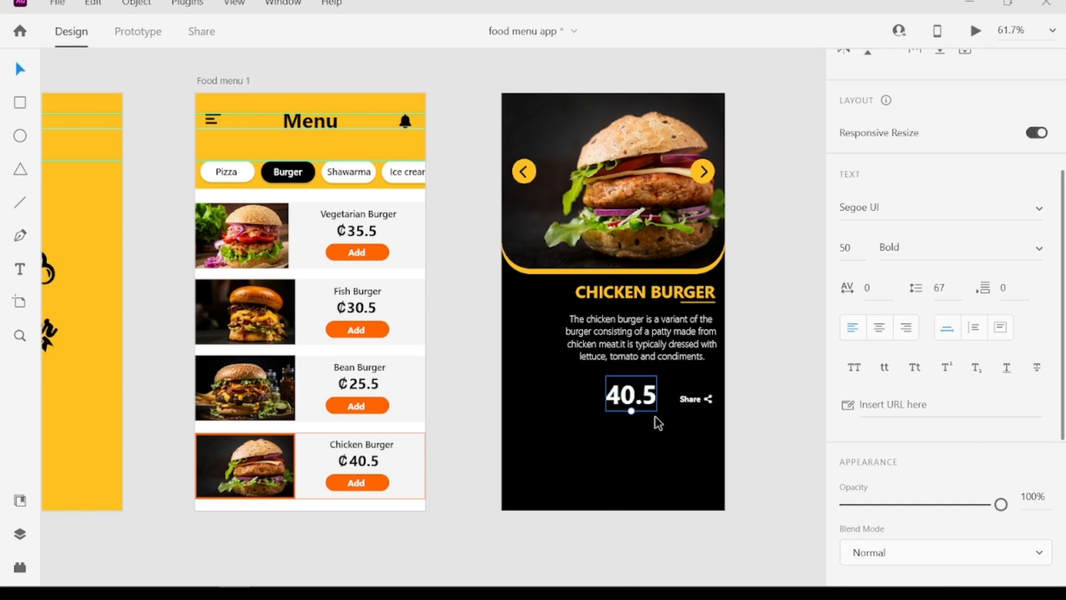
Step: Draw a borderless 192 by 45 rectangle below the price and round its corners to 34
key(r)
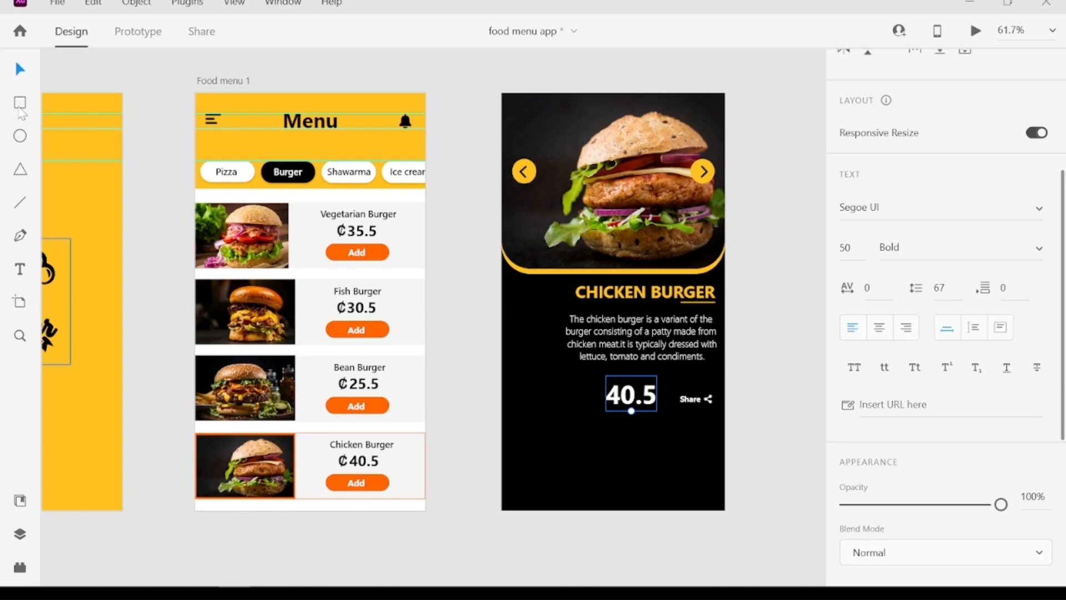
mouse_move(611, 435)
mouse_down()
mouse_move(704, 437)
mouse_move(709, 457)
mouse_up()
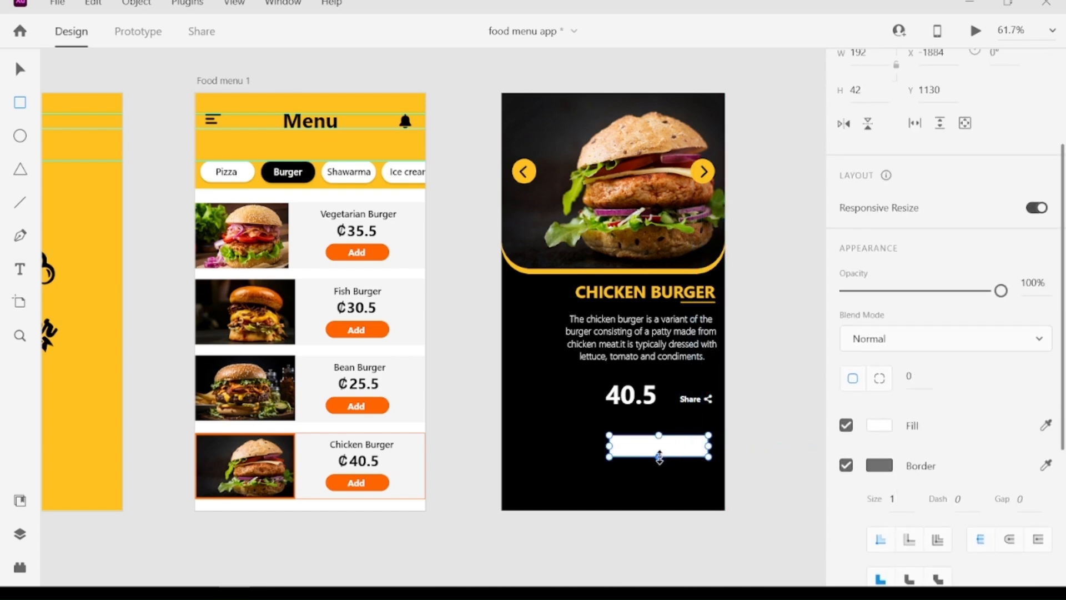
mouse_move(660, 459)
mouse_down()
mouse_move(660, 469)
mouse_move(626, 451)
mouse_move(658, 459)
mouse_up()
click(846, 465)
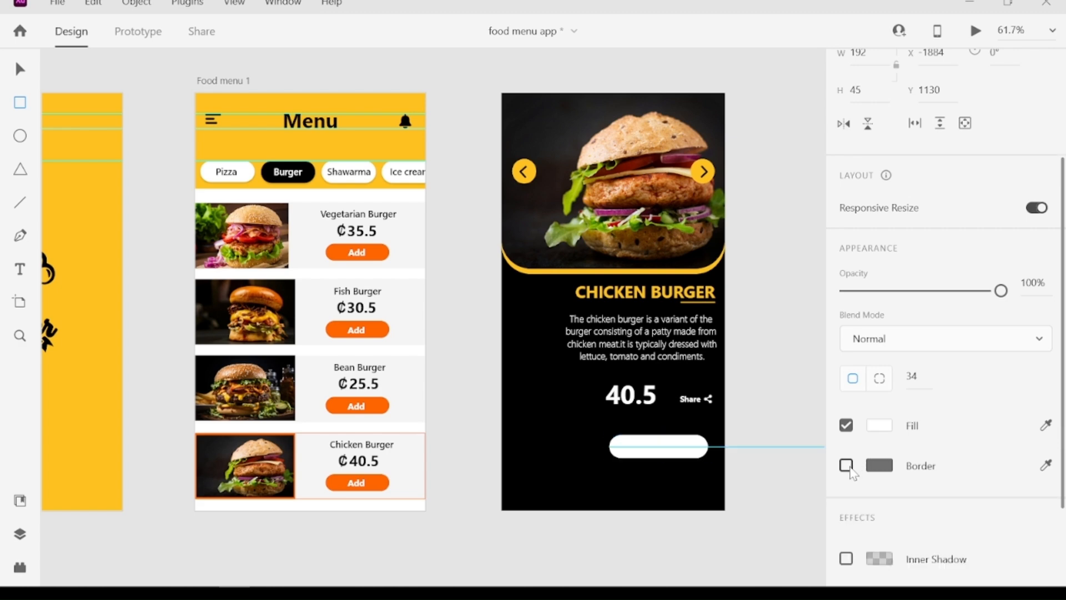
Step: Fill the rounded button with the Menu header's yellow and move it up and slightly right, closer to the price
click(1046, 425)
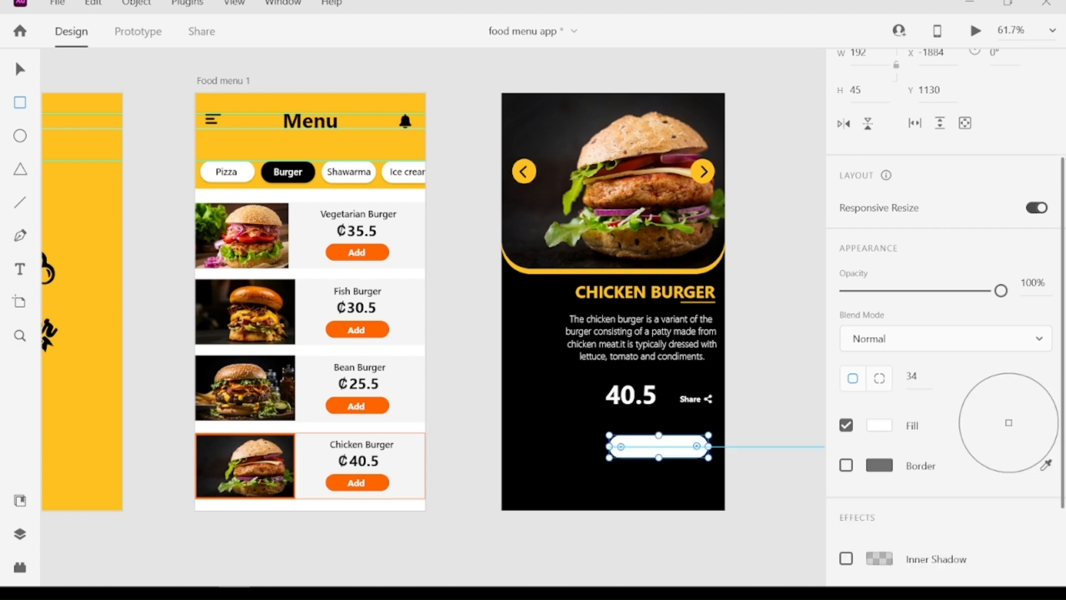
click(329, 144)
key(v)
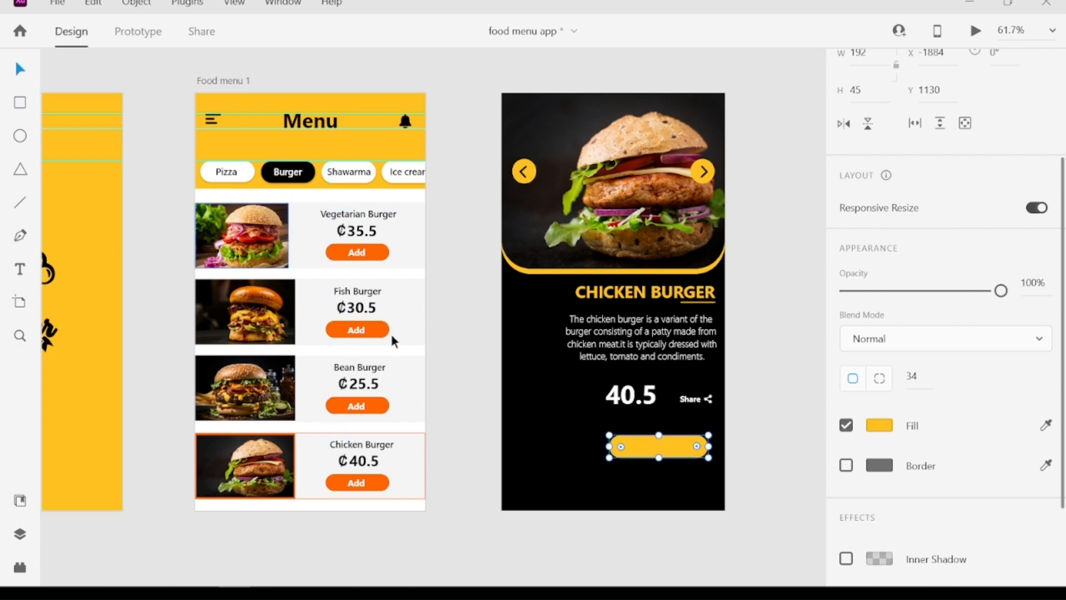
drag(671, 444, 673, 439)
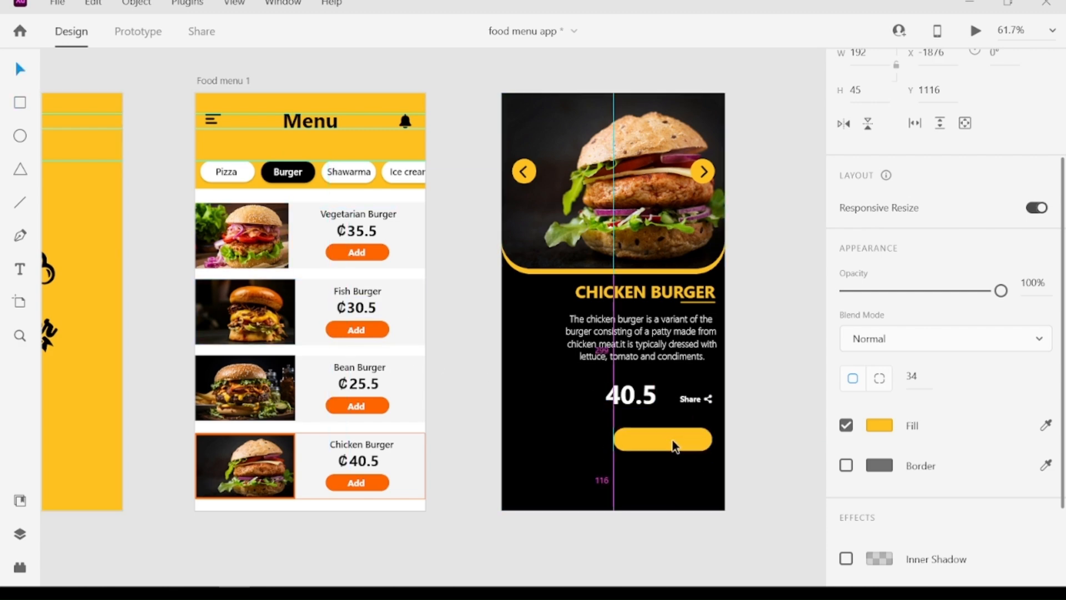
Step: Give the button a linear gradient from #FDC11F to light orange #F9A270 and move it slightly up to Y 1108
click(883, 427)
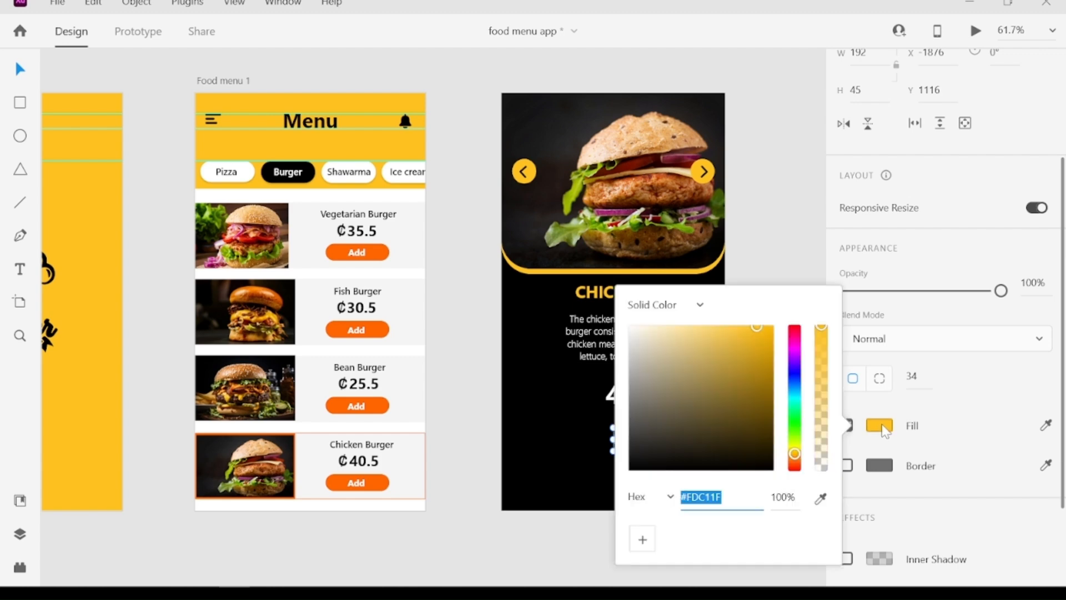
click(702, 306)
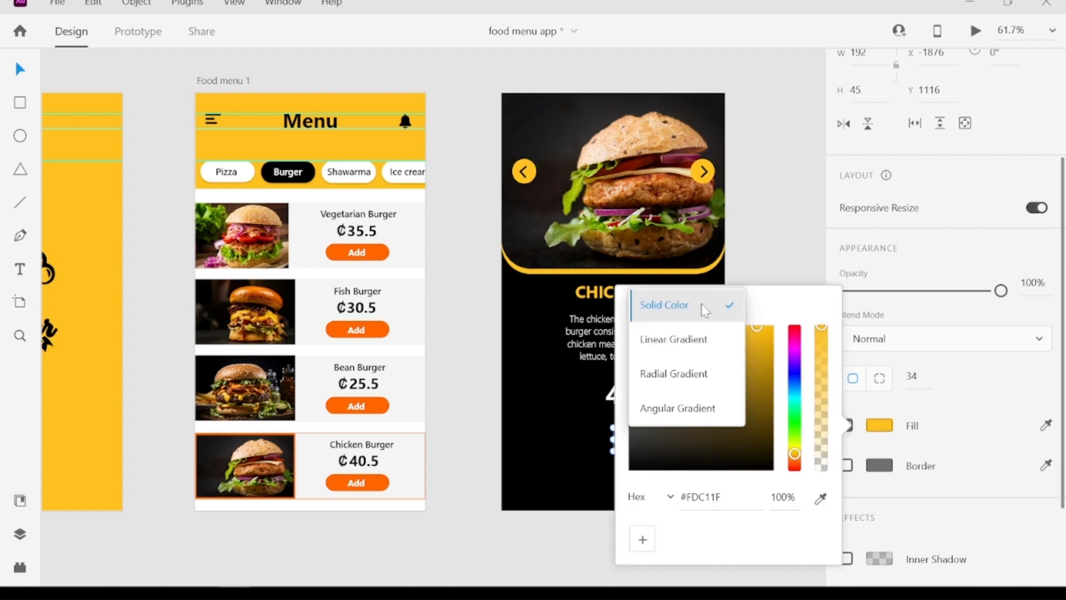
click(685, 349)
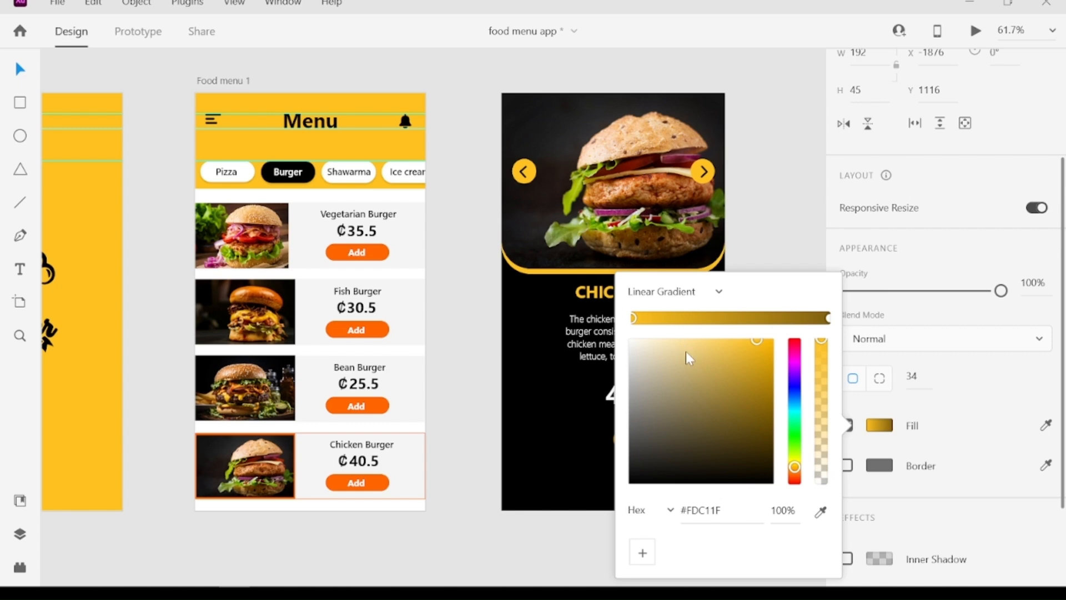
click(829, 318)
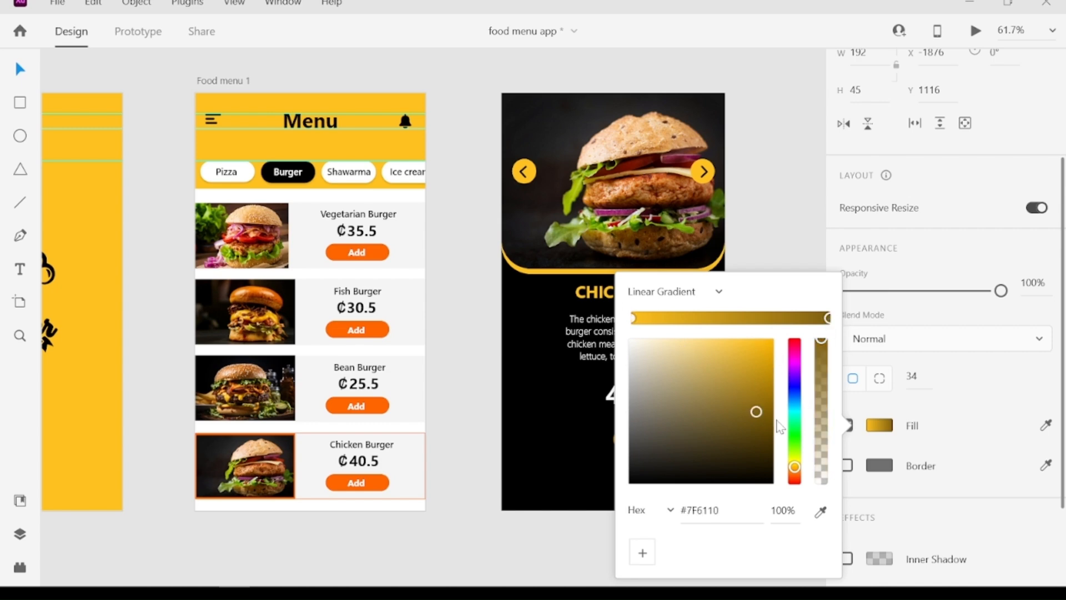
click(798, 477)
drag(724, 345, 708, 342)
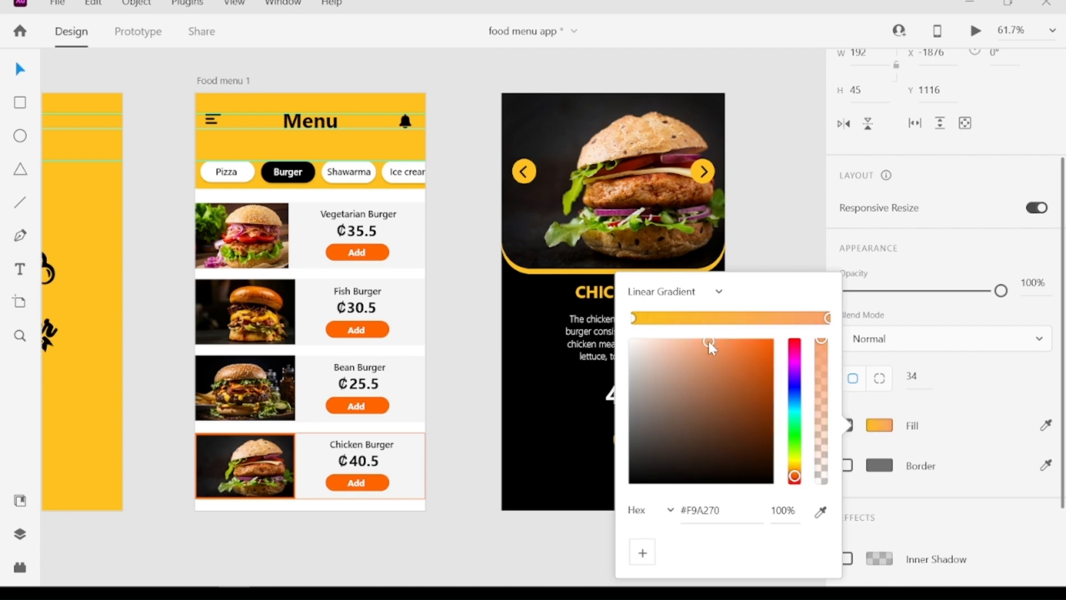
click(885, 398)
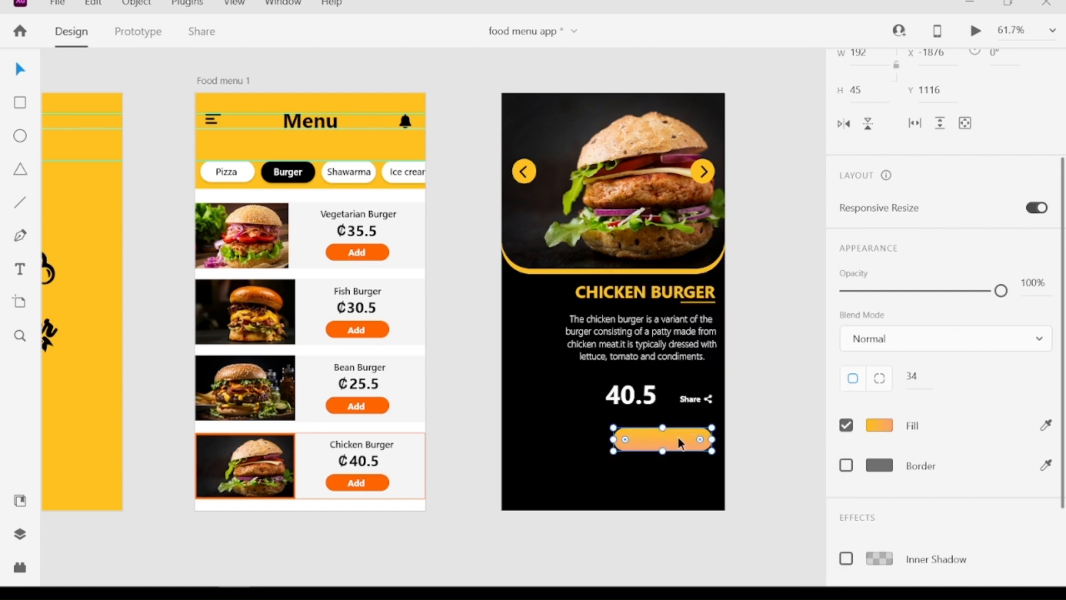
drag(675, 438, 674, 433)
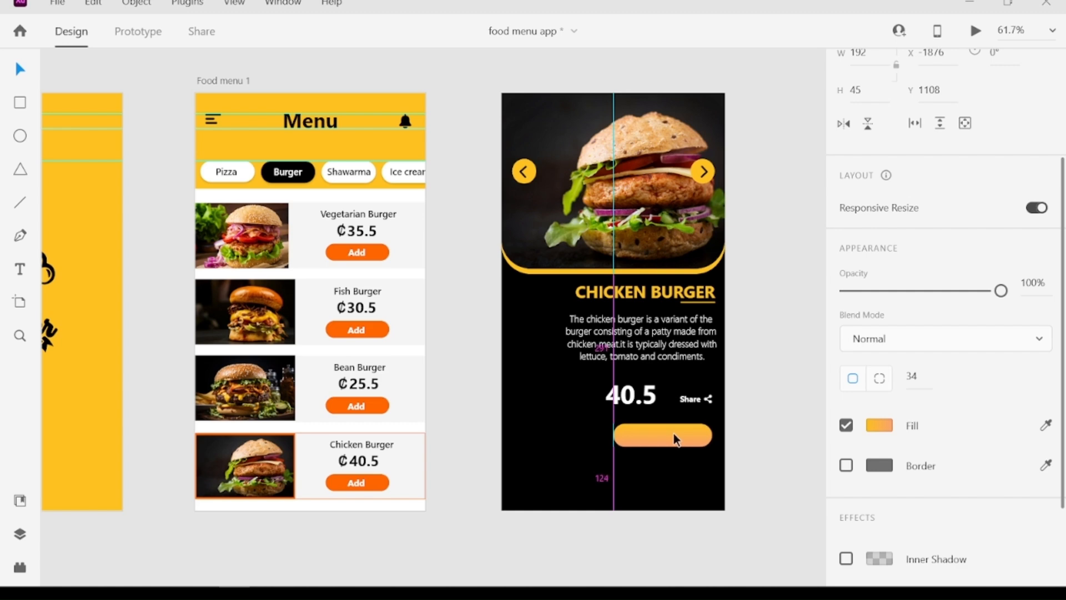
Step: Duplicate the 40.5 price onto the gradient button, bring the copy to the front and change its text to "ORDER NOW"
click(627, 395)
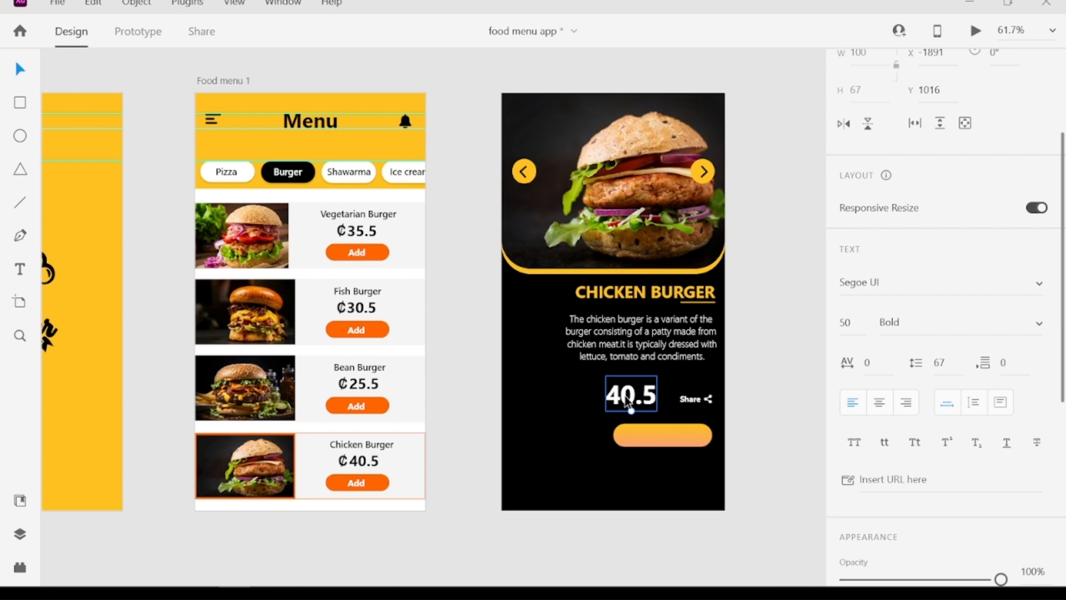
drag(632, 407, 664, 436)
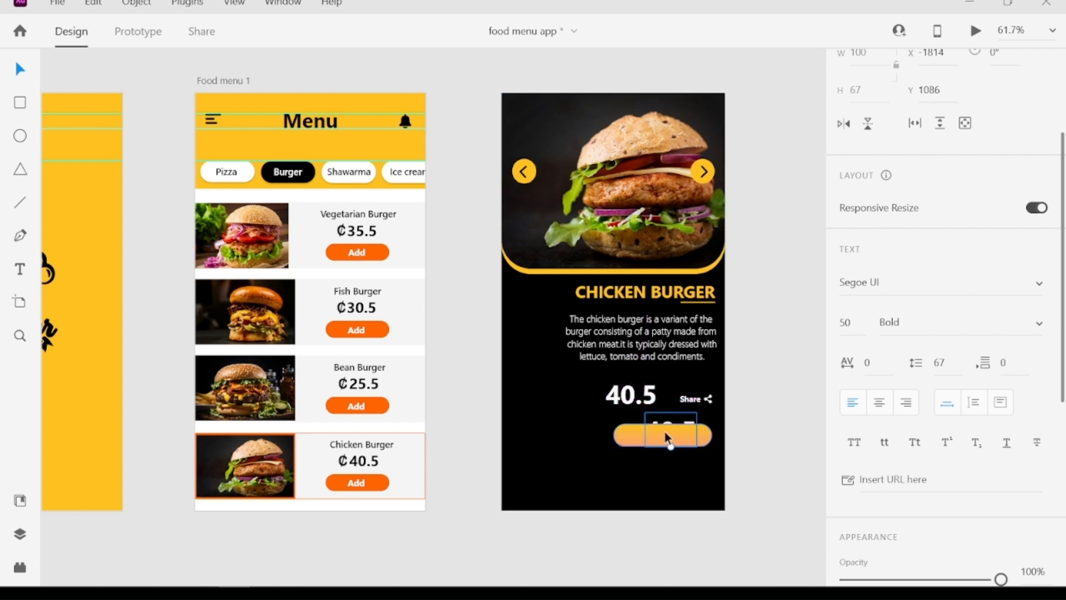
right_click(665, 432)
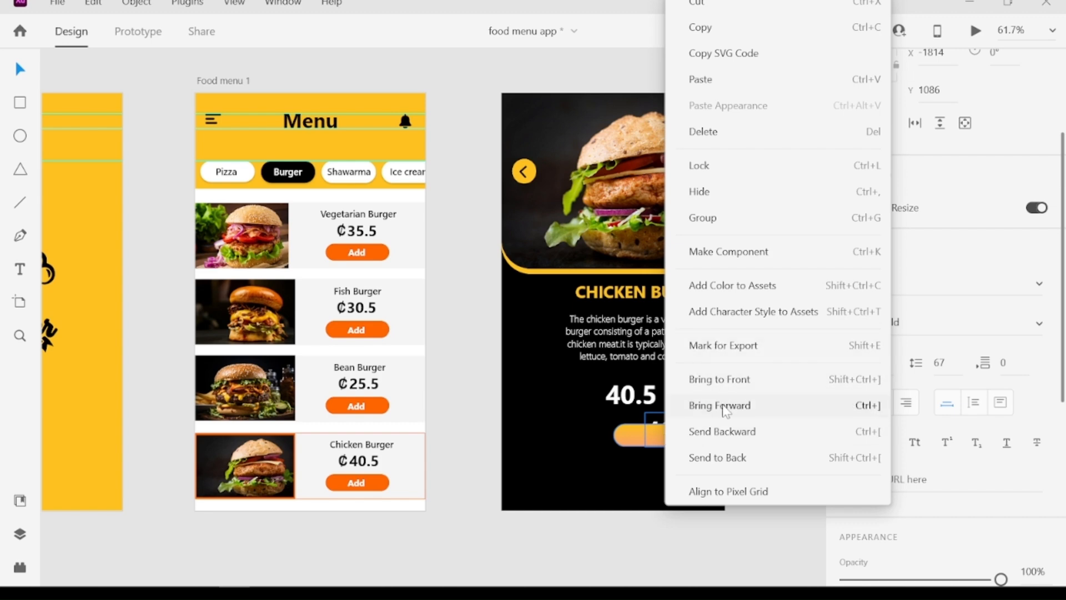
click(727, 380)
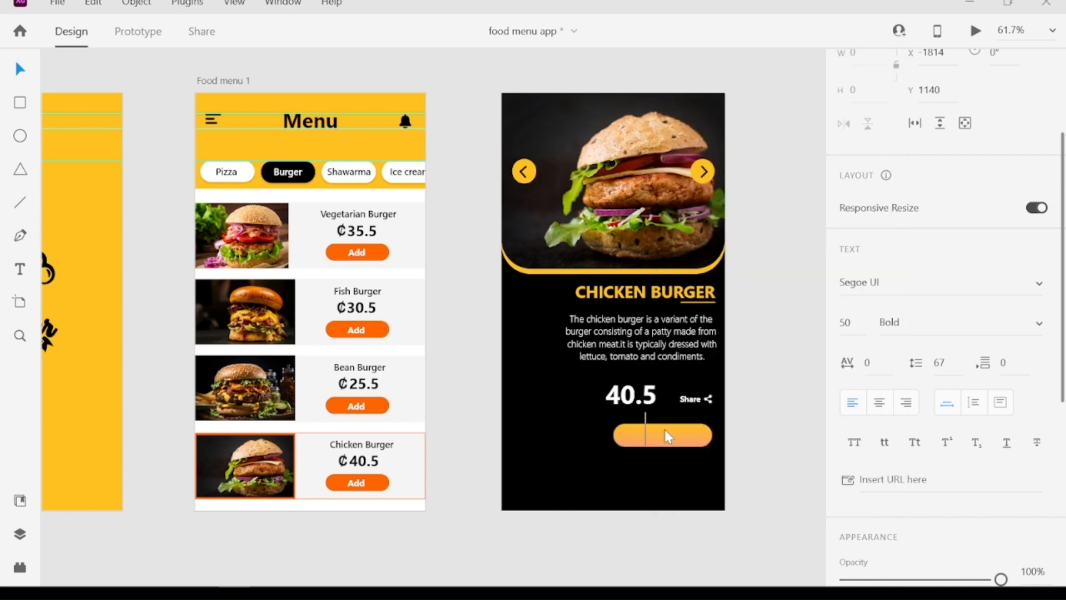
text(ORDER)
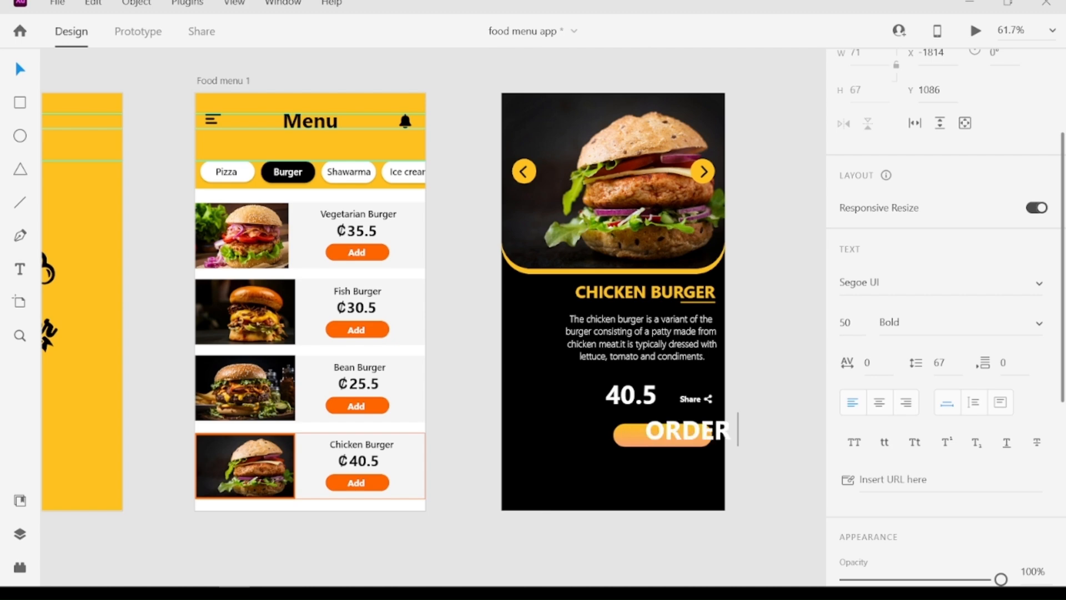
text( NOW)
key(Escape)
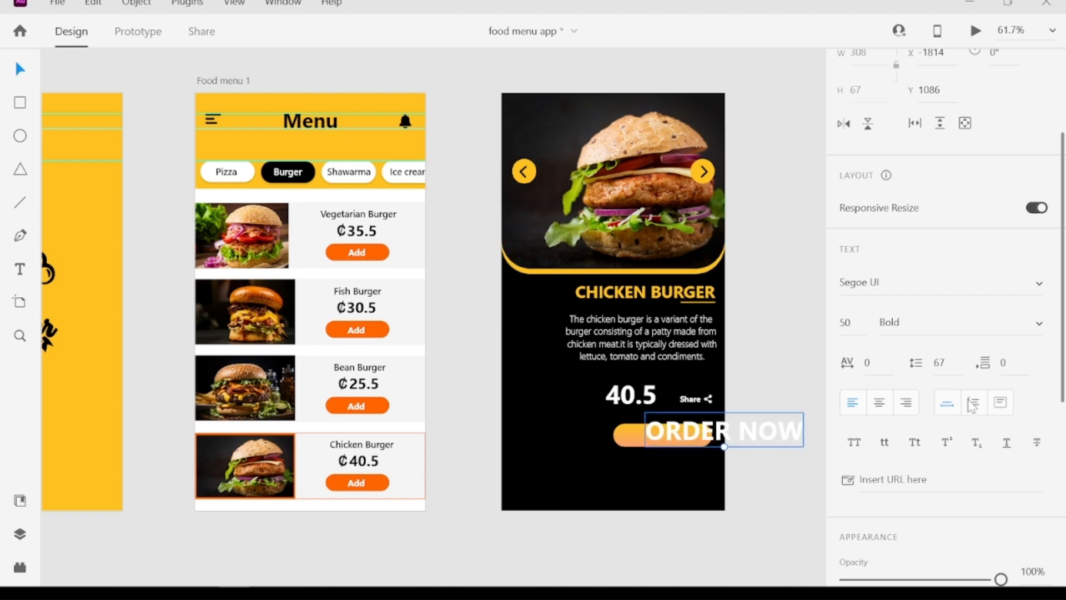
Step: Change the "ORDER NOW" text fill to black (#000000)
scroll(972, 406, down, 4)
click(880, 432)
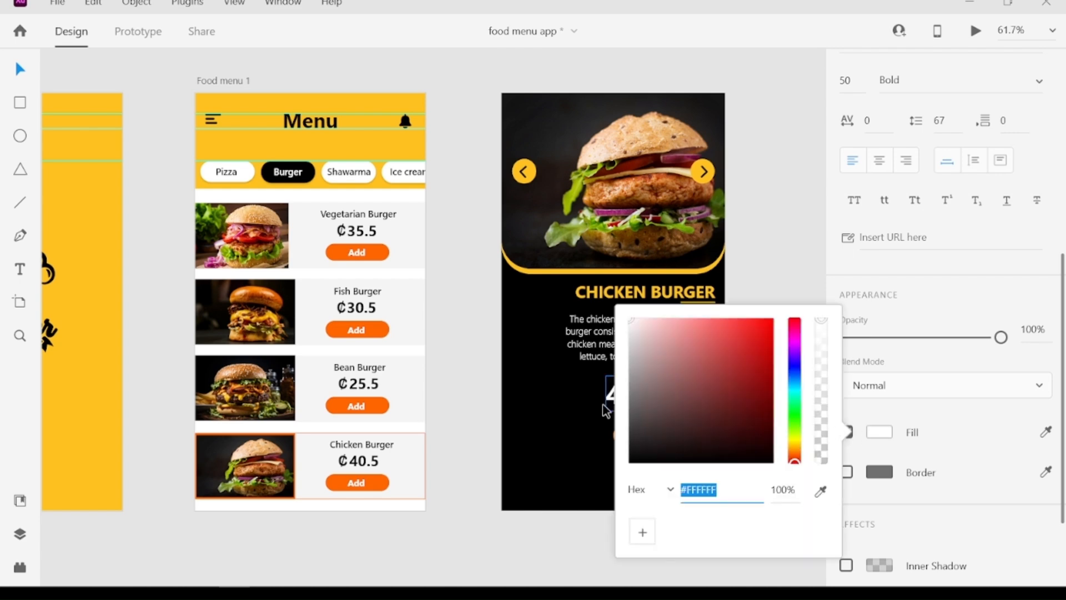
drag(754, 442, 772, 465)
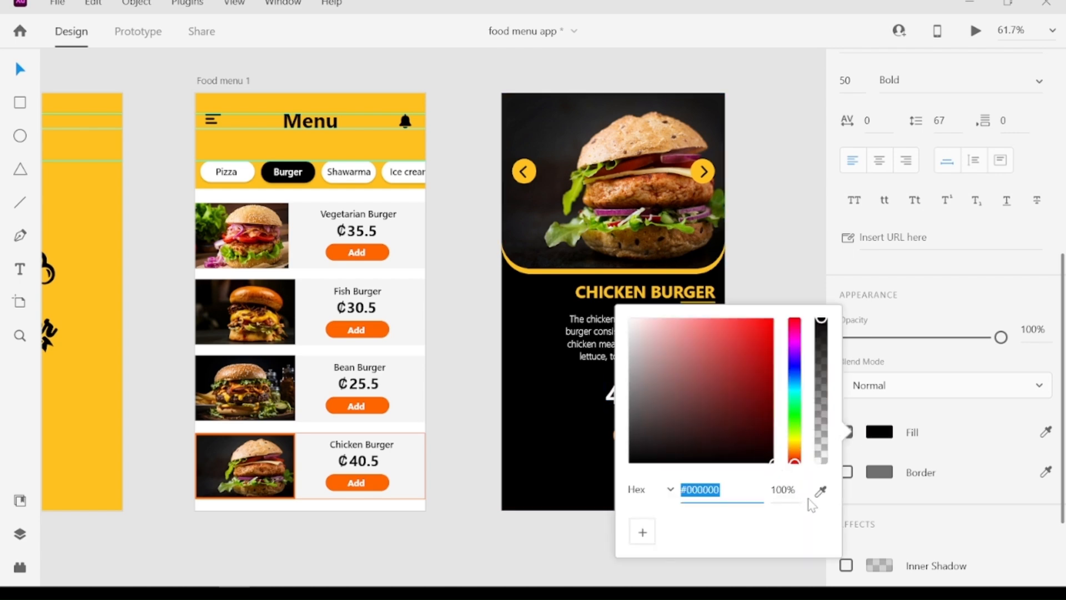
click(884, 432)
Step: Shrink the "ORDER NOW" text to size 20 and centre it on the gradient button
drag(724, 447, 723, 428)
drag(722, 423, 666, 444)
key(Up)
key(Up)
key(Up)
key(Up)
key(Left)
key(Left)
key(Left)
key(Left)
key(Down)
key(Left)
key(Left)
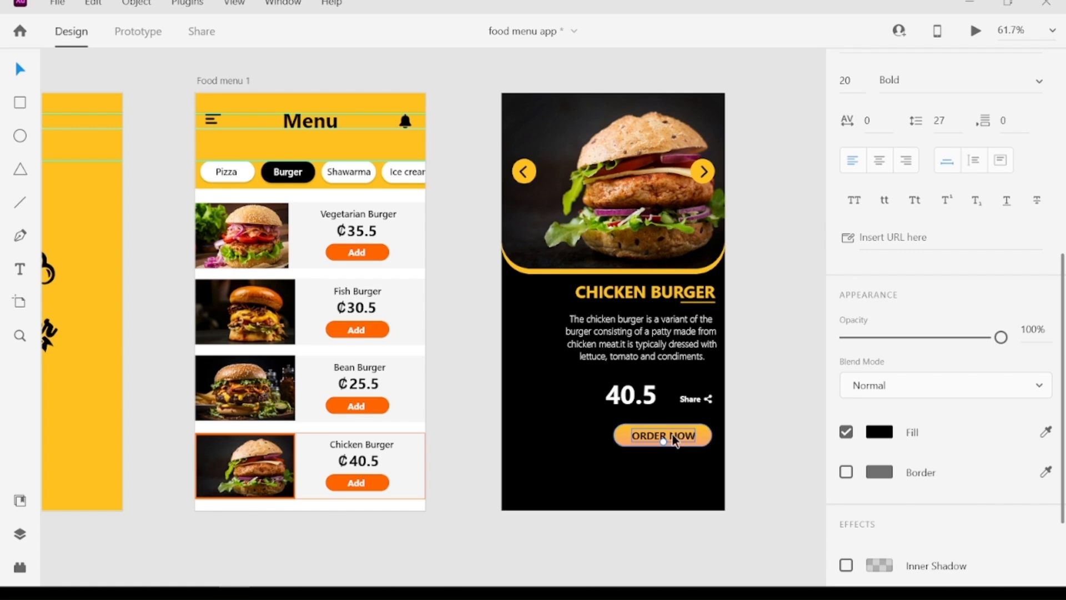
Step: Duplicate the "ORDER NOW" text below the button, make the copy white and change it to "ENG \ FRA \ TWI"
drag(673, 448, 666, 495)
click(880, 432)
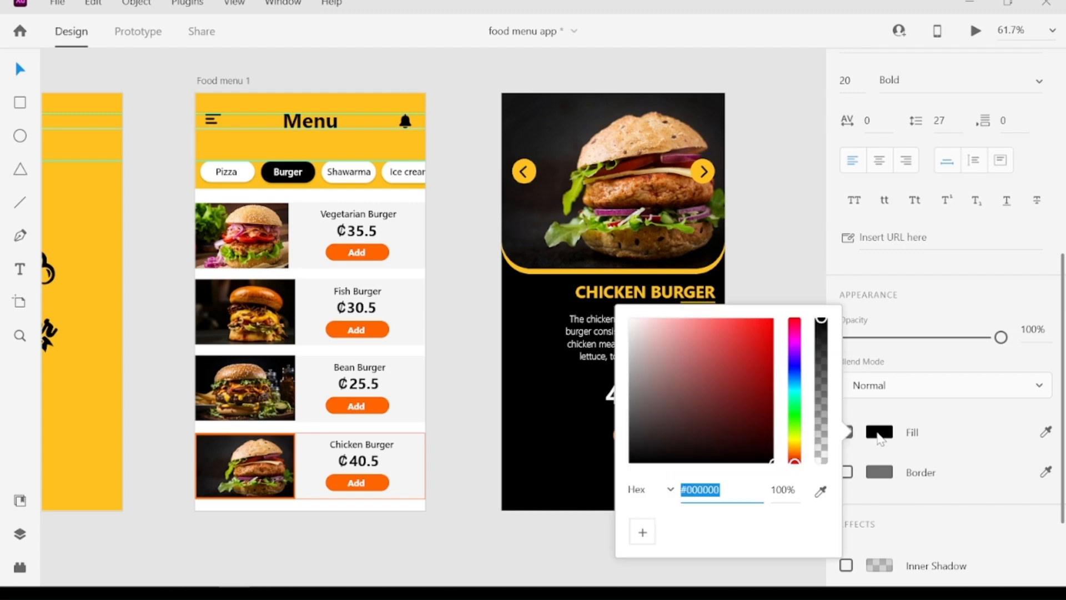
drag(637, 325, 567, 264)
click(872, 428)
double_click(678, 485)
key(BackSpace)
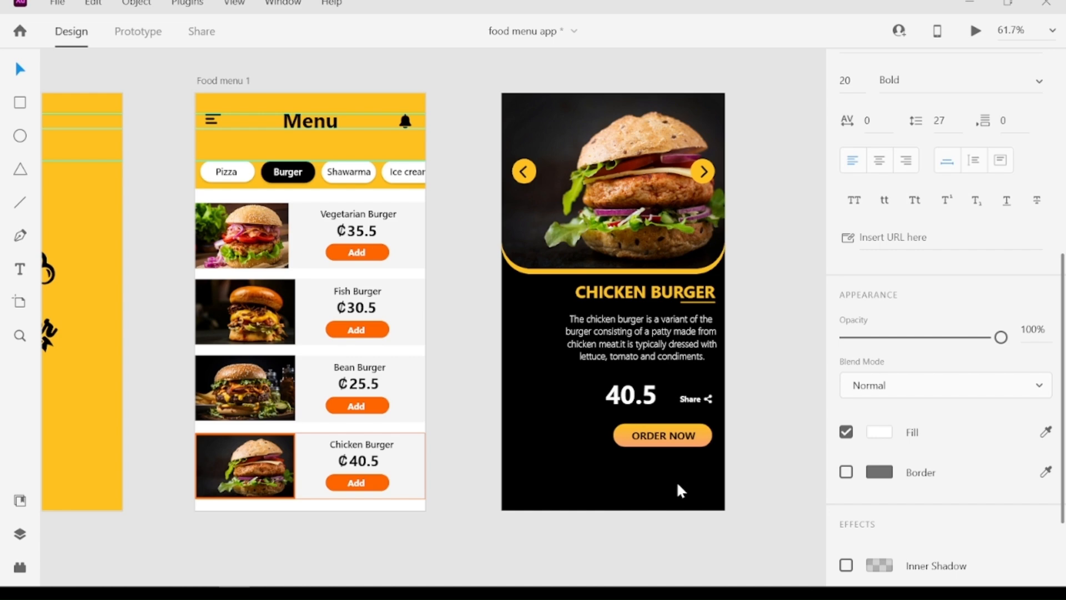
text(ENG \ FRA\ TWI)
Step: Colour the "ENG \" part of the language text with the Menu header's yellow
drag(656, 485, 626, 485)
click(1046, 431)
click(354, 153)
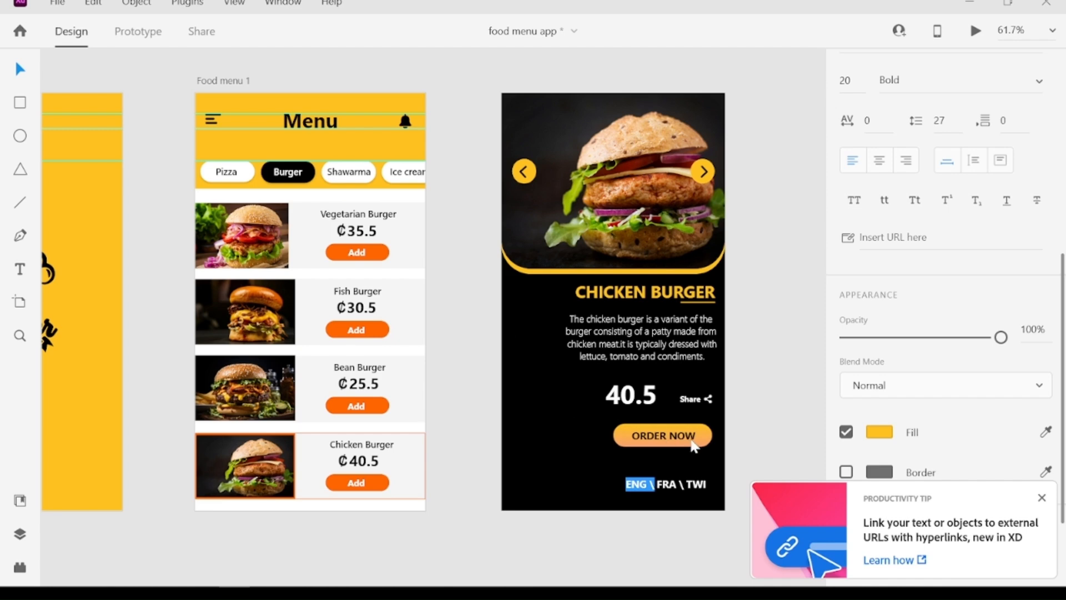
click(1042, 498)
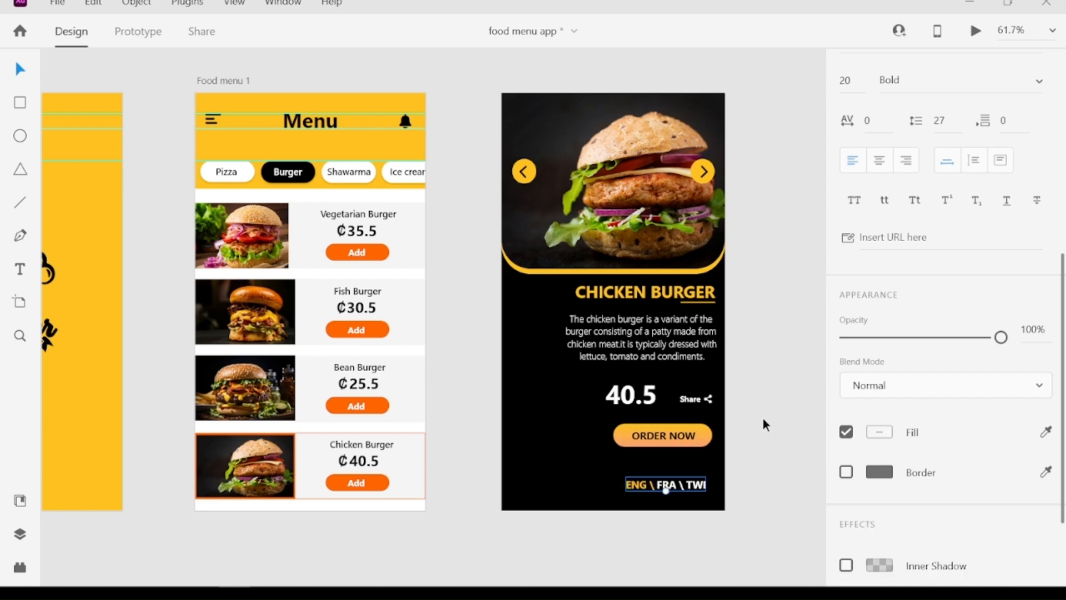
click(765, 425)
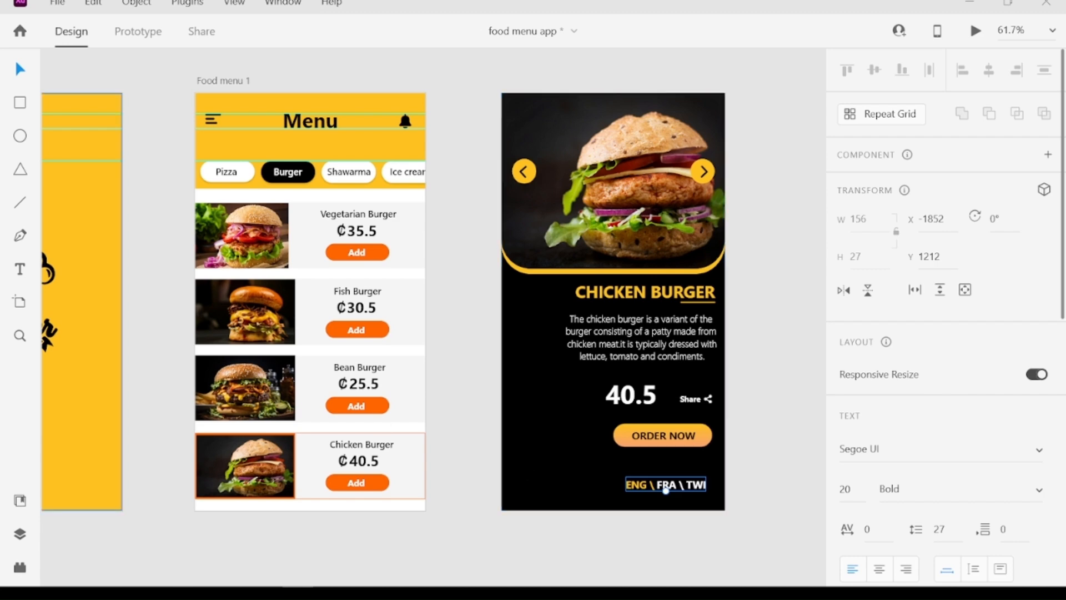
Step: Shrink the imported white Twitter icon and move it onto the chicken burger screen
click(792, 339)
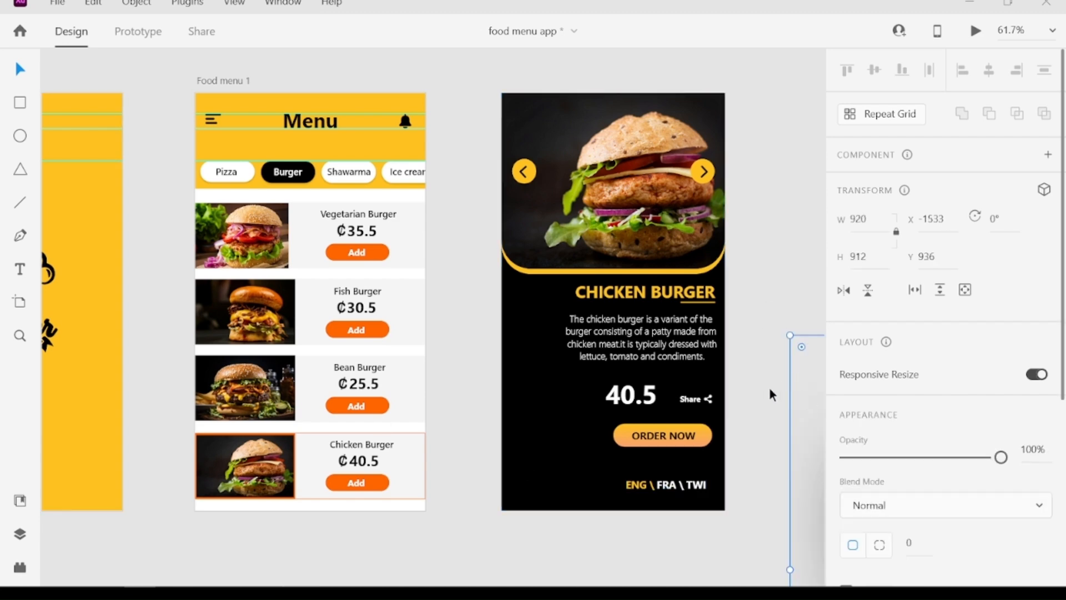
scroll(769, 388, down, 10)
scroll(770, 389, down, 5)
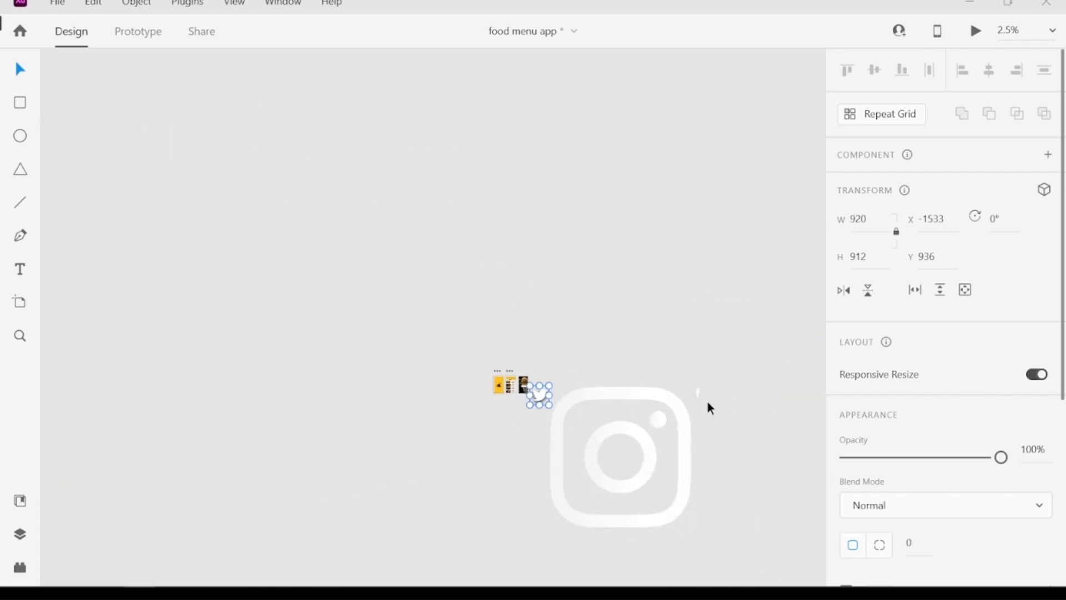
drag(547, 401, 524, 383)
Step: Shrink the oversized Instagram icon to 511 by 512 and move it onto the chicken burger screen
click(645, 434)
drag(693, 526, 563, 398)
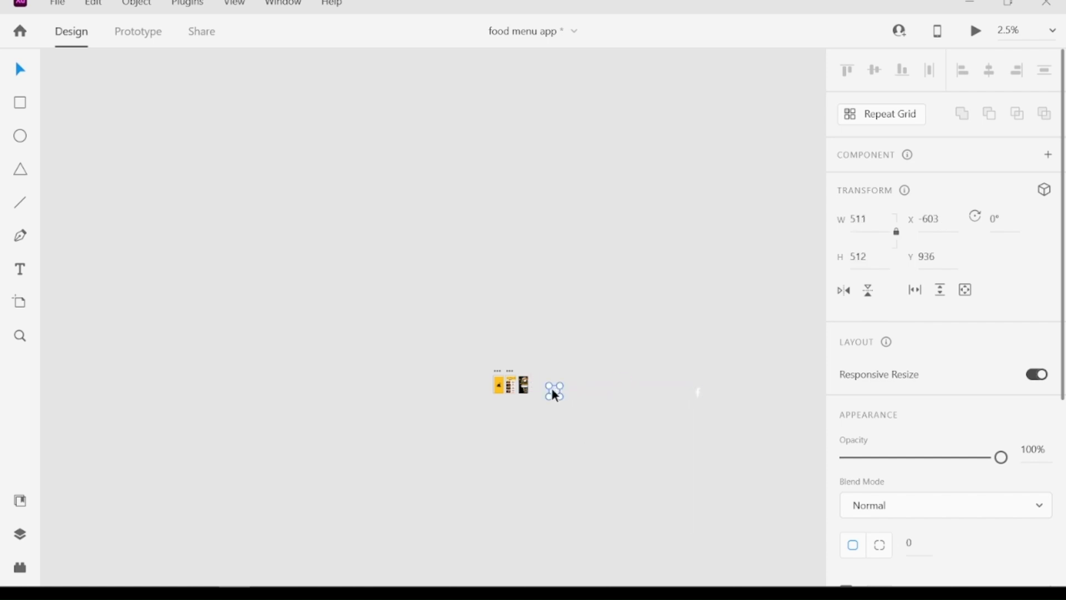
drag(552, 391, 521, 378)
Step: Move the far-off Facebook icon onto the chicken burger screen and fit all artboards in view
click(699, 392)
drag(704, 397, 518, 383)
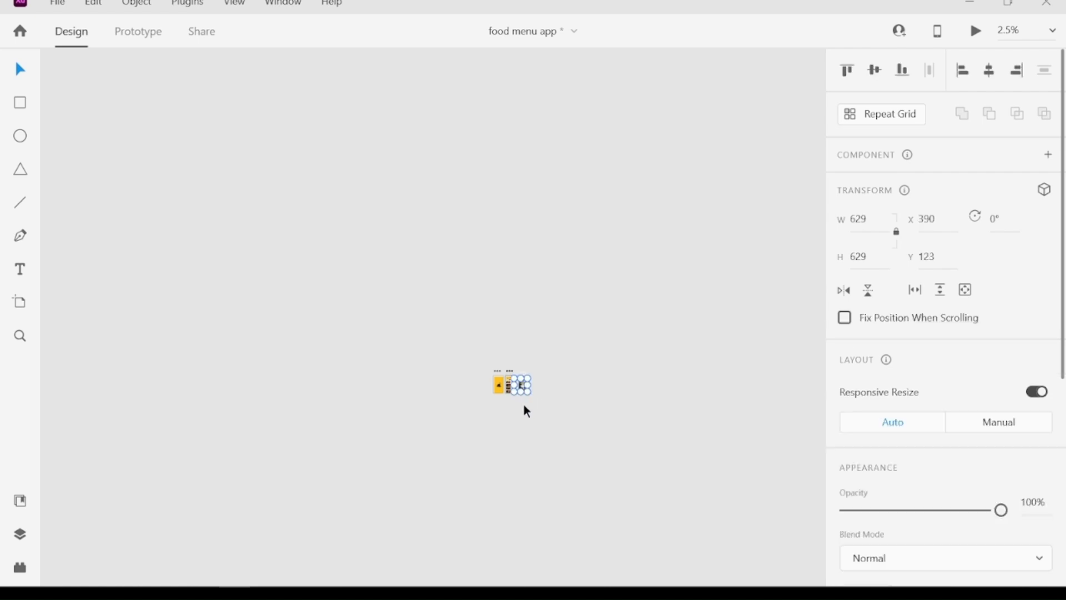
key(ctrl+0)
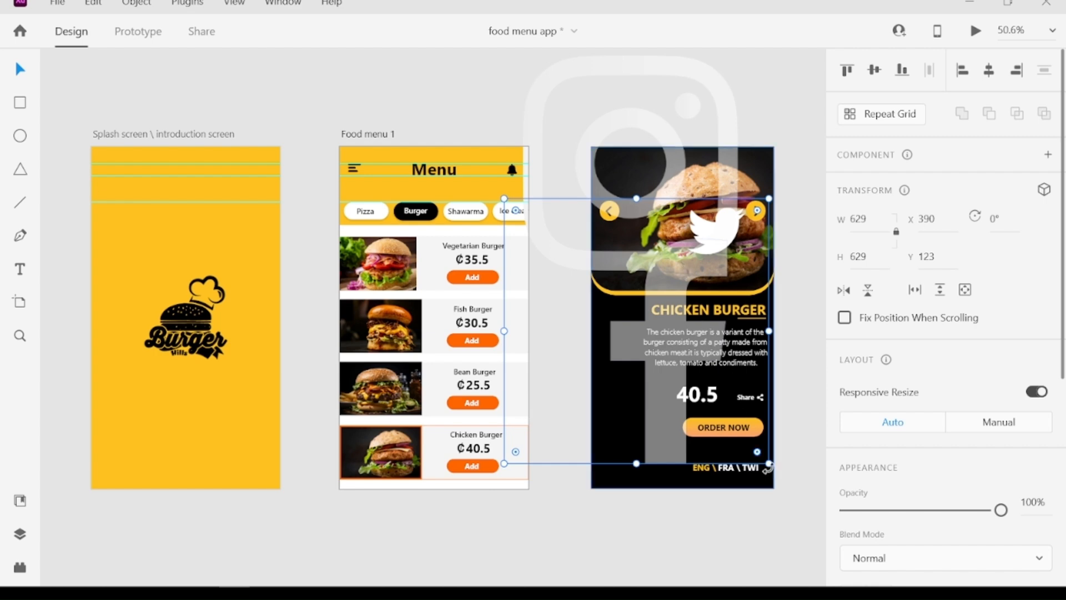
Step: Shrink the Facebook icon and the Twitter icon, the latter to 26 by 26, and stack them in the chicken burger screen's lower-left corner
drag(768, 462, 619, 356)
drag(576, 280, 650, 449)
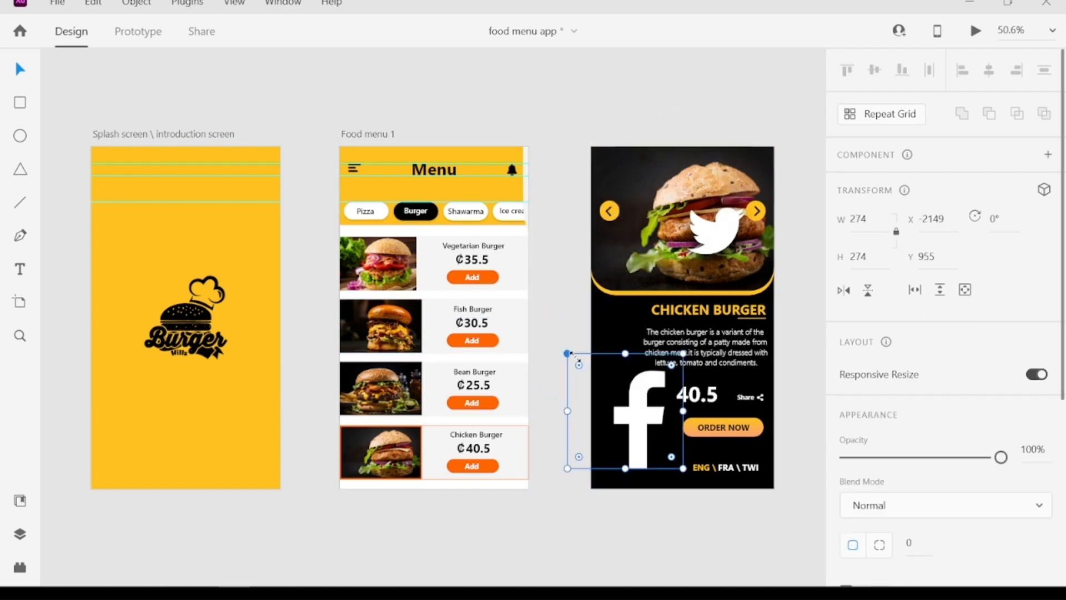
drag(598, 370, 612, 470)
drag(722, 260, 618, 400)
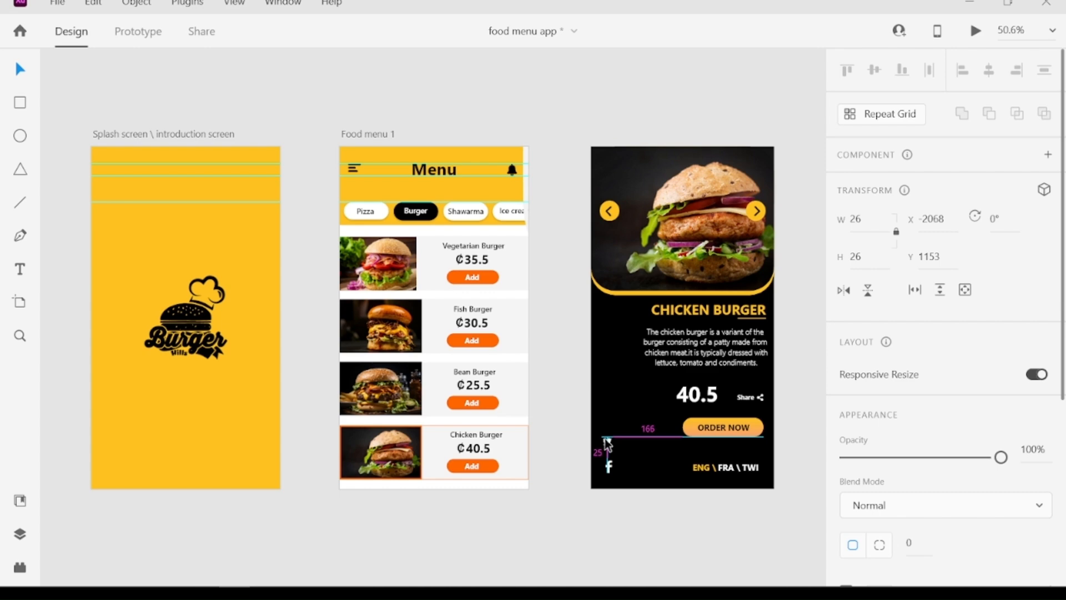
drag(605, 438, 605, 438)
Step: Shrink the Instagram icon to about 17 by 18 beneath the Facebook icon, and reduce the Facebook icon to about 28 by 28
click(462, 187)
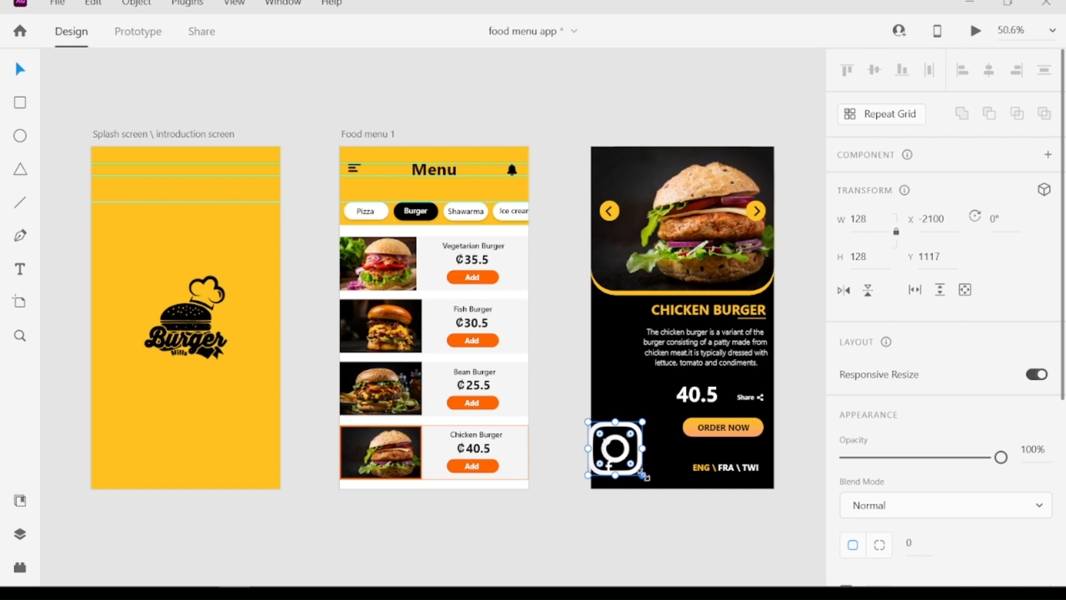
drag(645, 477, 612, 440)
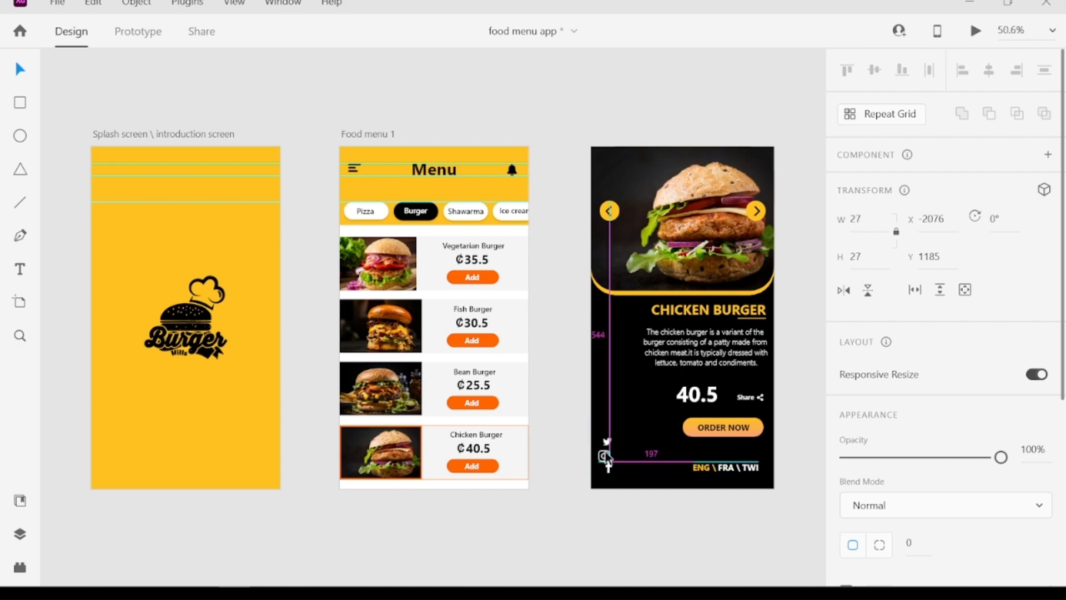
mouse_move(606, 457)
mouse_down()
mouse_move(635, 468)
mouse_move(609, 451)
mouse_up()
click(609, 466)
click(636, 467)
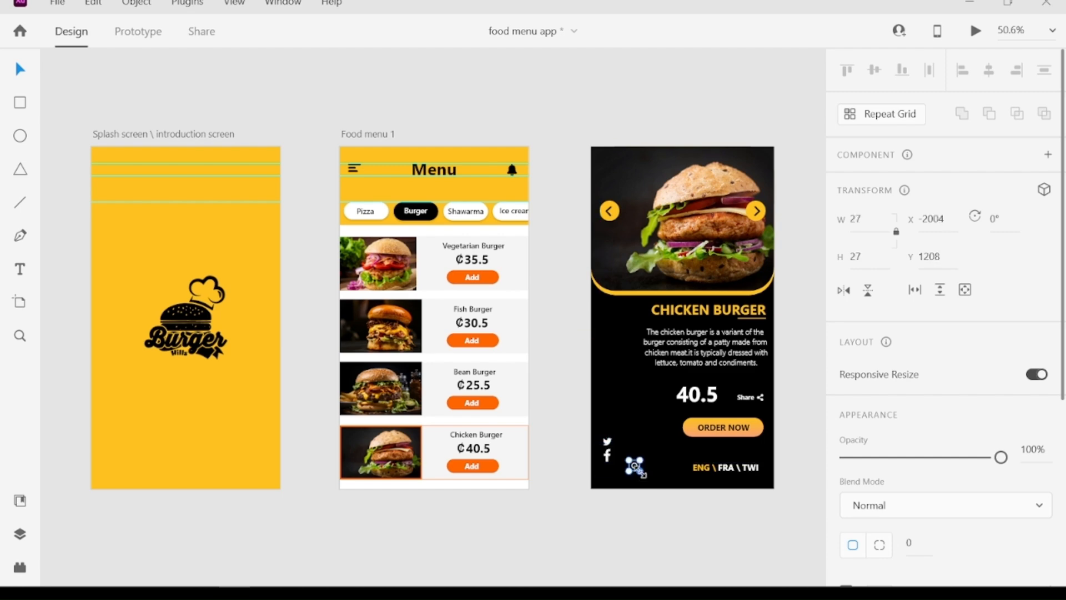
drag(636, 466, 606, 470)
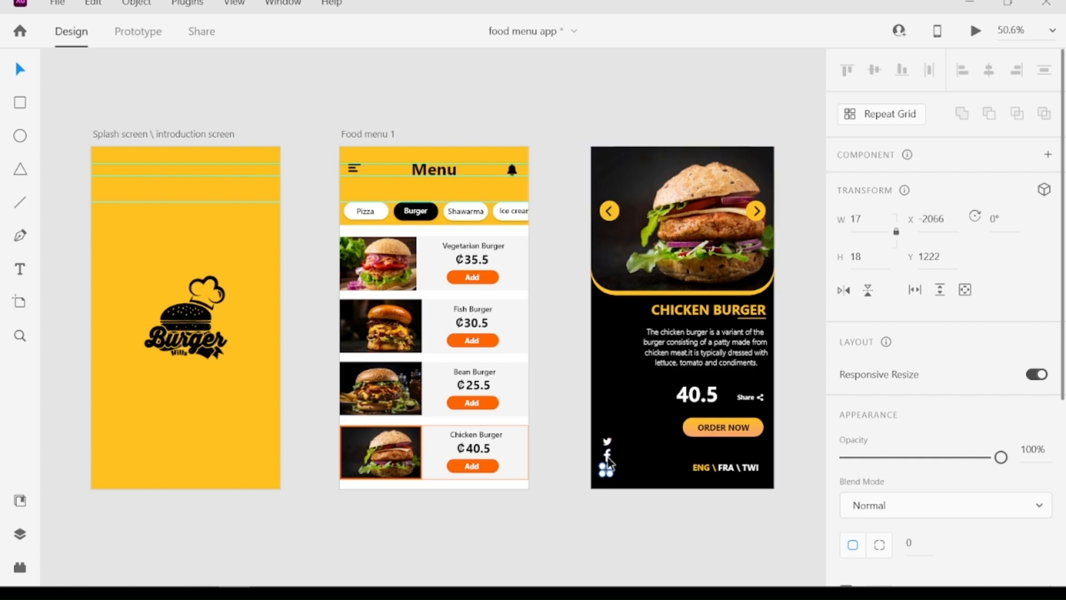
shift+click(607, 455)
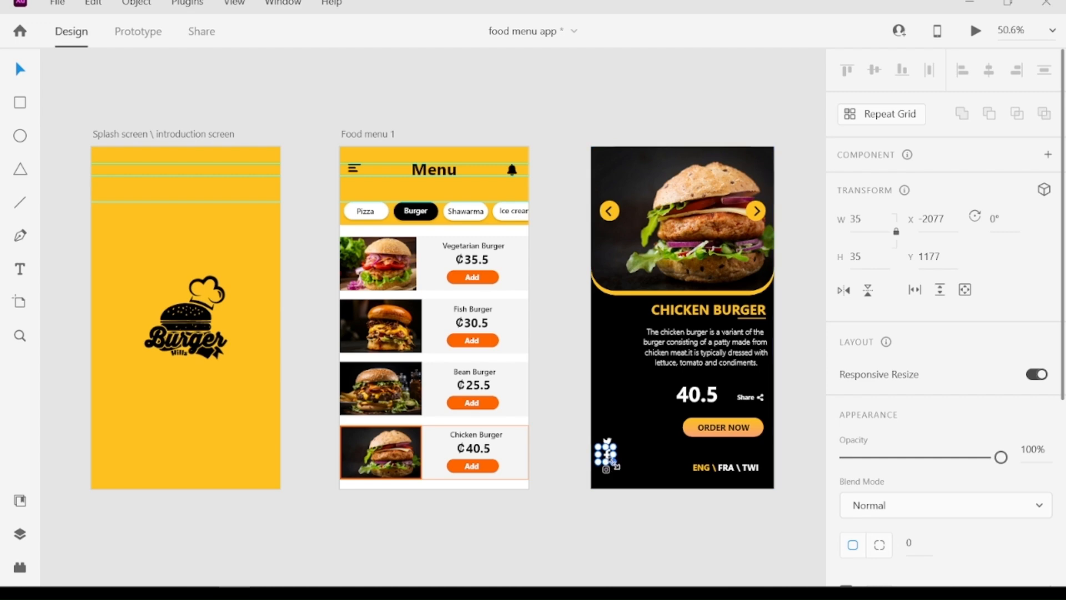
drag(613, 461, 612, 461)
Step: Set the Instagram icon's width and height to 22
click(606, 470)
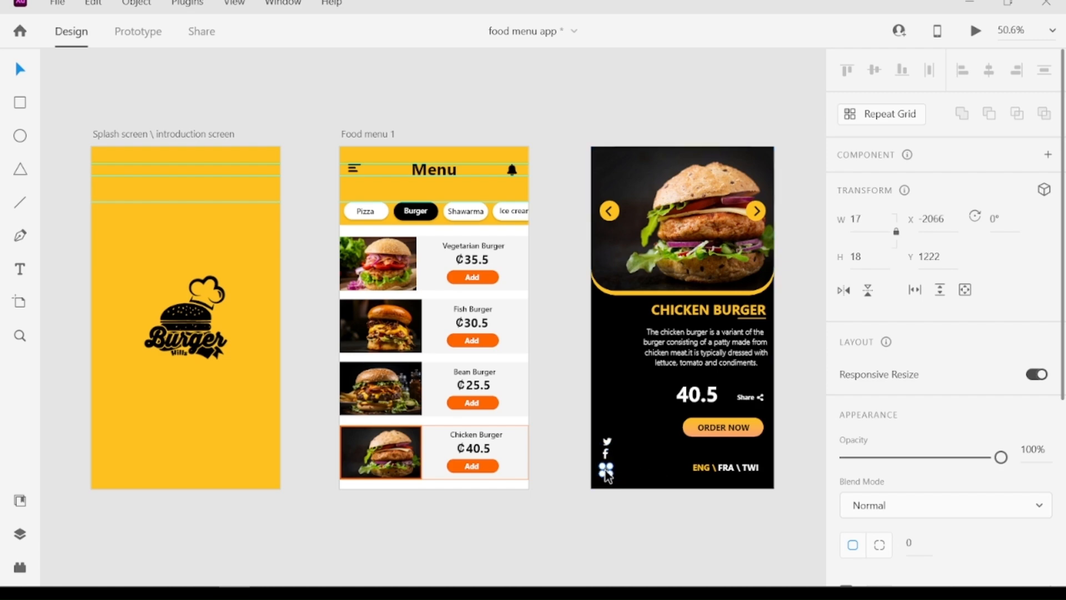
click(856, 219)
text(22)
key(Return)
click(862, 256)
text(22)
key(Return)
Step: Set the Twitter icon's width and height to 22
click(609, 448)
click(856, 219)
text(22)
key(Return)
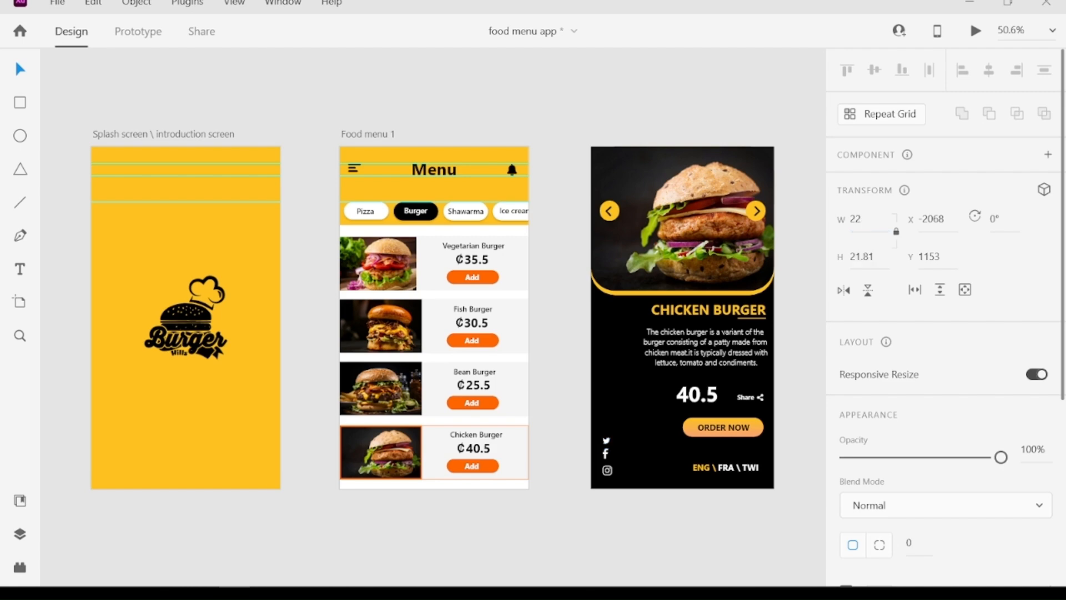
click(862, 256)
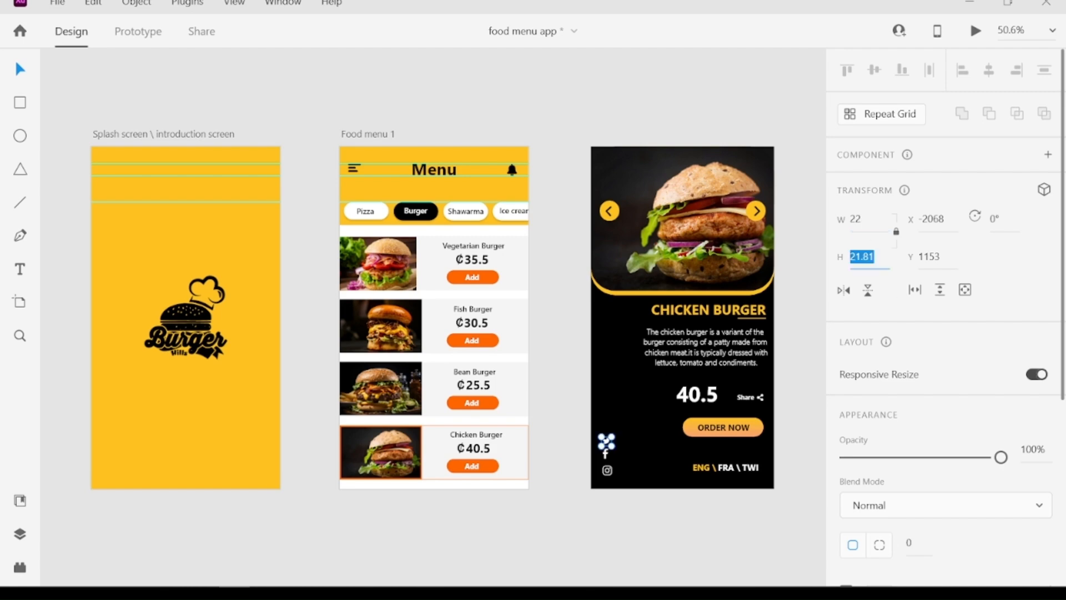
text(22)
key(Return)
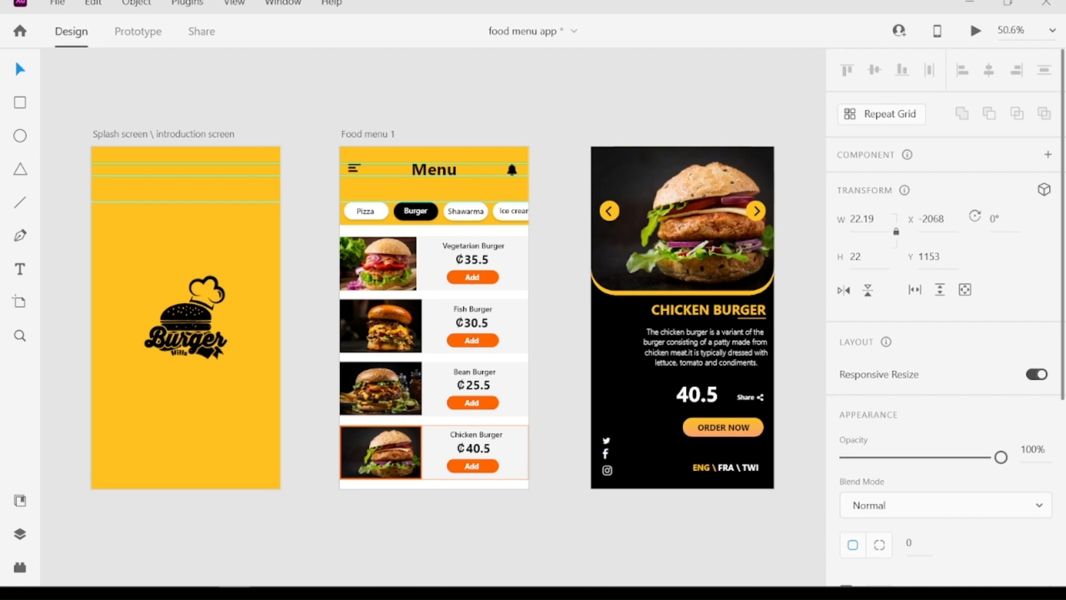
Step: Nudge the Twitter and Facebook icons upward to open gaps between the stacked social icons
click(639, 458)
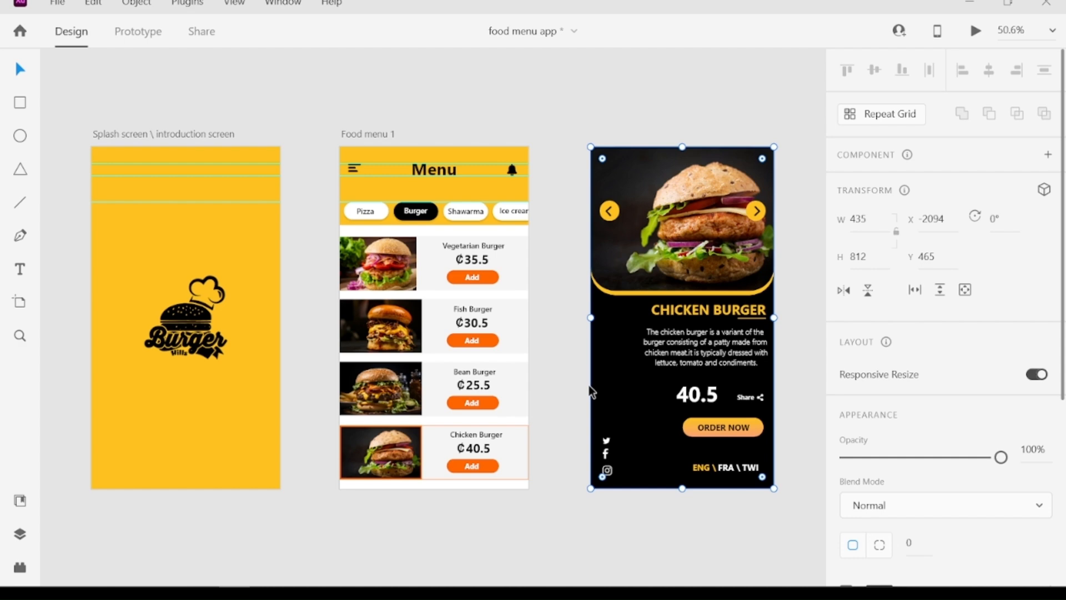
click(604, 454)
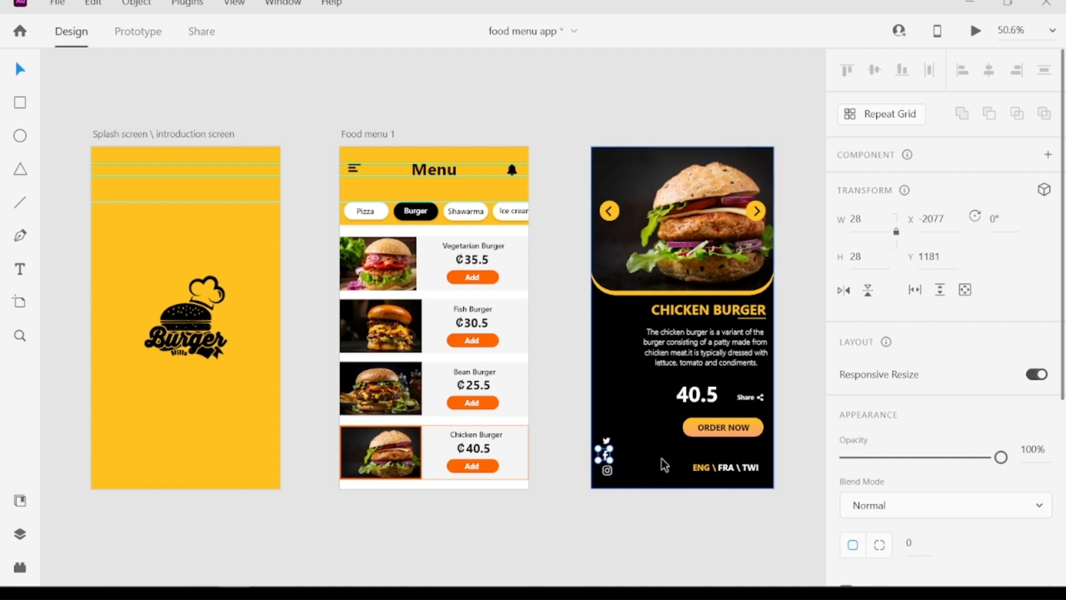
click(606, 441)
key(Up)
key(Up)
key(Up)
key(Up)
key(Up)
key(Up)
key(Up)
key(Up)
key(Up)
key(Up)
key(Up)
key(Up)
key(Up)
key(Up)
key(Up)
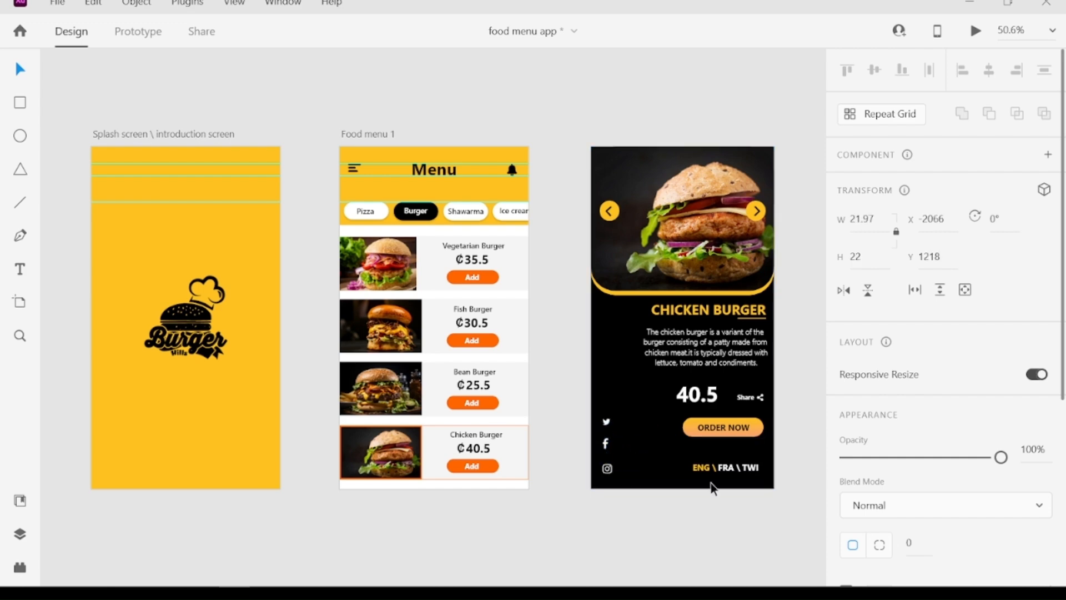
Step: Nudge the Instagram icon up to Y 1201, closer to the Facebook icon
key(Up)
key(Up)
key(Up)
key(Up)
key(Up)
key(Up)
key(Up)
key(Up)
key(Up)
key(Up)
key(Up)
key(Up)
key(Up)
key(Up)
key(Up)
key(Up)
key(Up)
key(Up)
key(Up)
key(Down)
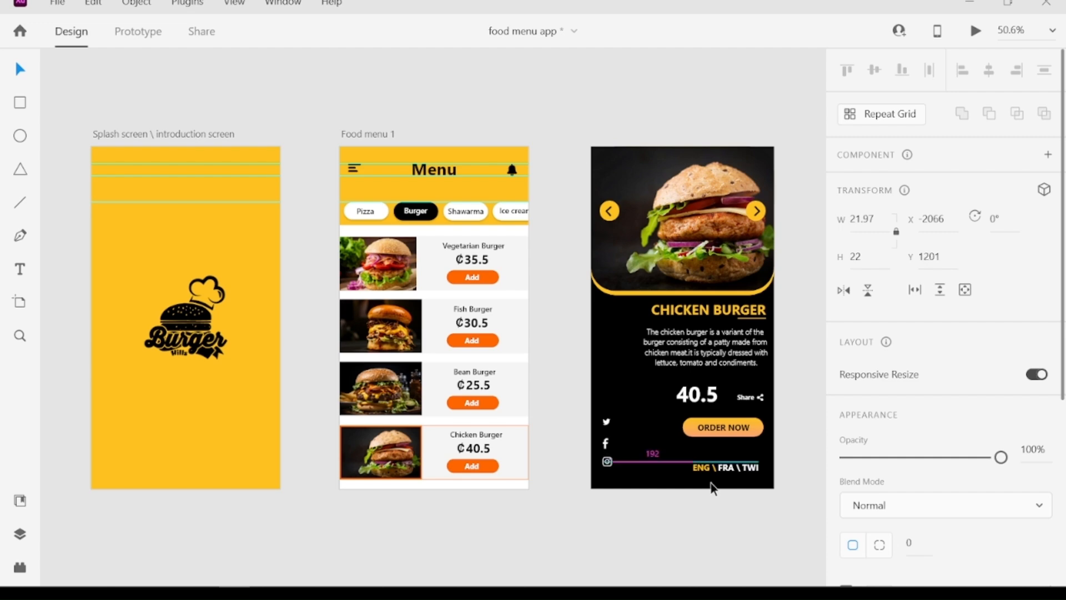
Step: Nudge the Facebook icon up to Y 1147, midway between the Twitter and Instagram icons, and clear the selection
click(606, 443)
key(Up)
key(Up)
key(Up)
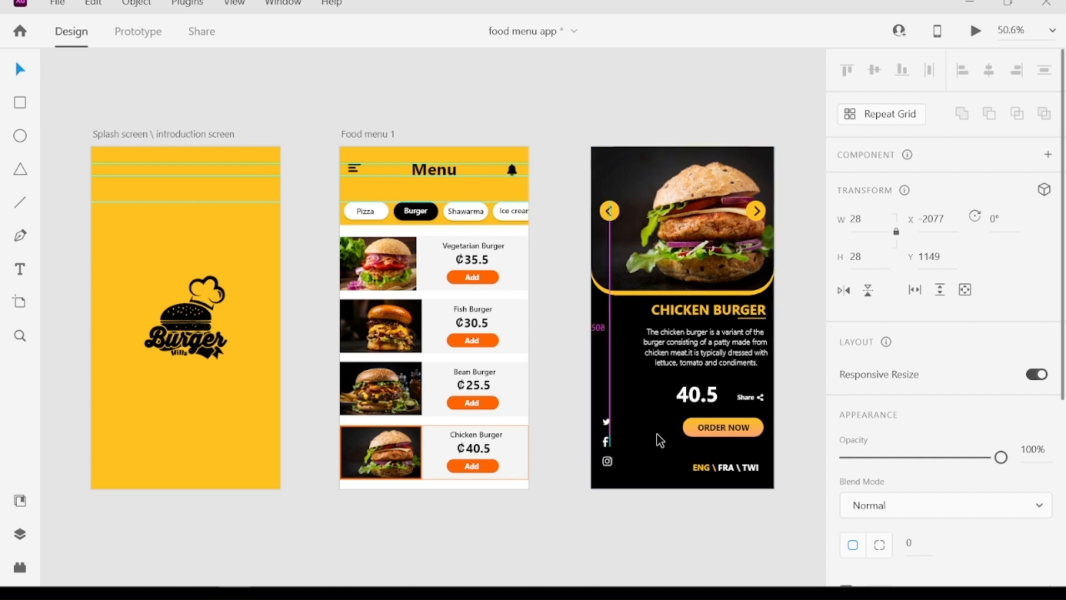
key(Up)
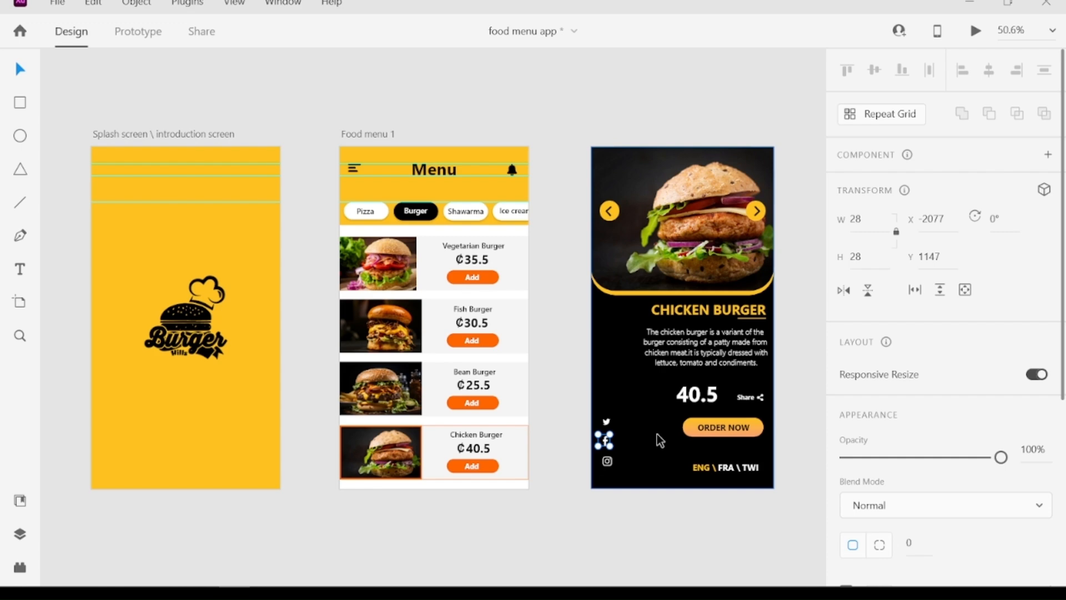
click(798, 395)
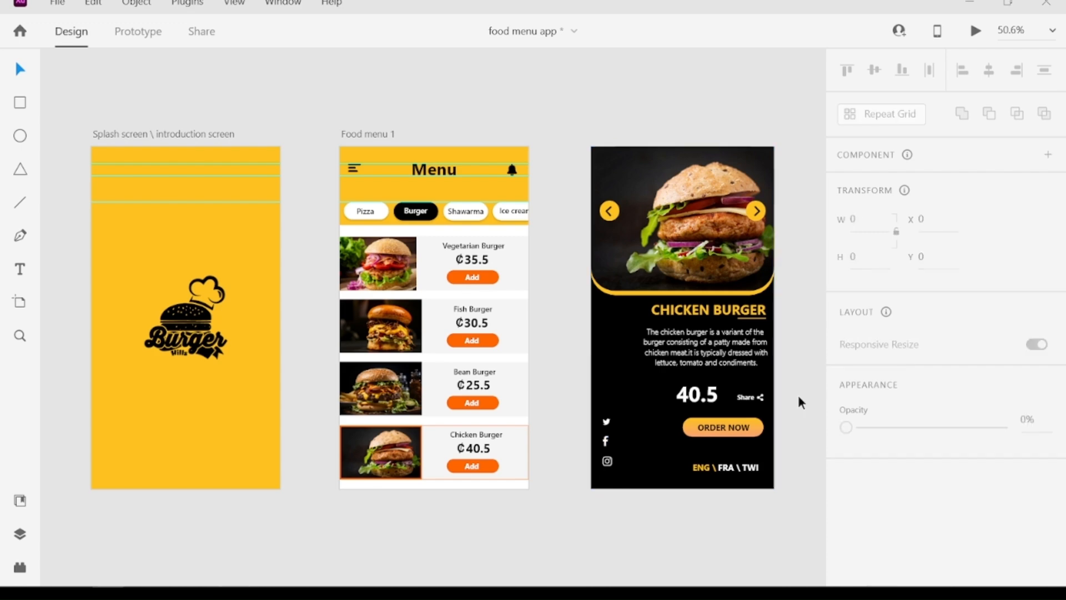